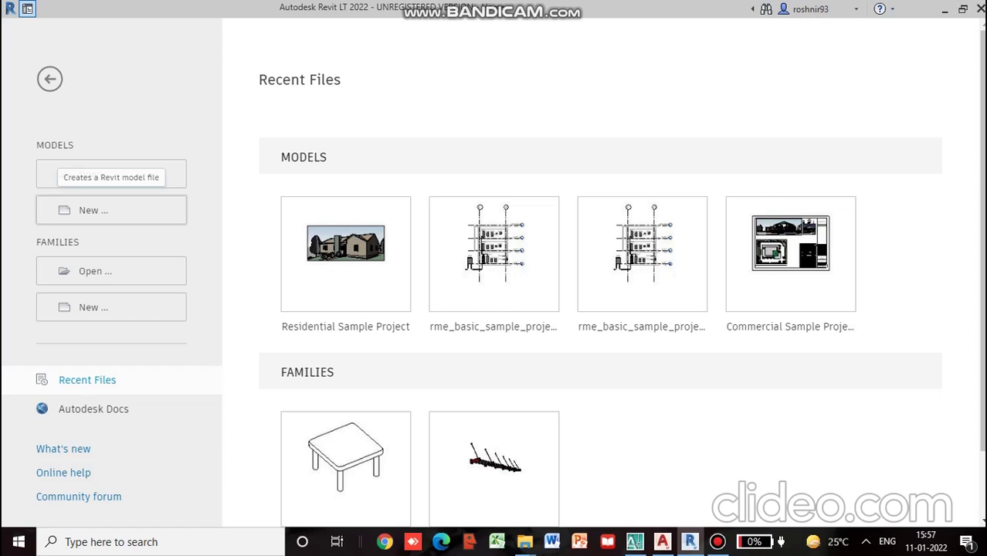
Step: Create a new project from the Residential-Imperial template
left_click(94, 210)
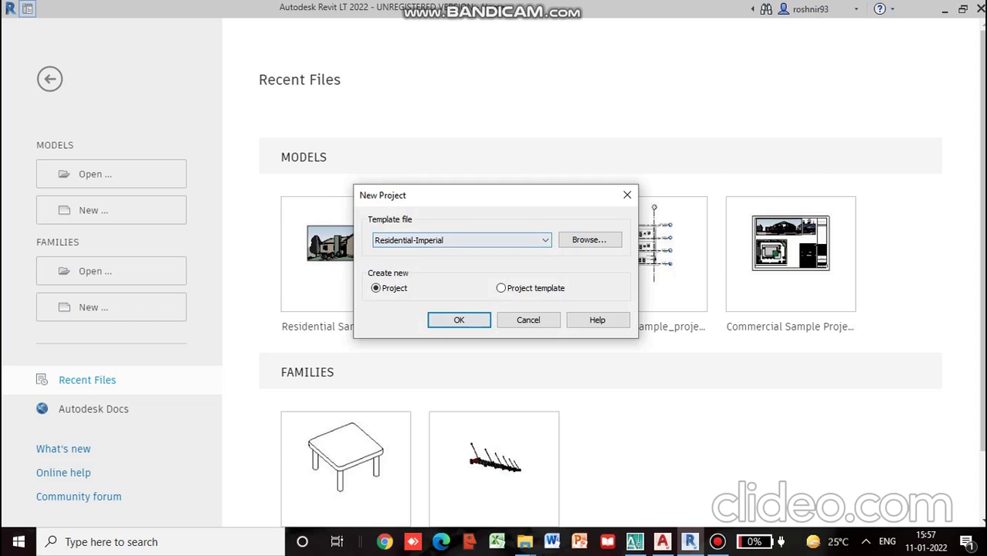
key("Return")
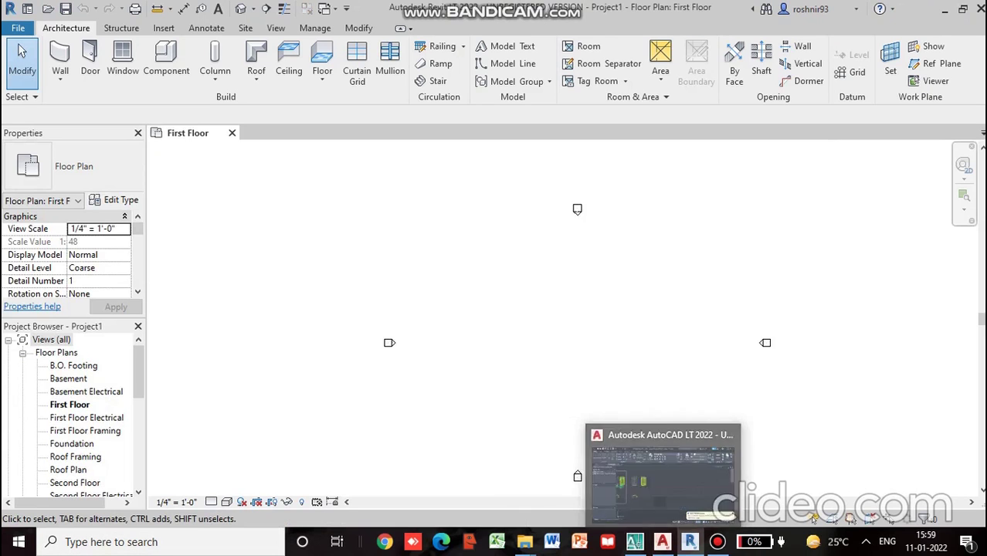
scroll(242, 301, "down", 1)
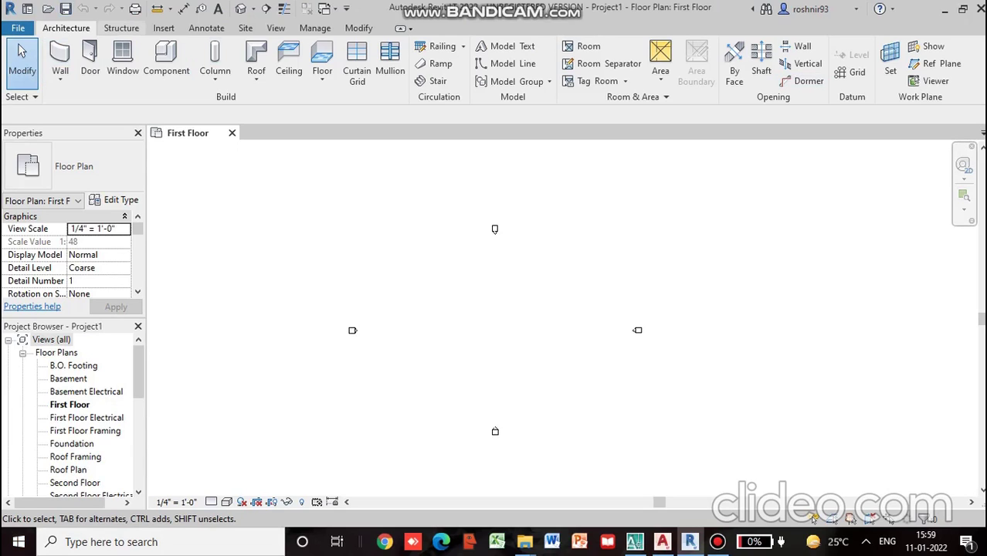
left_click(121, 28)
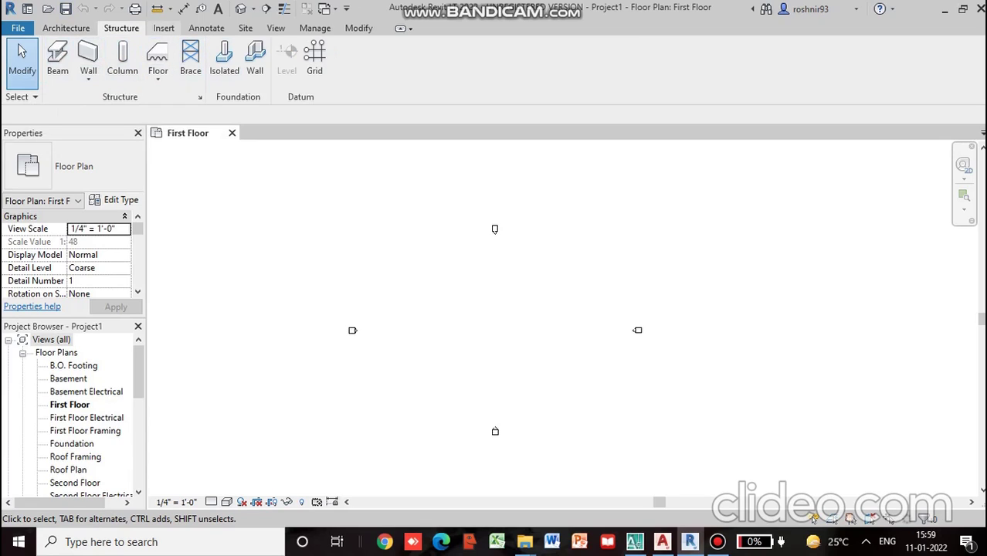
left_click(164, 28)
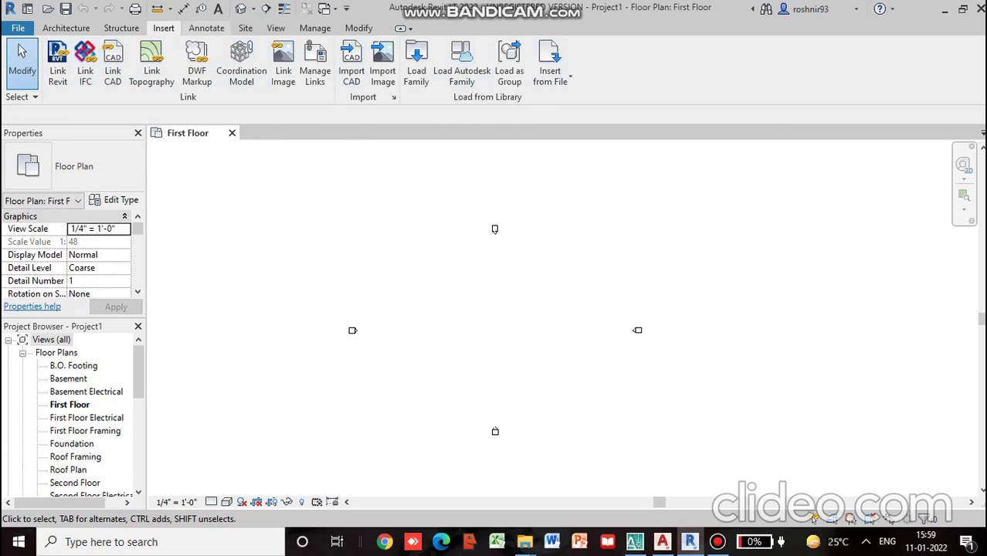
left_click(206, 28)
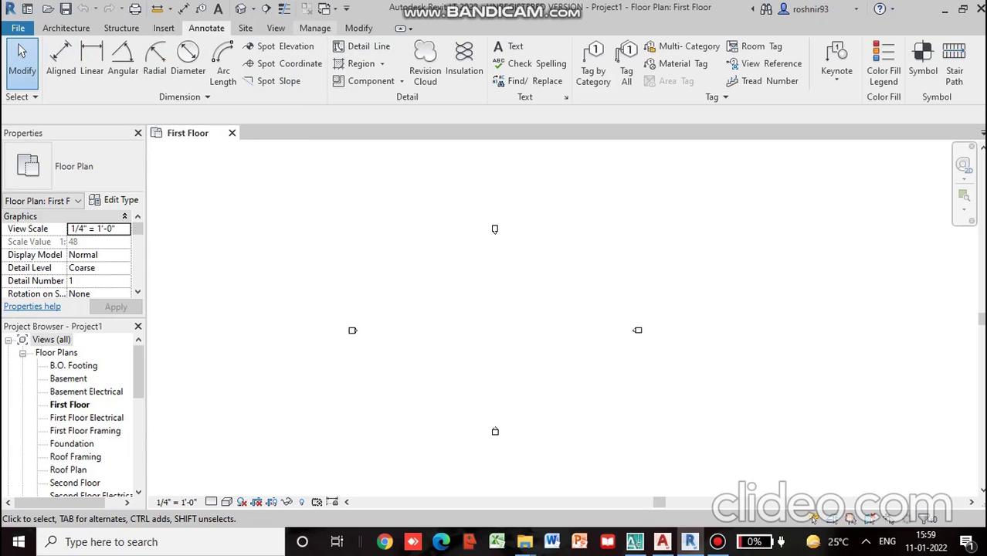
left_click(314, 28)
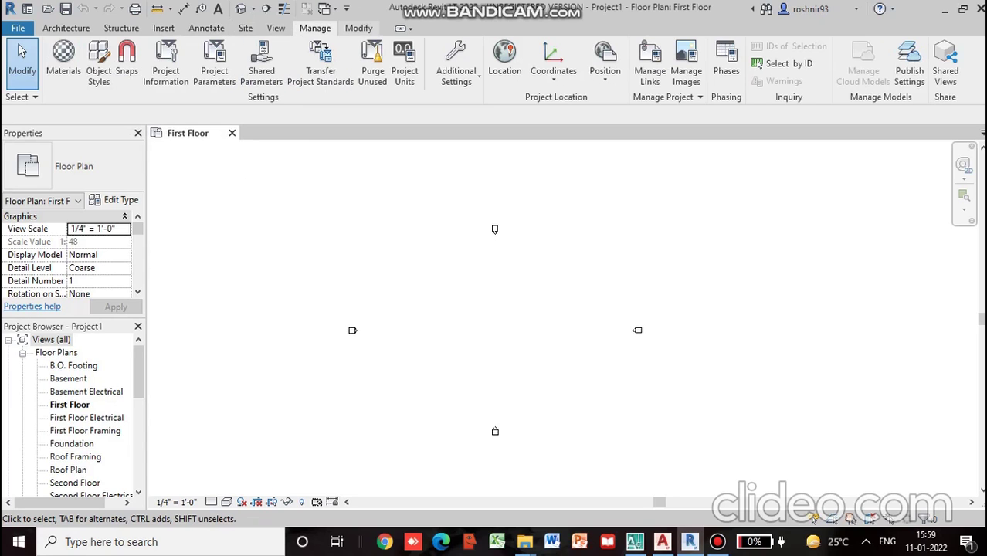
left_click(358, 29)
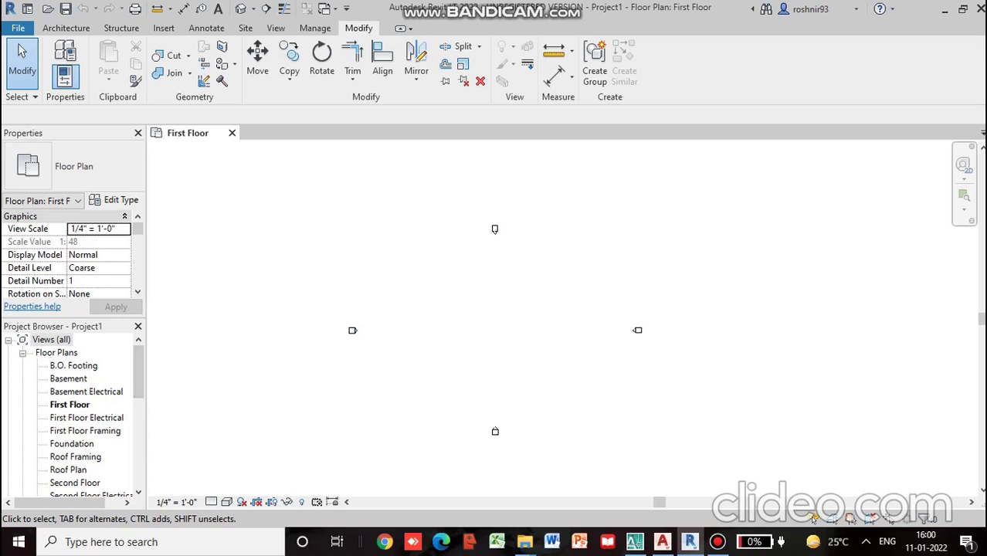
Step: Examine the project's floor plans, ceiling plans, 3D views and building elevations in the project browser
scroll(74, 417, "down", 2)
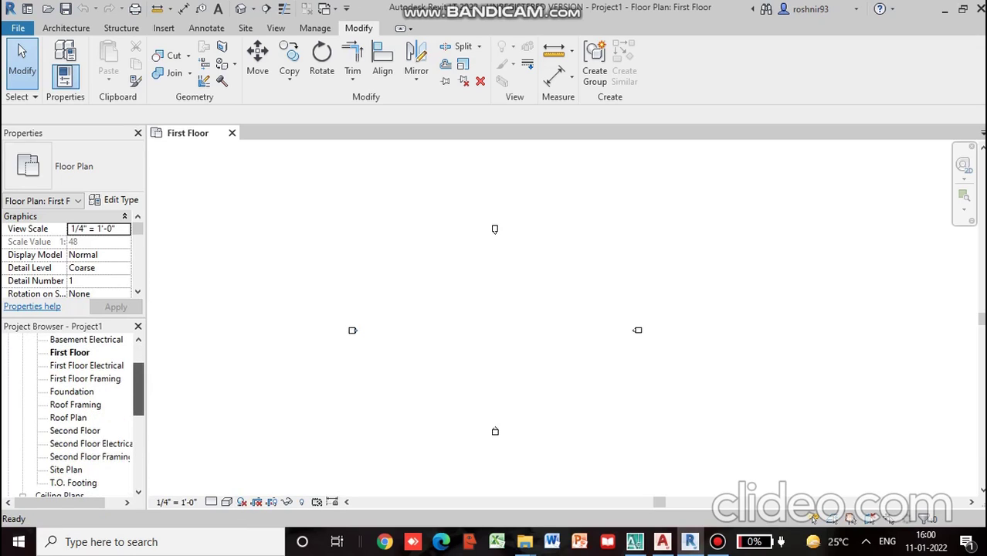
left_click_drag(138, 389, 139, 371)
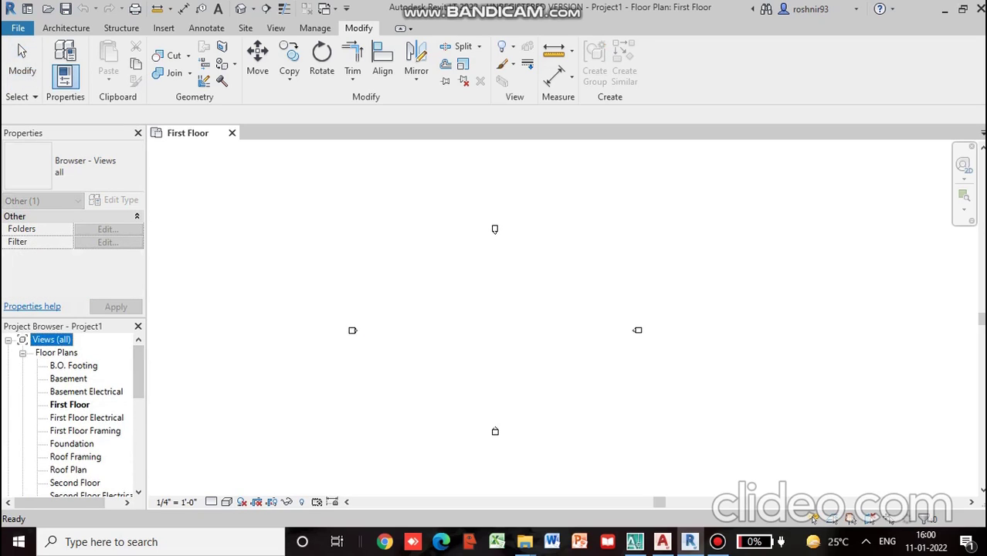
key("Down")
key("Down")
key("Down")
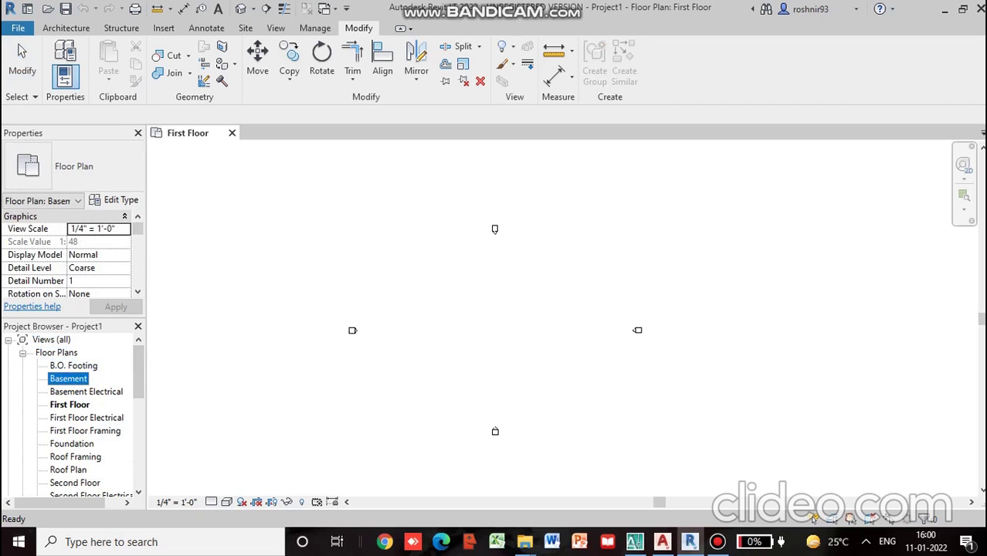
left_click_drag(138, 372, 139, 411)
left_click(59, 431)
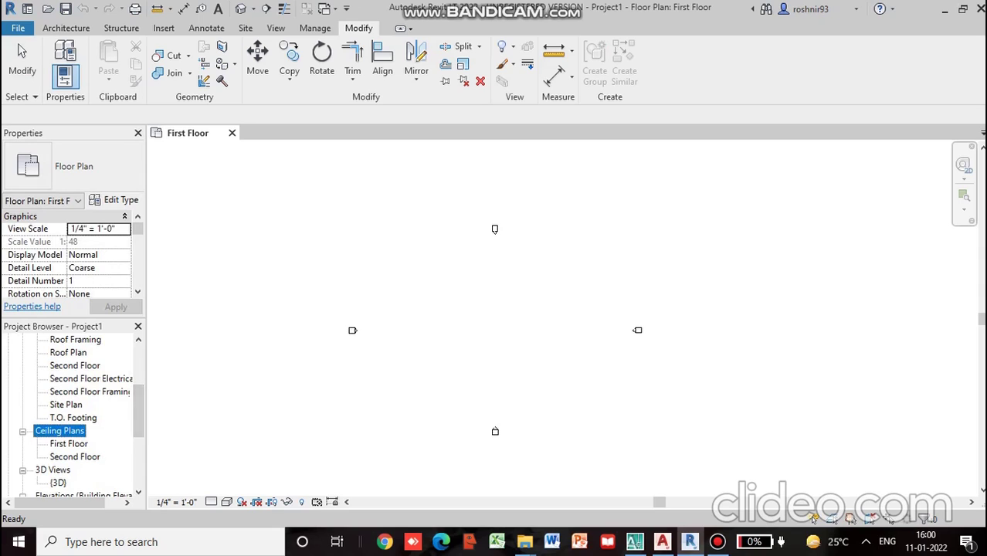
key("Down")
key("Down")
key("Down")
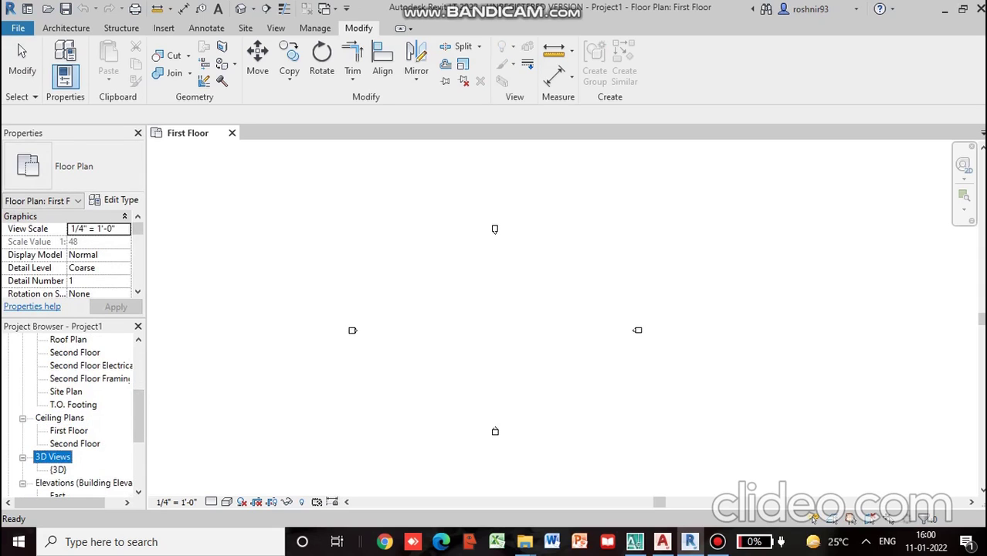
scroll(77, 418, "down", 3)
left_click(84, 392)
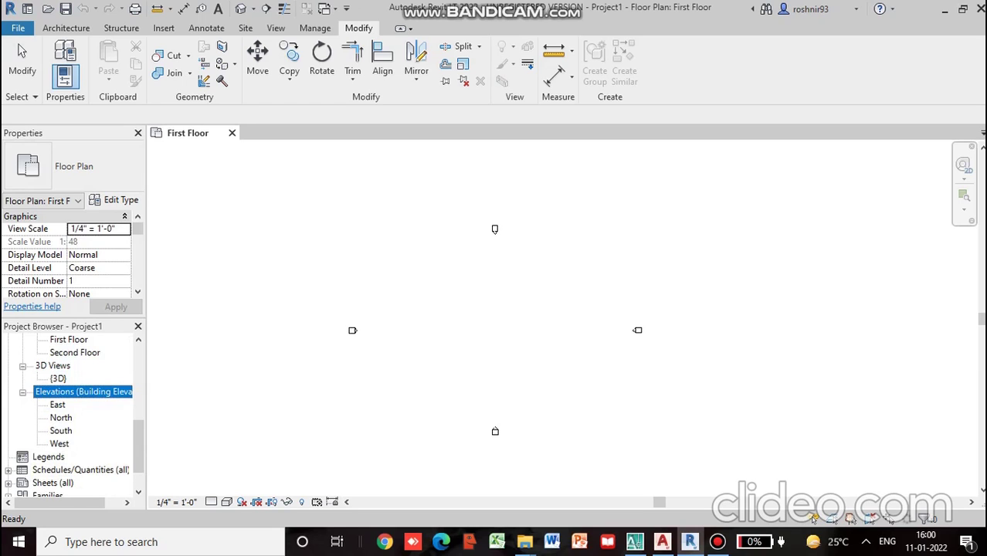
scroll(75, 418, "up", 4)
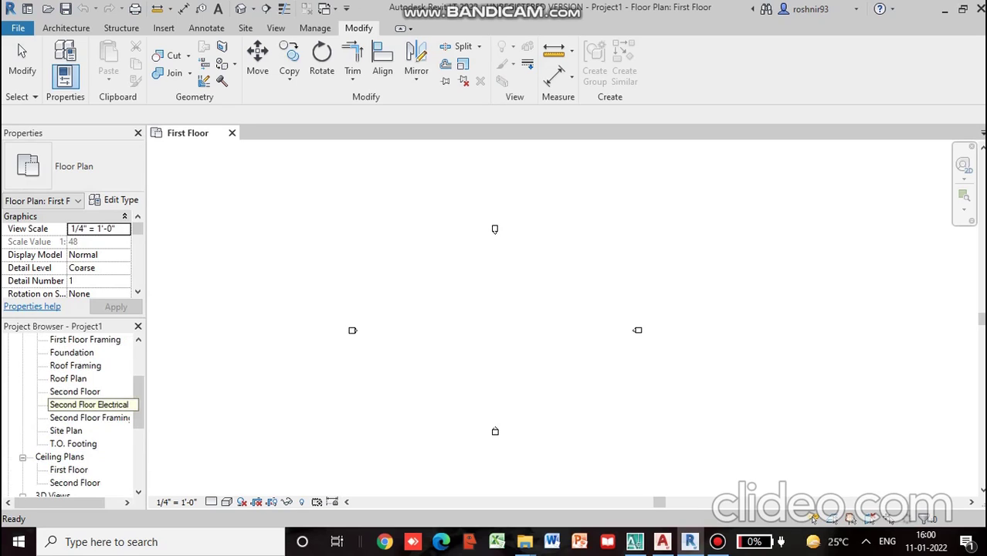
scroll(85, 409, "up", 3)
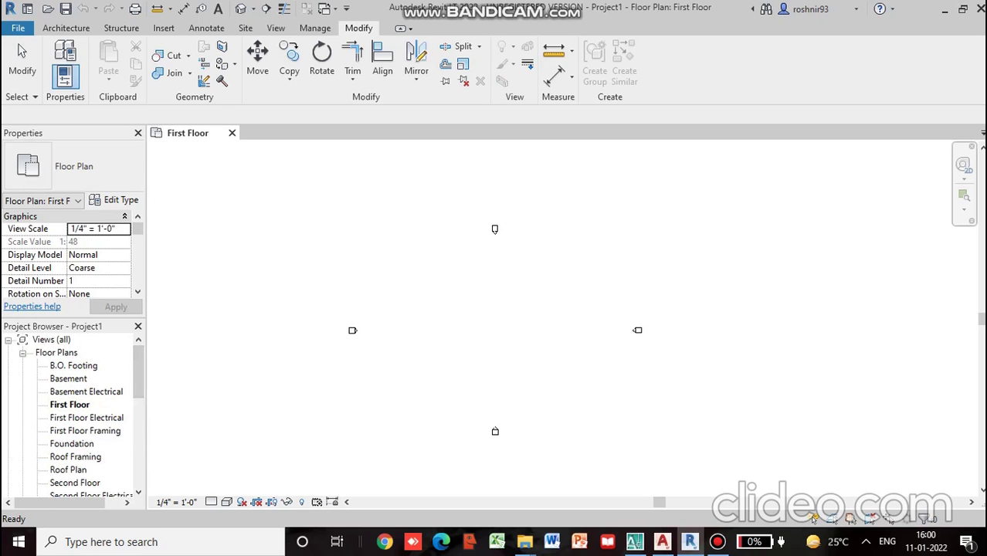
left_click(944, 8)
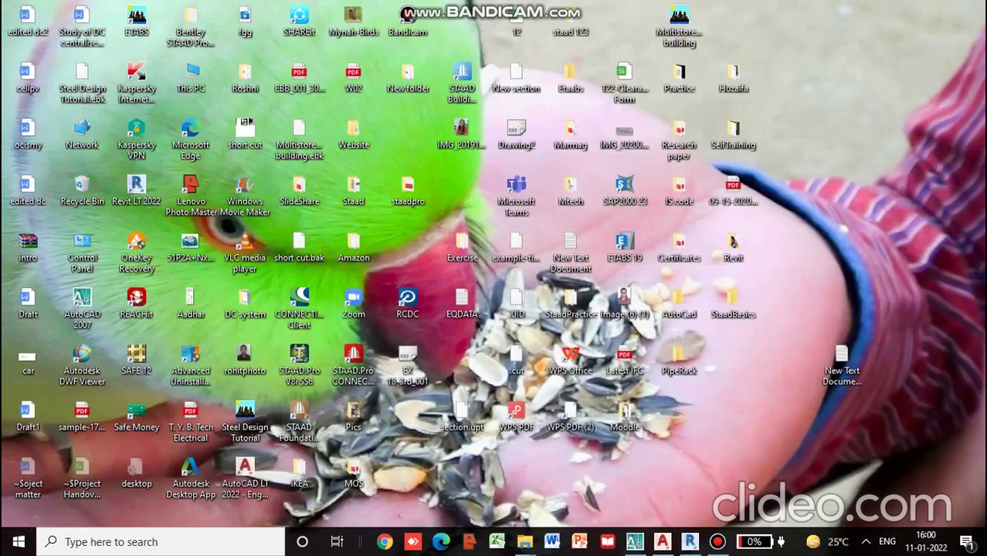
left_click(718, 541)
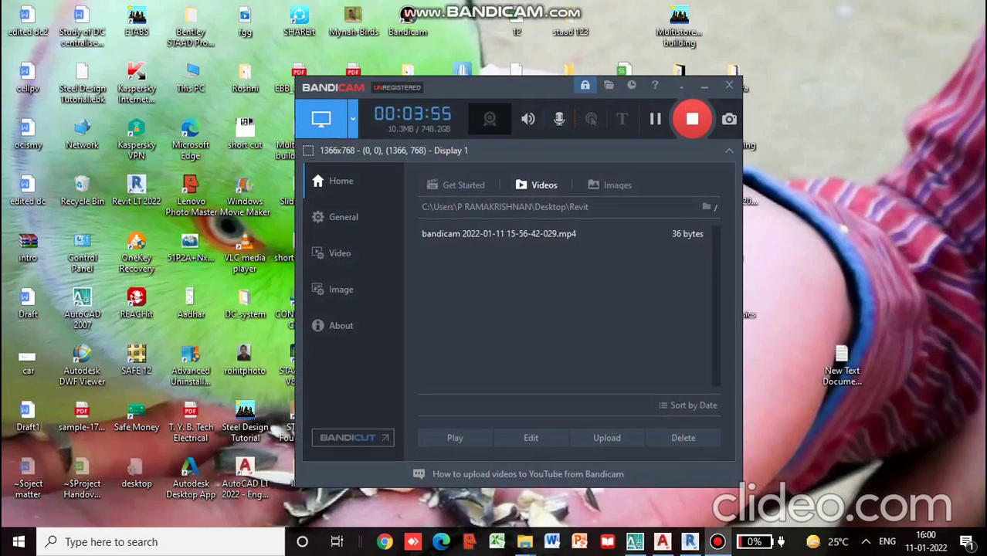
left_click(692, 118)
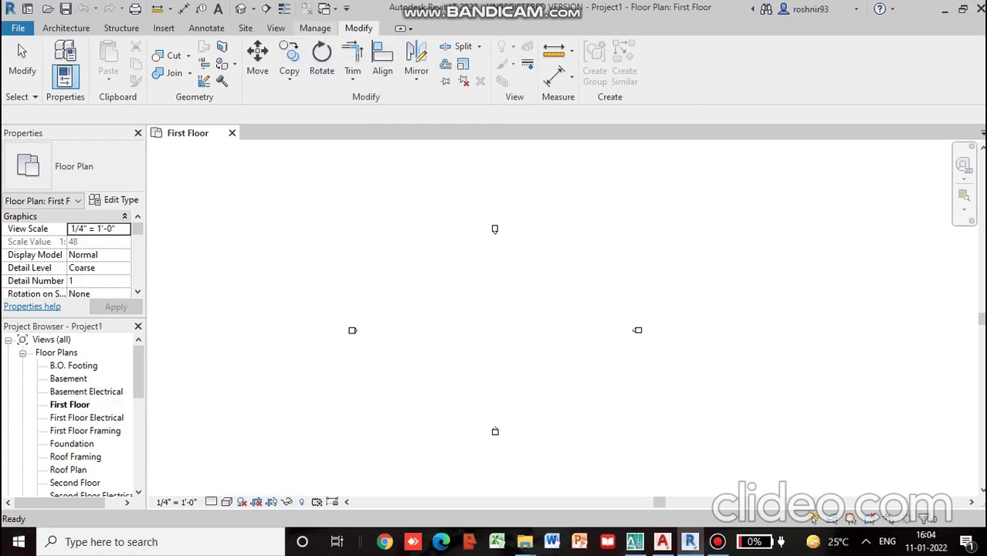
Step: Set the project's length units to meters with the unit symbol m
left_click(315, 28)
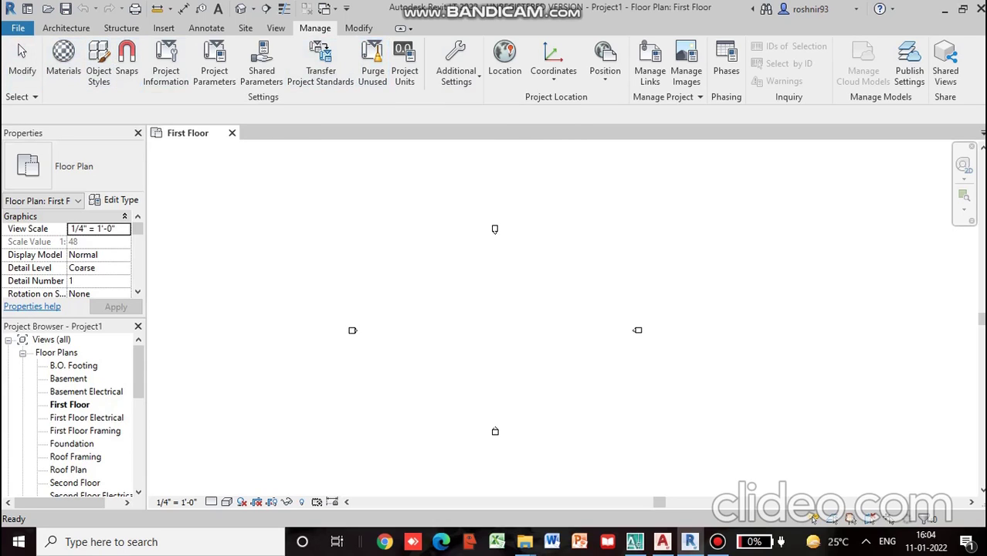
left_click(406, 68)
left_click(405, 68)
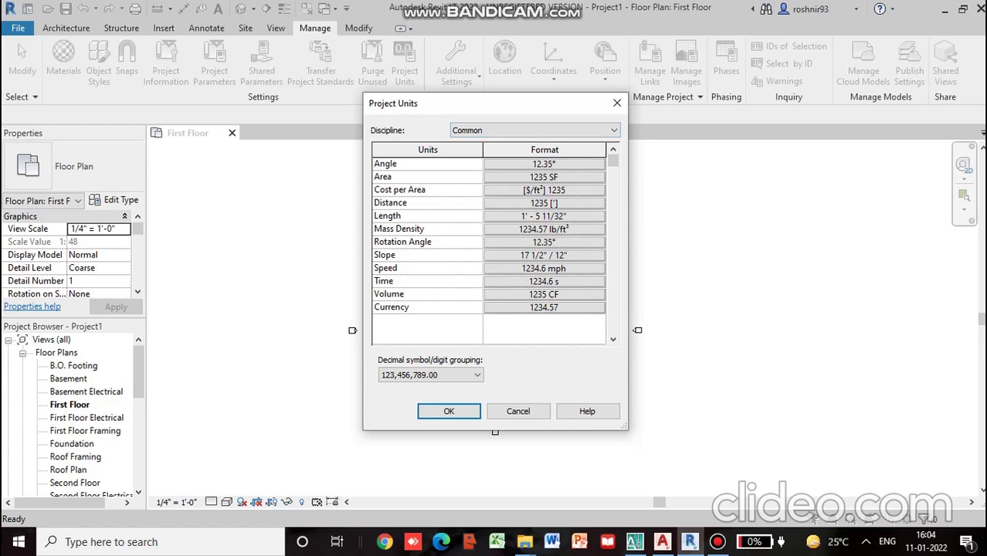
left_click(544, 216)
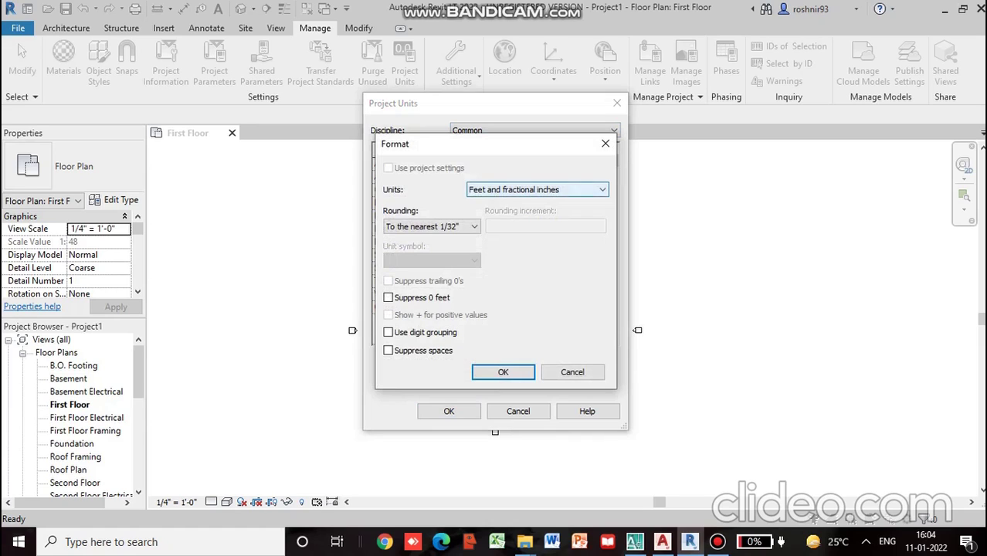
left_click(539, 190)
left_click(526, 240)
left_click(525, 240)
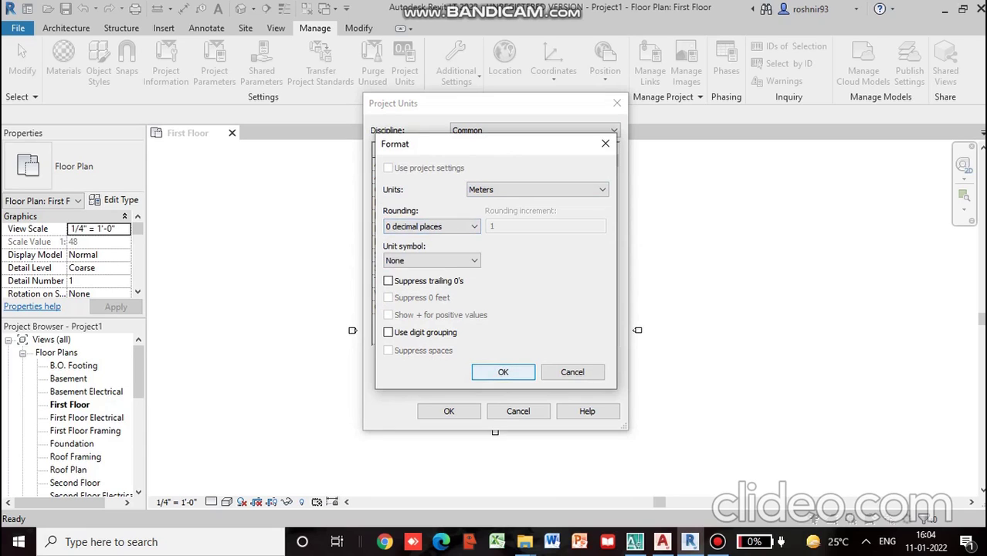
left_click(433, 260)
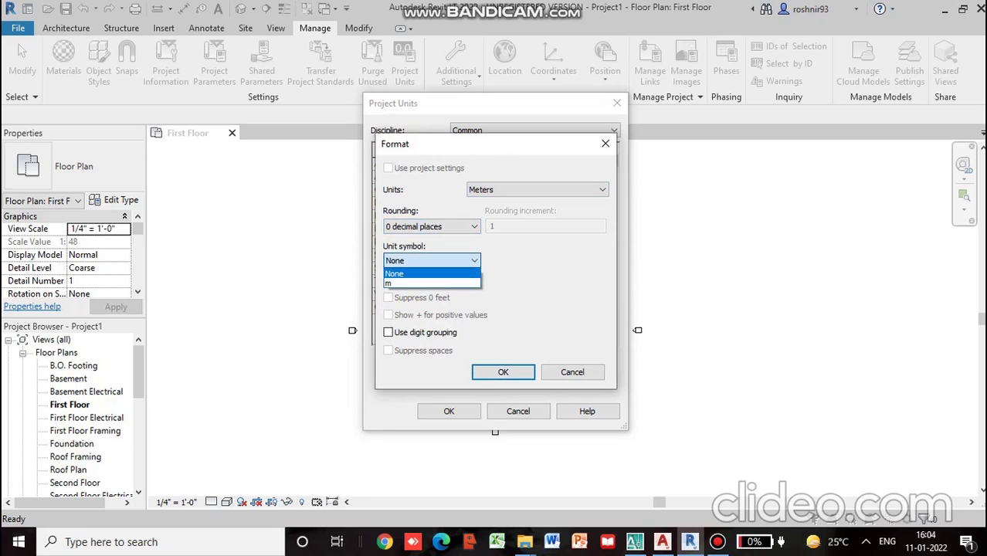
left_click(431, 283)
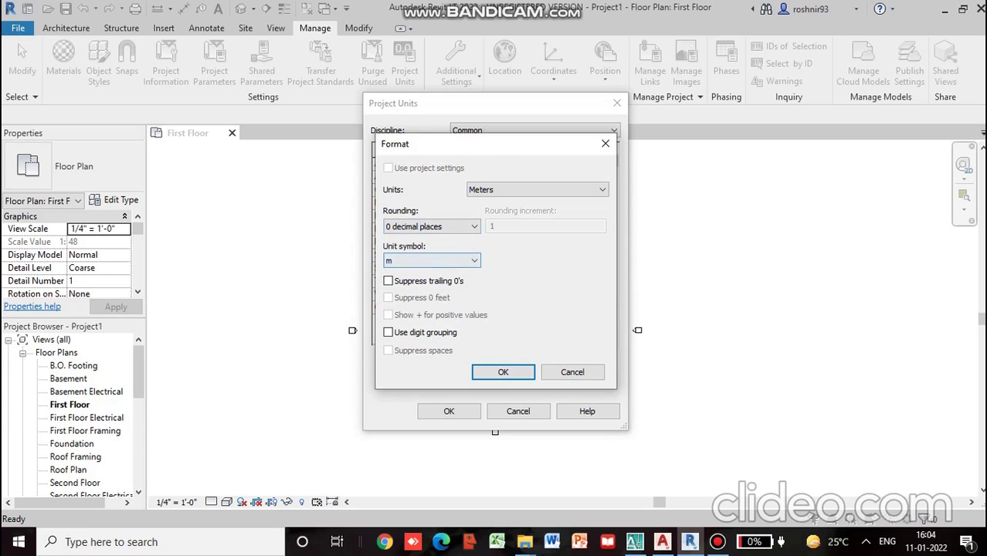
left_click(503, 371)
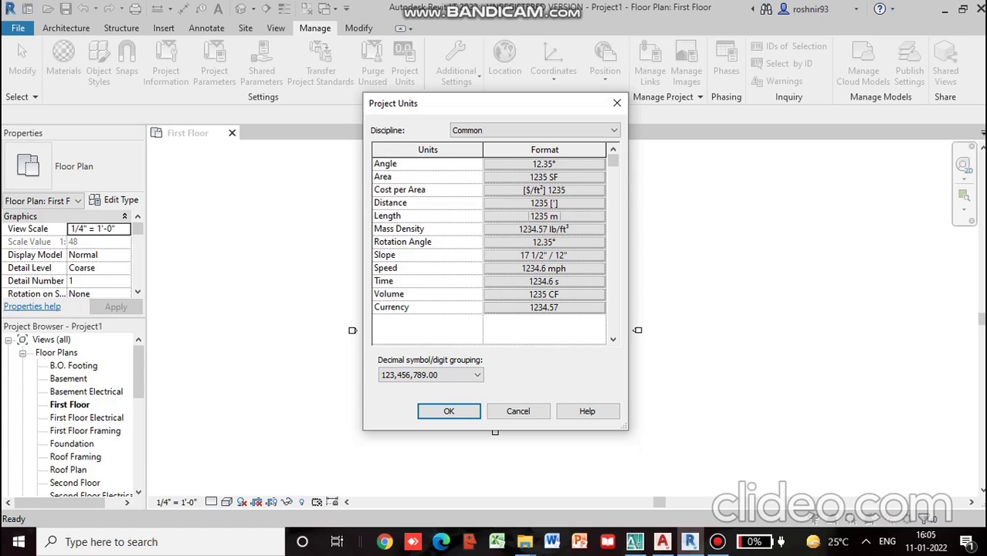
left_click(544, 177)
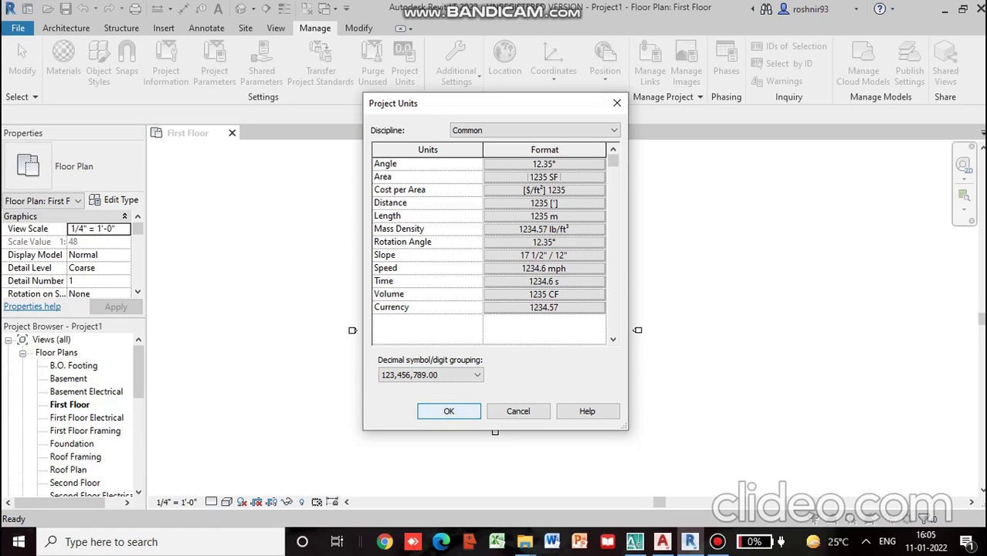
left_click(449, 411)
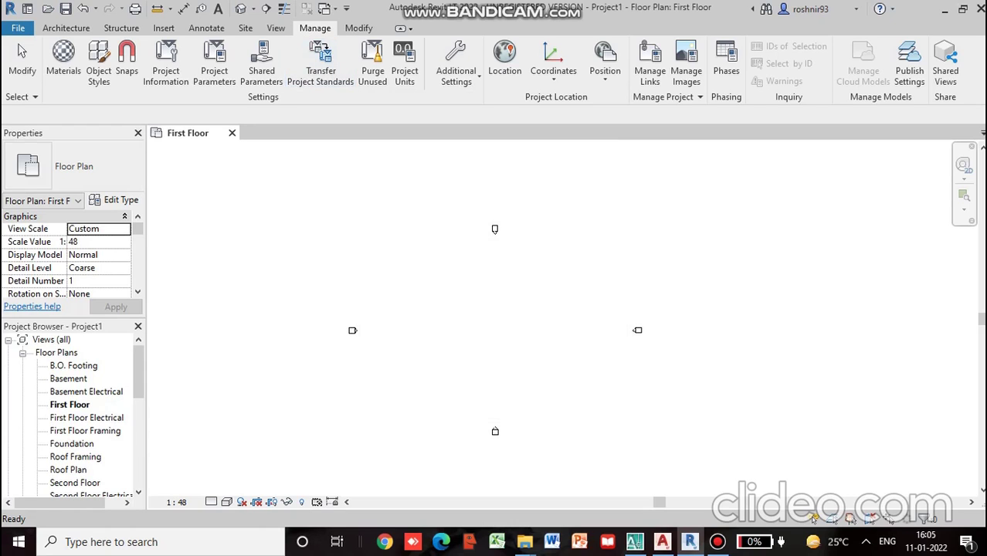
left_click(404, 65)
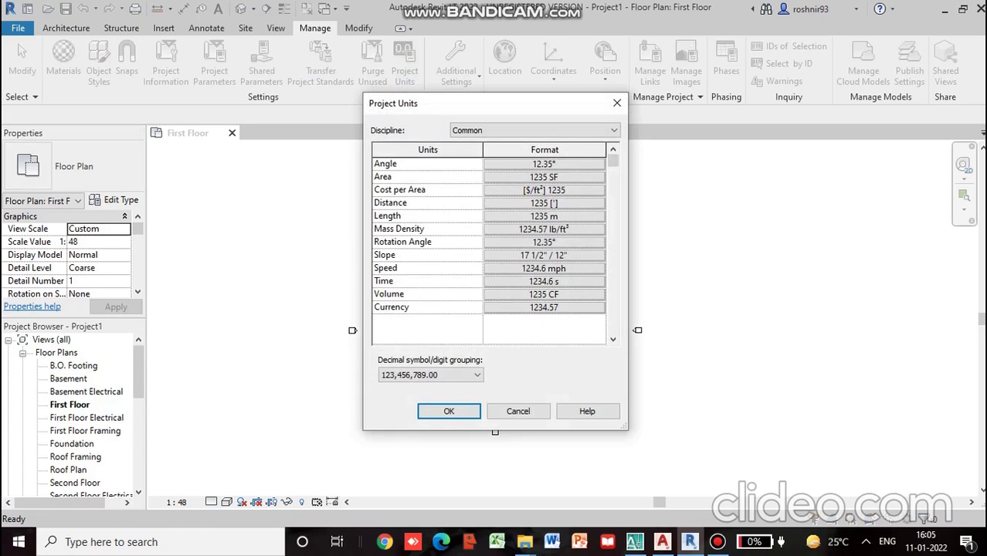
left_click(449, 411)
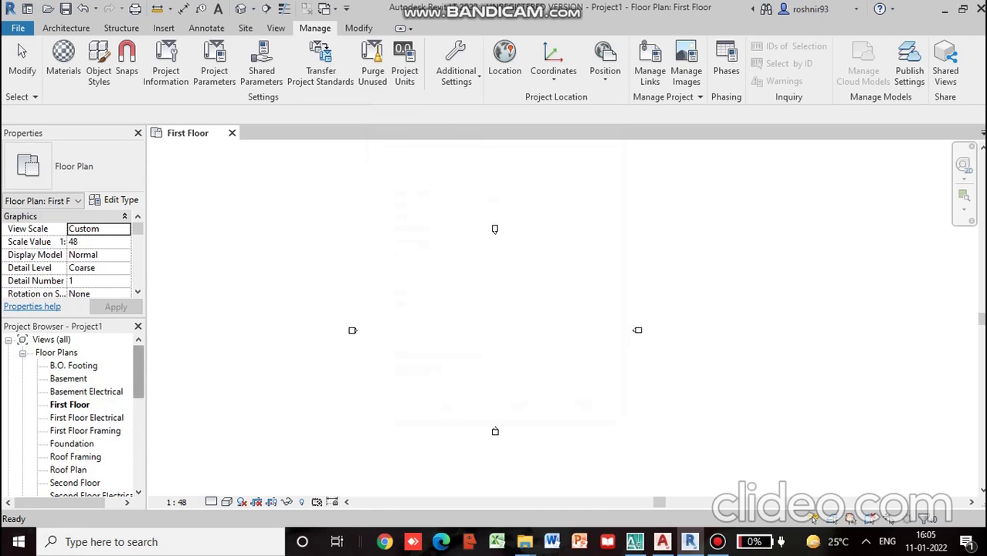
left_click_drag(139, 372, 139, 434)
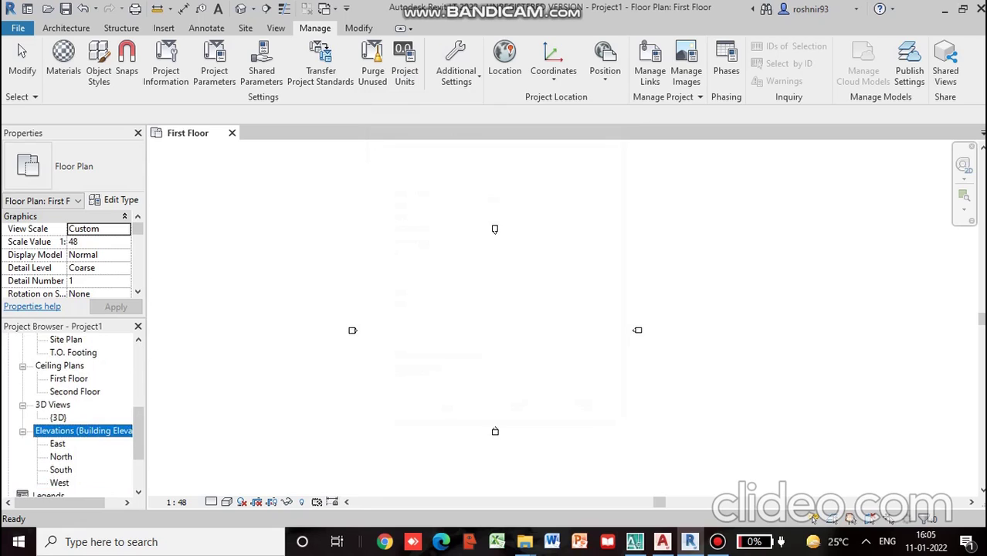
scroll(74, 409, "down", 1)
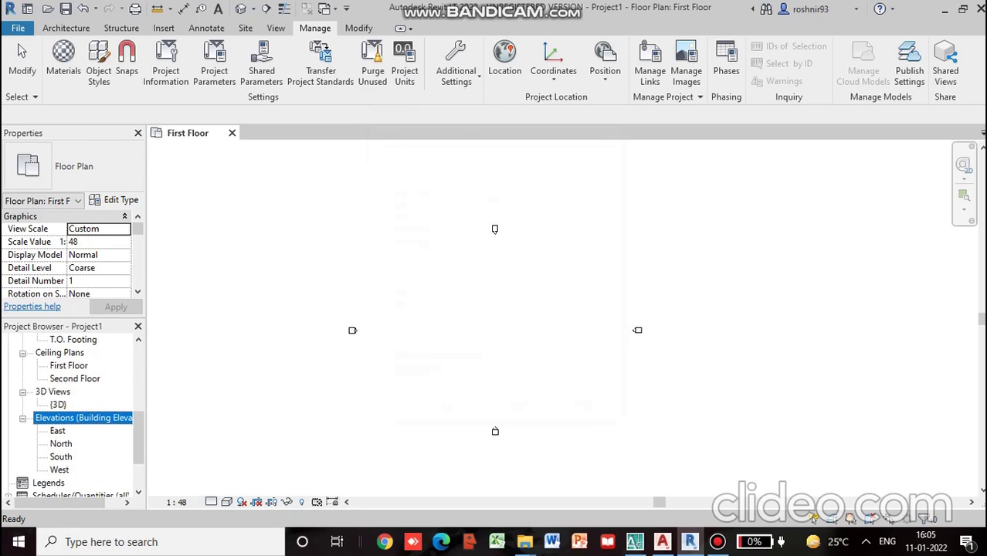
scroll(73, 418, "up", 3)
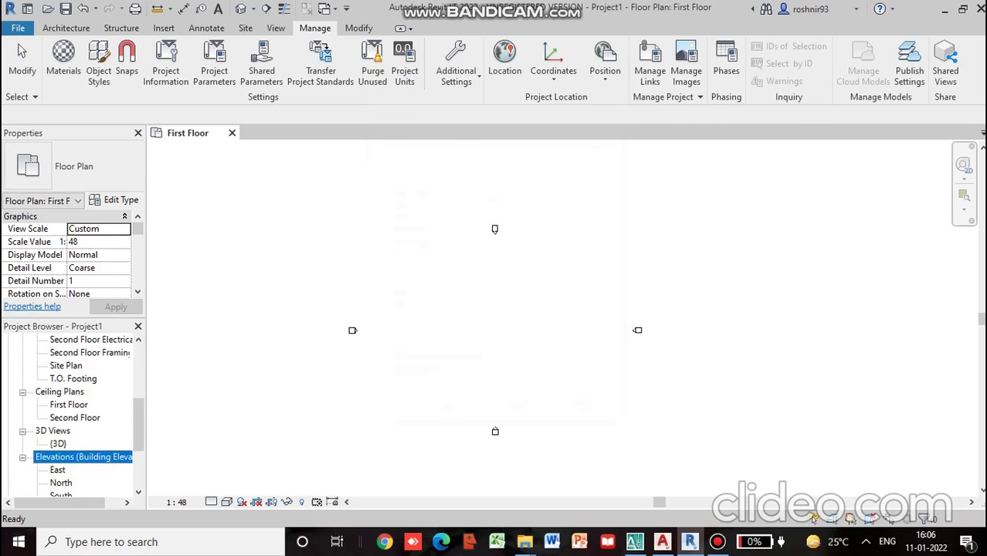
scroll(74, 417, "down", 4)
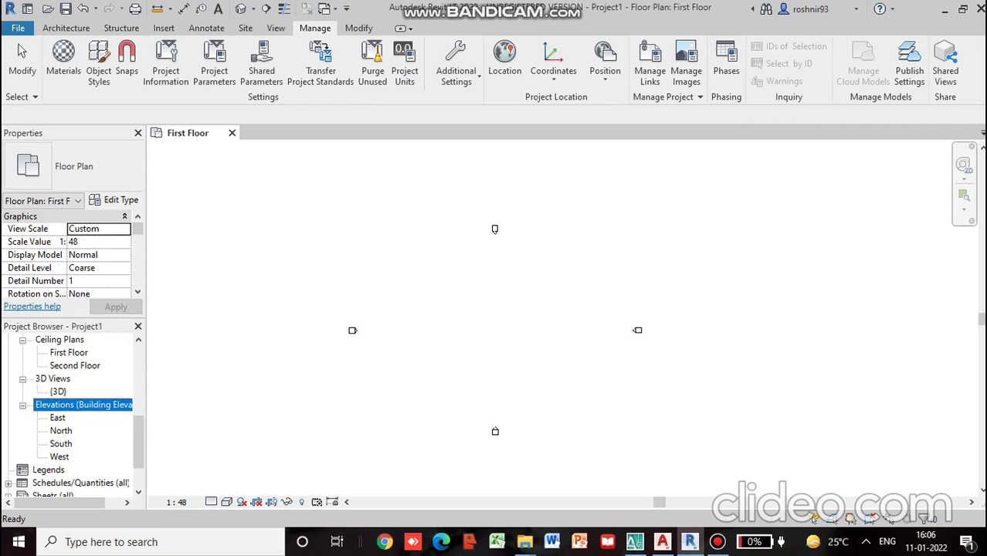
scroll(73, 418, "up", 3)
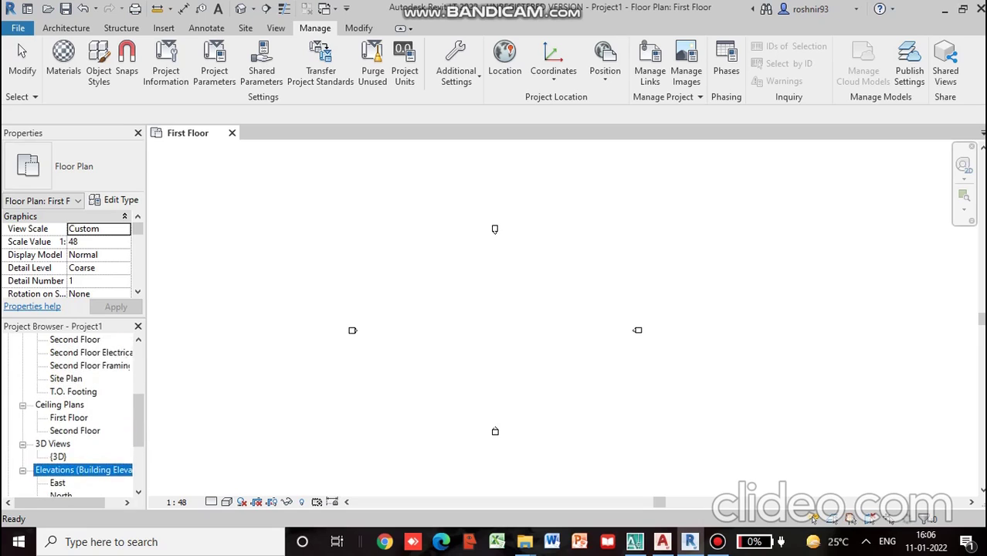
Step: Open the East building elevation view from the project's list of views
scroll(74, 417, "up", 2)
left_click(52, 339)
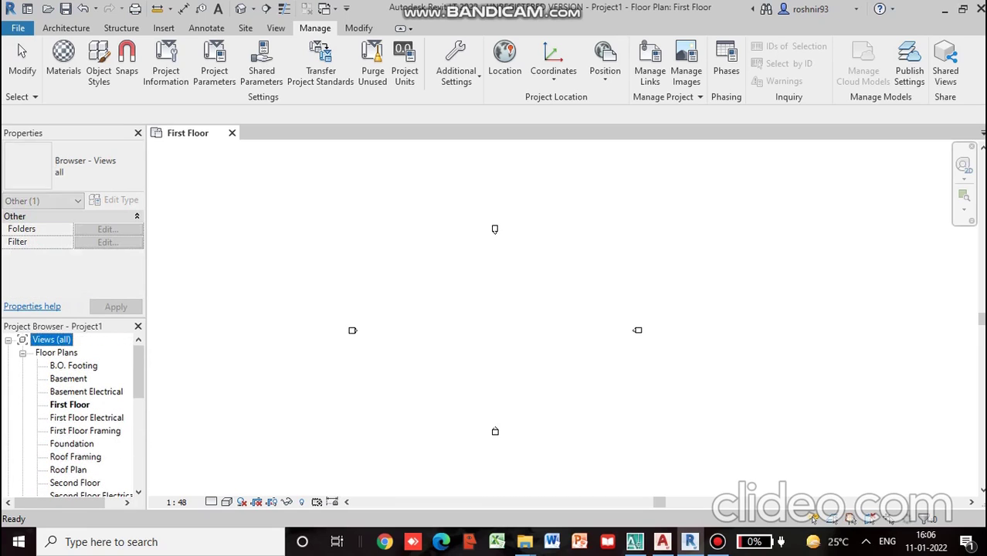
scroll(74, 415, "down", 5)
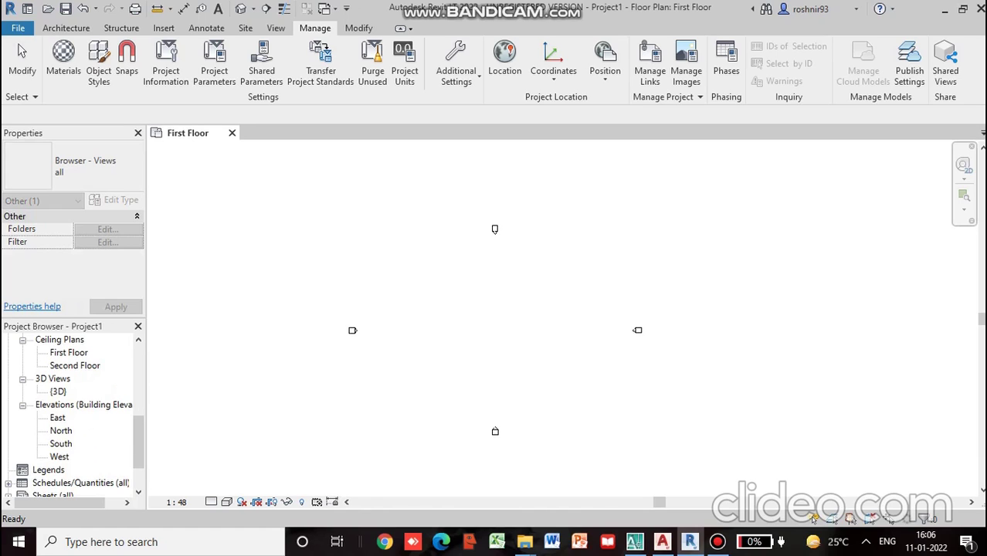
double_click(58, 418)
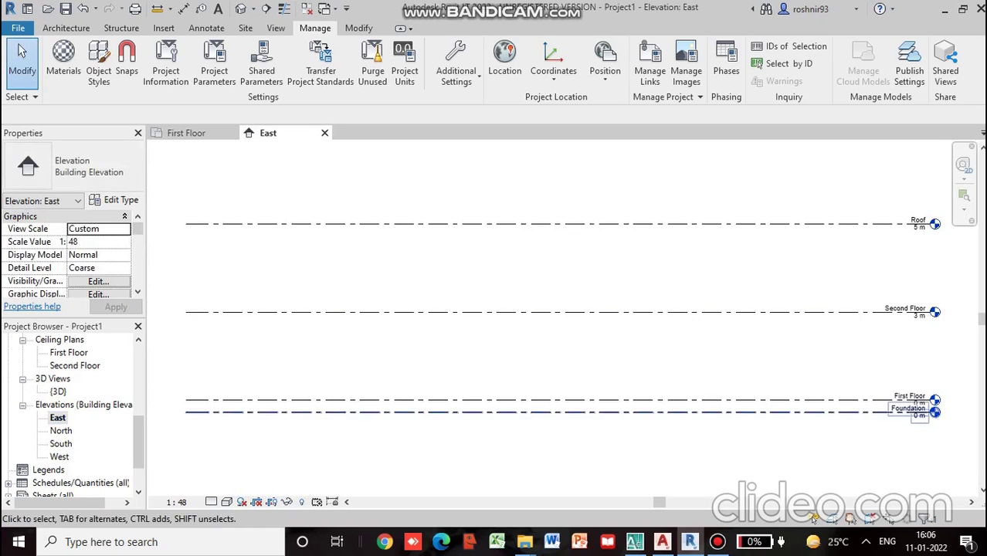
Step: Examine the Foundation, First Floor, Second Floor and Roof levels and their heights in the East elevation
scroll(792, 413, "down", 2)
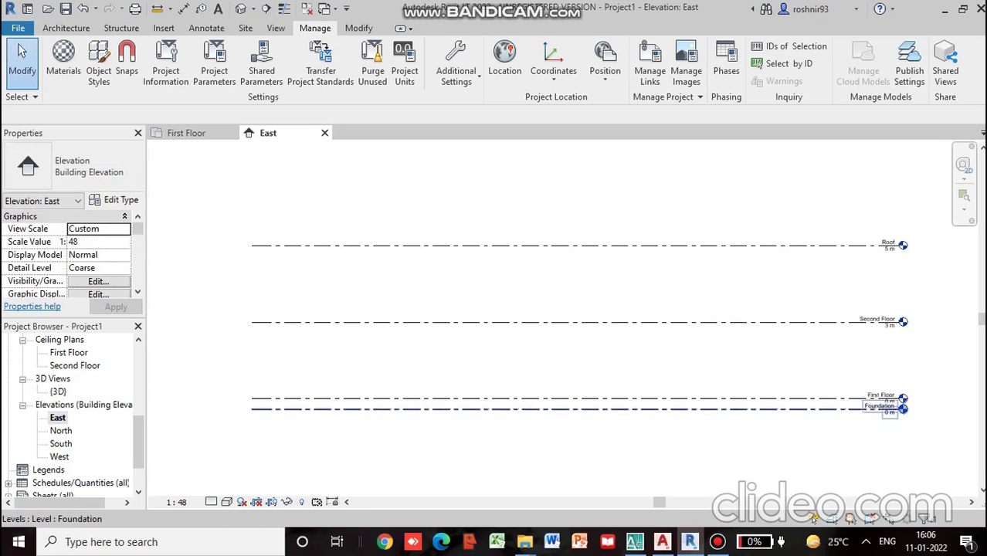
scroll(910, 418, "up", 3)
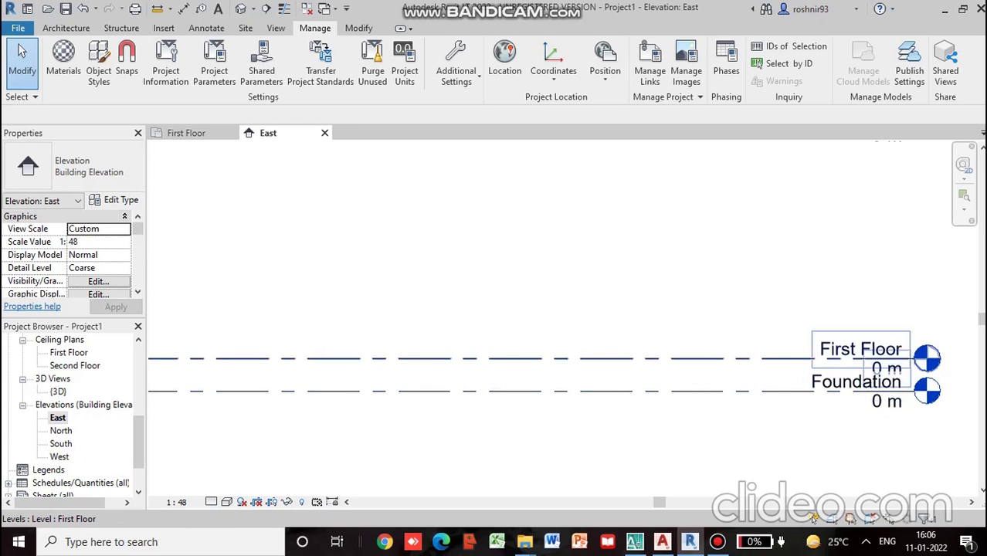
scroll(886, 413, "down", 3)
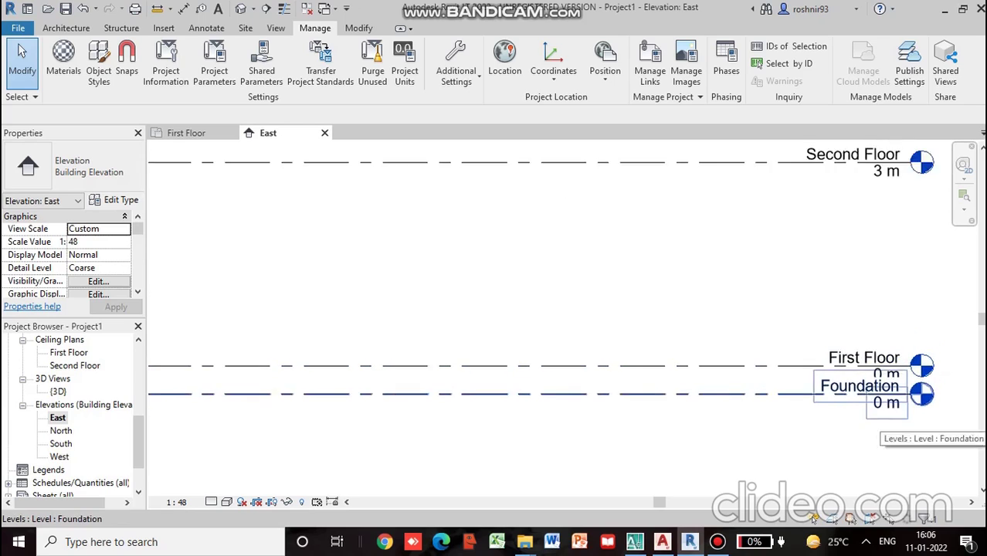
scroll(877, 343, "down", 1)
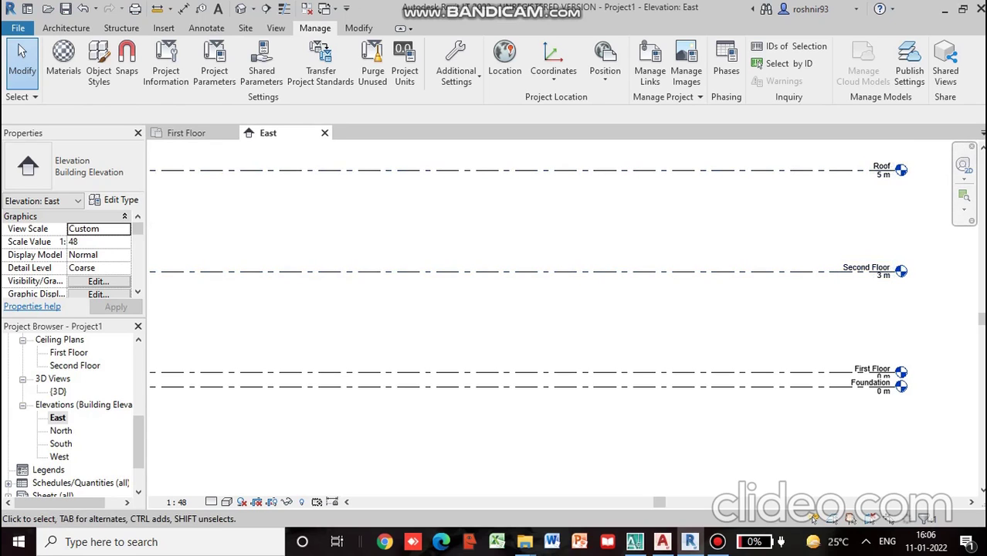
scroll(881, 339, "down", 1)
scroll(880, 361, "up", 3)
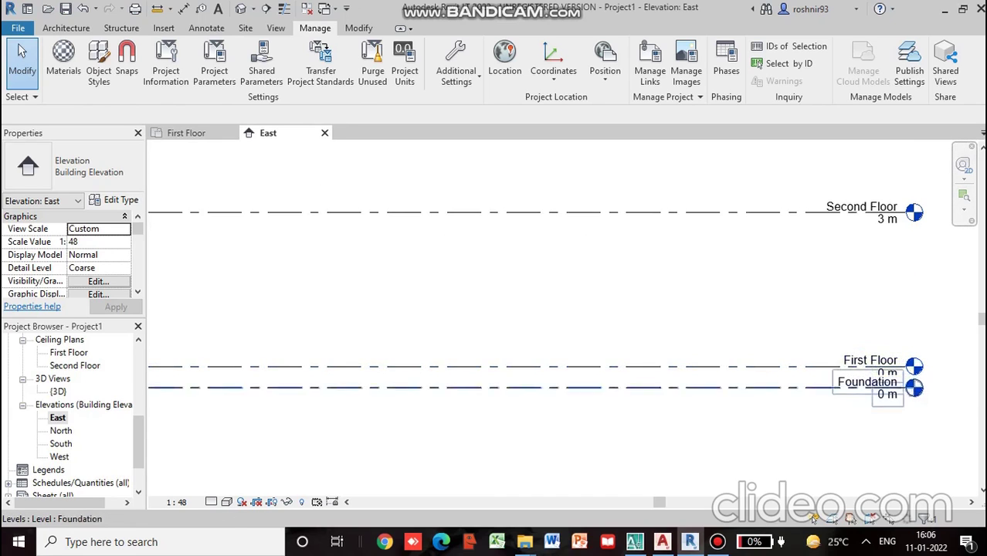
scroll(881, 360, "down", 2)
scroll(881, 360, "up", 4)
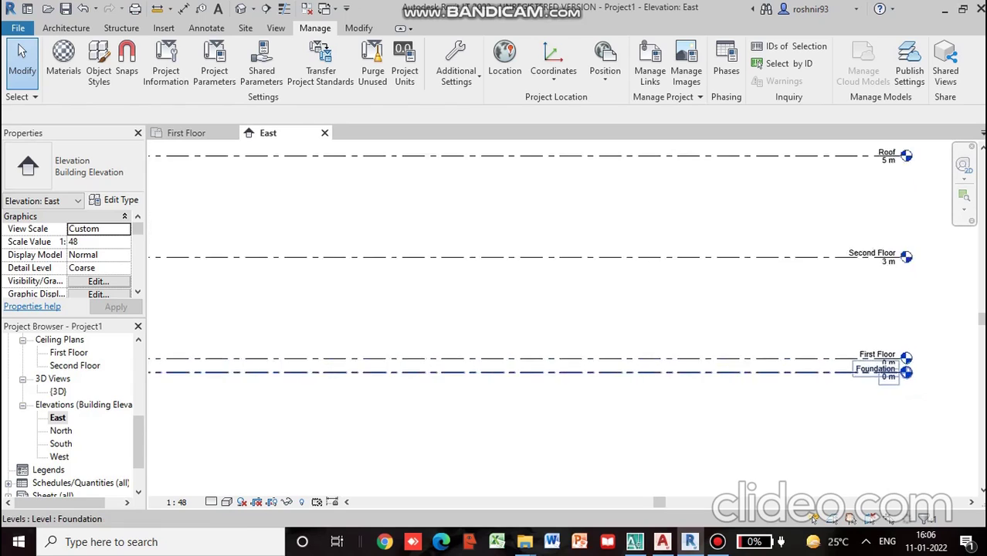
scroll(885, 379, "up", 1)
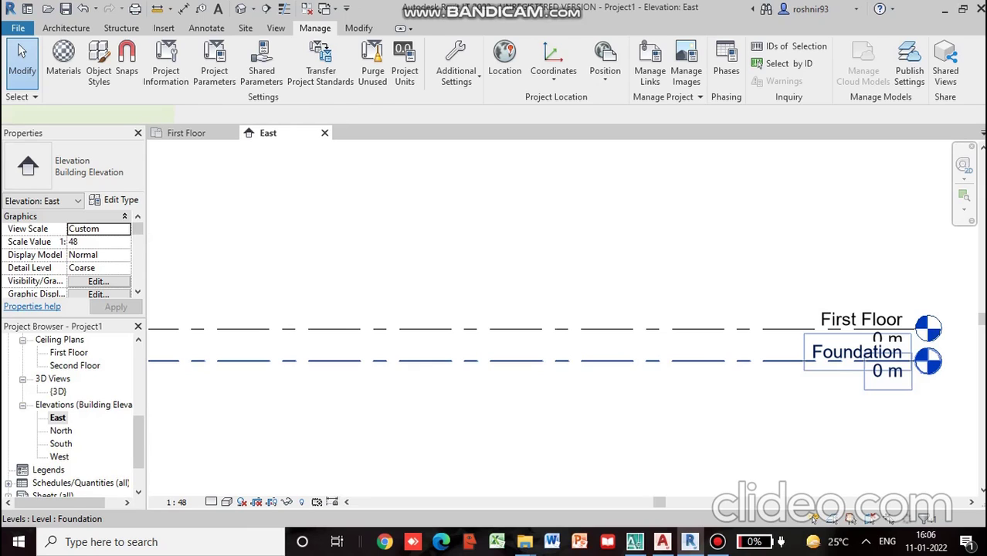
Step: Set the Foundation level's elevation to -0.5 m
double_click(887, 372)
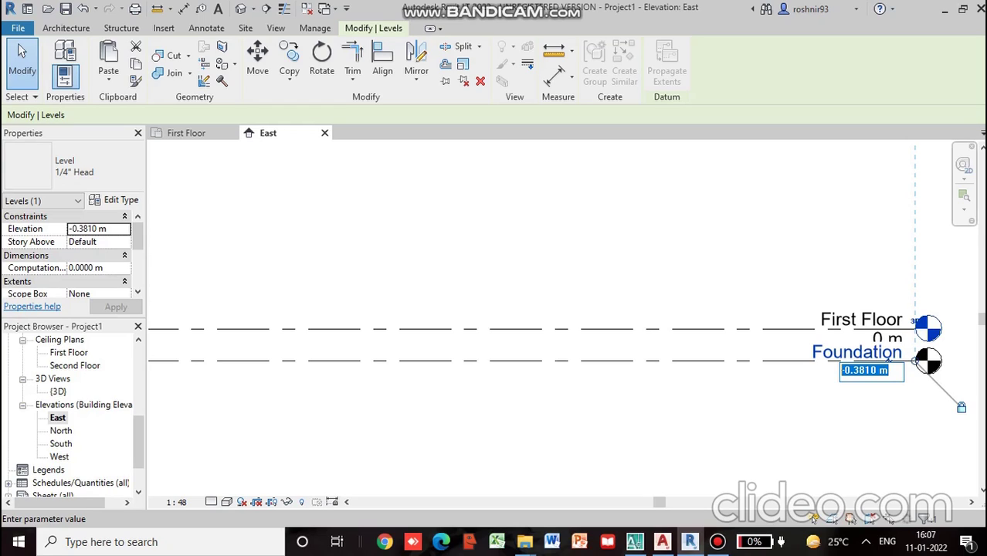
left_click(889, 371)
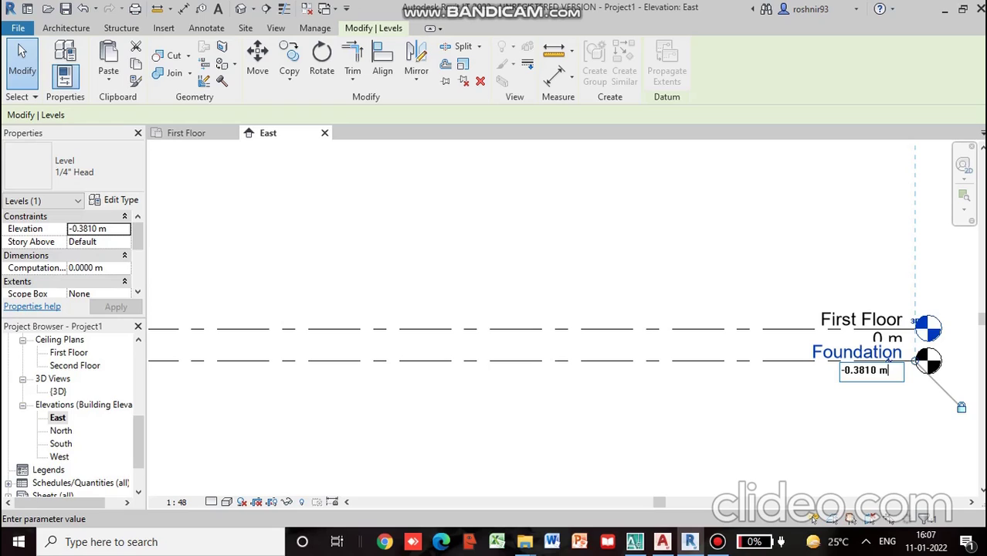
left_click_drag(890, 371, 853, 371)
type("5m")
key("Return")
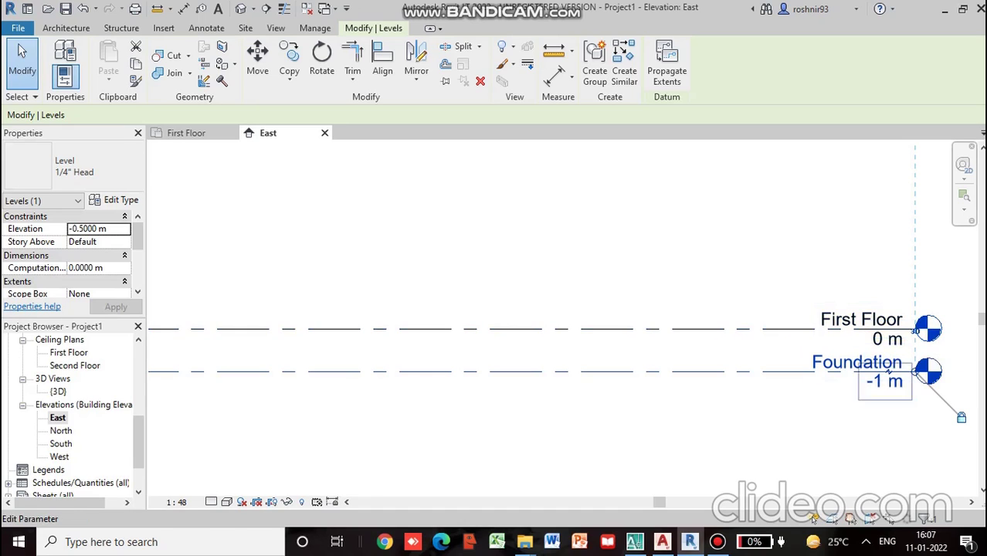
Step: Set the First Floor level's elevation to 3 m and deselect the level
scroll(858, 418, "down", 5)
scroll(865, 396, "up", 4)
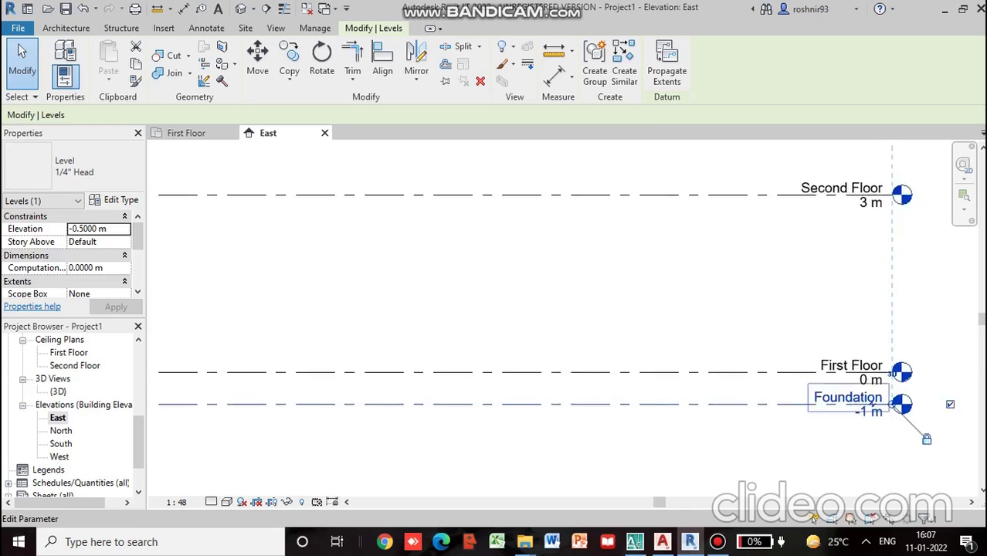
left_click(871, 376)
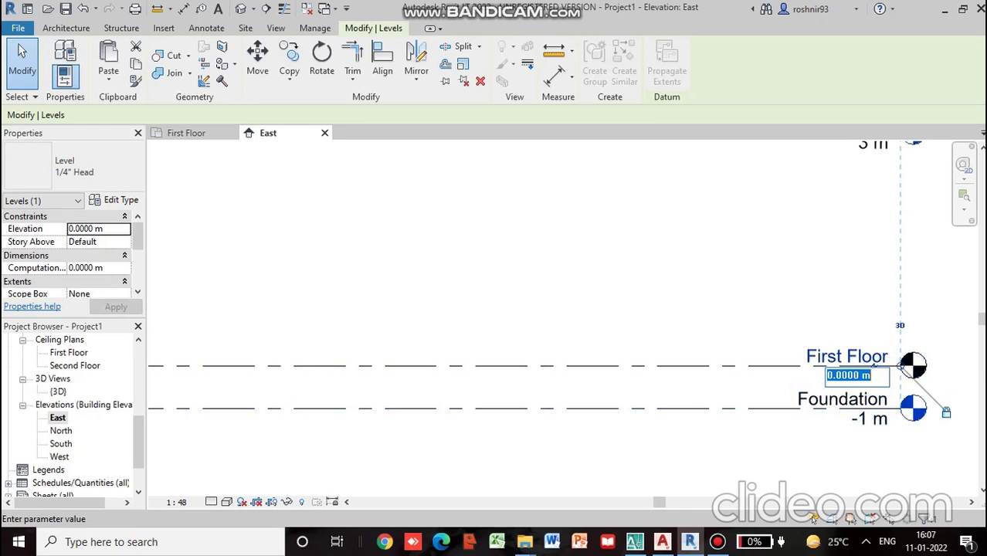
left_click_drag(863, 377, 827, 376)
type("3m")
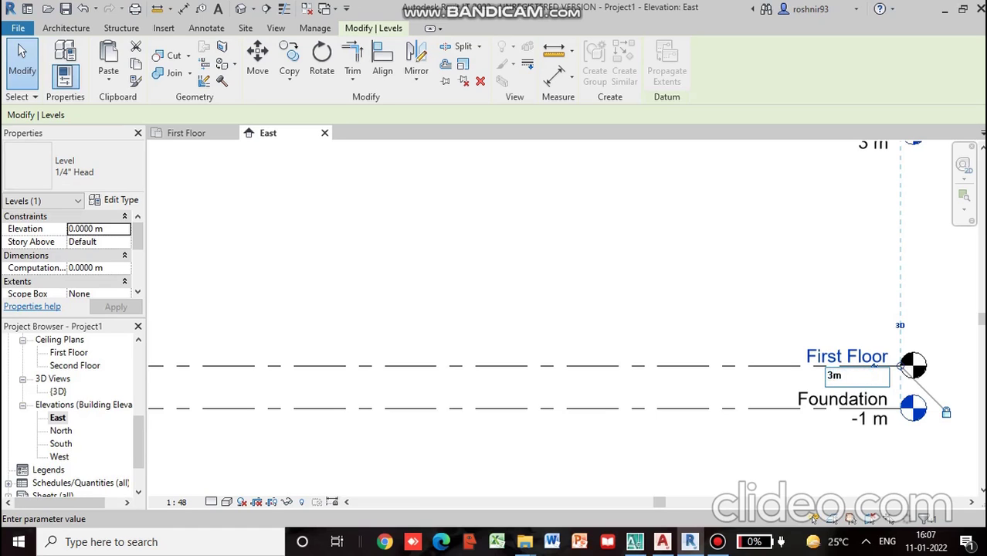
key("Return")
scroll(865, 304, "down", 3)
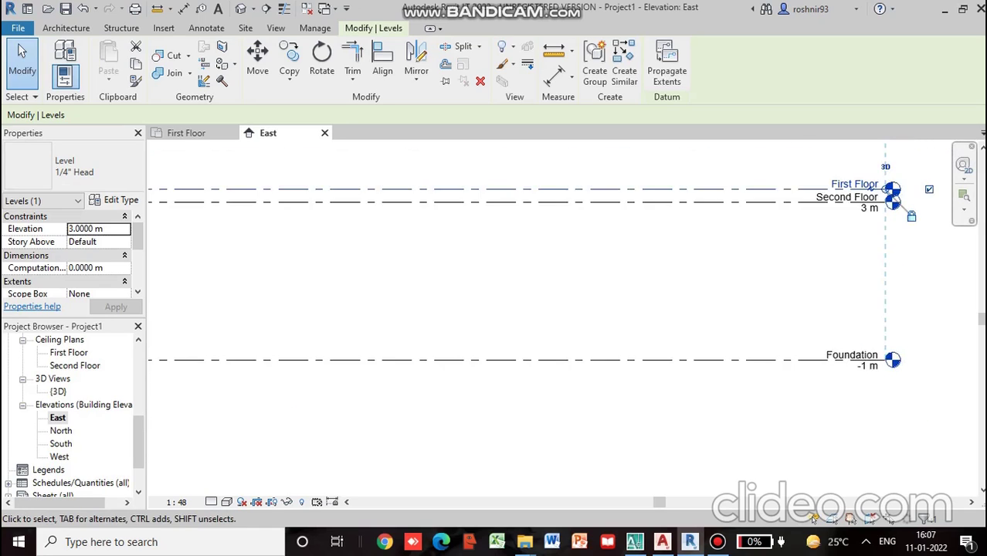
scroll(868, 390, "down", 1)
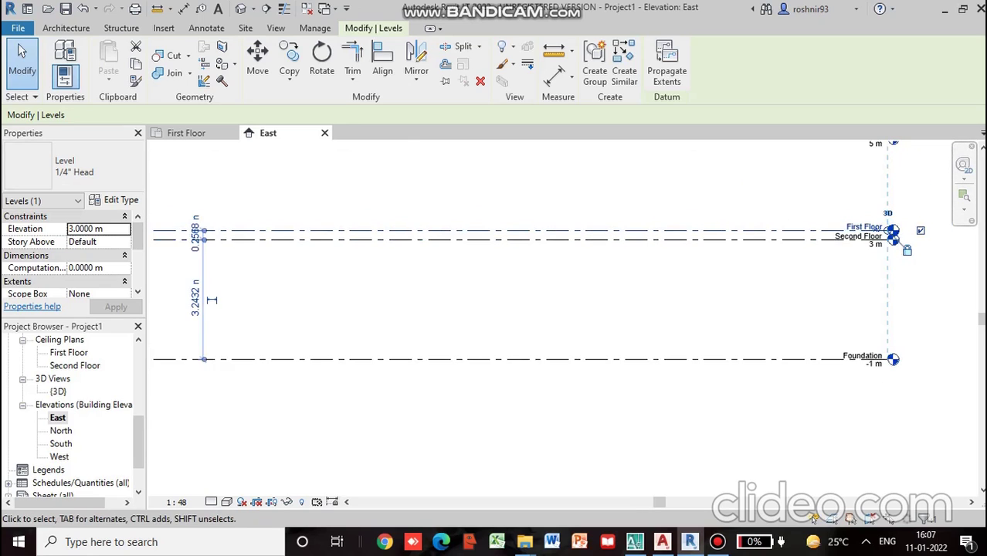
middle_click_drag(869, 390, 845, 446)
scroll(254, 367, "up", 3)
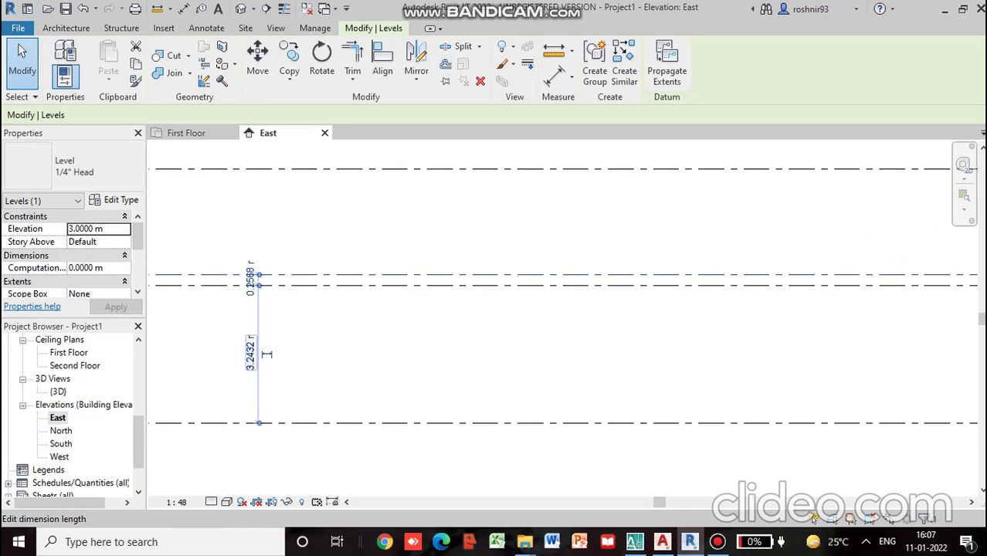
scroll(269, 354, "down", 2)
scroll(267, 364, "up", 1)
key("Escape")
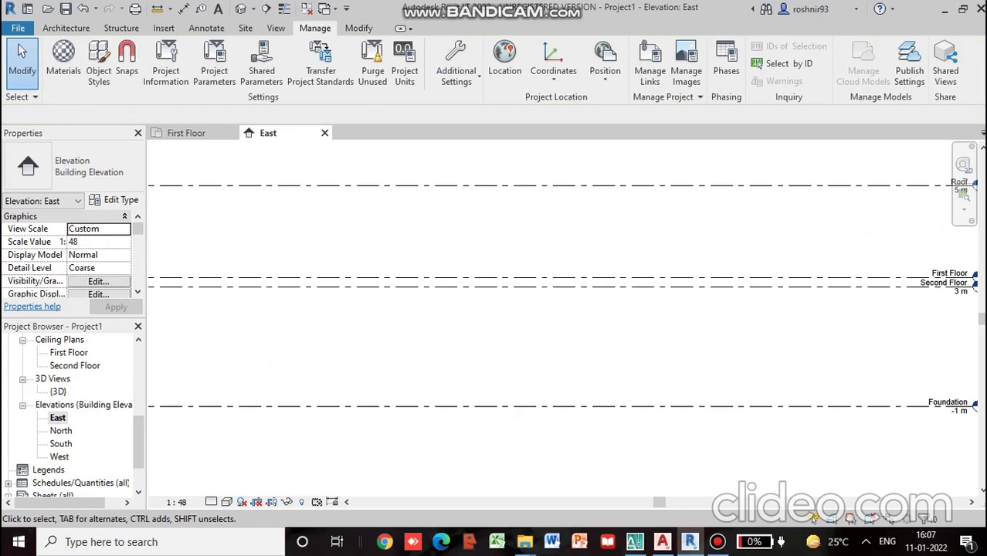
Step: Select the Second Floor level and inspect its distances to the First Floor and Foundation levels
left_click(427, 286)
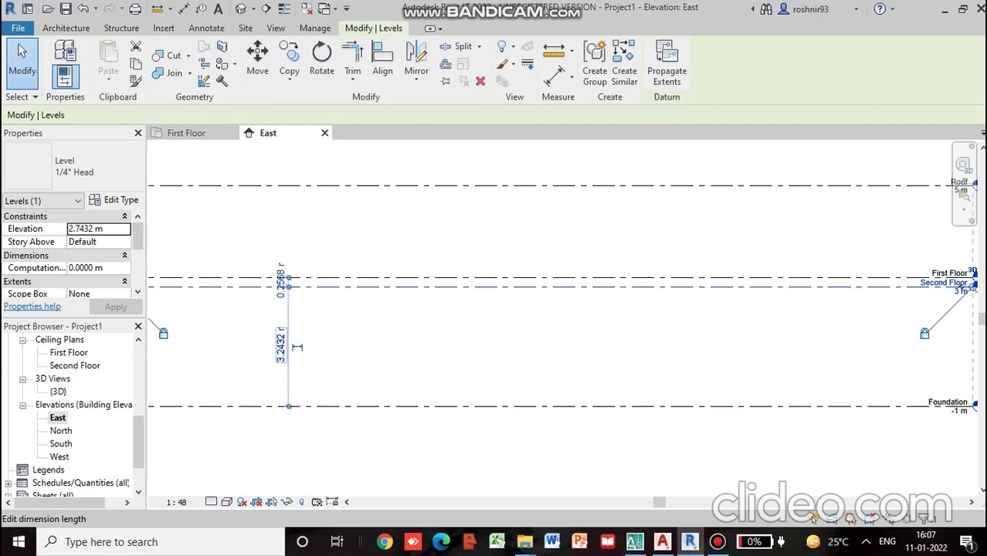
scroll(297, 347, "up", 5)
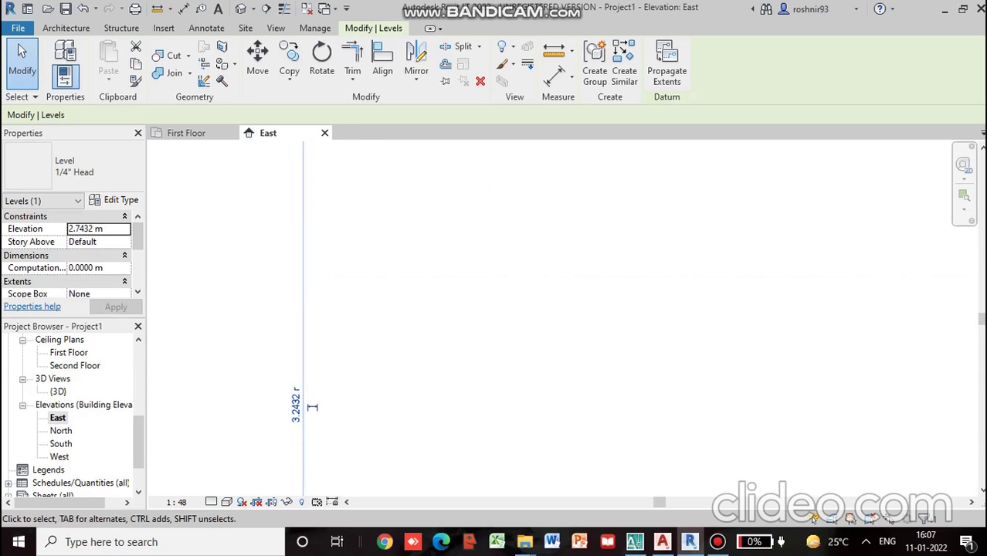
scroll(309, 371, "down", 2)
scroll(301, 220, "up", 5)
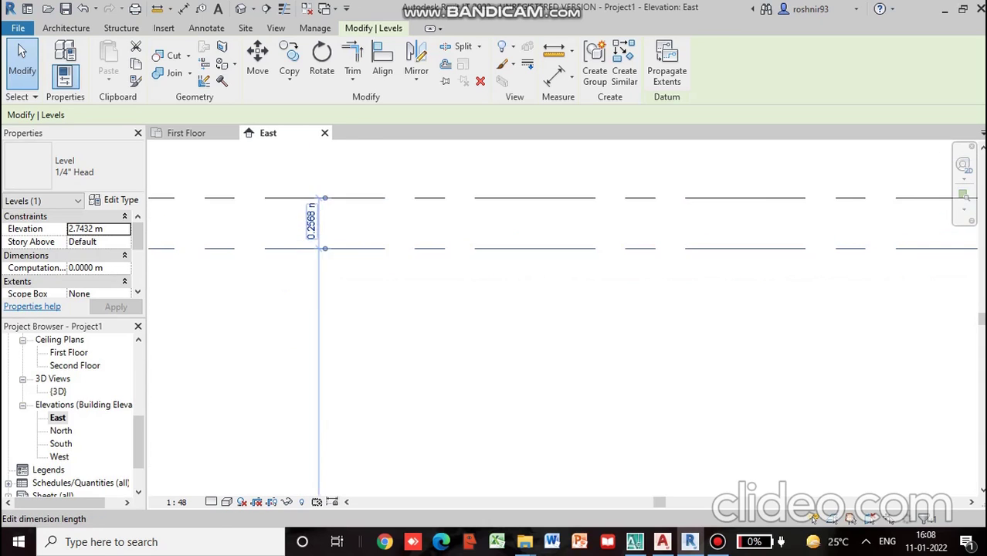
scroll(395, 348, "down", 6)
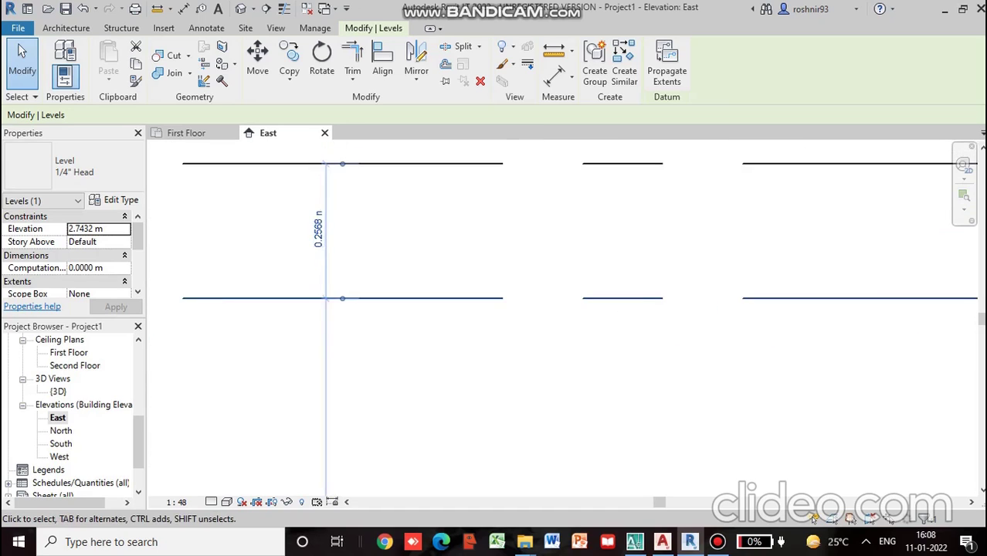
scroll(510, 371, "down", 5)
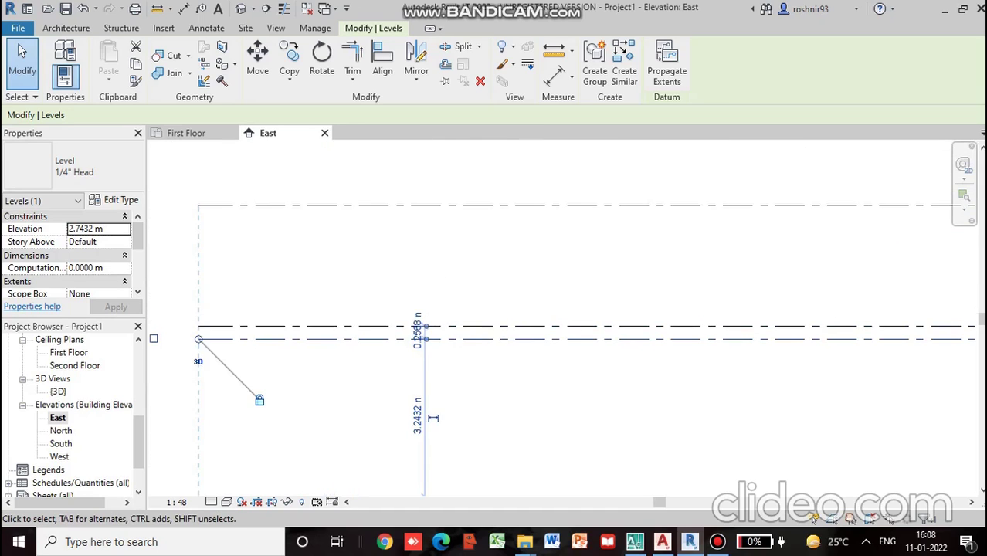
middle_click_drag(440, 410, 246, 349)
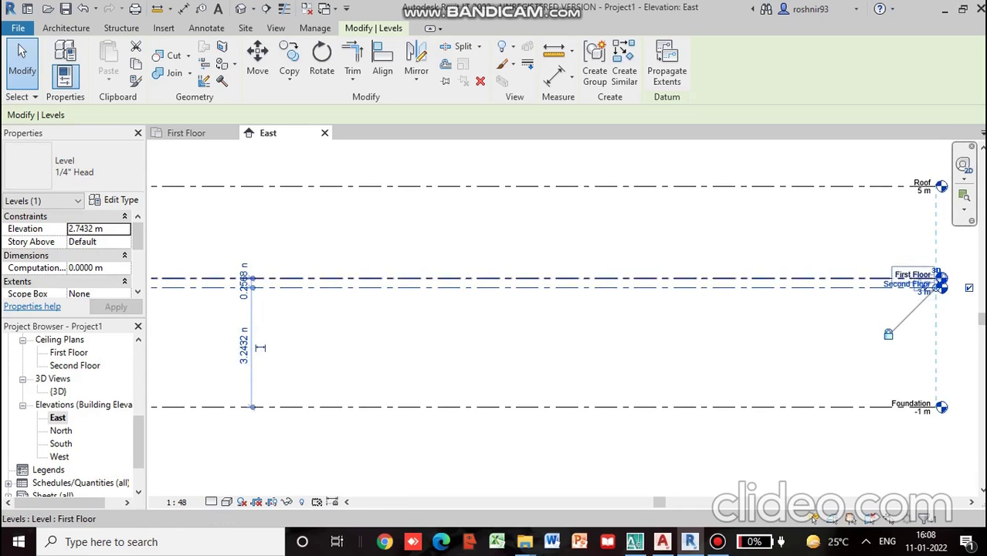
Step: Select the First Floor level and inspect its distances to the Roof and Second Floor levels
left_click(912, 275)
left_click(913, 276)
key("Escape")
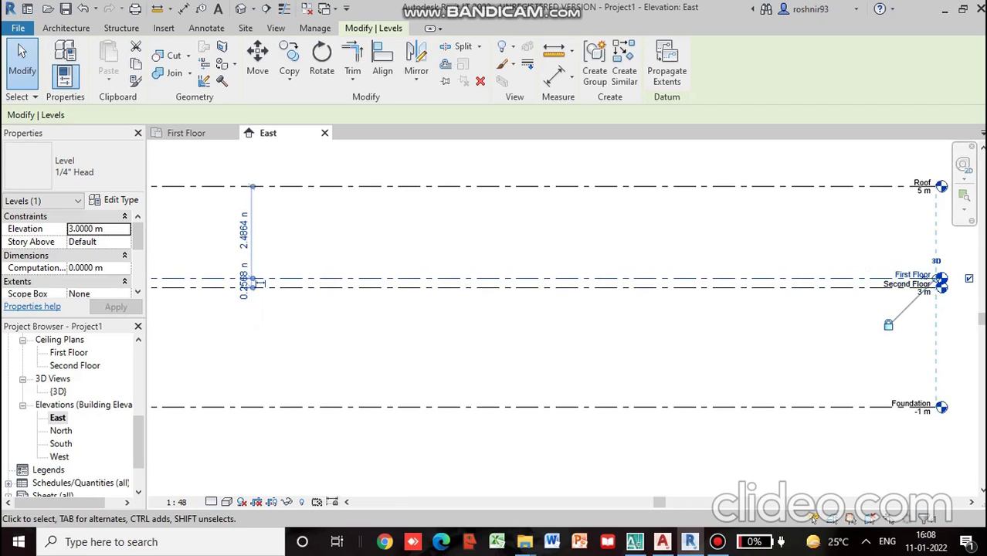
scroll(877, 289, "up", 2)
scroll(885, 281, "up", 2)
scroll(868, 311, "down", 2)
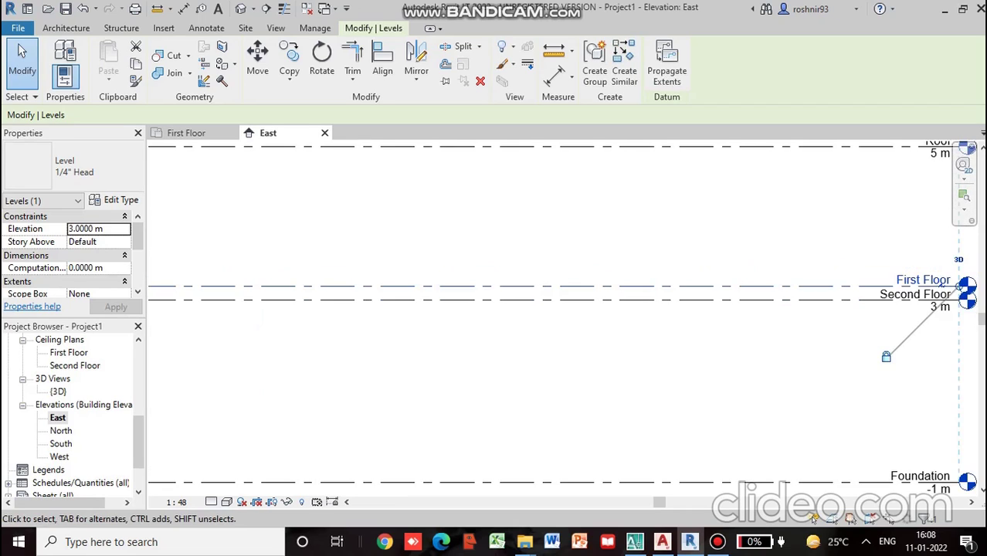
key("Escape")
scroll(923, 306, "down", 5)
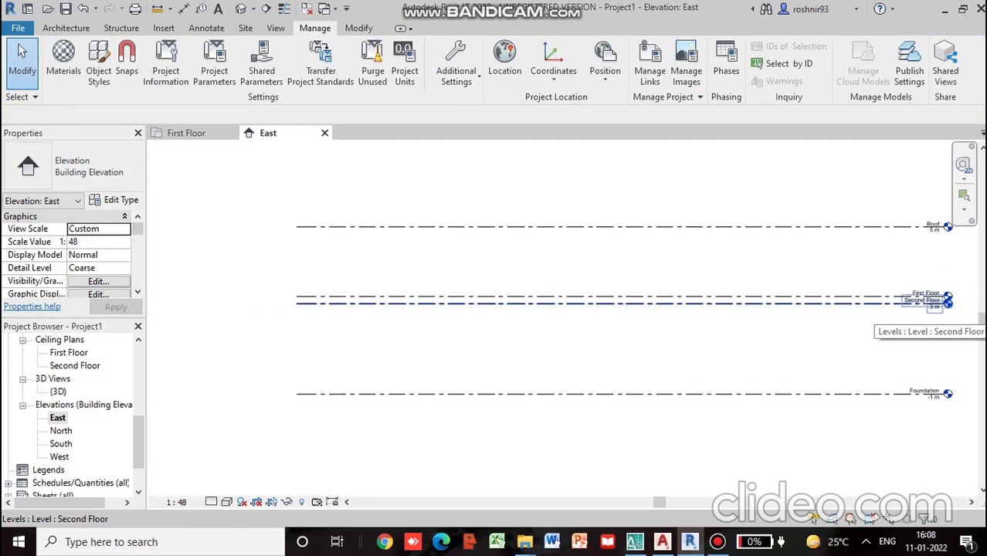
Step: Set the distance between the Second Floor and Foundation levels to 3 m by moving the Second Floor level
scroll(386, 372, "up", 3)
left_click(441, 268)
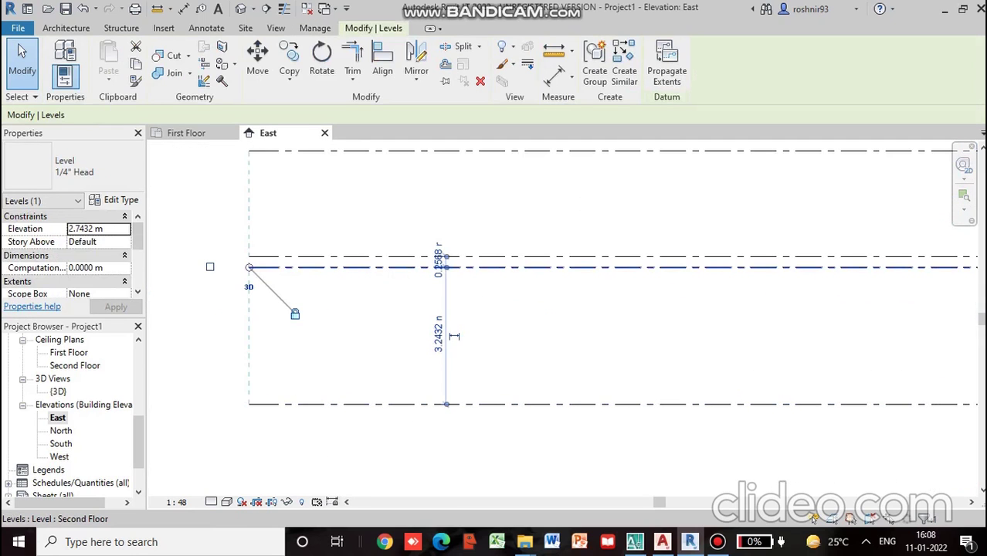
left_click(435, 337)
left_click(438, 336)
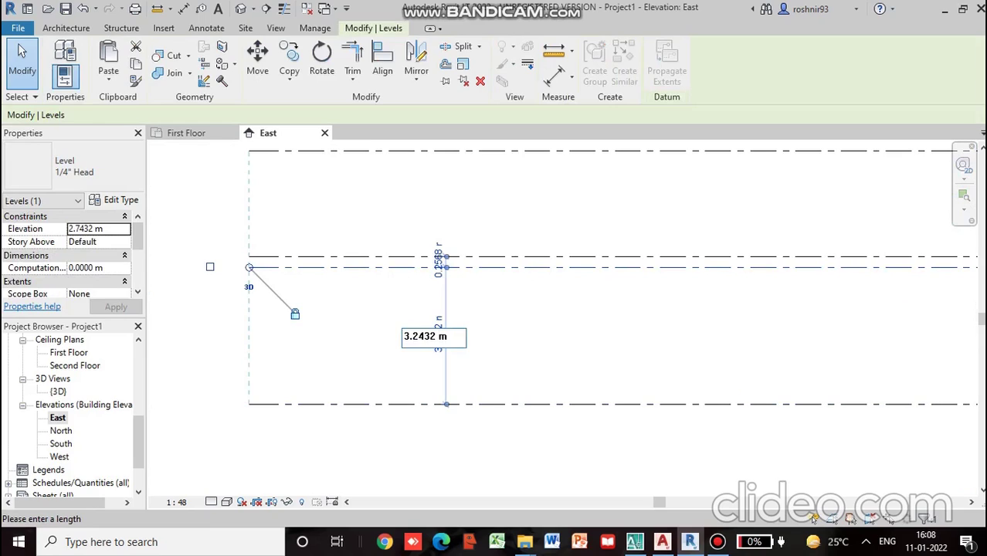
left_click_drag(437, 337, 403, 337)
type("3")
key("Return")
scroll(454, 341, "down", 1)
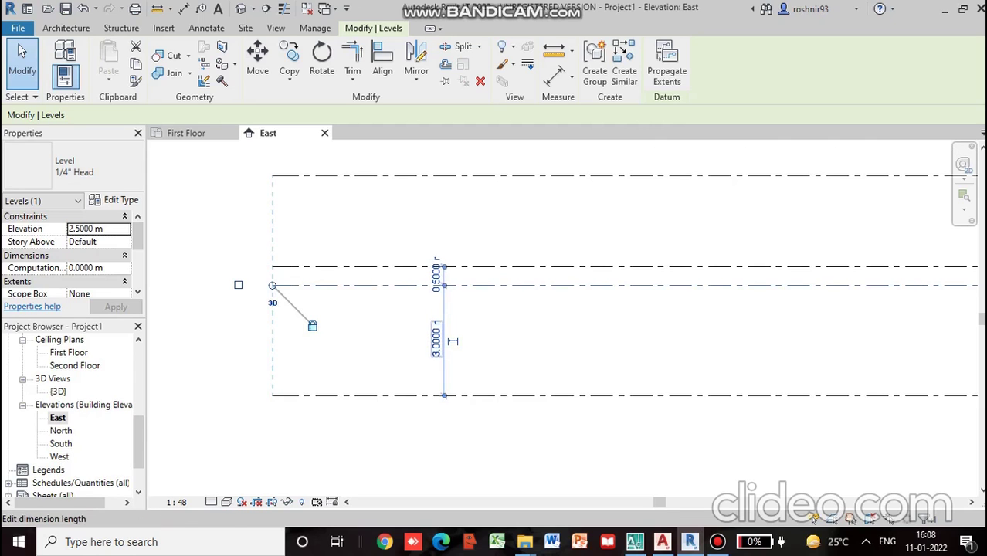
key("Escape")
Step: Check the Second Floor level's distance to the Foundation level, opening the value and keeping it as it is
scroll(487, 334, "down", 2)
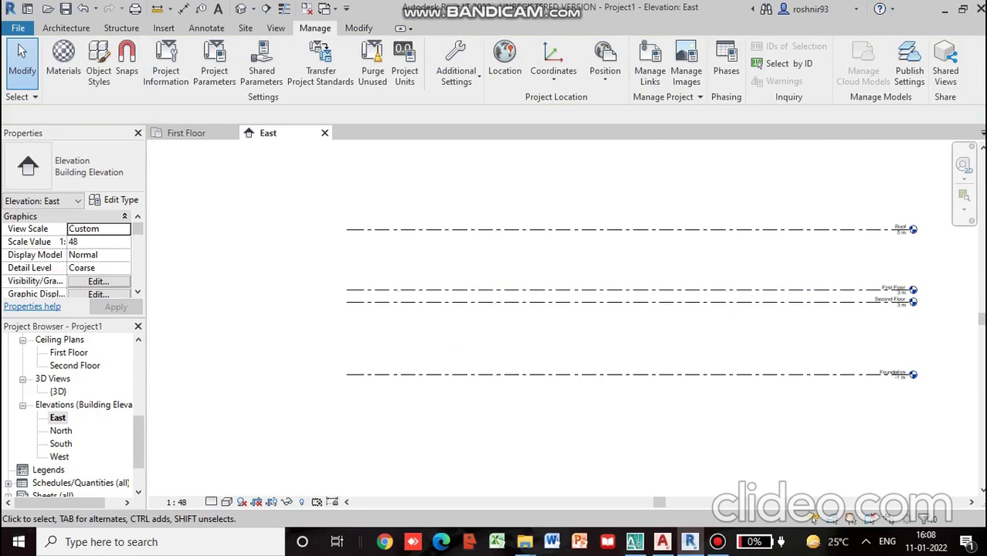
middle_click_drag(487, 334, 509, 376)
left_click(255, 293)
scroll(509, 376, "up", 2)
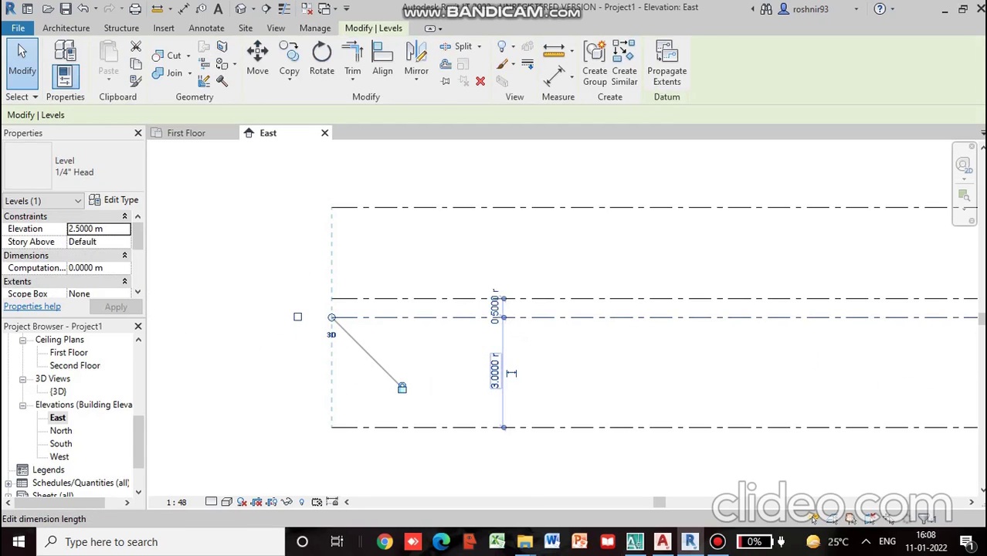
scroll(513, 368, "up", 5)
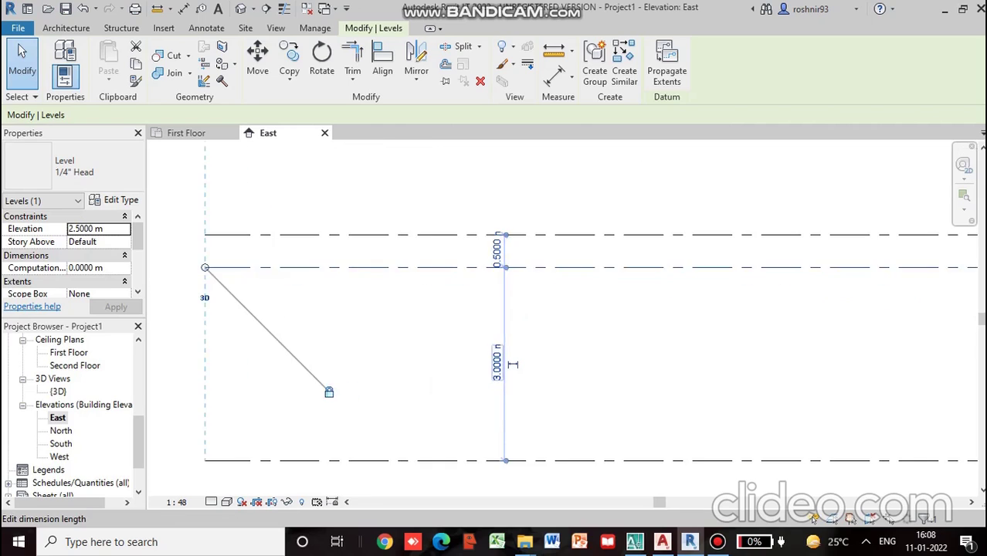
left_click(511, 357)
left_click(503, 357)
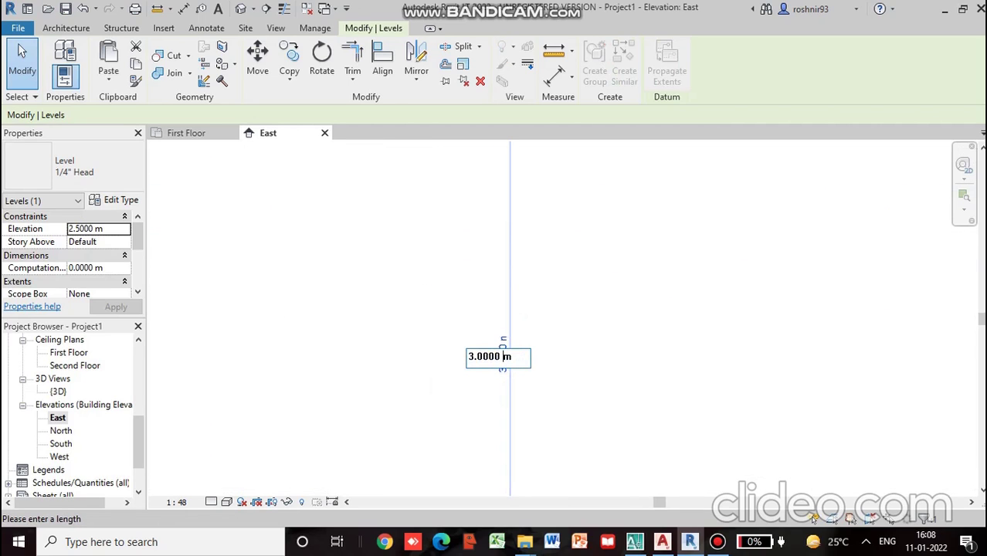
key("Return")
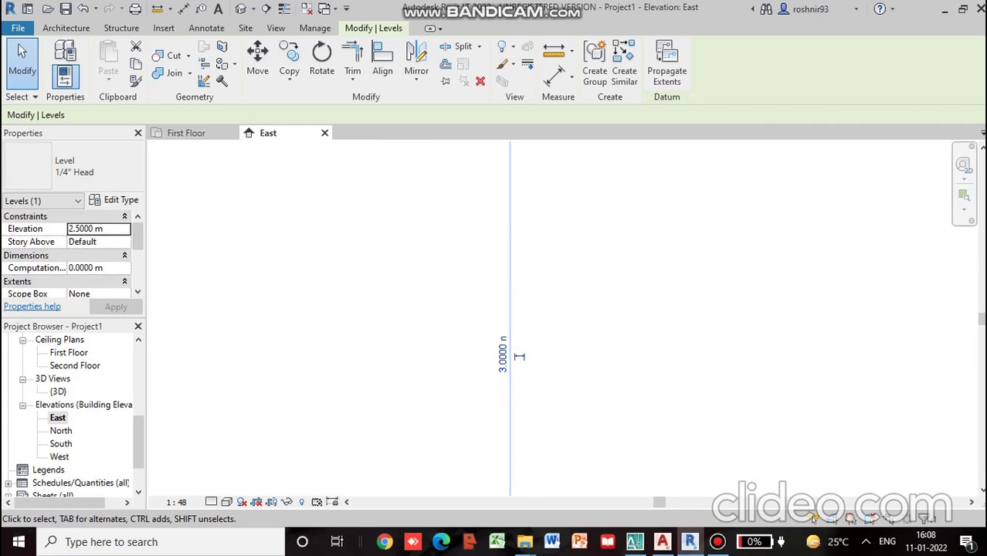
Step: Examine the names and elevations at the heads of the First Floor, Second Floor and Foundation levels, and deselect the level
scroll(523, 364, "down", 3)
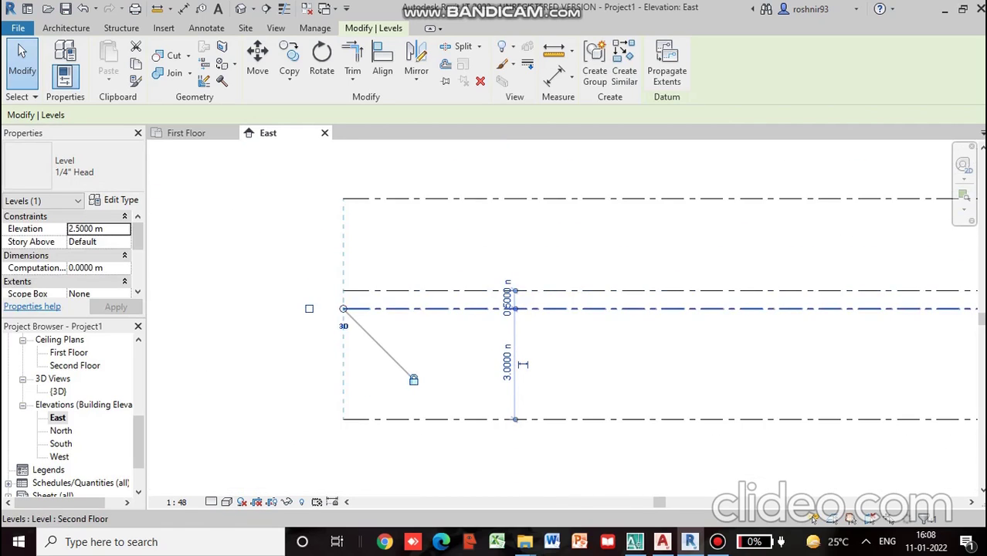
scroll(525, 364, "down", 1)
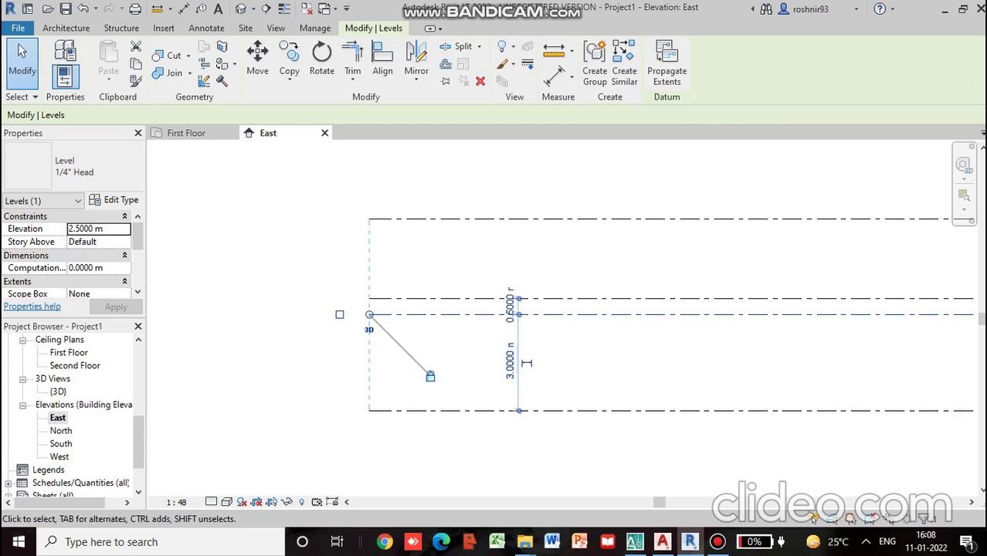
scroll(526, 365, "down", 1)
scroll(526, 366, "down", 1)
middle_click_drag(525, 366, 364, 332)
scroll(711, 302, "up", 3)
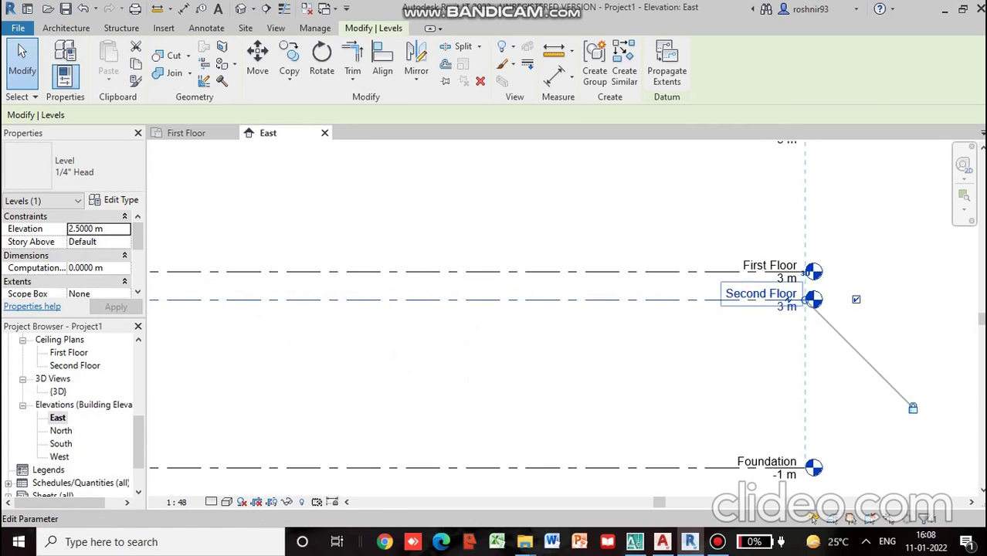
left_click(912, 406)
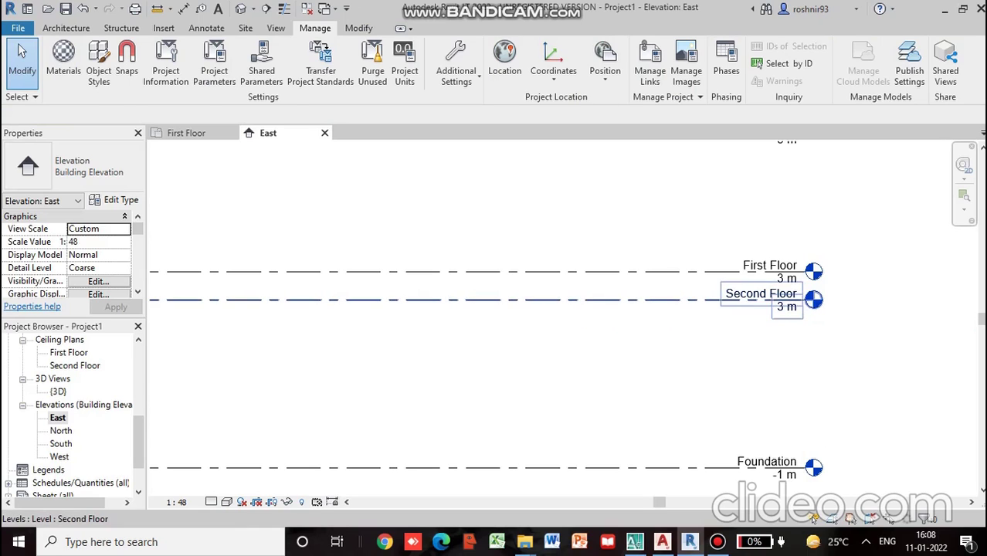
double_click(761, 293)
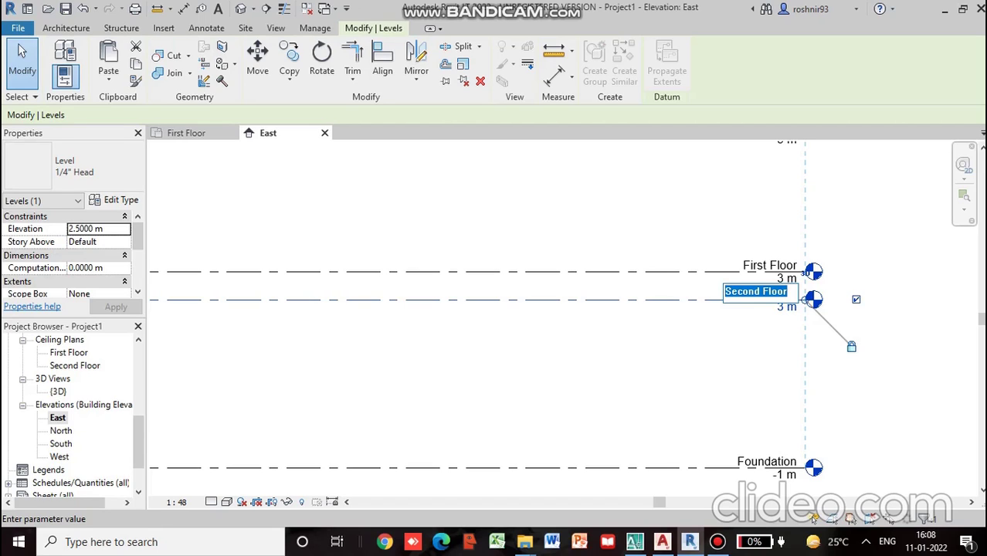
key("Return")
scroll(847, 340, "down", 4)
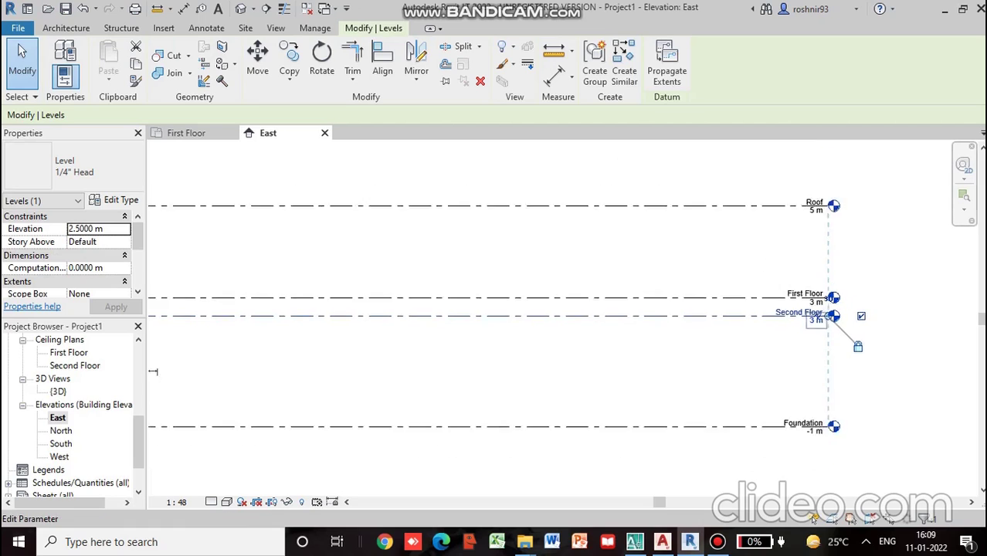
scroll(817, 313, "up", 3)
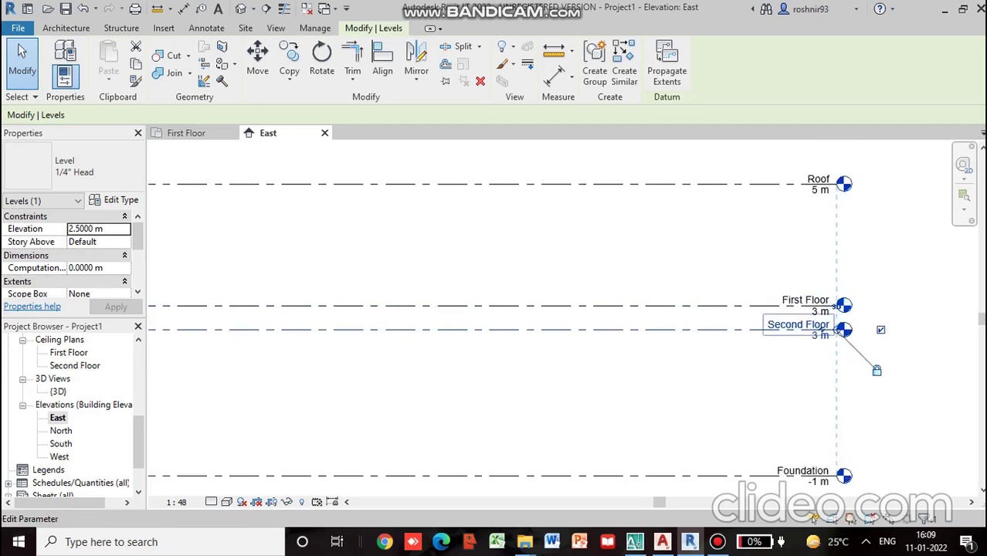
scroll(796, 334, "up", 1)
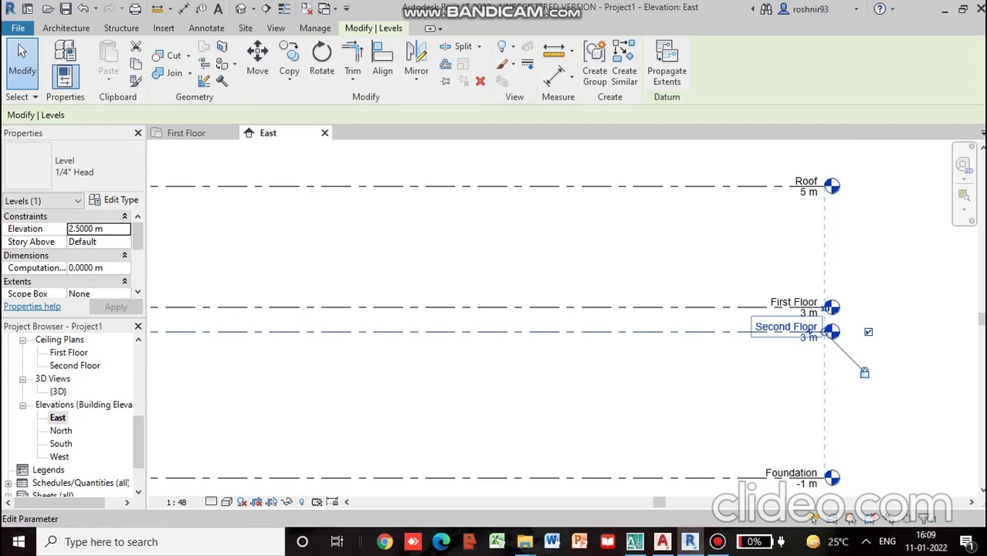
left_click(781, 324)
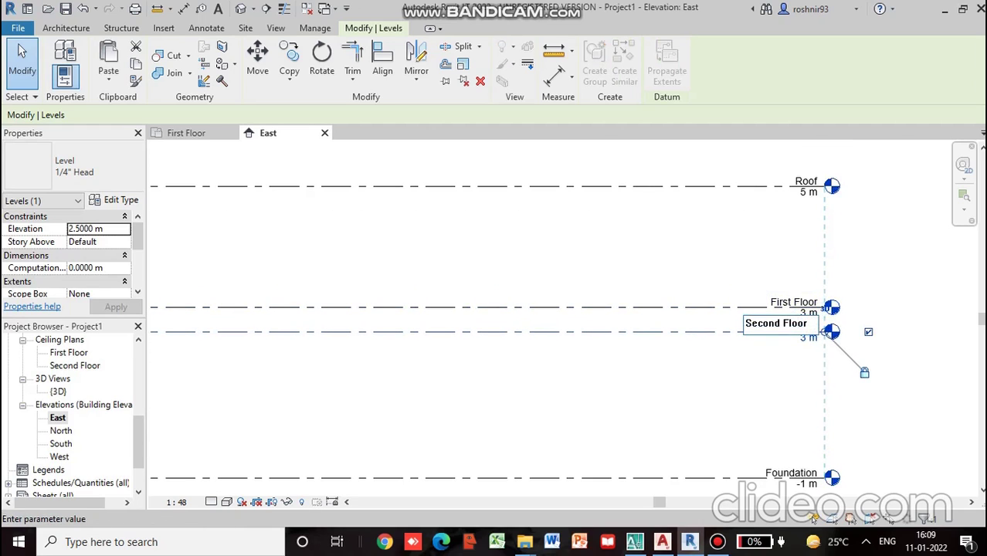
key("Escape")
Step: Set the First Floor level's elevation to 6 m
double_click(779, 299)
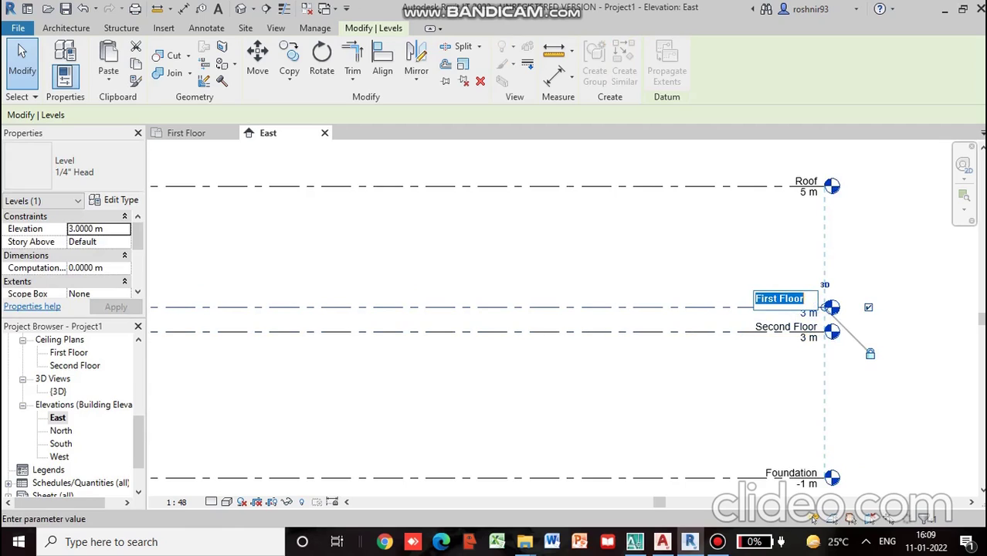
left_click(807, 319)
left_click(809, 314)
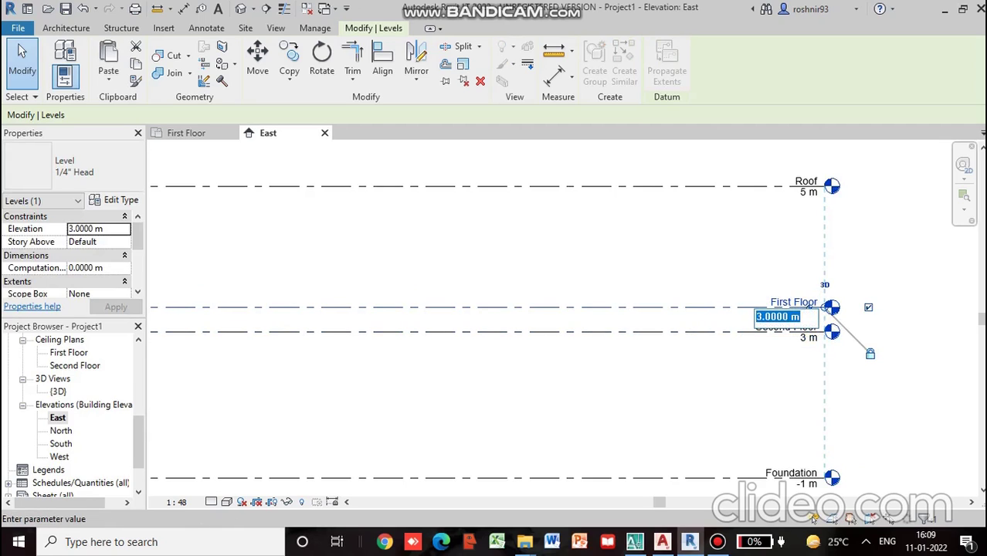
left_click_drag(766, 317, 757, 317)
type("6.")
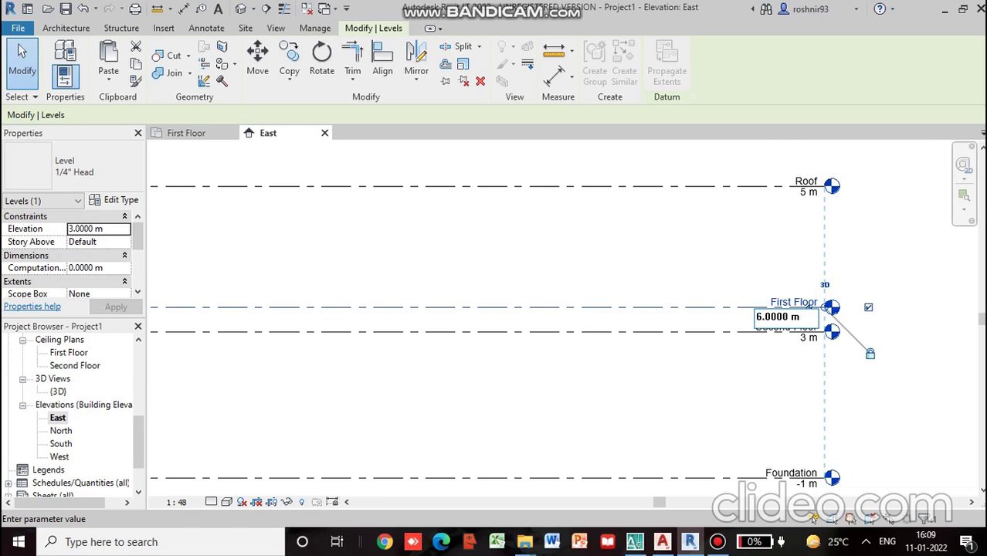
key("Return")
Step: Try to set the distance between the Roof and Second Floor levels to 3 m while the First Floor level is selected
scroll(323, 291, "down", 4)
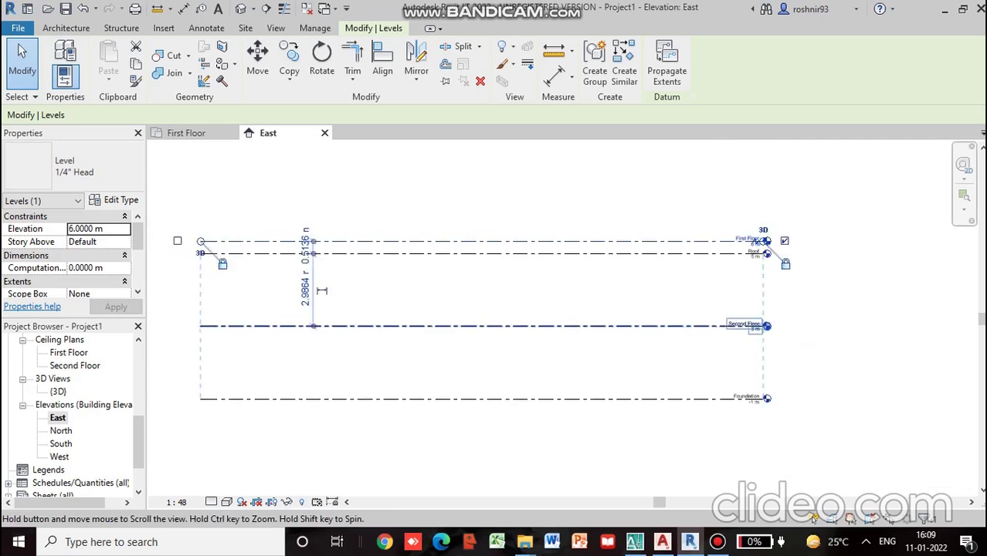
scroll(322, 290, "up", 3)
left_click(412, 285)
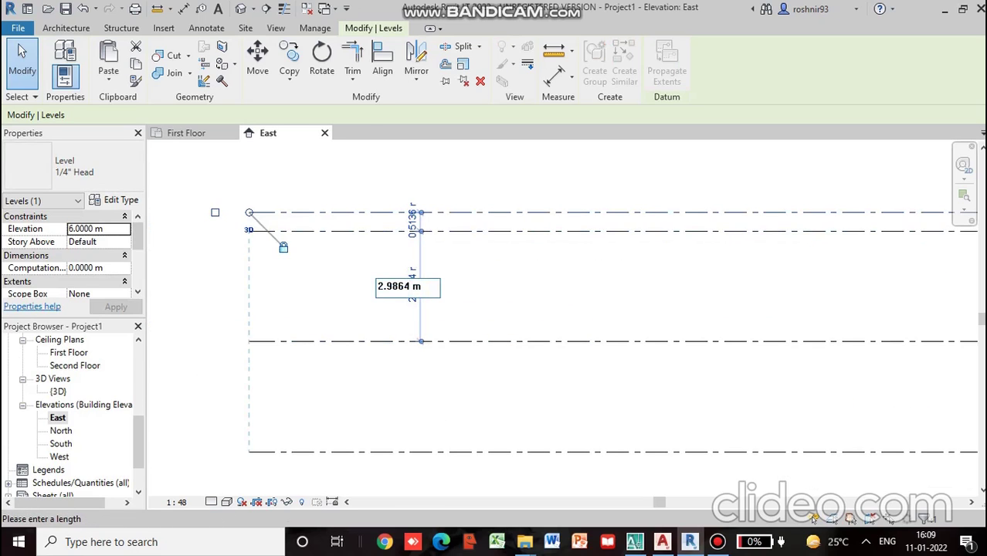
left_click_drag(414, 286, 377, 287)
type("3m")
key("Return")
scroll(527, 373, "down", 2)
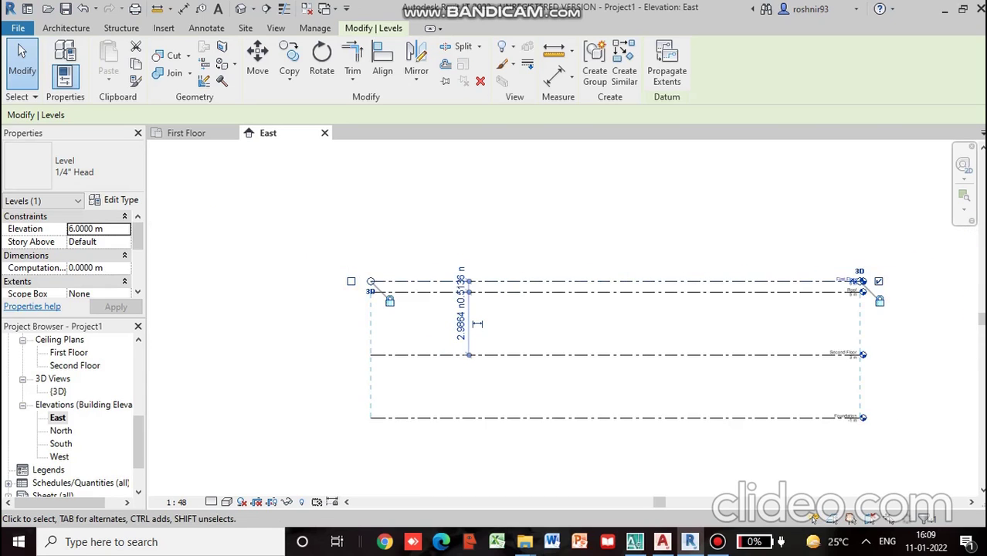
middle_click_drag(830, 347, 512, 352)
scroll(455, 313, "up", 4)
scroll(548, 278, "up", 2)
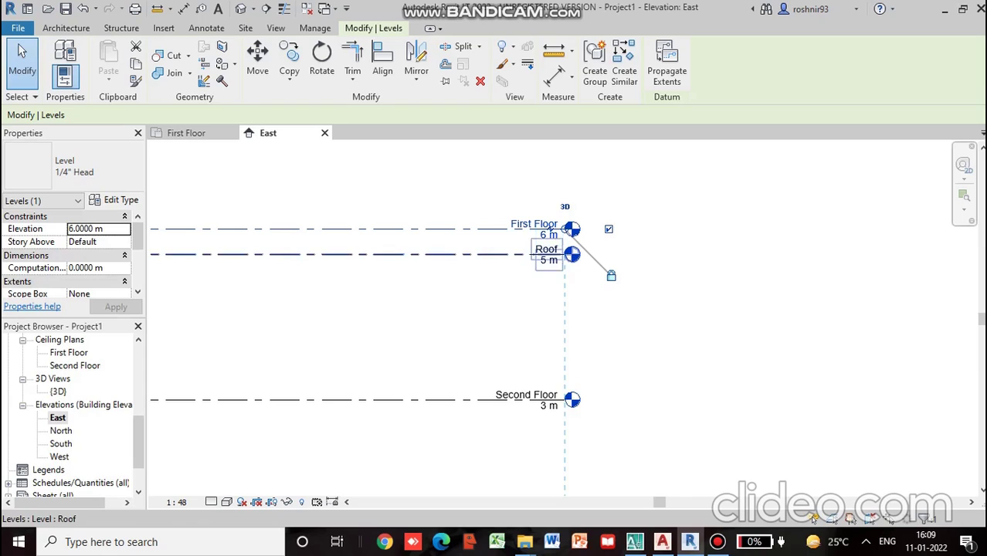
left_click(551, 255)
left_click(550, 254)
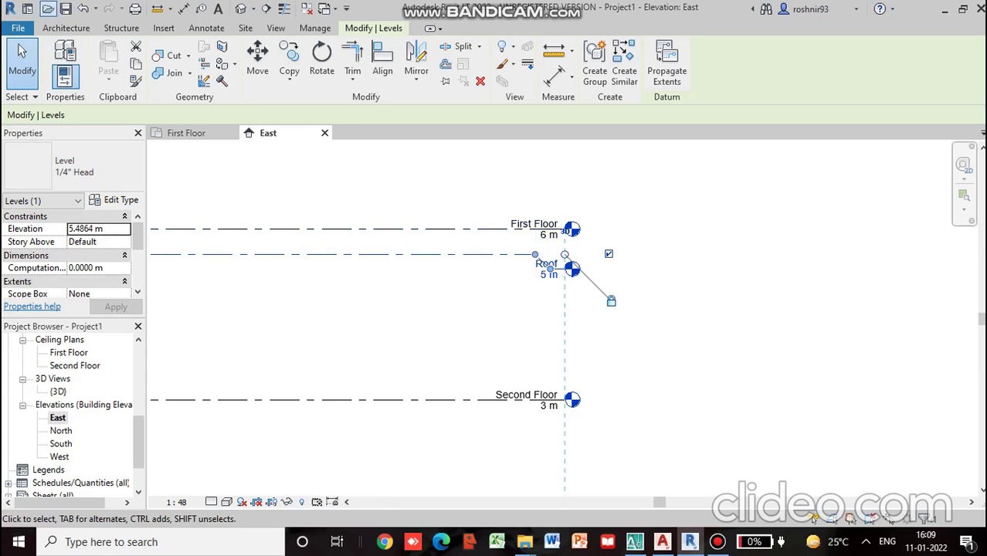
left_click(83, 8)
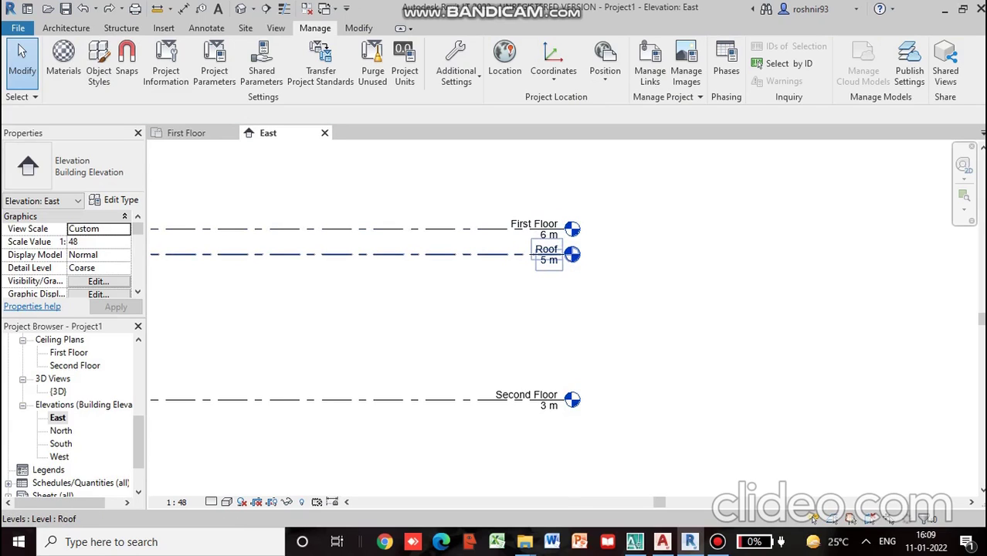
Step: Delete the Roof level together with its Roof Plan and Roof Framing floor plan views
left_click(547, 255)
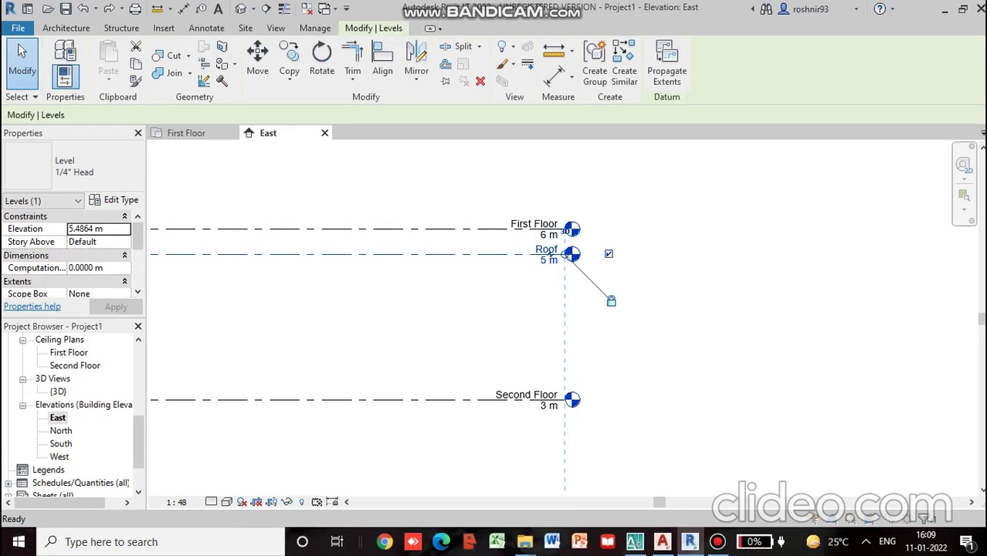
key("Delete")
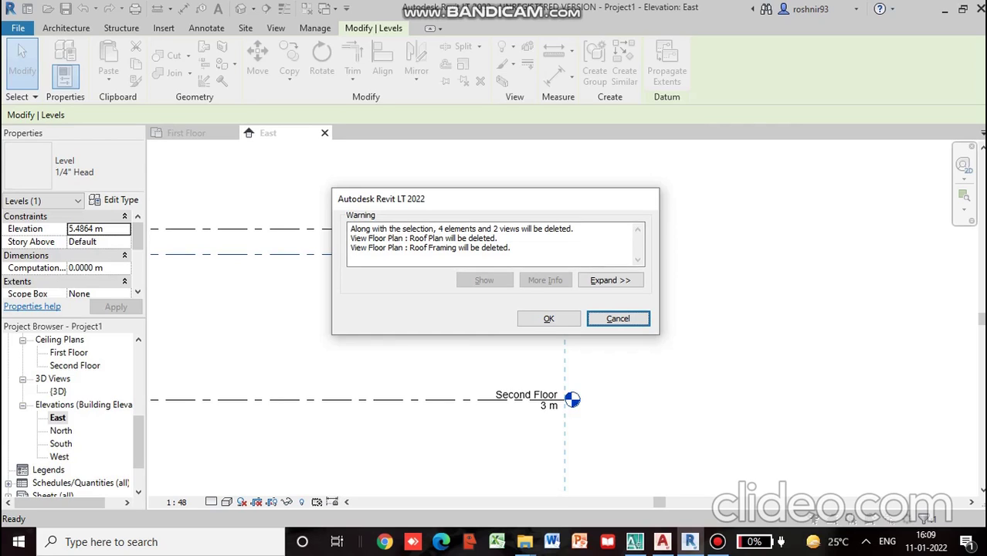
key("Escape")
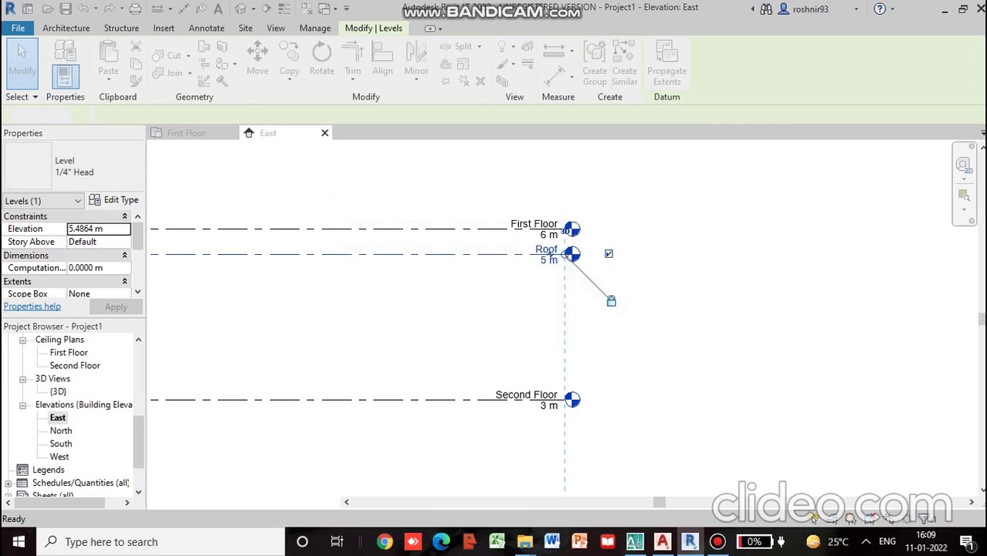
Step: Try to rename the Second Floor level as First Floor
scroll(572, 339, "down", 2)
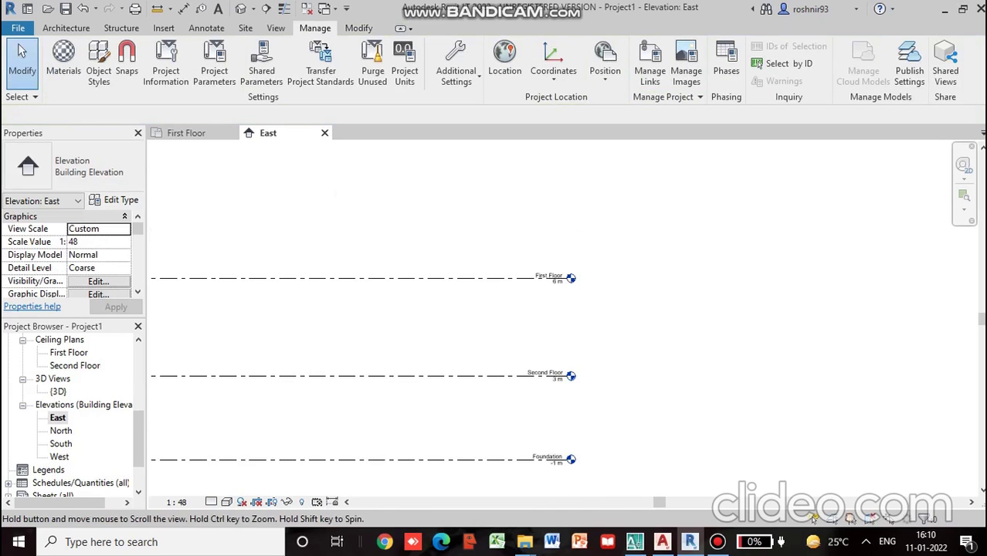
middle_click_drag(572, 363, 604, 328)
scroll(566, 333, "up", 3)
left_click(589, 342)
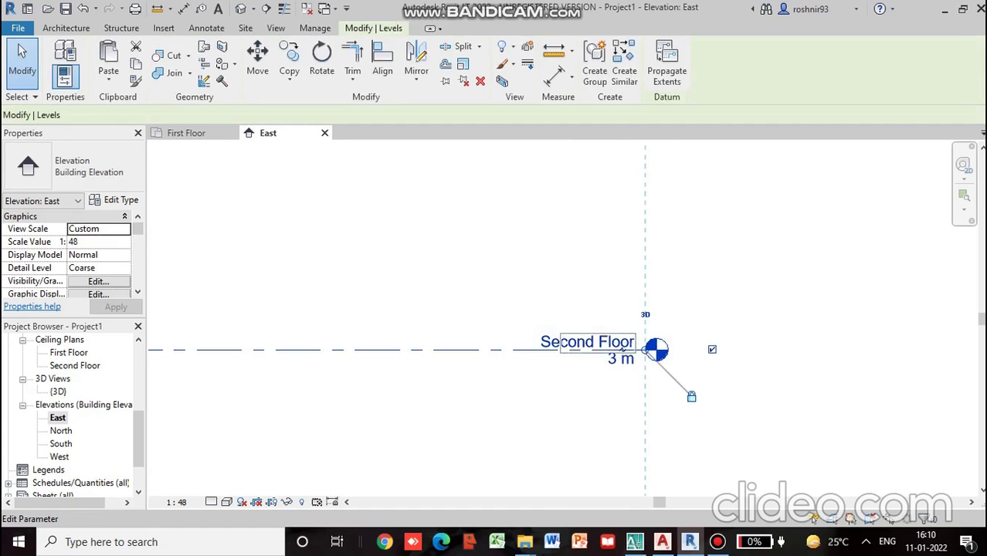
left_click(592, 341)
double_click(588, 342)
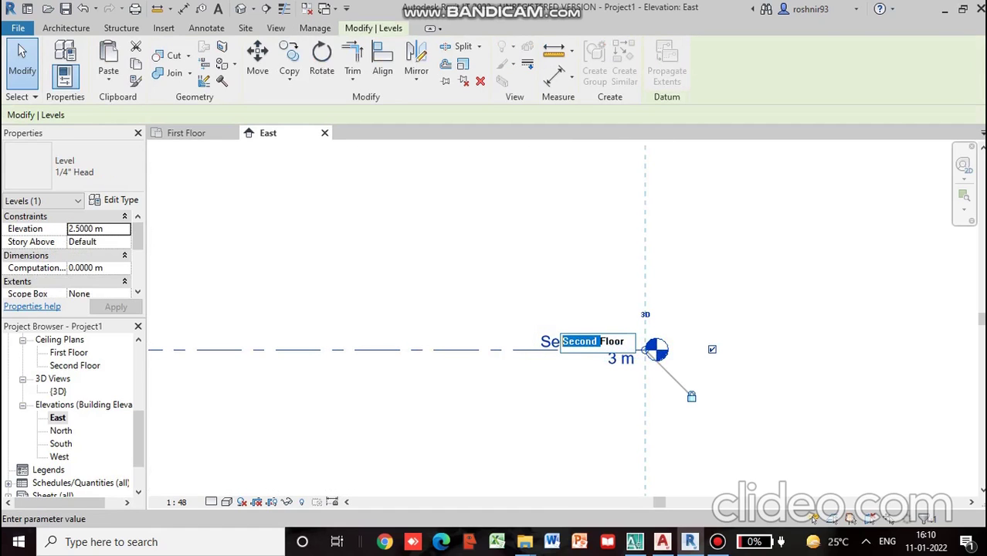
type("First")
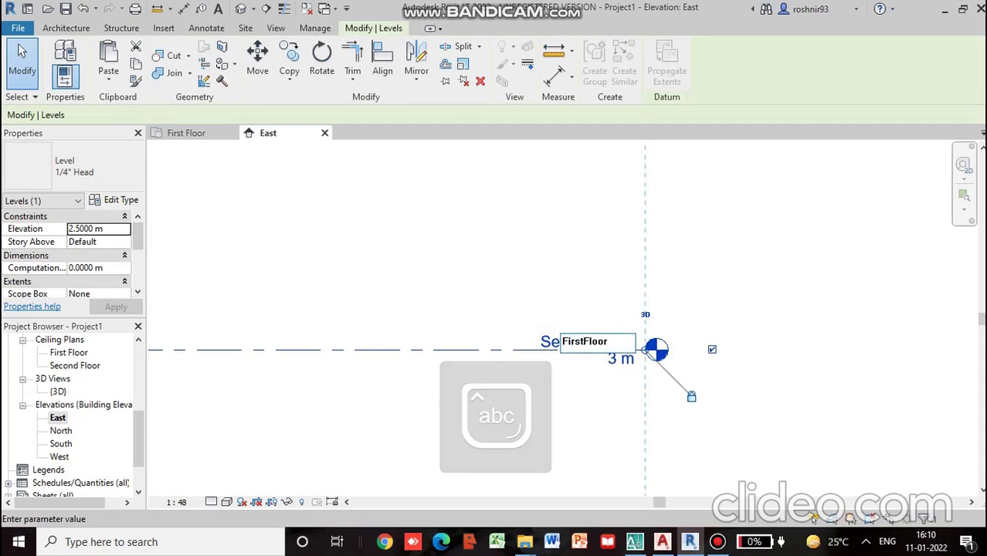
key("Return")
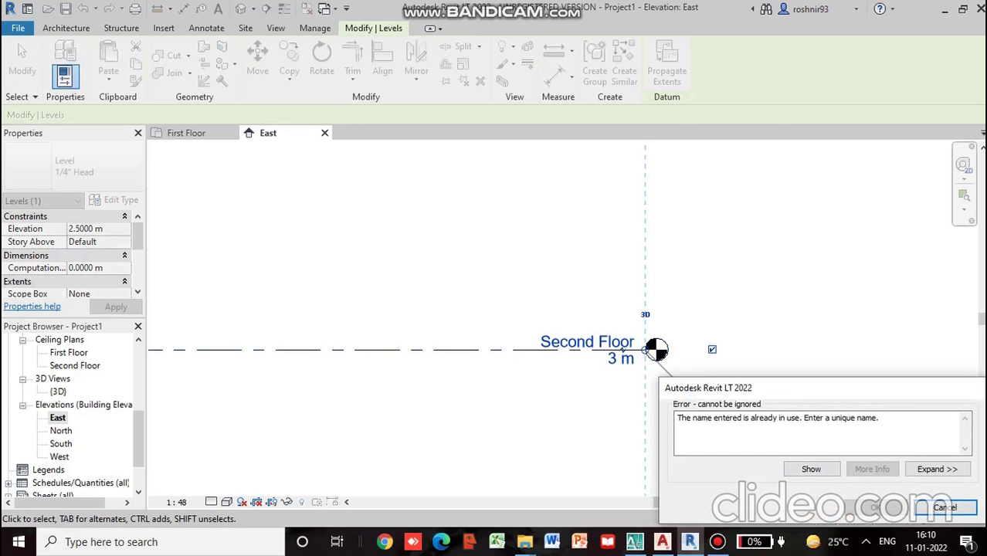
left_click(946, 508)
Step: Rename the upper level at 6 m from First Floor to FFloor, together with its corresponding views
scroll(654, 303, "down", 2)
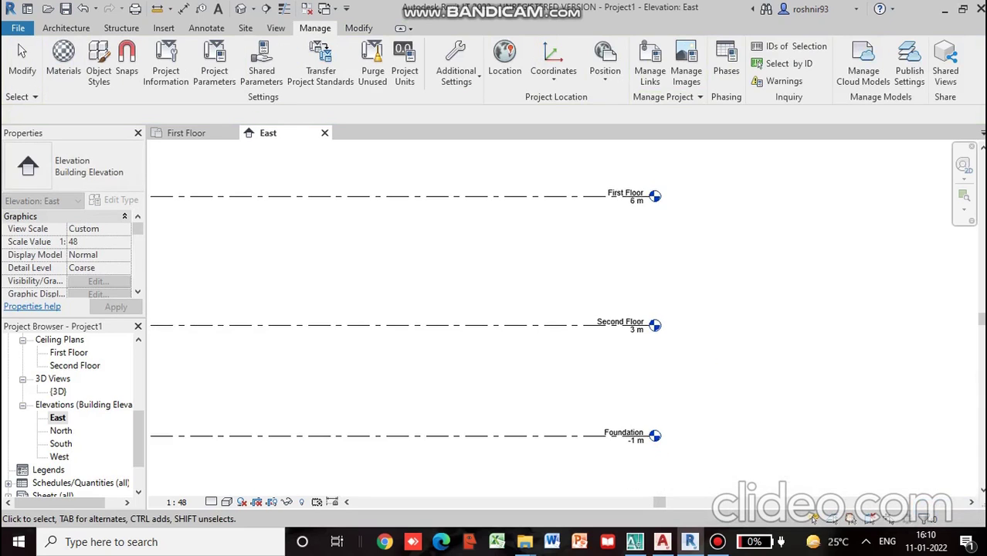
middle_click_drag(634, 199, 641, 209)
scroll(641, 209, "up", 1)
left_click(642, 207)
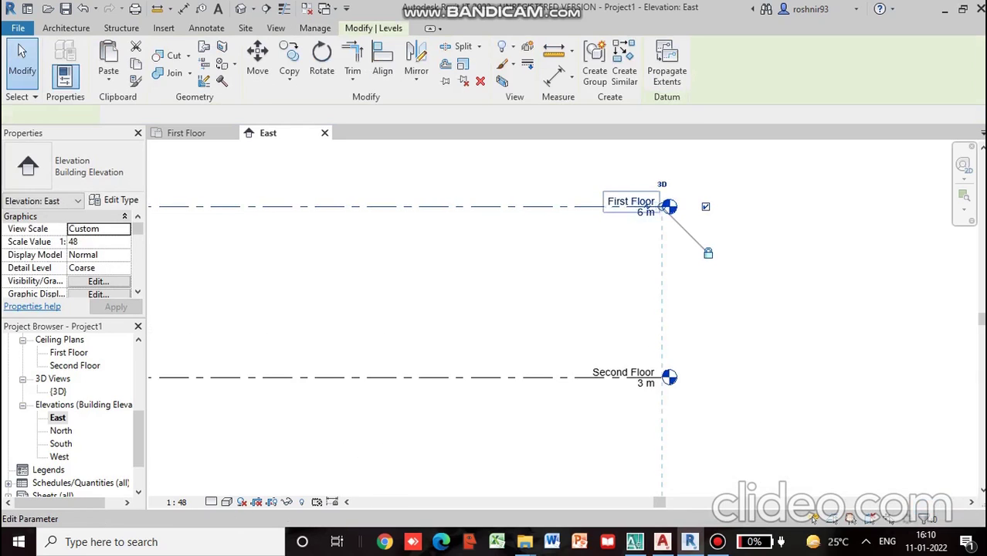
left_click(641, 201)
left_click_drag(619, 199, 602, 199)
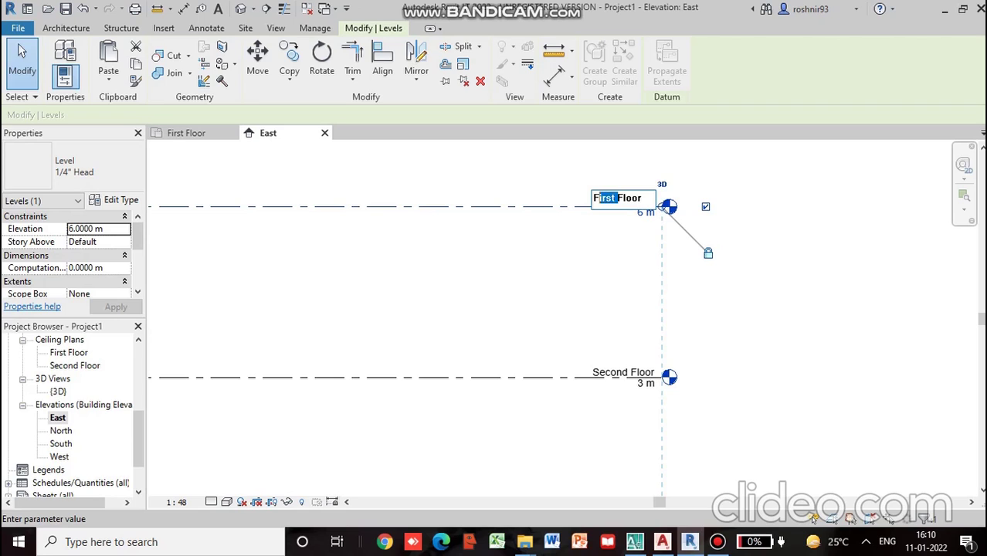
key("BackSpace")
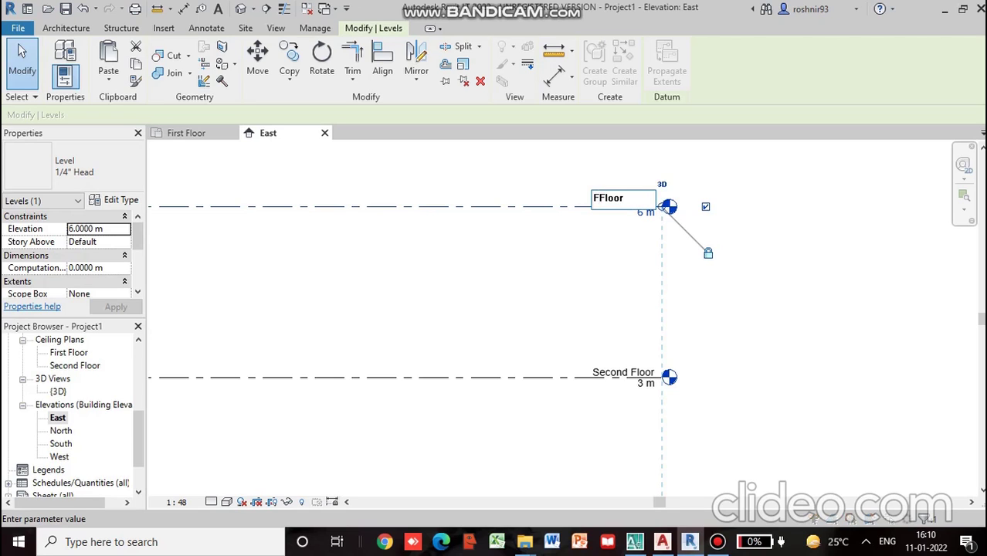
key("Return")
left_click(549, 272)
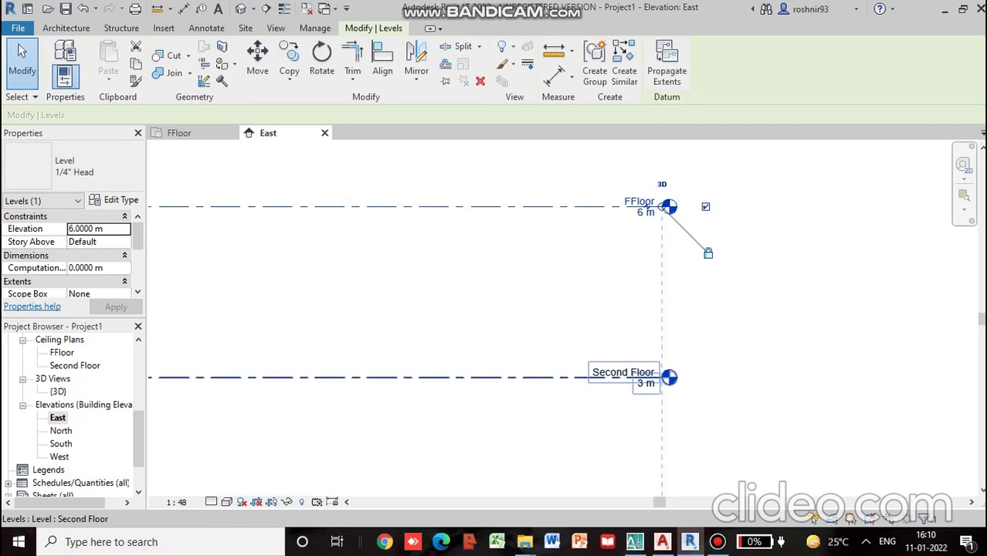
Step: Rename the Second Floor level at 3 m as First Floor, together with its corresponding views
double_click(623, 372)
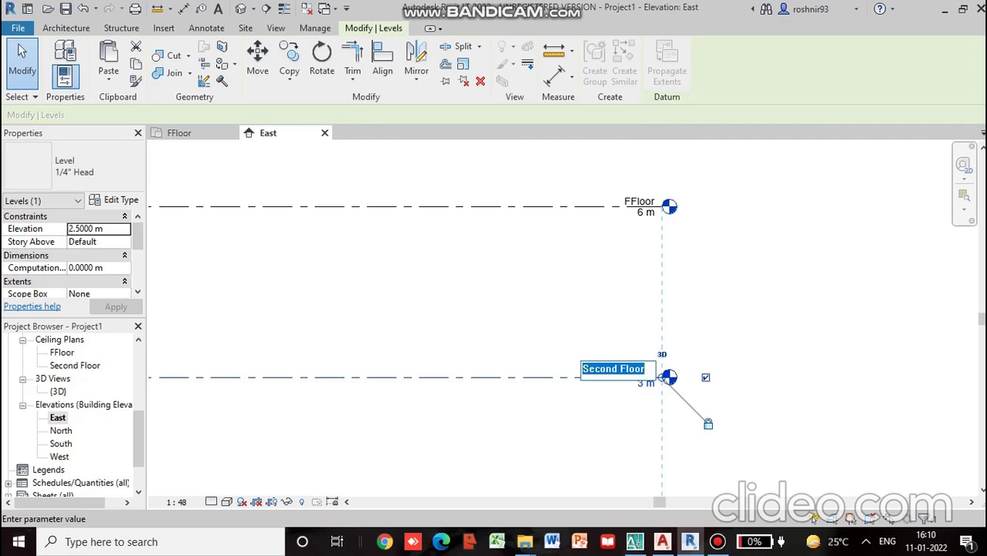
left_click_drag(619, 369, 582, 370)
type("F")
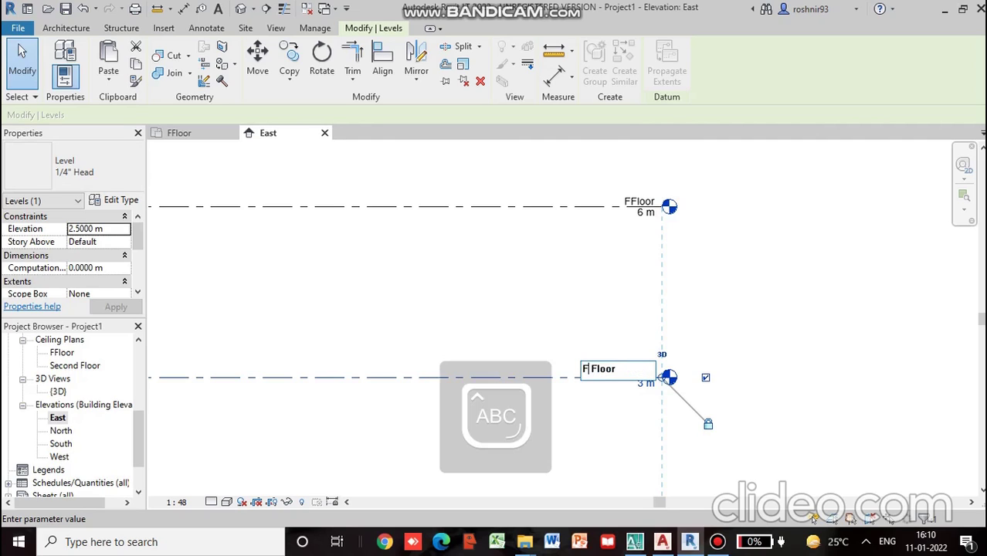
type("irst")
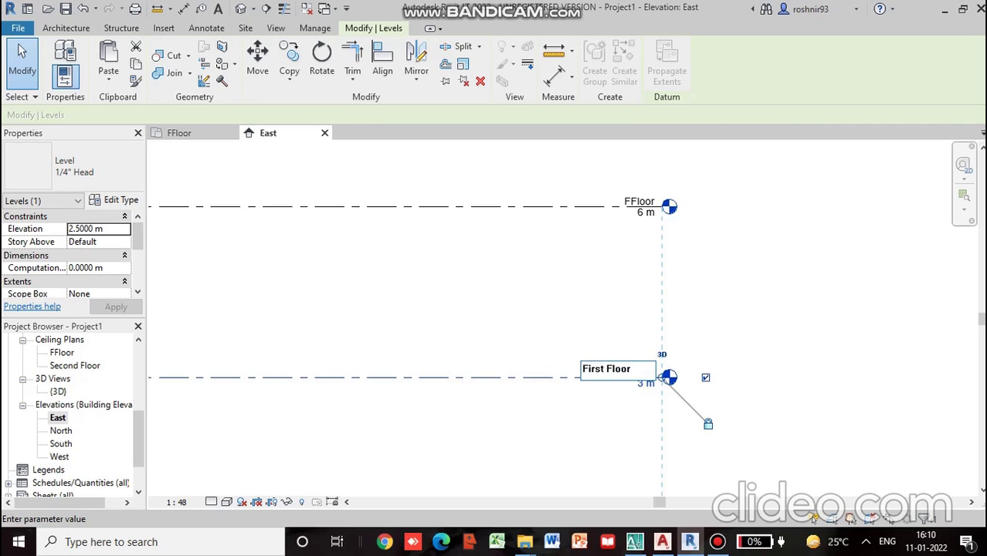
key("Return")
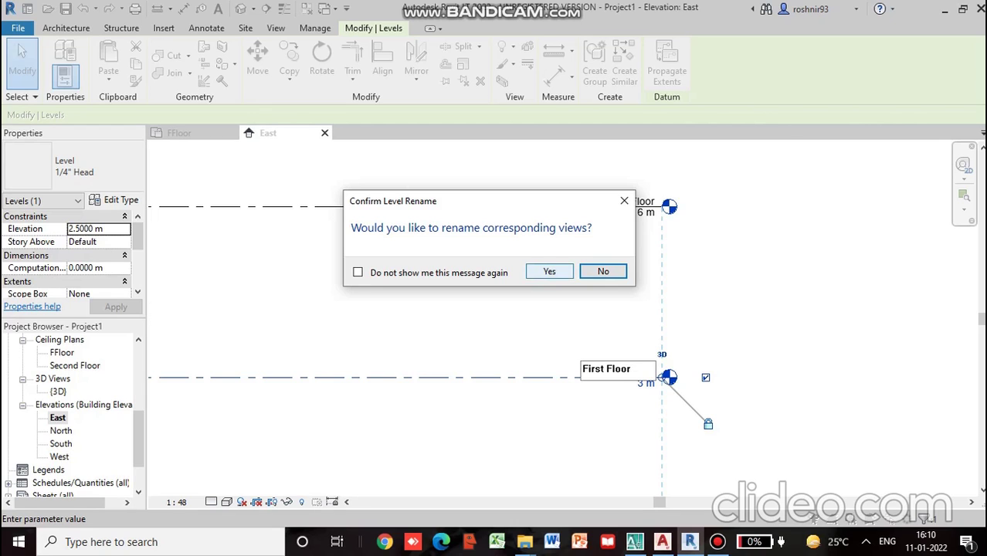
left_click(550, 271)
key("Escape")
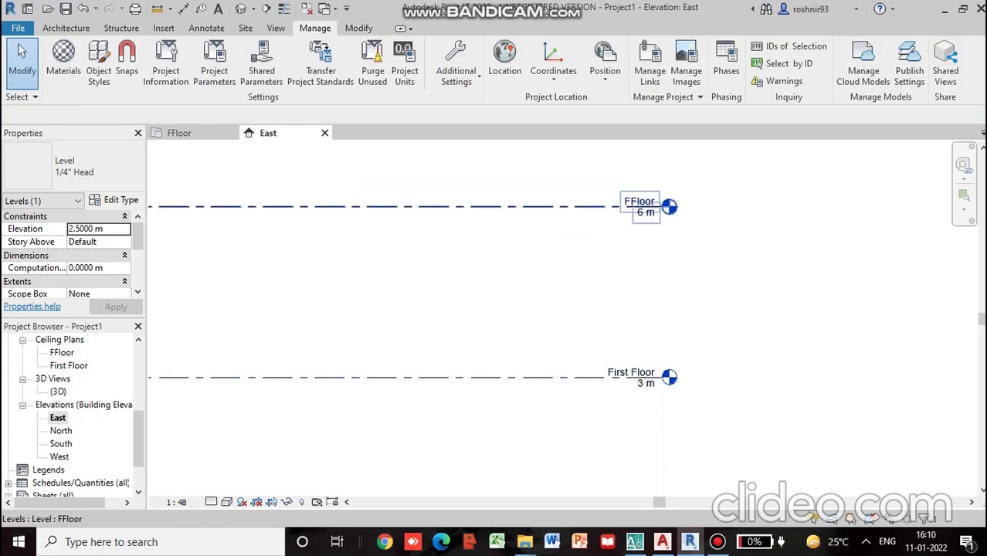
Step: Rename the FFloor level as Second Floor, together with its corresponding views
double_click(640, 202)
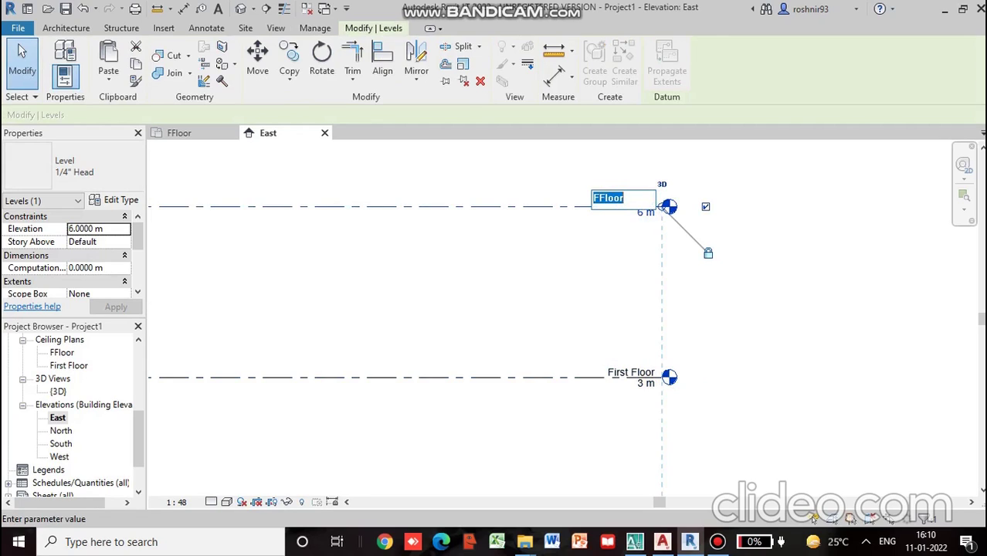
left_click_drag(600, 199, 594, 199)
type("SEcon")
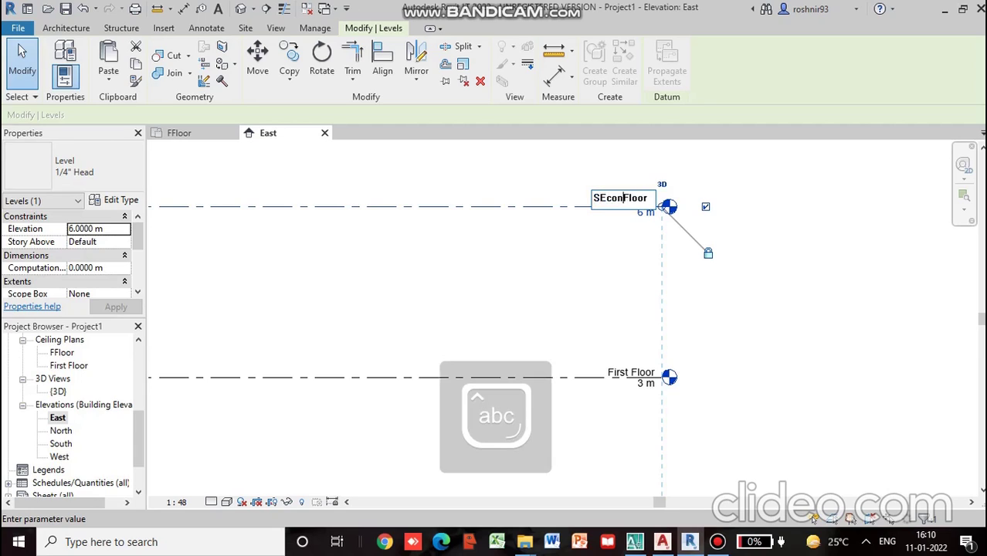
type("d")
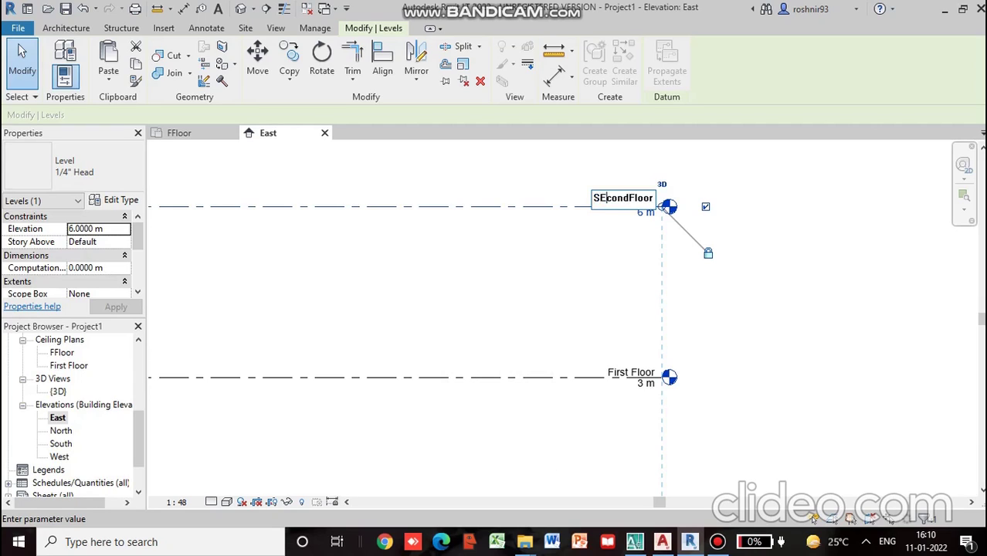
key("BackSpace")
type("e")
key("Return")
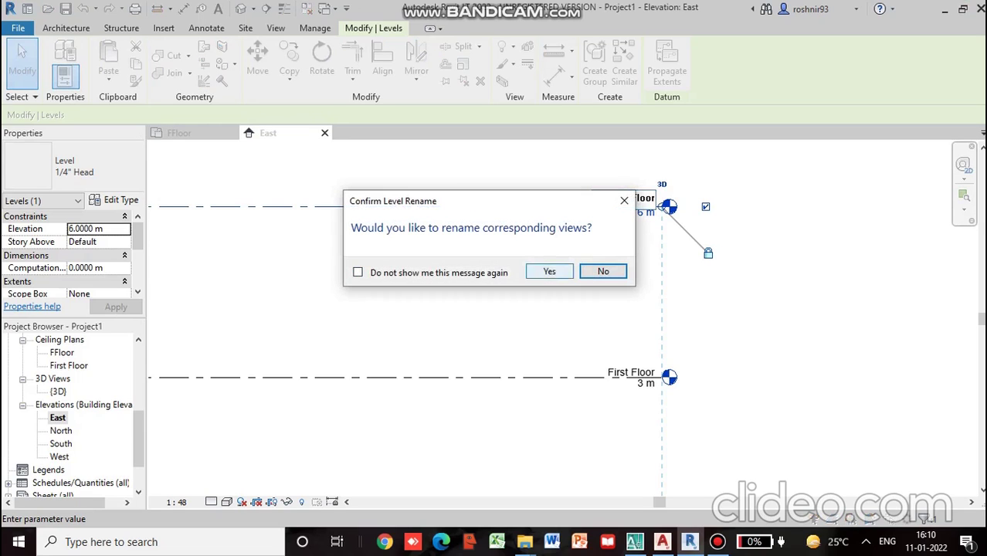
left_click(549, 271)
scroll(570, 371, "down", 2)
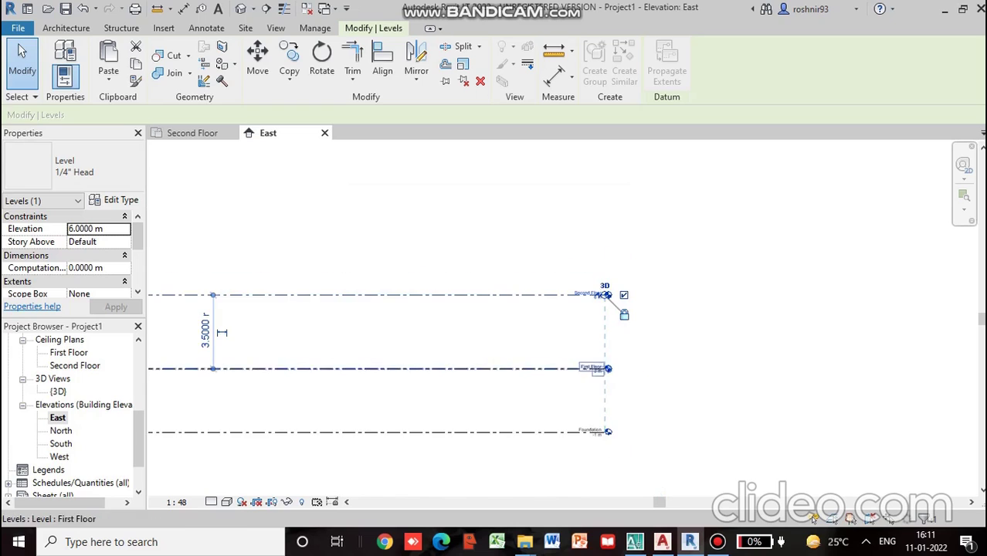
middle_click_drag(556, 387, 714, 355)
key("Escape")
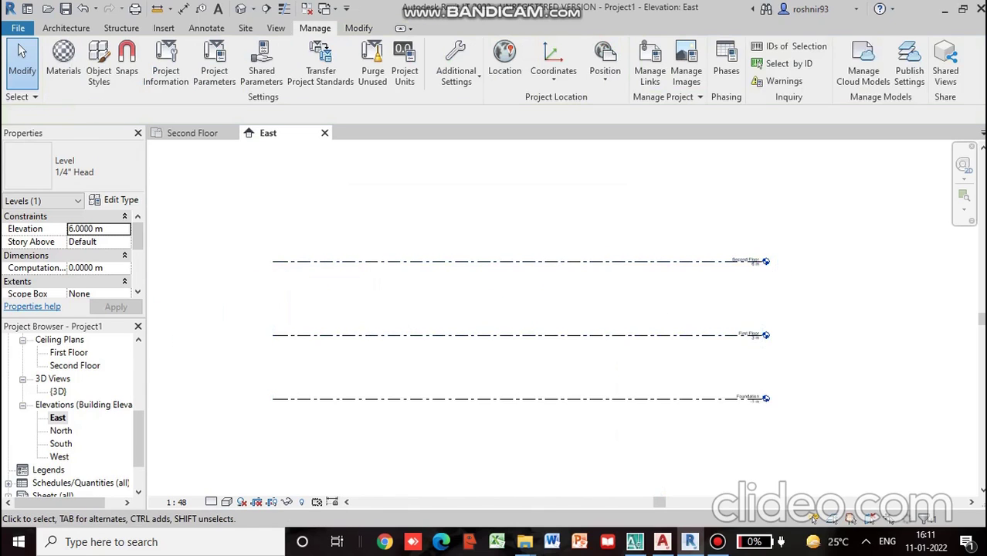
Step: Draw a new level about 3.1 m above the Second Floor level, starting in line with the existing levels' ends
scroll(743, 309, "up", 1)
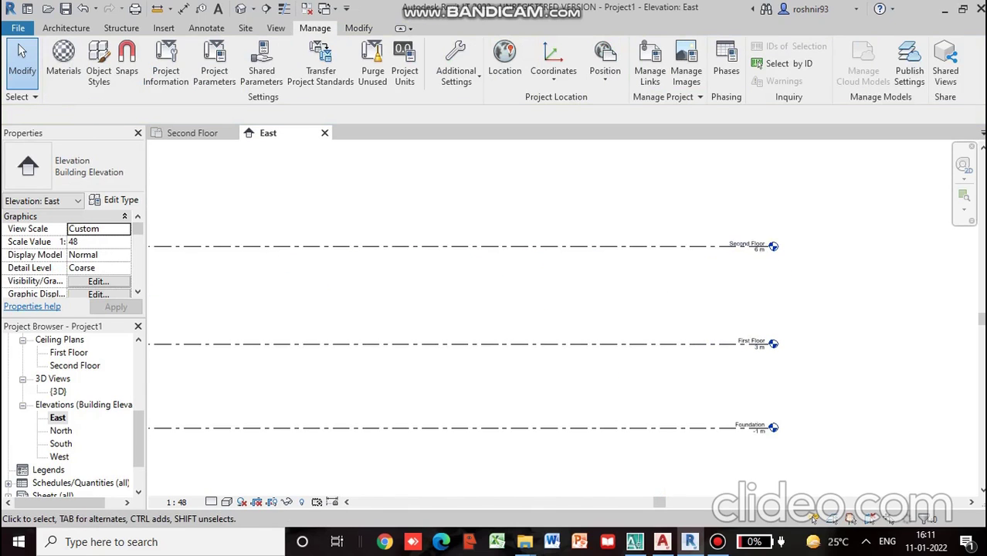
scroll(738, 433, "down", 1)
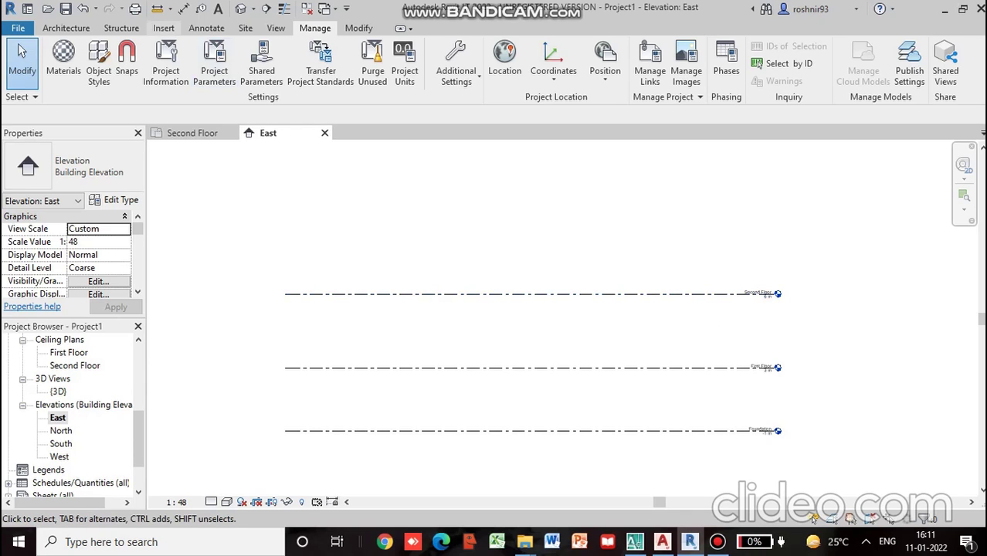
left_click(163, 28)
left_click(121, 28)
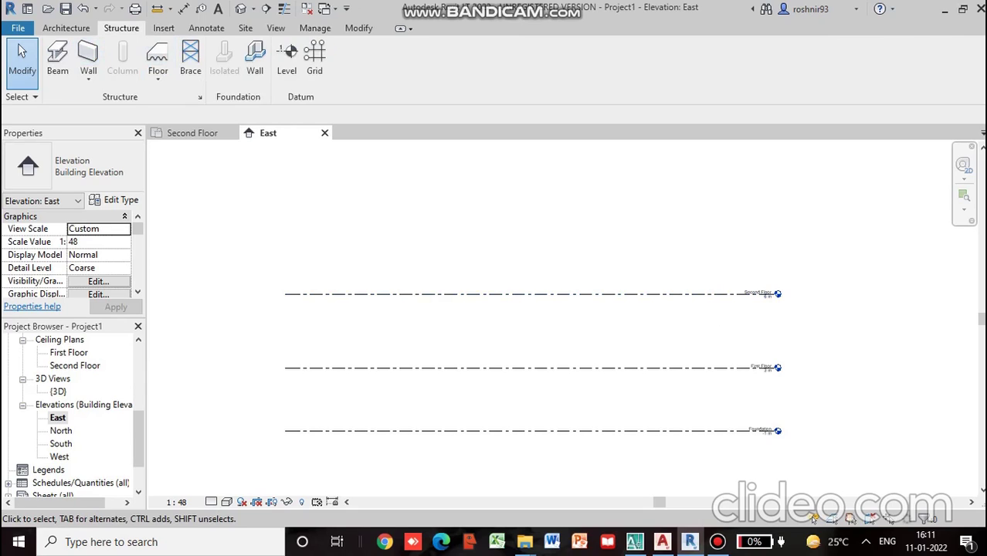
scroll(546, 413, "down", 1)
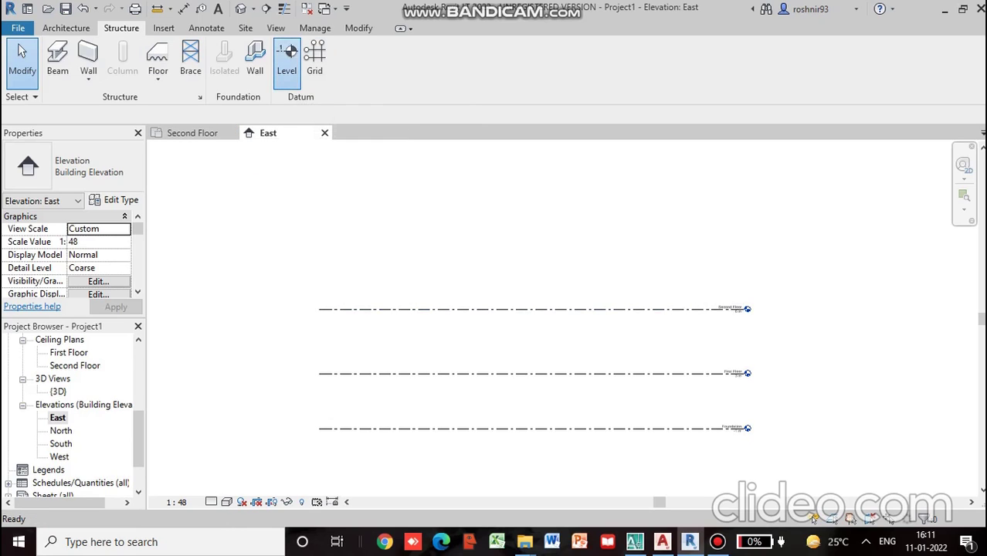
left_click(287, 60)
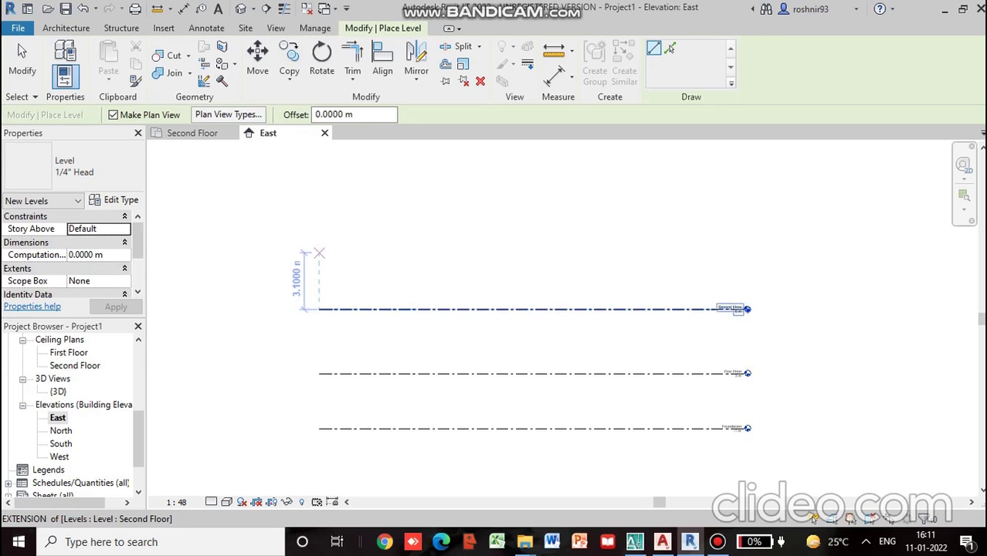
left_click(319, 253)
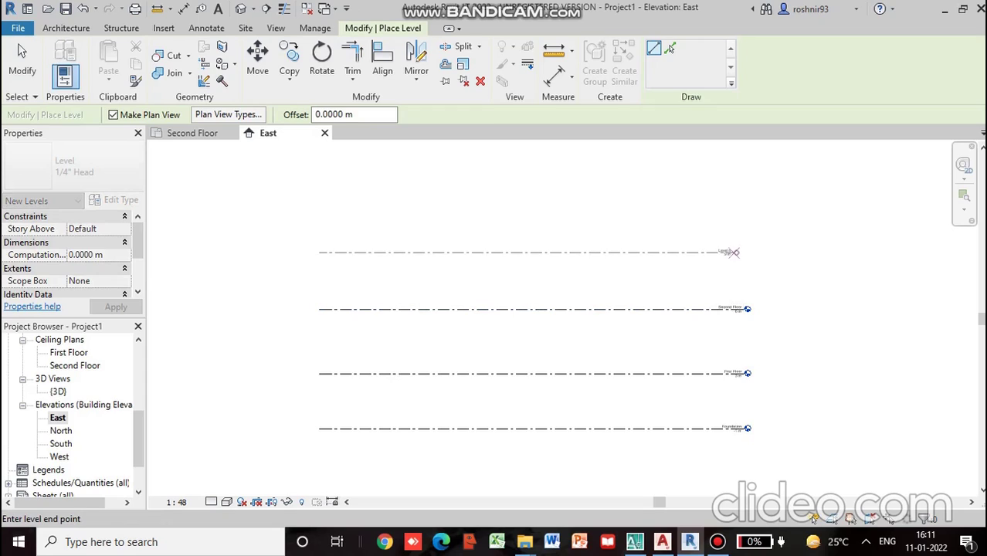
left_click(734, 253)
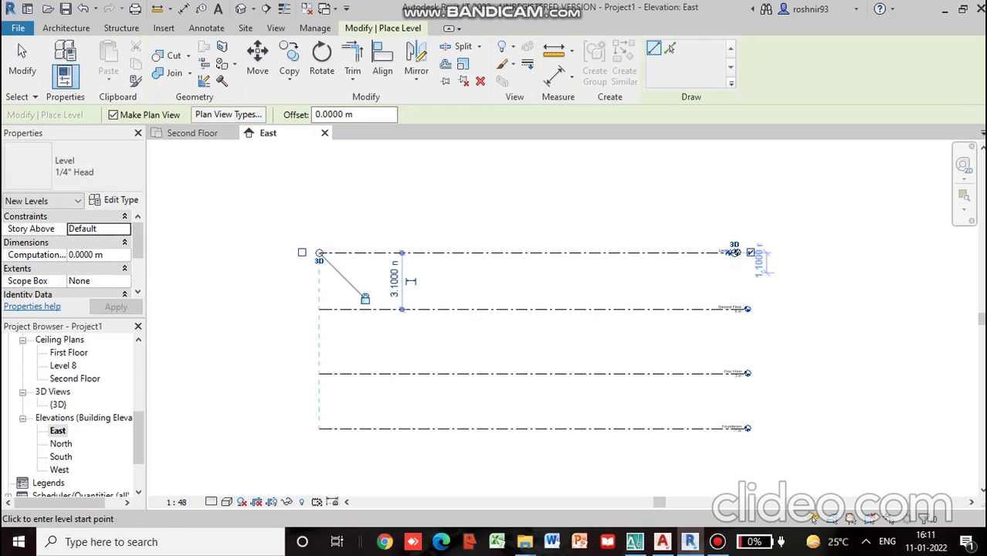
scroll(700, 252, "up", 4)
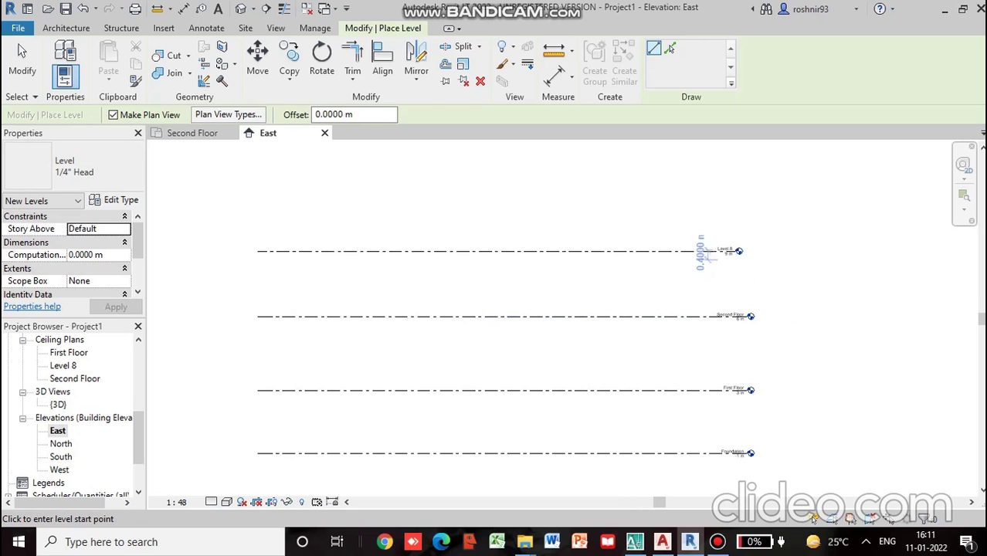
scroll(700, 247, "up", 2)
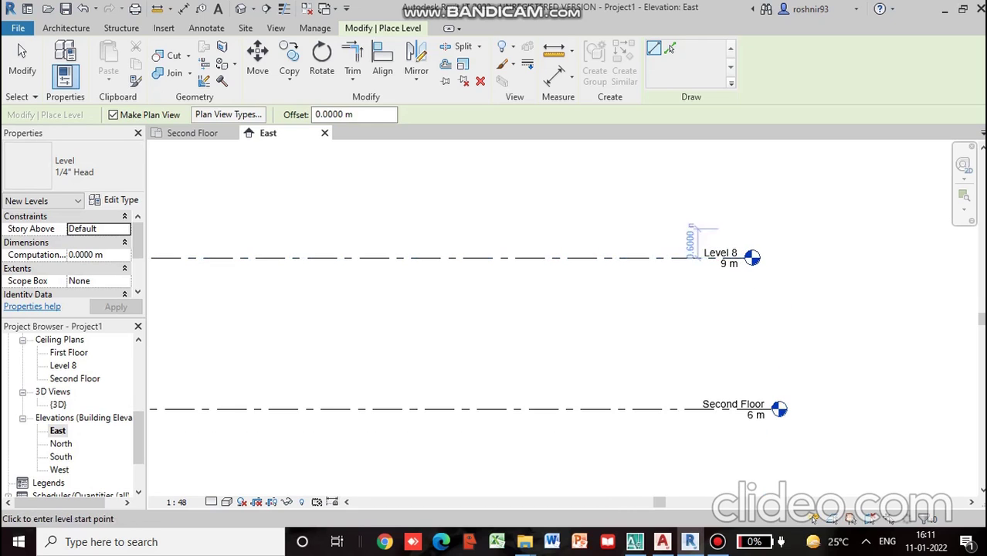
scroll(723, 280, "down", 4)
middle_click_drag(679, 330, 840, 300)
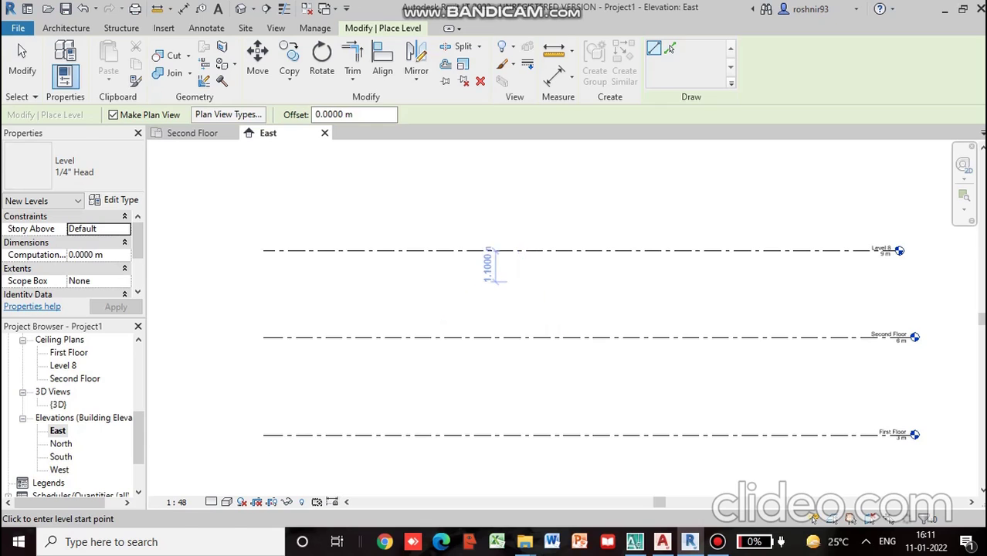
Step: Delete the new level above Second Floor together with its associated views
key("Escape")
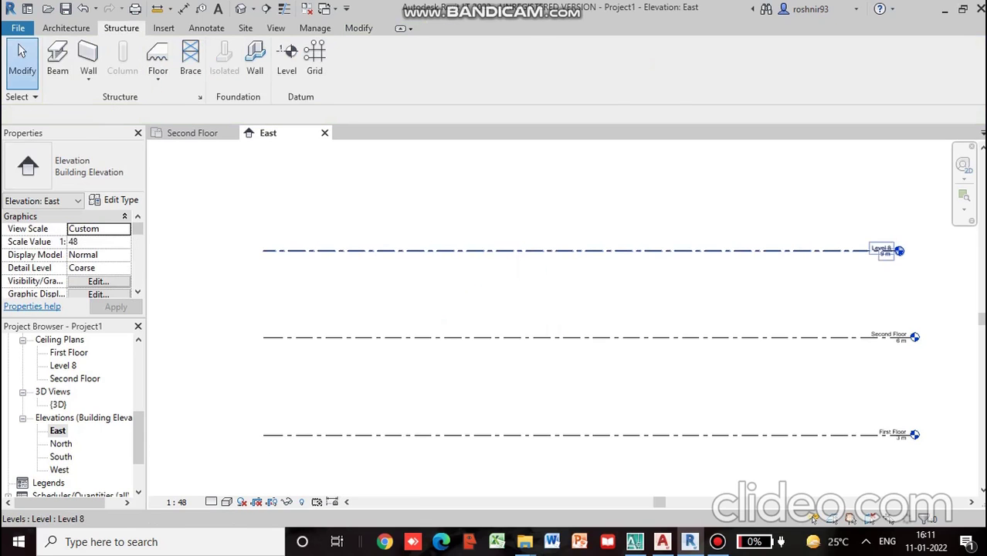
left_click(576, 251)
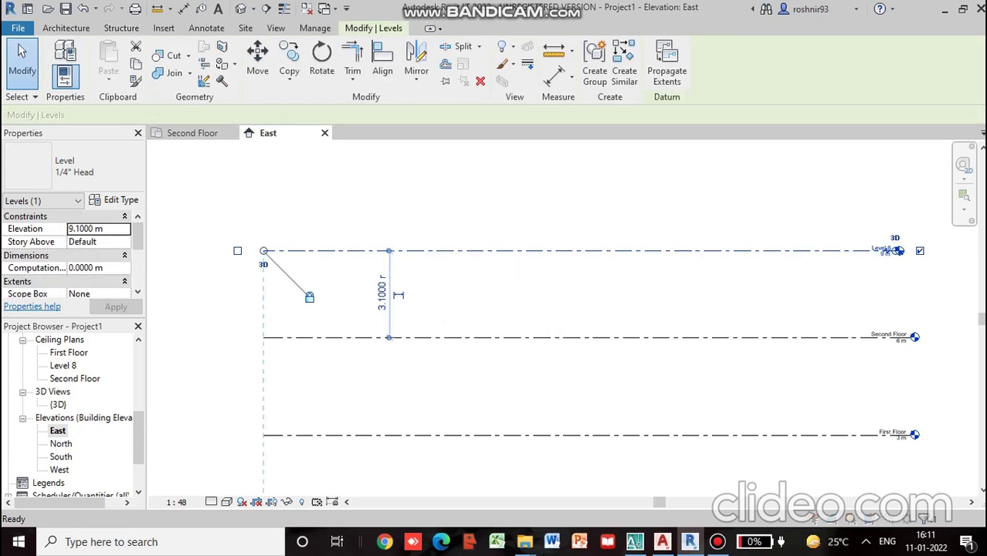
key("Delete")
left_click(549, 319)
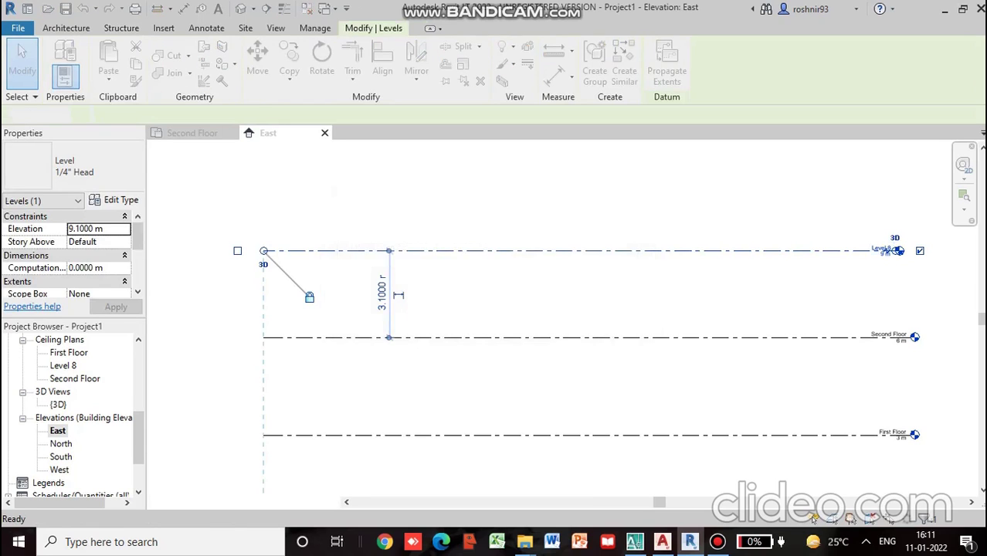
Step: Examine the names and spacing of the Foundation, First Floor and Second Floor levels in the East elevation
scroll(666, 363, "down", 5)
middle_click_drag(666, 374, 614, 274)
scroll(711, 261, "up", 2)
scroll(743, 249, "up", 1)
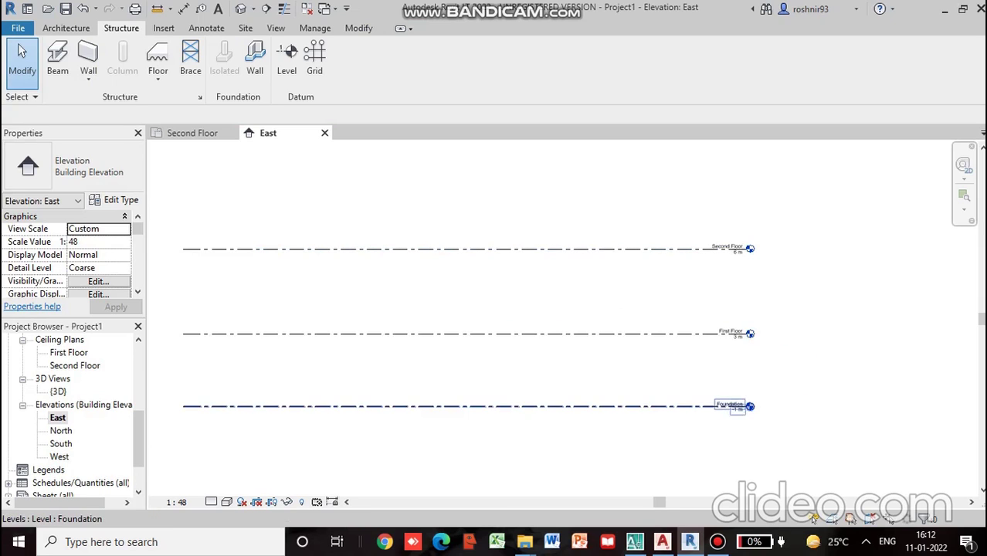
scroll(657, 403, "down", 4)
scroll(675, 384, "up", 5)
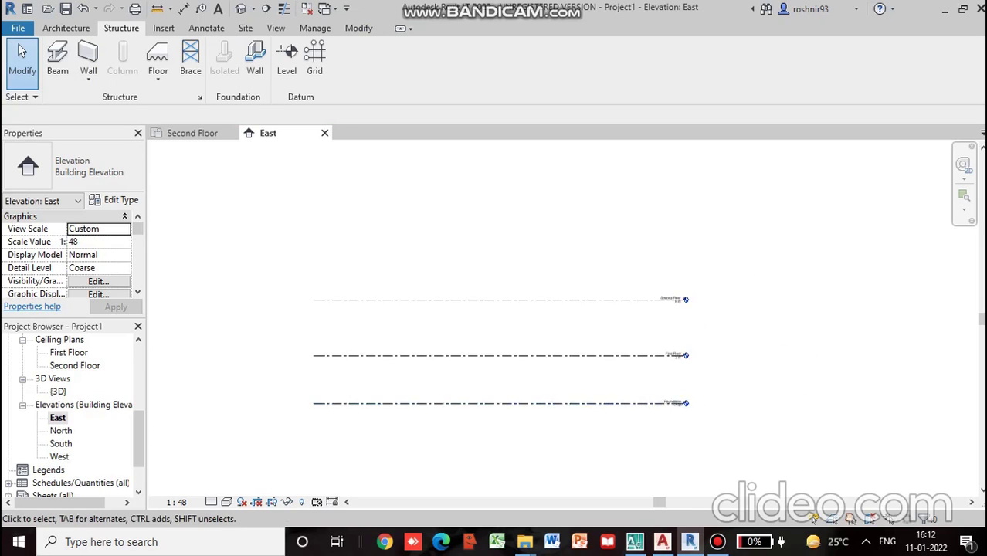
left_click(603, 474)
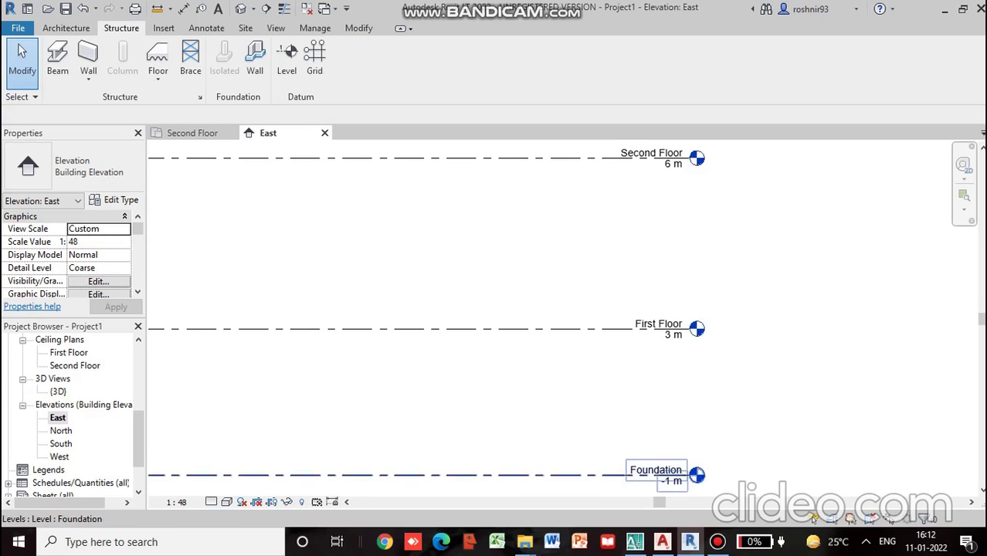
left_click(602, 329)
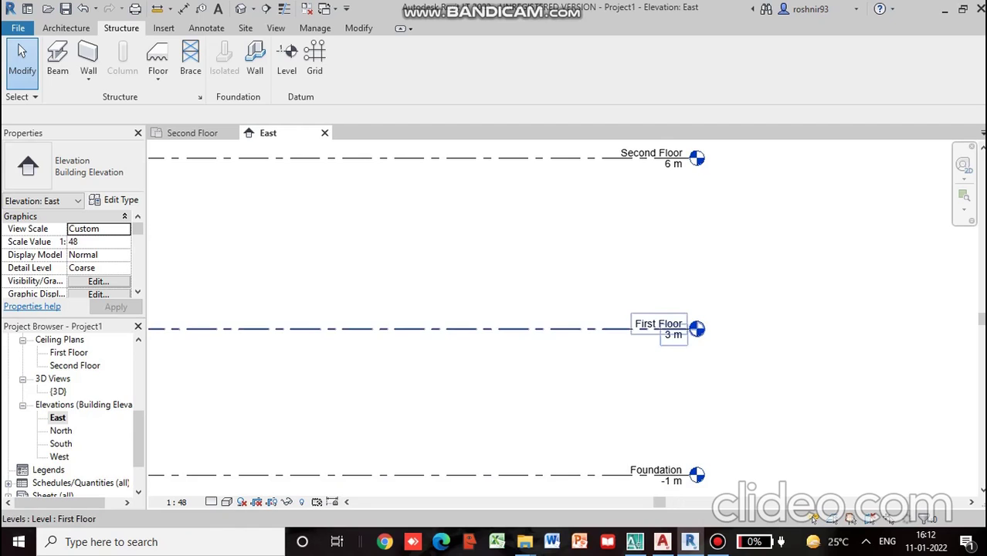
scroll(677, 333, "down", 1)
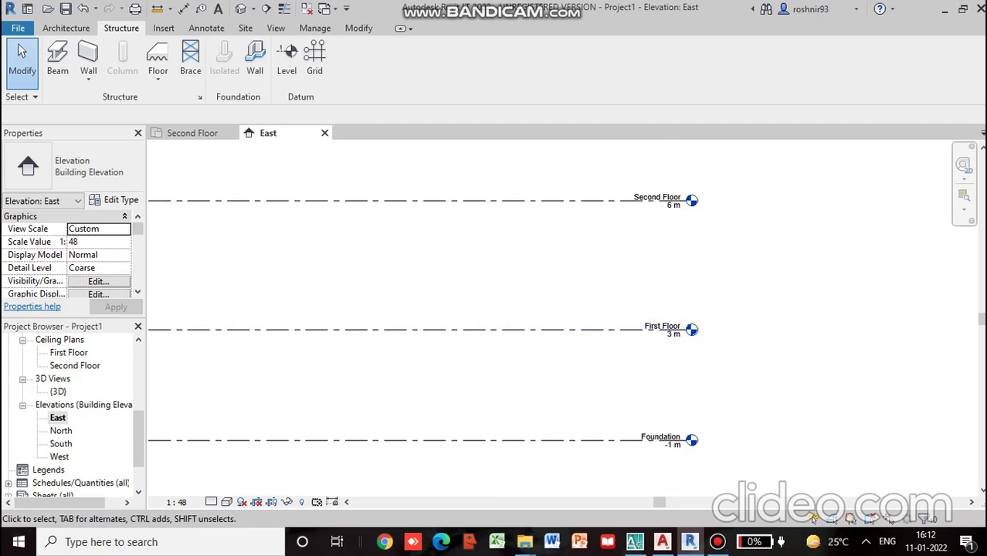
scroll(680, 332, "down", 3)
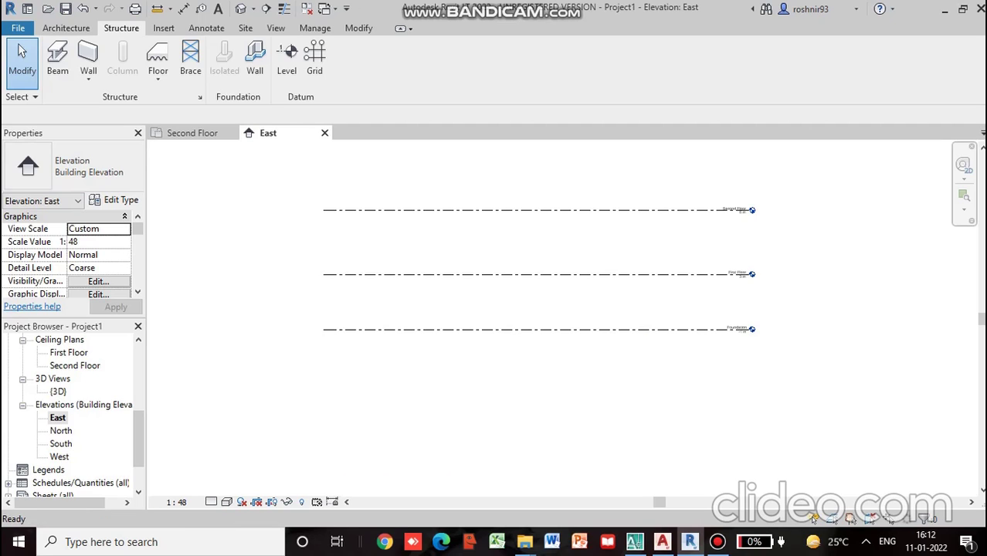
Step: Save the project as Project1 in the Revit folder on the Desktop, as a Project Files (*.rvt) file
key("ctrl+s")
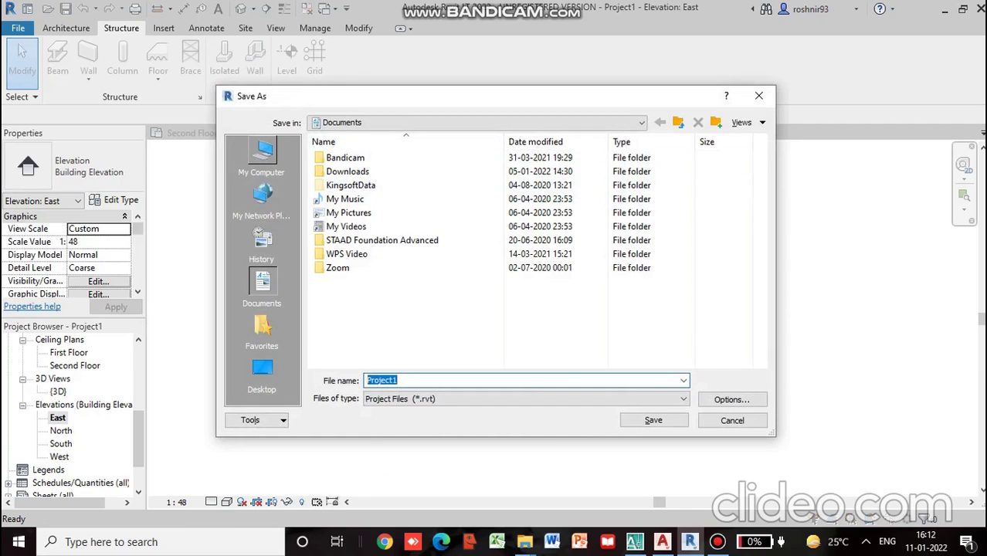
left_click(261, 156)
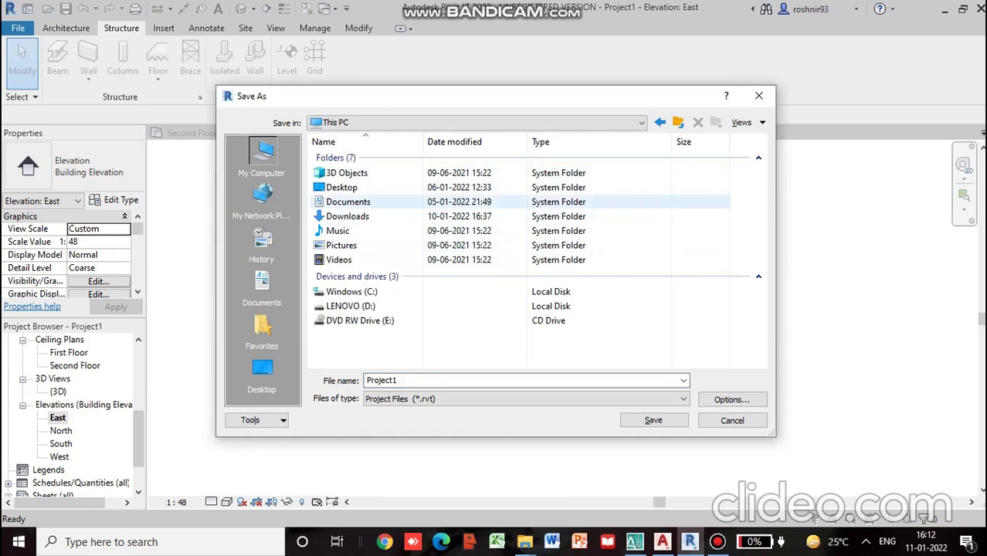
double_click(341, 187)
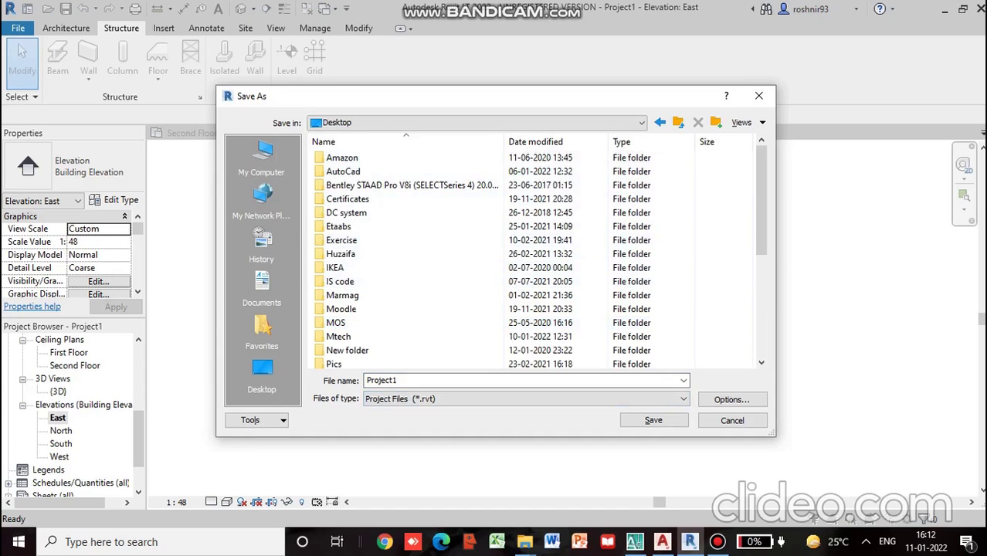
scroll(761, 216, "down", 1)
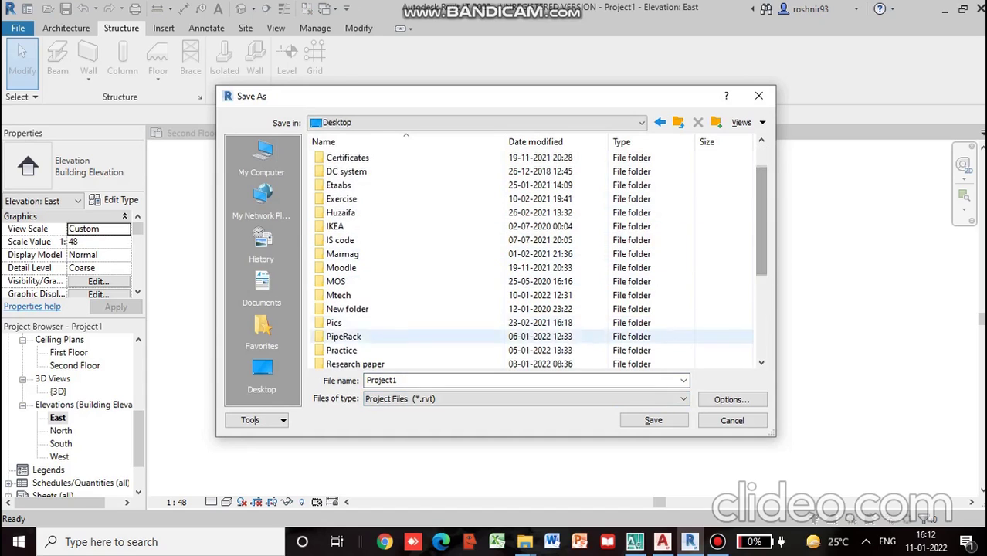
scroll(402, 348, "down", 2)
left_click(370, 295)
double_click(371, 295)
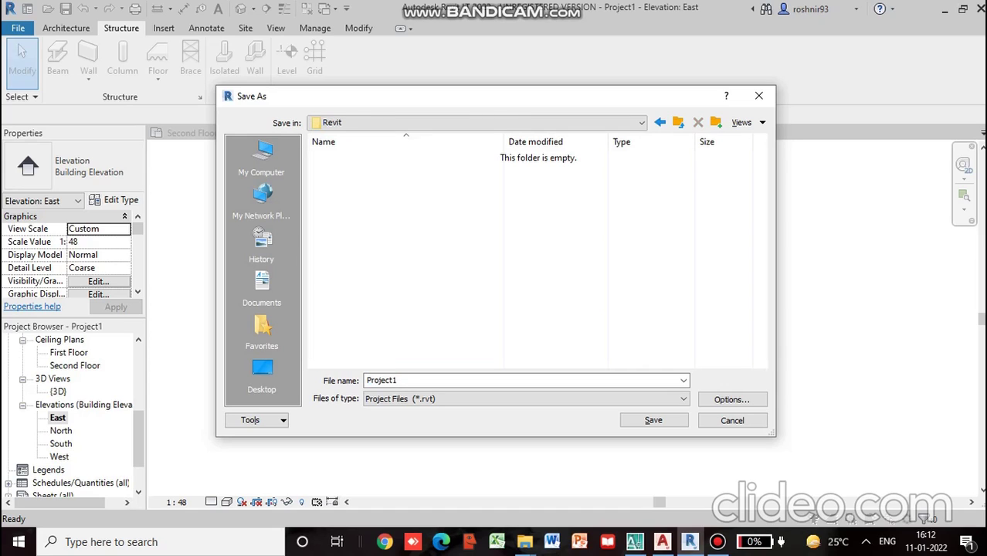
left_click(654, 420)
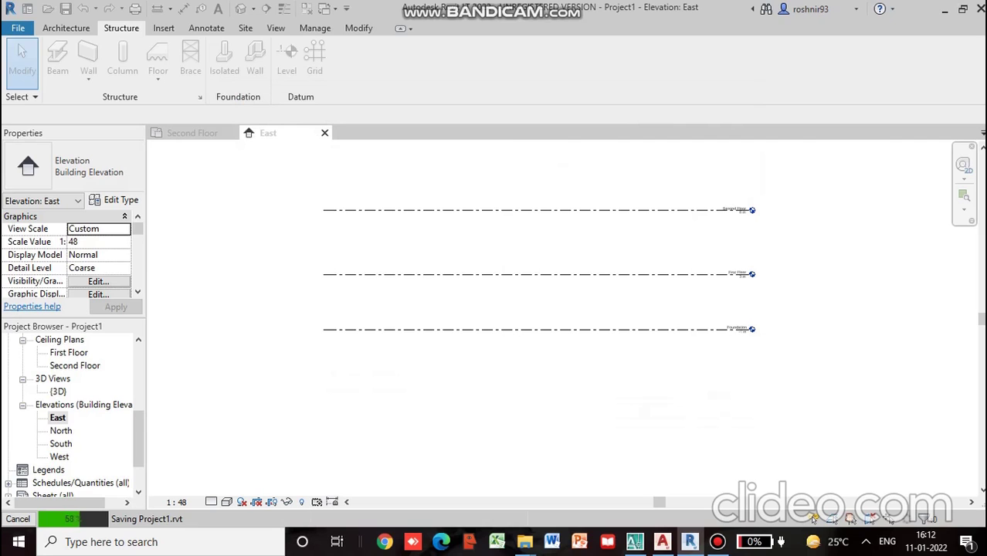
left_click(717, 542)
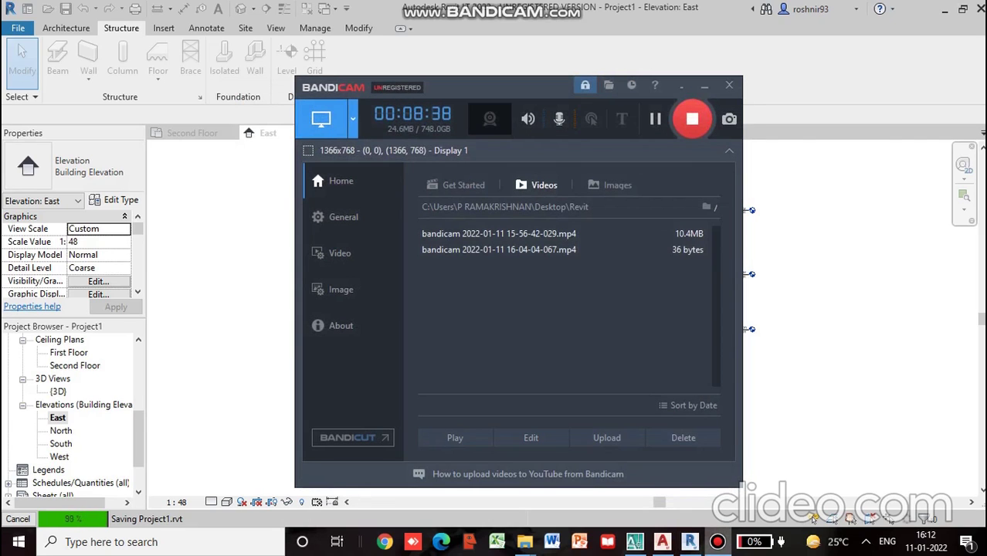
left_click(718, 541)
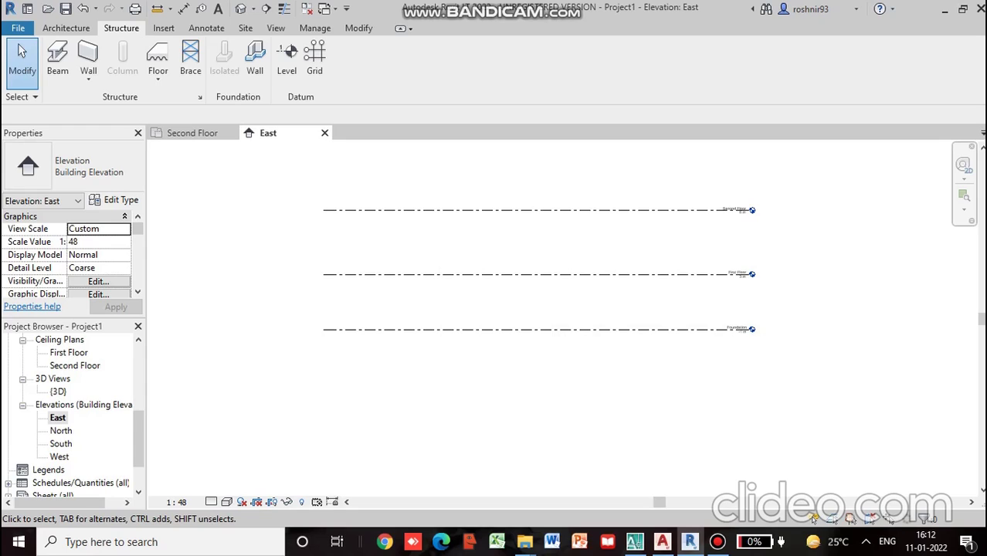
scroll(147, 443, "up", 2)
scroll(147, 443, "down", 3)
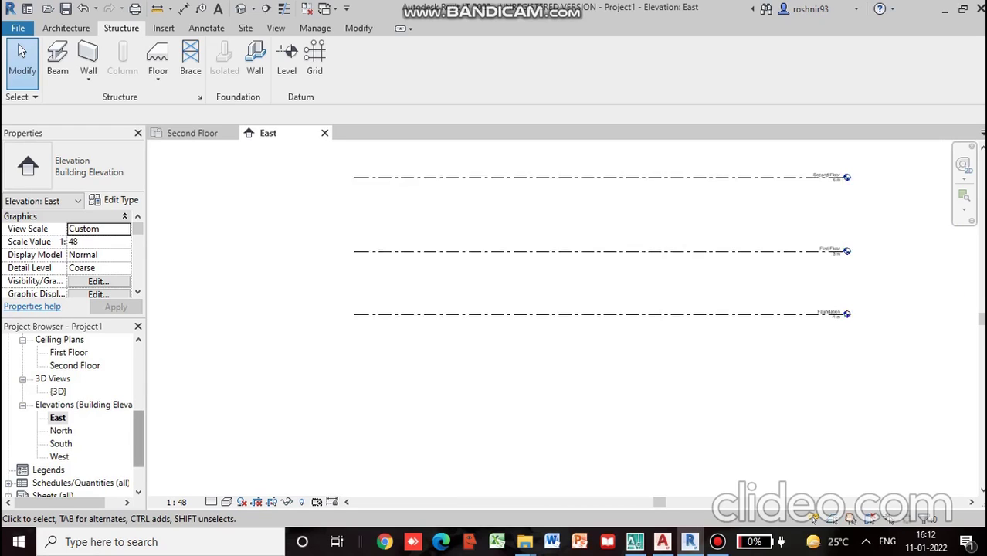
Step: Delete the T.O. Footing floor plan view from the project
left_click_drag(140, 442, 139, 379)
scroll(77, 413, "down", 1)
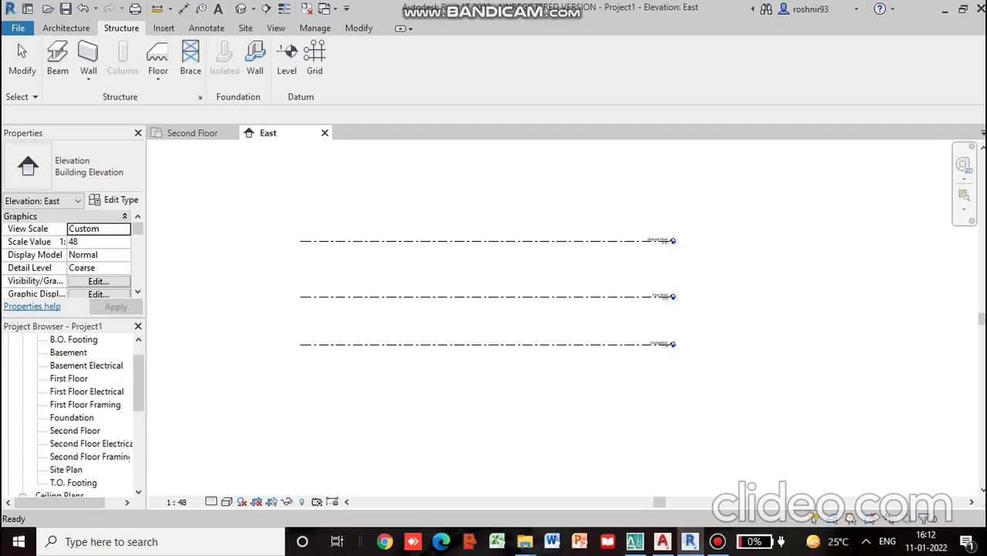
scroll(78, 413, "up", 1)
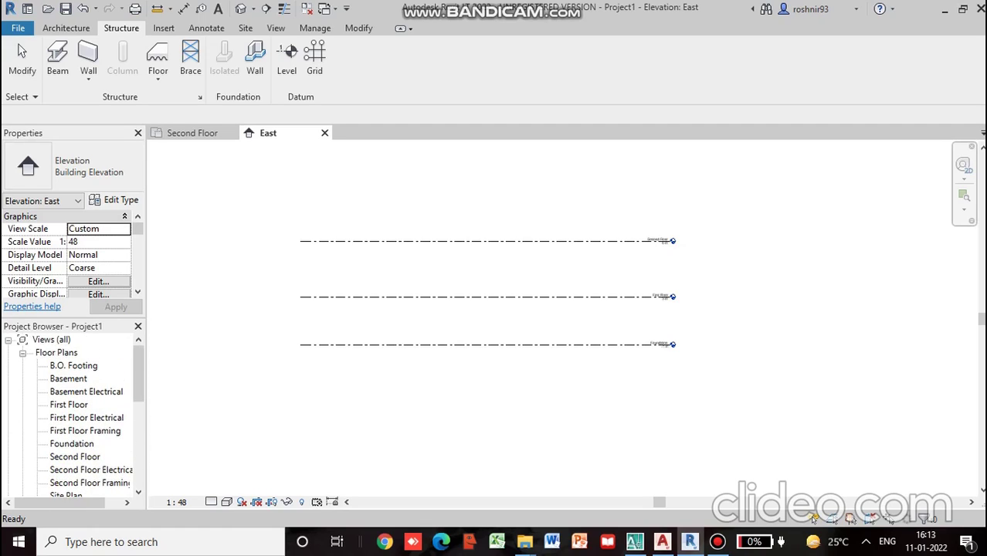
scroll(73, 413, "down", 2)
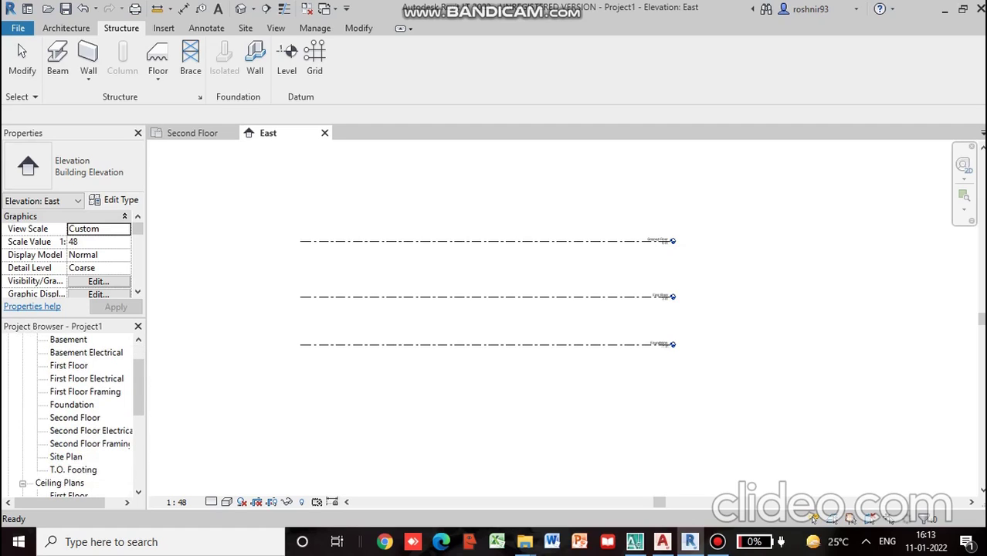
left_click(74, 470)
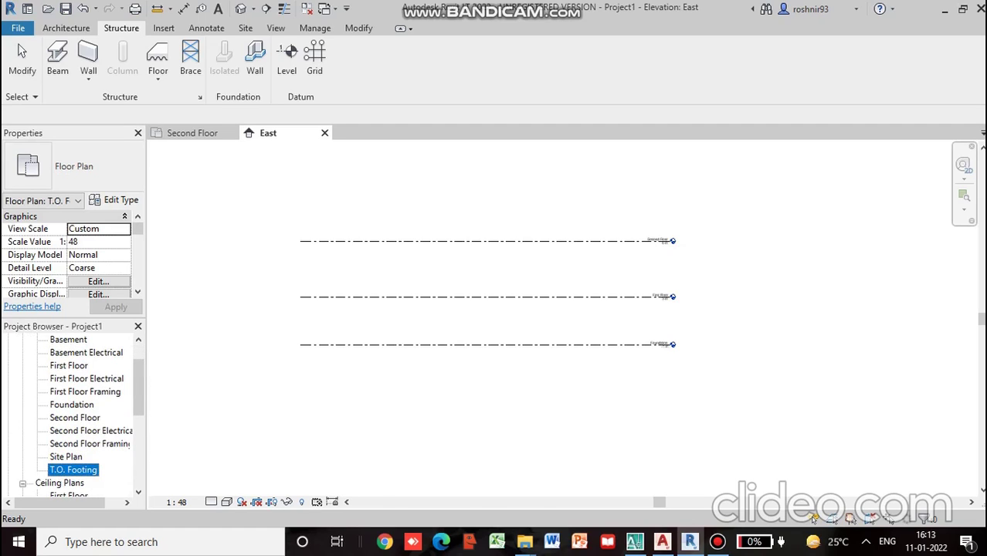
right_click(77, 470)
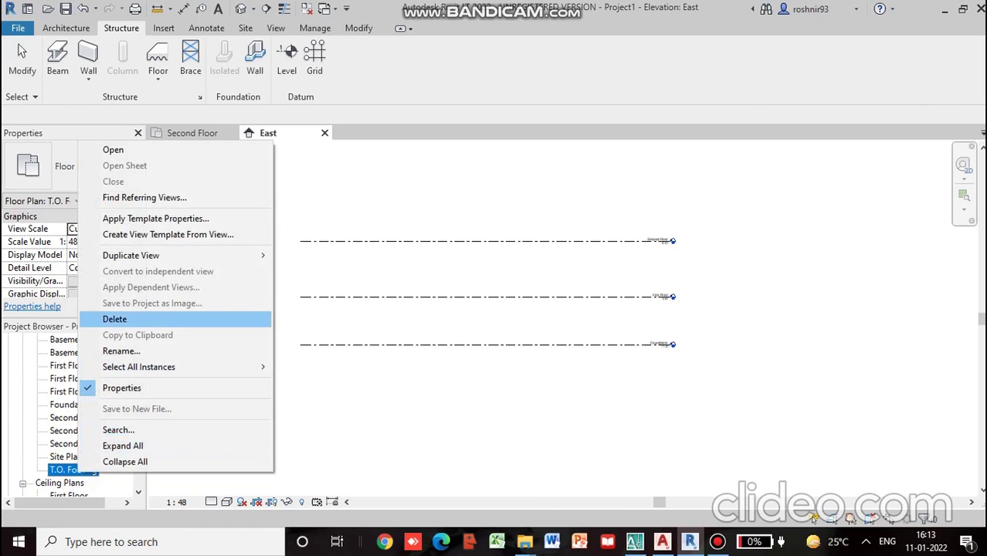
left_click(114, 319)
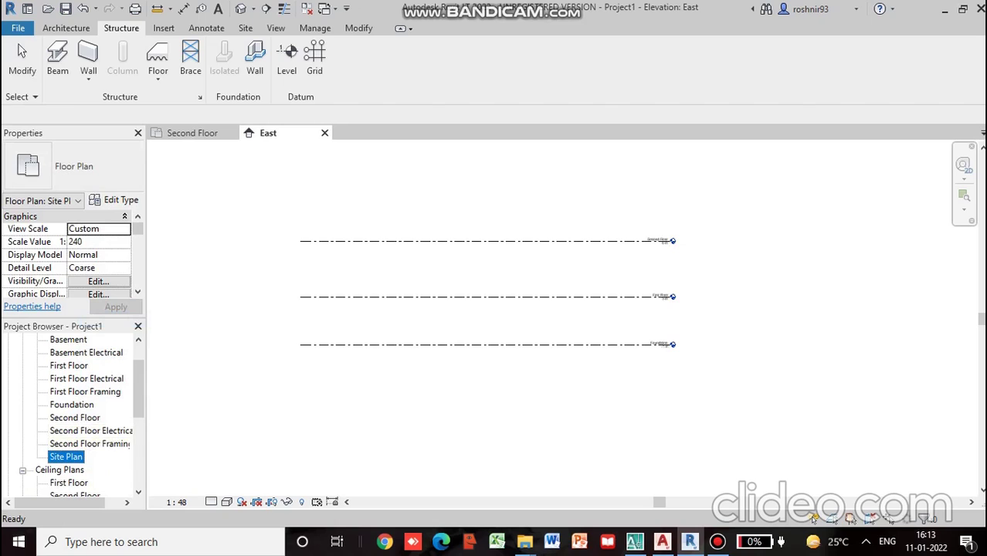
Step: Compare the listed floor plan views with the Foundation, First Floor and Second Floor levels in the East elevation
right_click(85, 444)
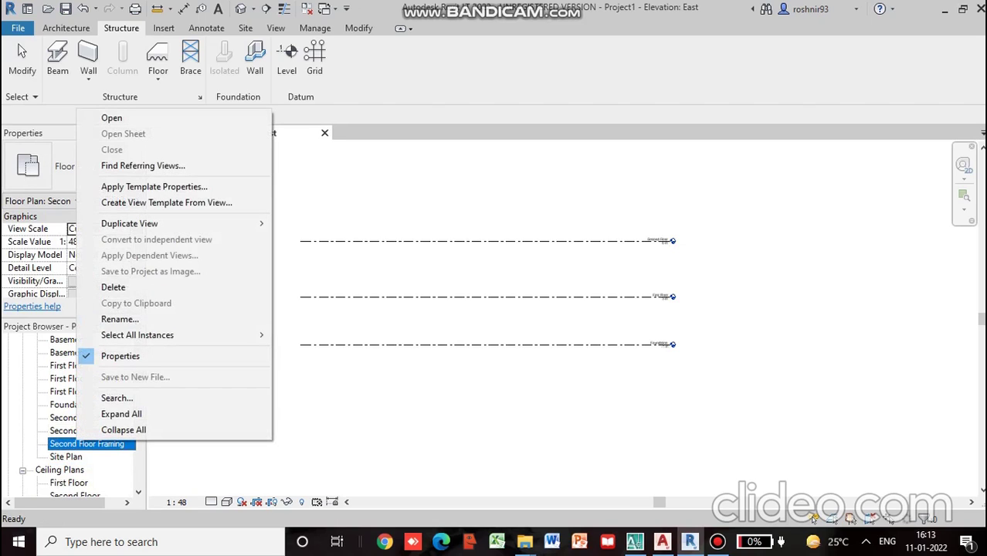
left_click(433, 402)
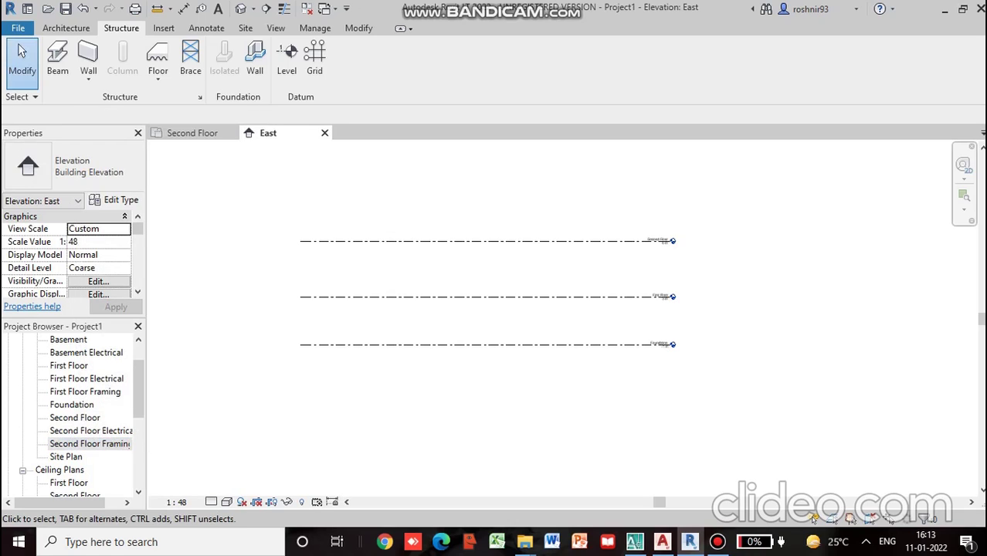
scroll(100, 450, "up", 4)
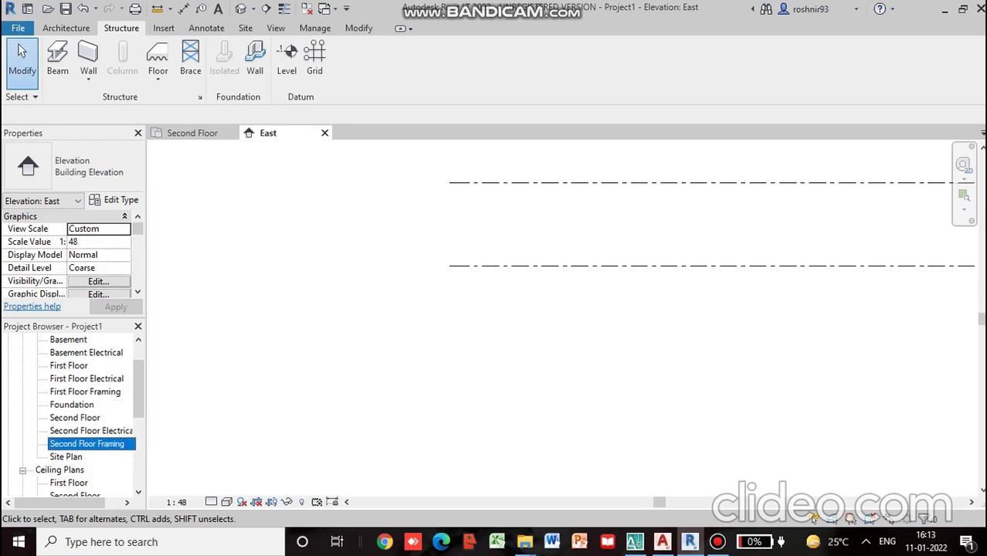
left_click_drag(138, 392, 138, 375)
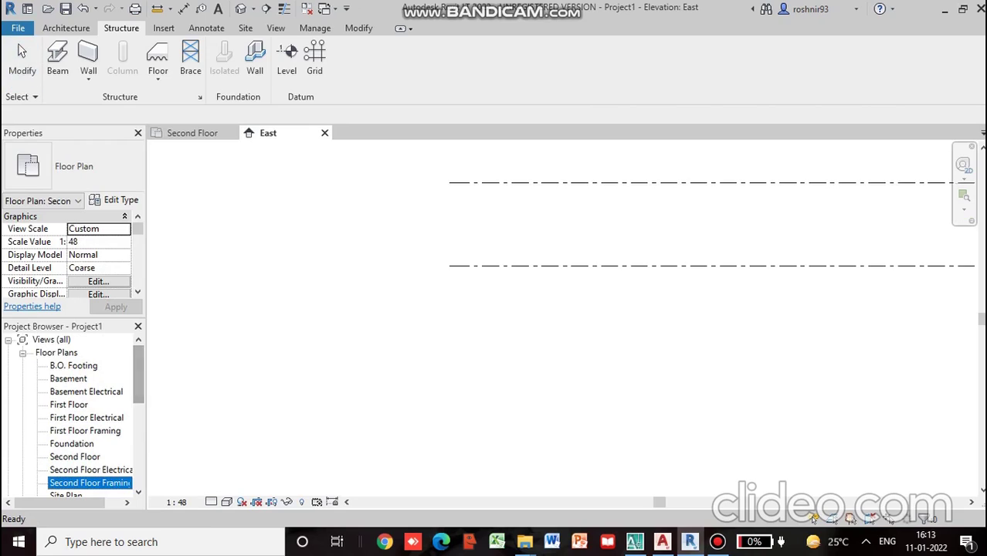
scroll(100, 433, "down", 1)
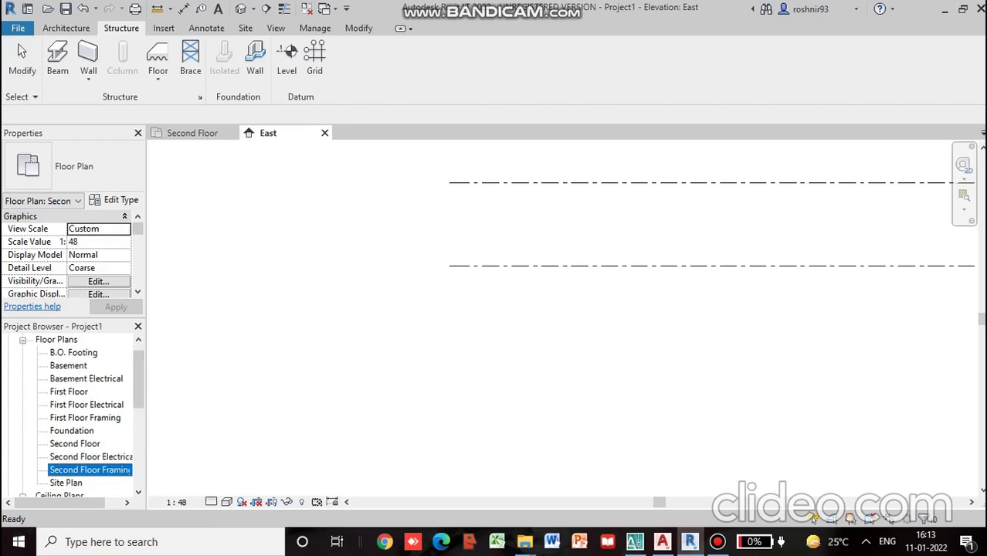
scroll(99, 433, "up", 1)
left_click(433, 371)
scroll(697, 321, "down", 4)
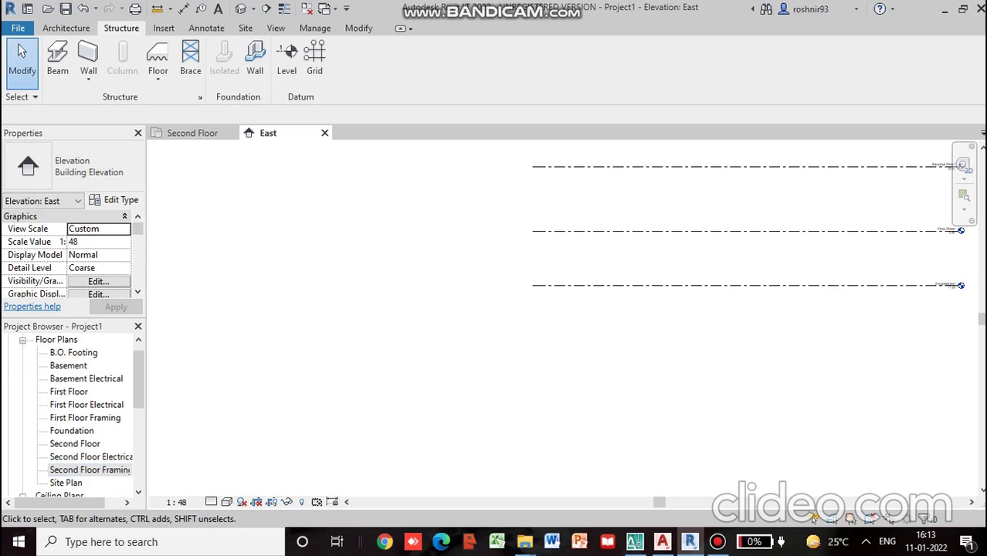
middle_click_drag(697, 321, 540, 321)
scroll(744, 289, "up", 3)
scroll(777, 288, "up", 1)
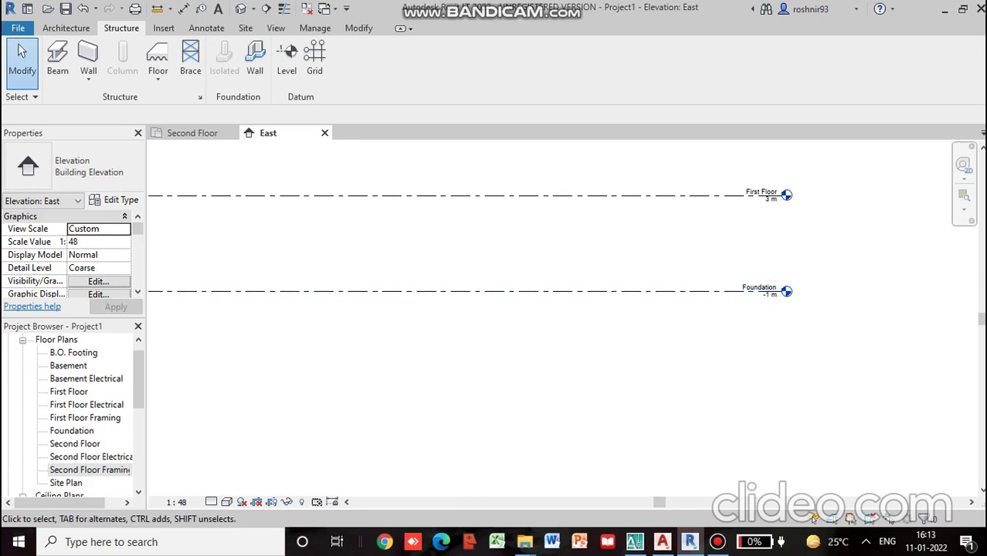
middle_click_drag(765, 194, 765, 313)
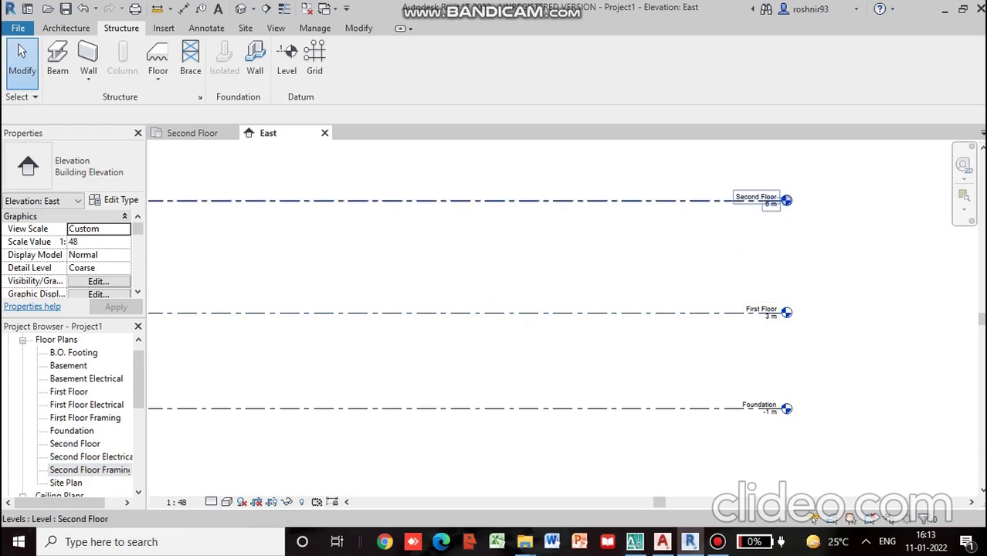
scroll(552, 338, "down", 2)
middle_click_drag(533, 392, 568, 301)
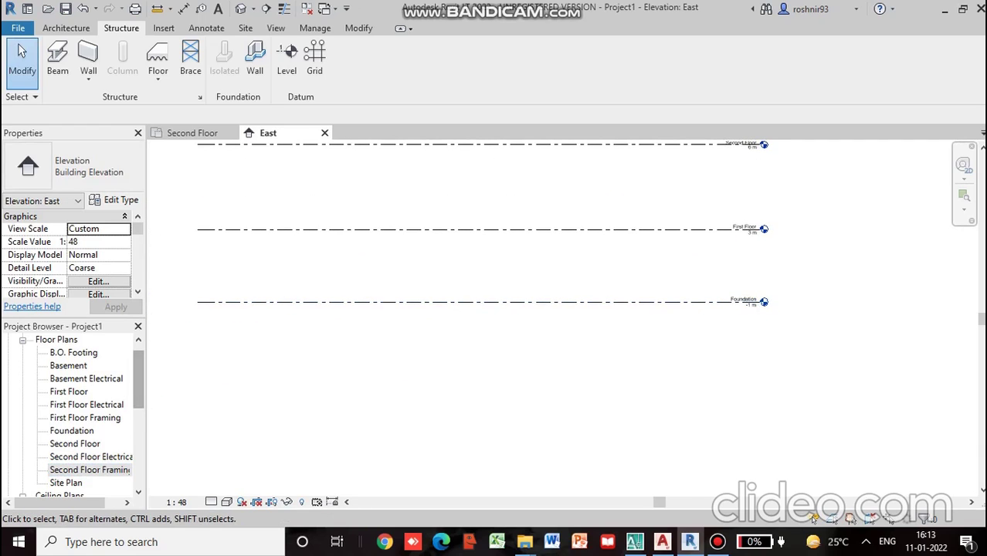
Step: Delete the B.O. Footing floor plan view from the project
left_click(74, 353)
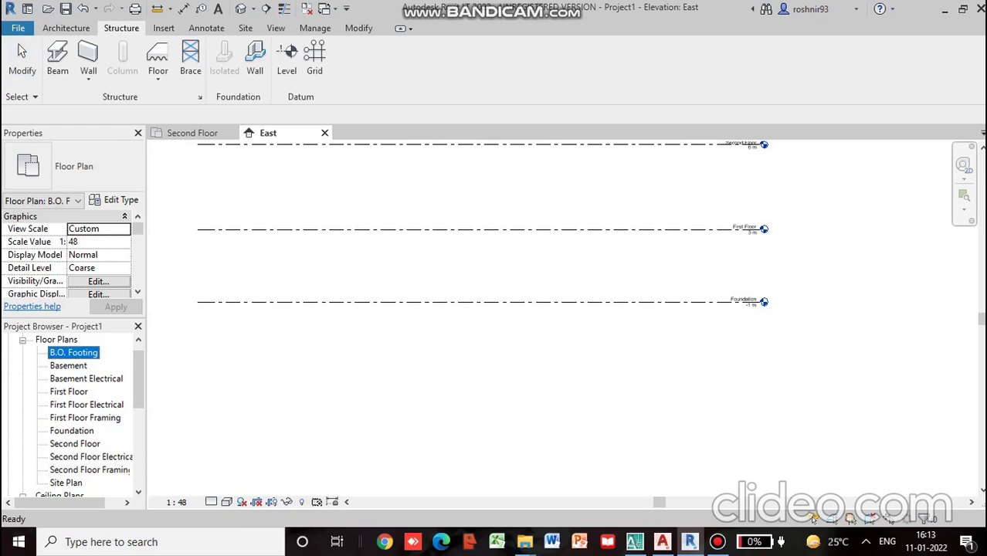
right_click(77, 353)
left_click(120, 201)
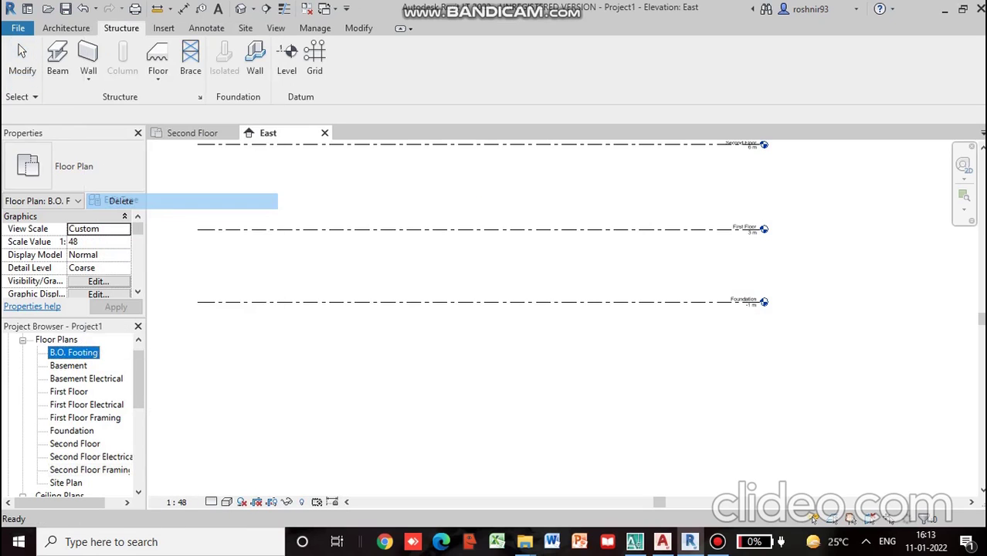
Step: Delete the Basement and Basement Electrical floor plan views from the project
left_click(68, 353)
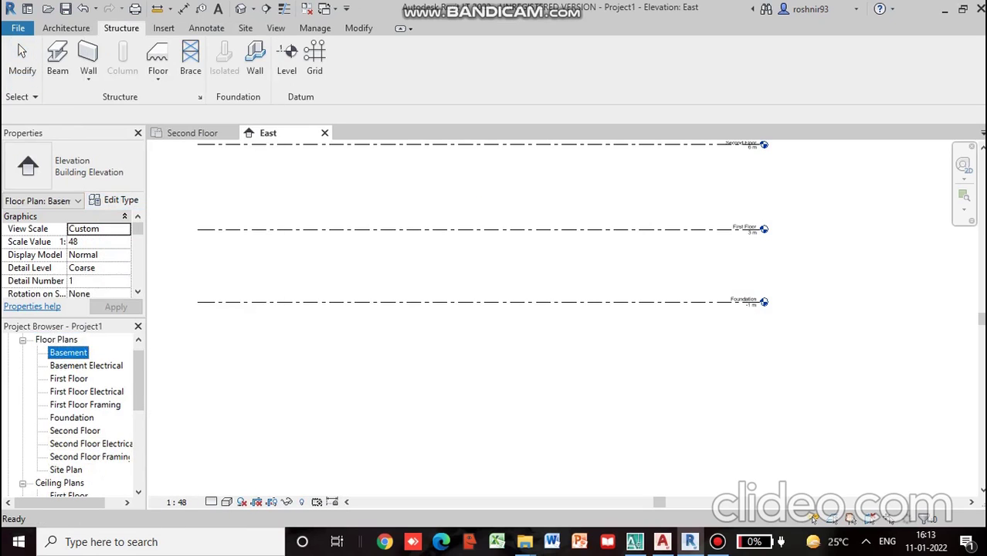
right_click(68, 353)
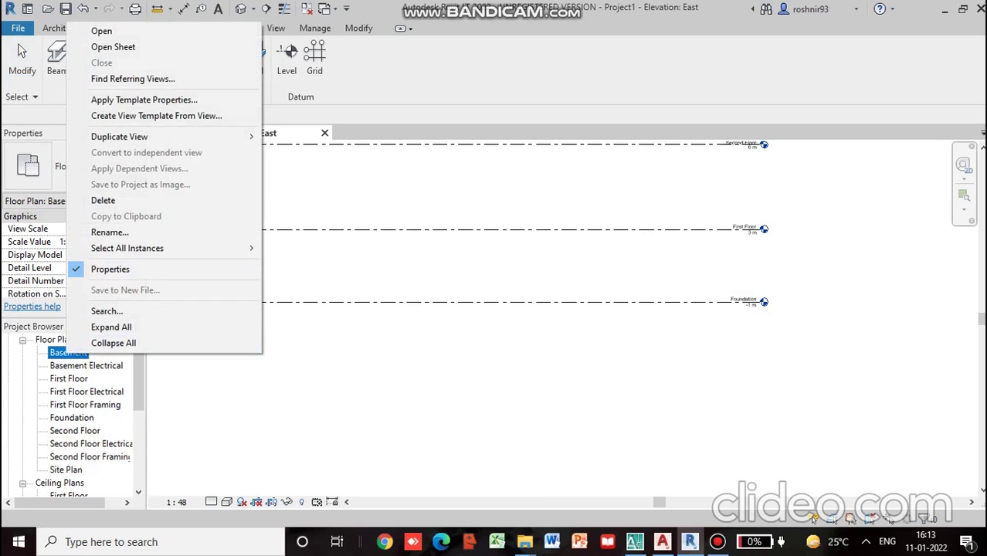
left_click(103, 200)
right_click(80, 353)
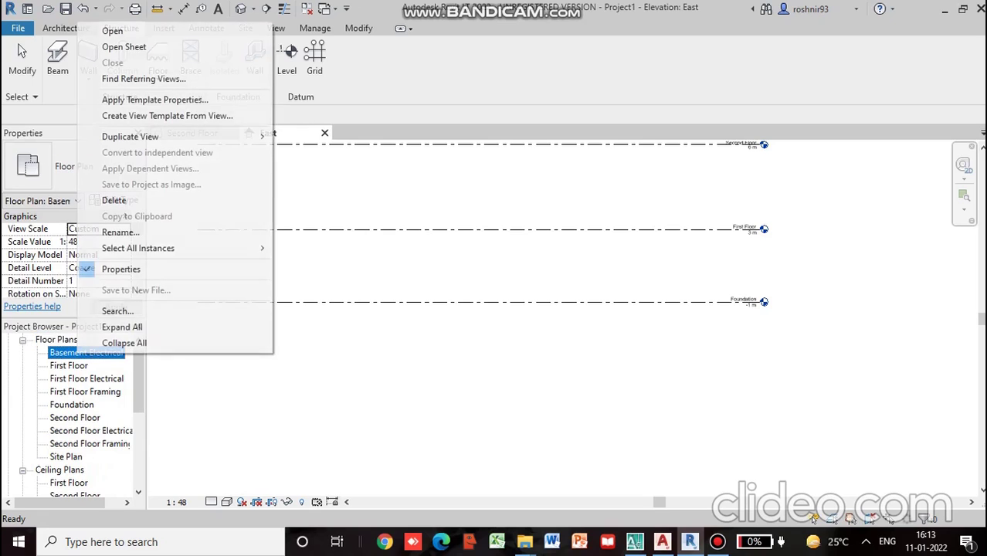
left_click(114, 200)
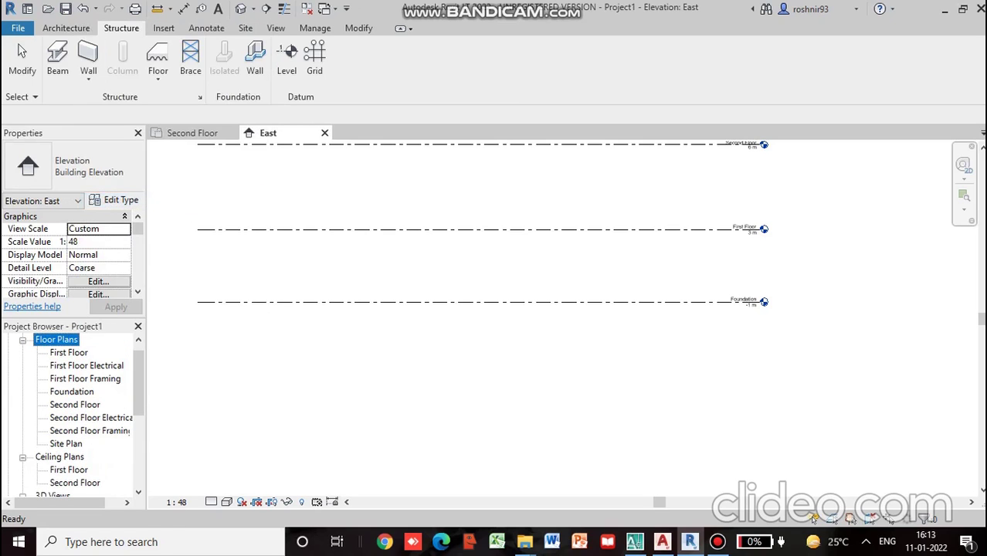
Step: Delete the First Floor Electrical and First Floor Framing floor plan views, keeping the First Floor plan
left_click(69, 353)
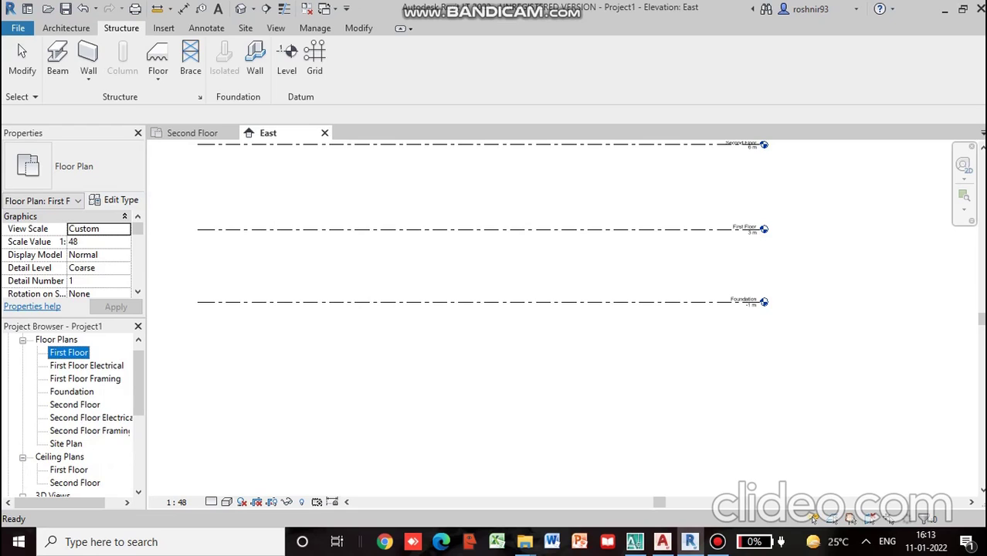
right_click(66, 366)
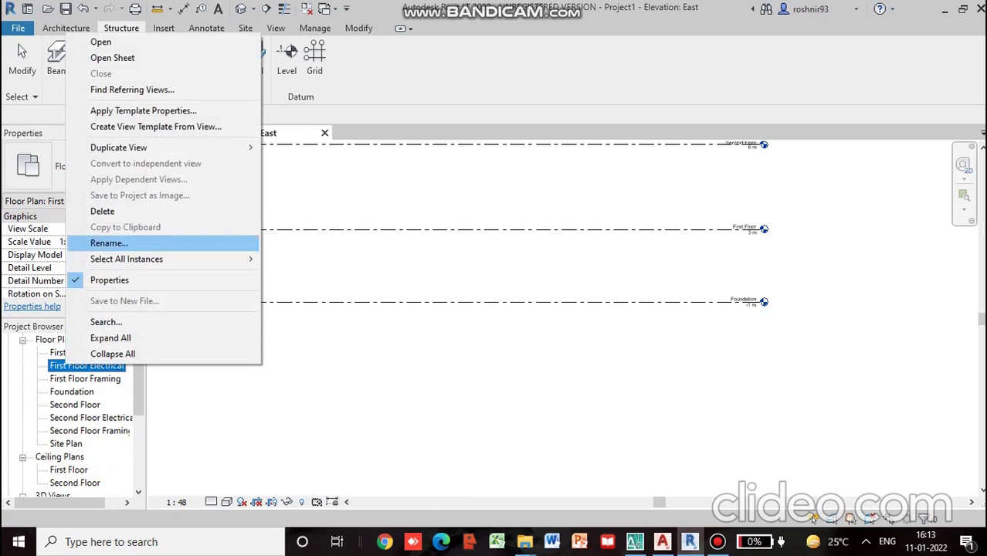
left_click(104, 212)
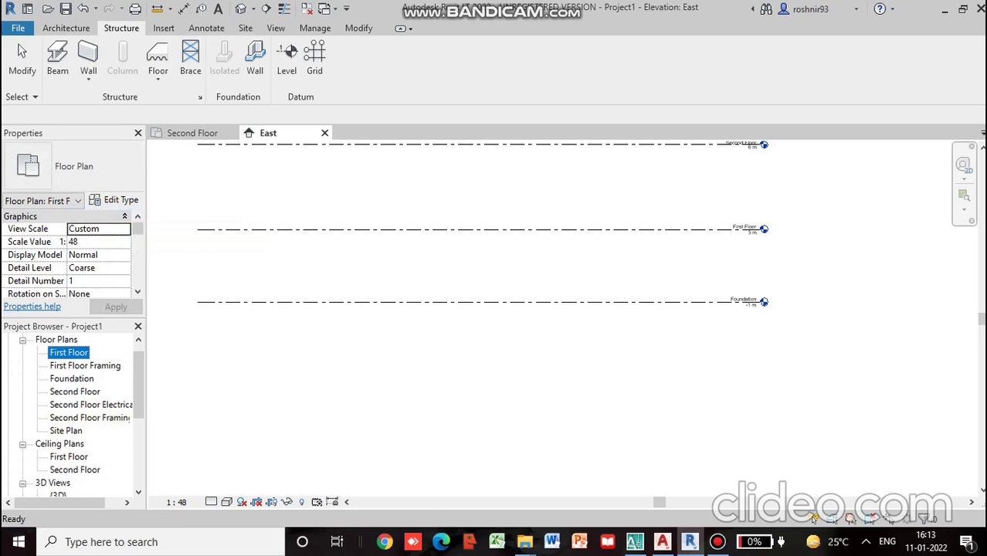
left_click(82, 366)
right_click(82, 366)
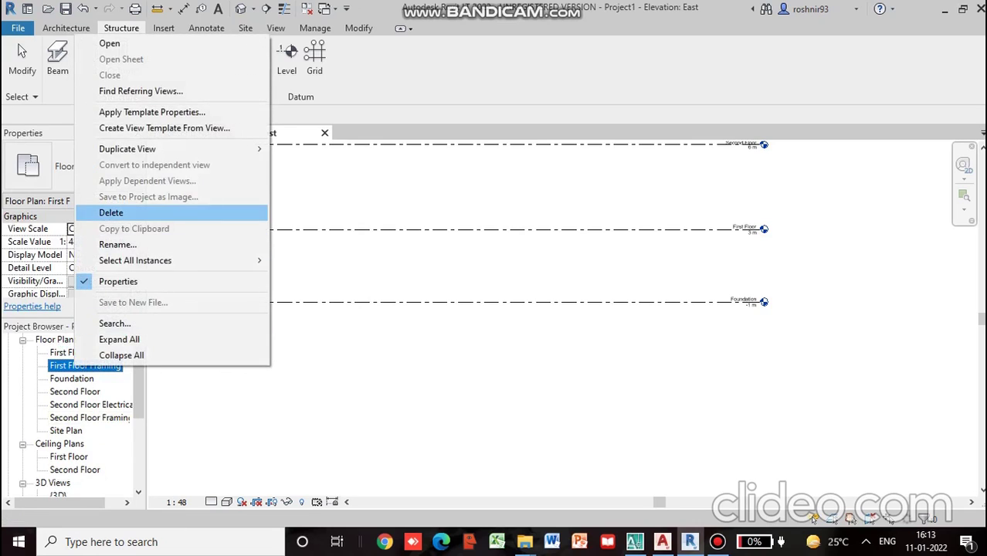
left_click(104, 209)
left_click(72, 366)
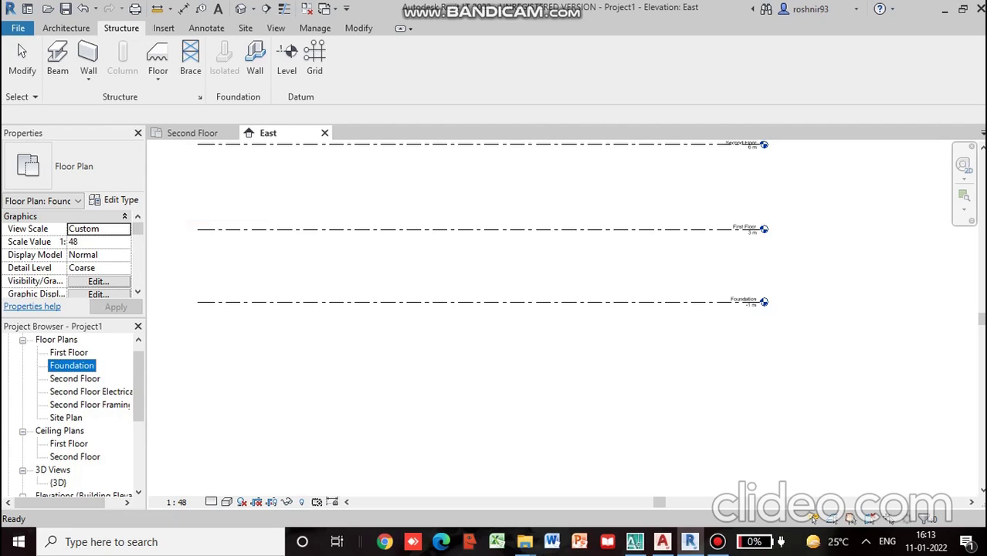
Step: Delete the Second Floor Electrical and Second Floor Framing floor plan views, keeping the Second Floor plan
left_click(69, 353)
left_click(72, 367)
left_click(75, 379)
left_click(89, 392)
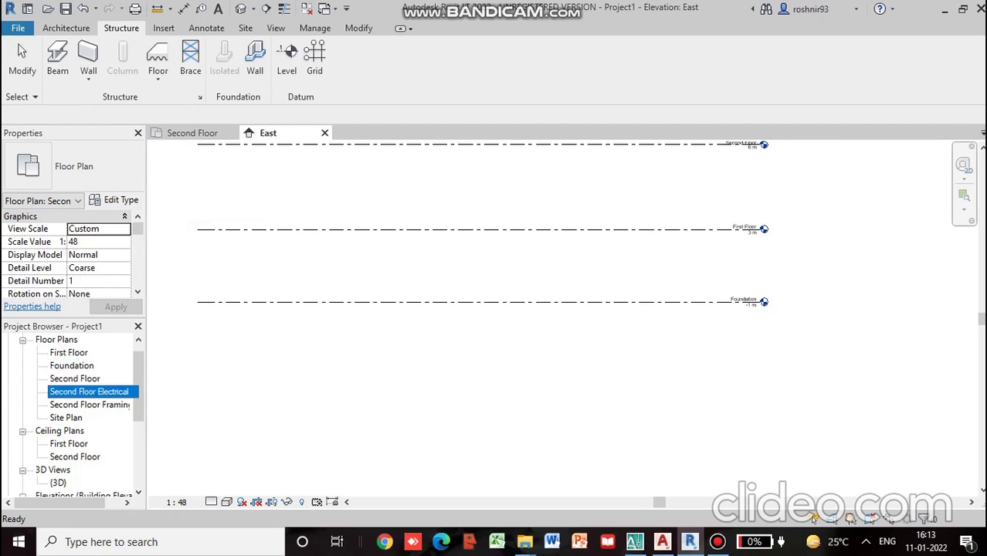
right_click(89, 392)
left_click(116, 235)
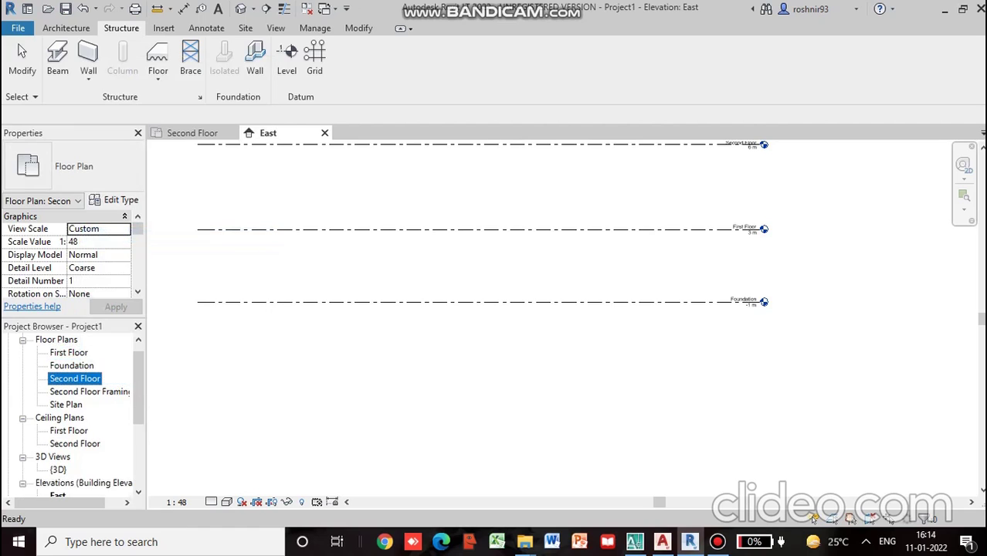
left_click(89, 391)
right_click(89, 392)
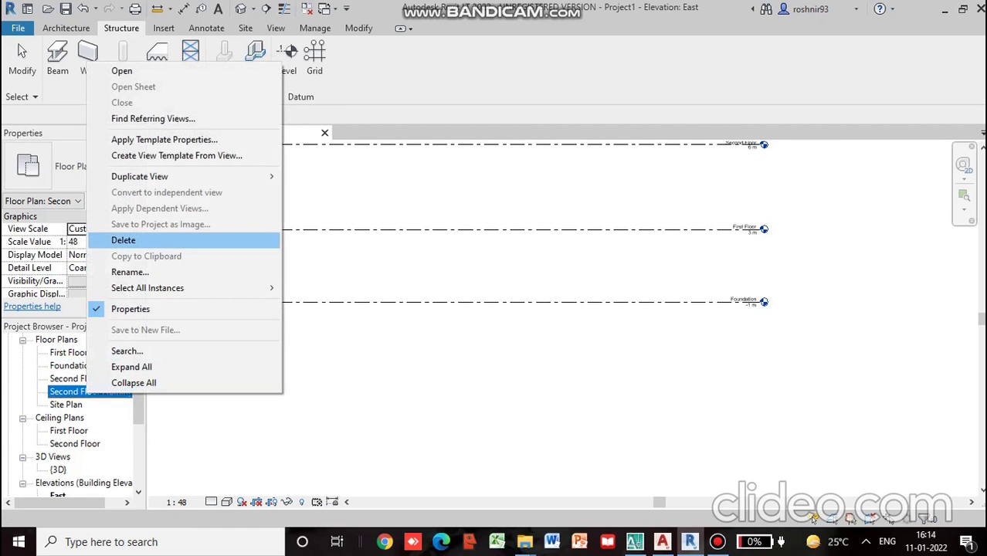
left_click(123, 240)
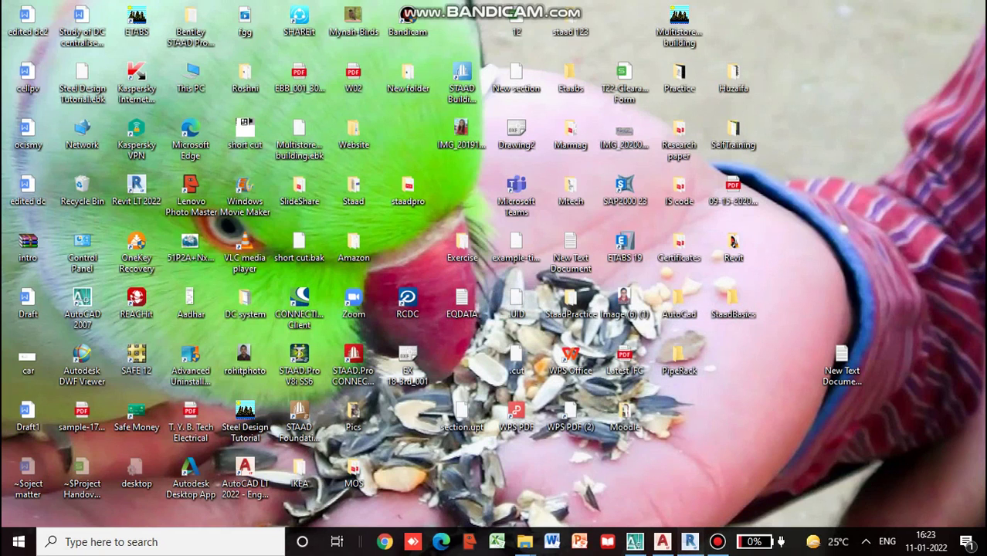
Step: Switch back to Revit, close the Second Floor plan view and open the First Floor plan view
left_click(690, 542)
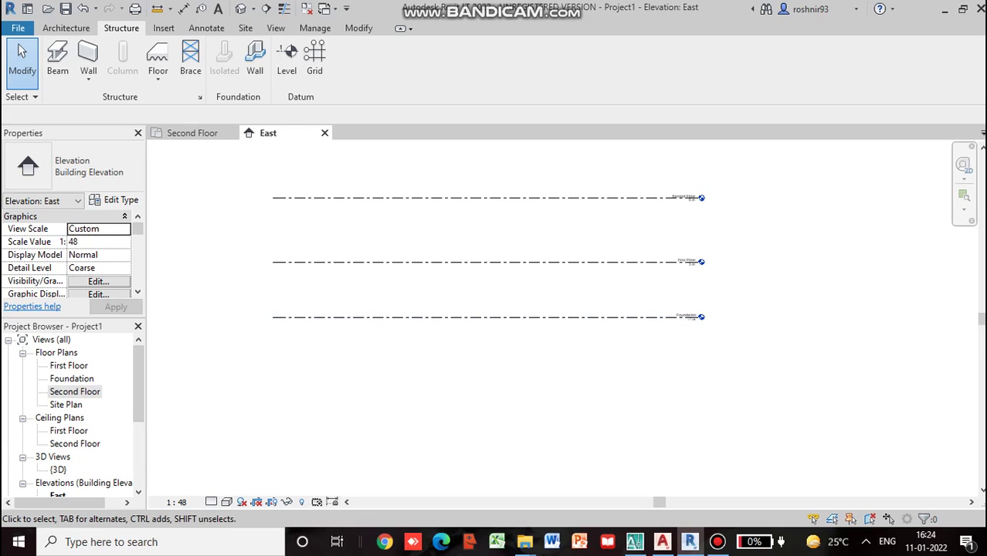
left_click(192, 132)
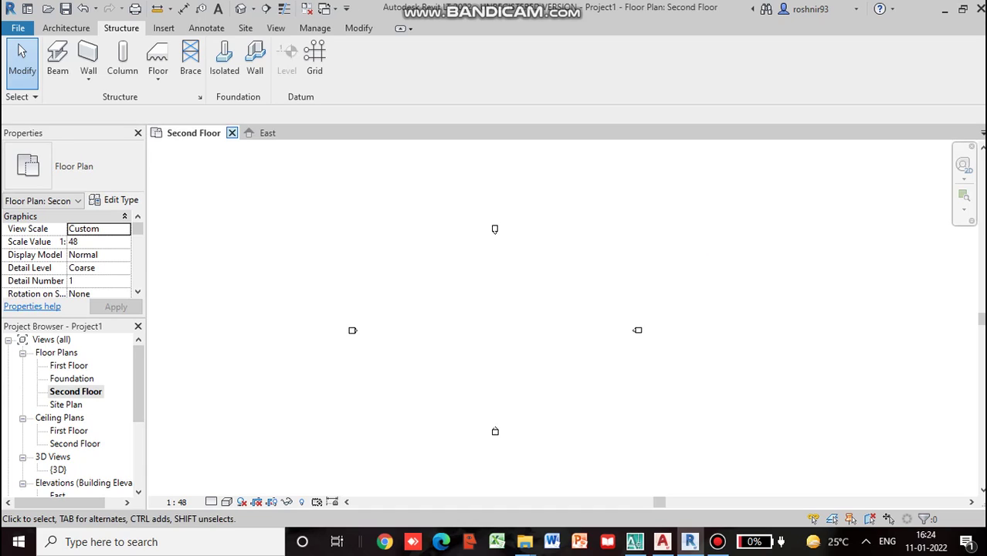
left_click(232, 133)
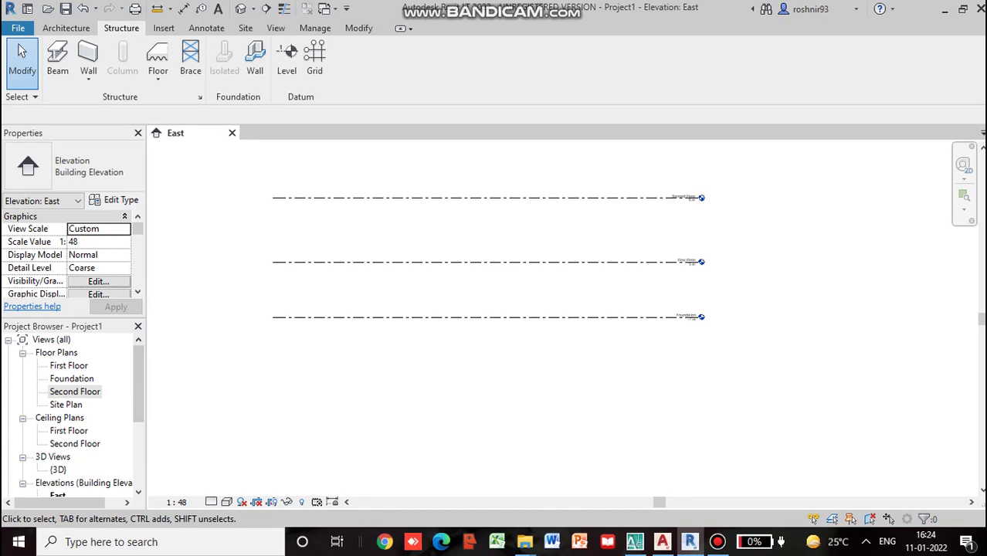
left_click(139, 387)
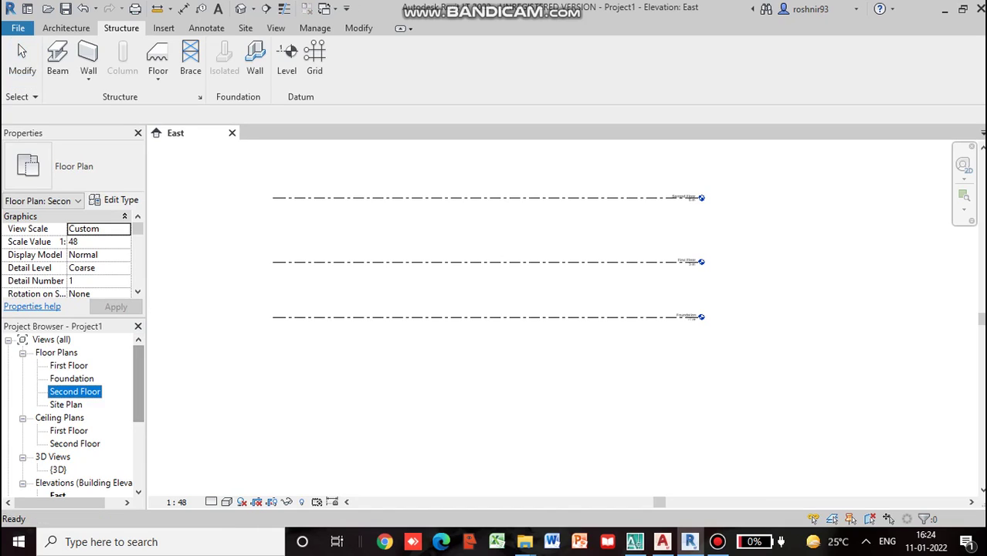
double_click(69, 365)
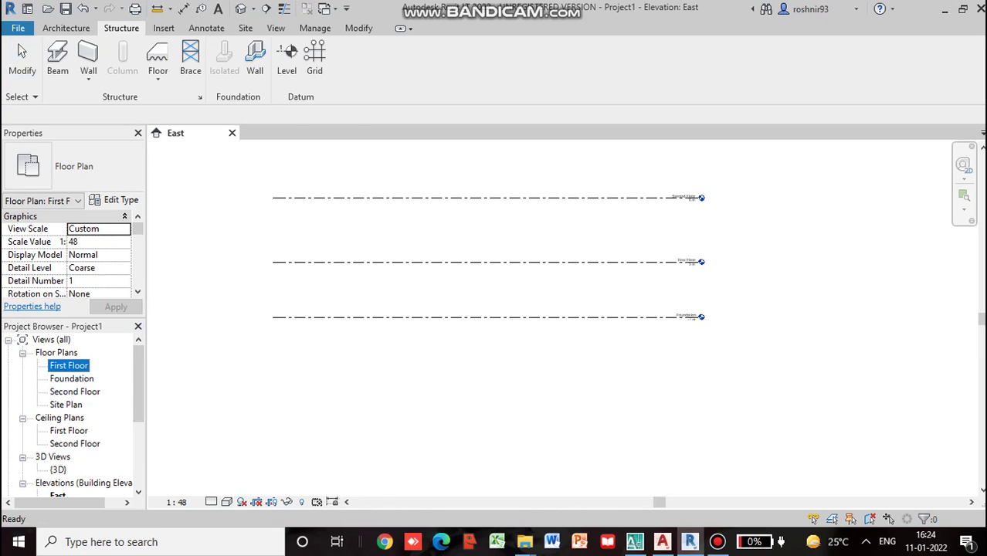
scroll(469, 353, "down", 4)
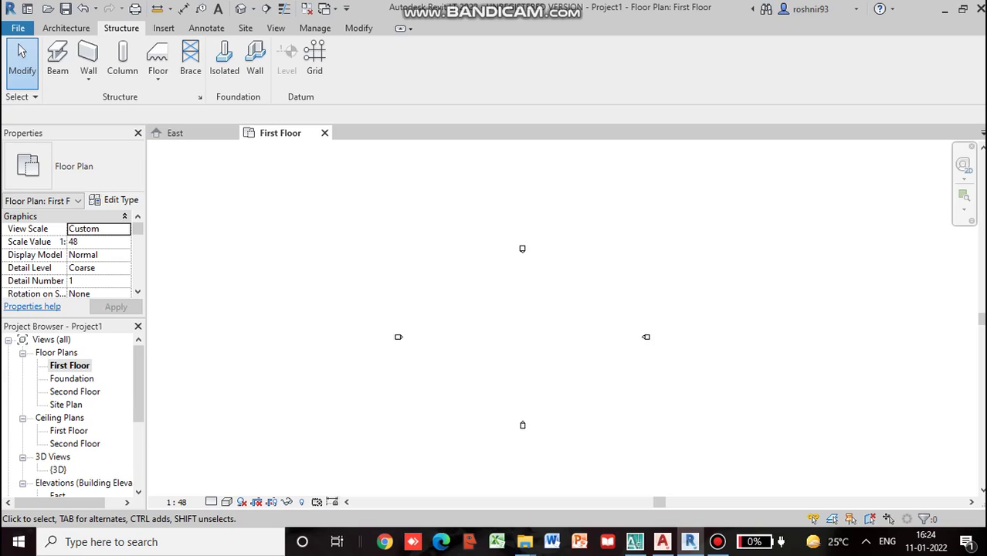
middle_click_drag(470, 353, 395, 337)
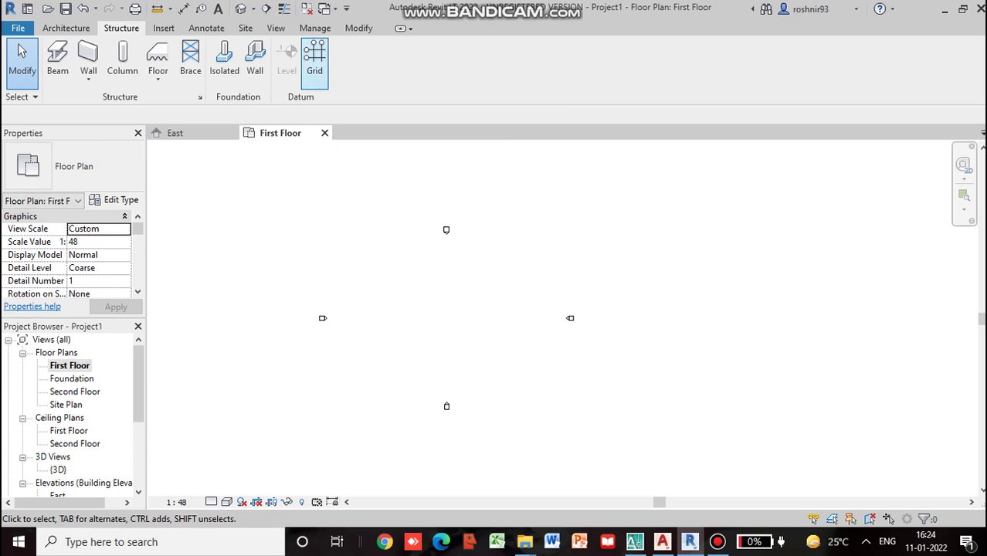
Step: Draw four parallel horizontal grid lines spaced 5 m apart between the elevation markers, working upward from the lowest line
left_click(315, 65)
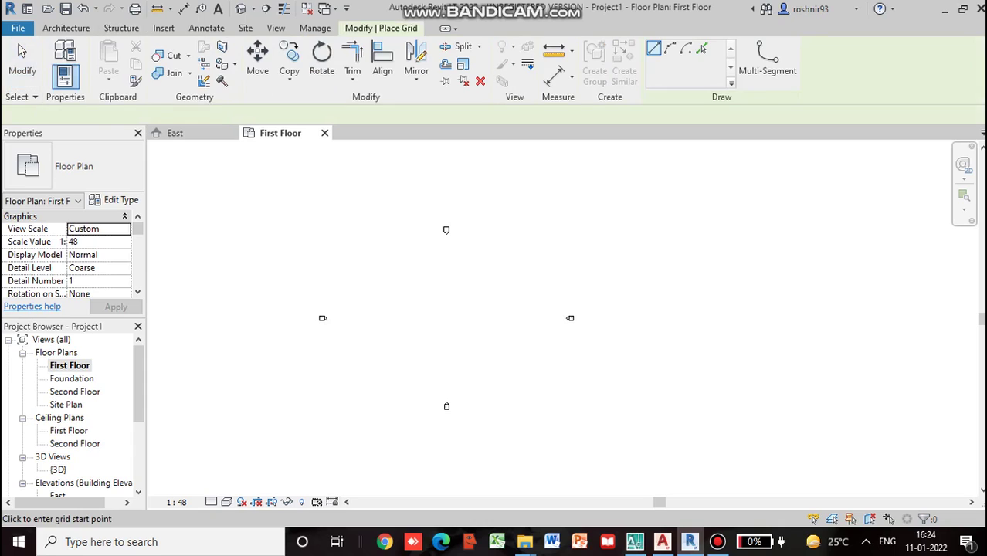
left_click(352, 384)
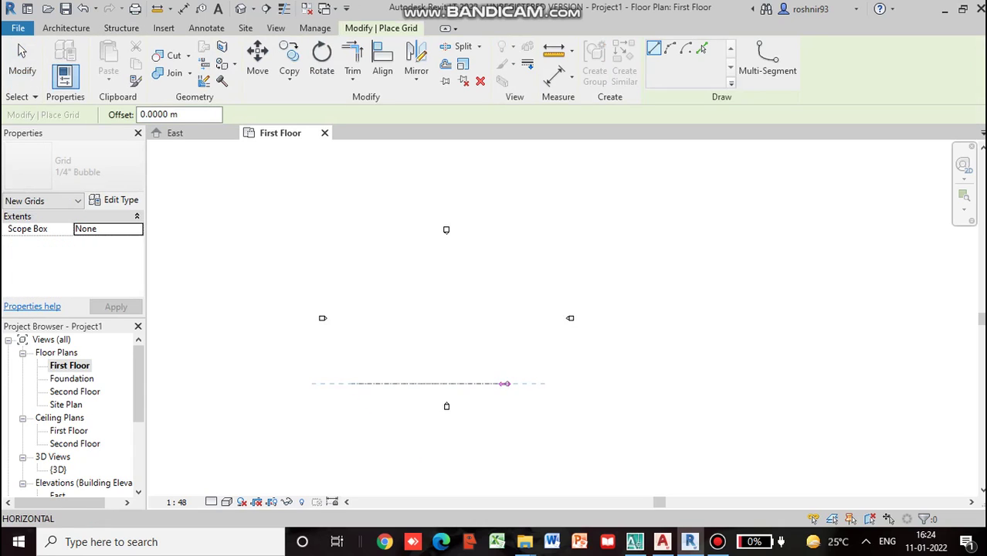
left_click(544, 384)
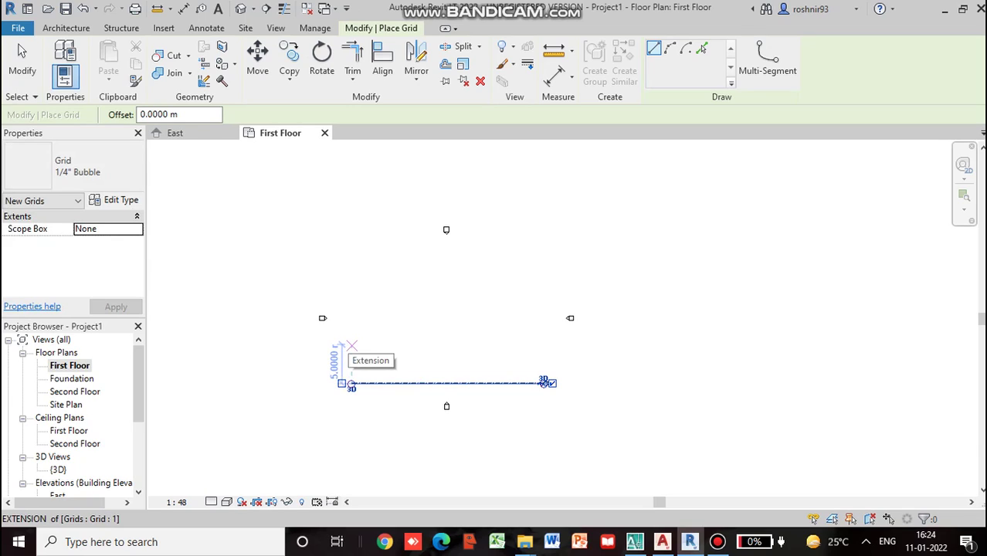
left_click(351, 346)
left_click(545, 344)
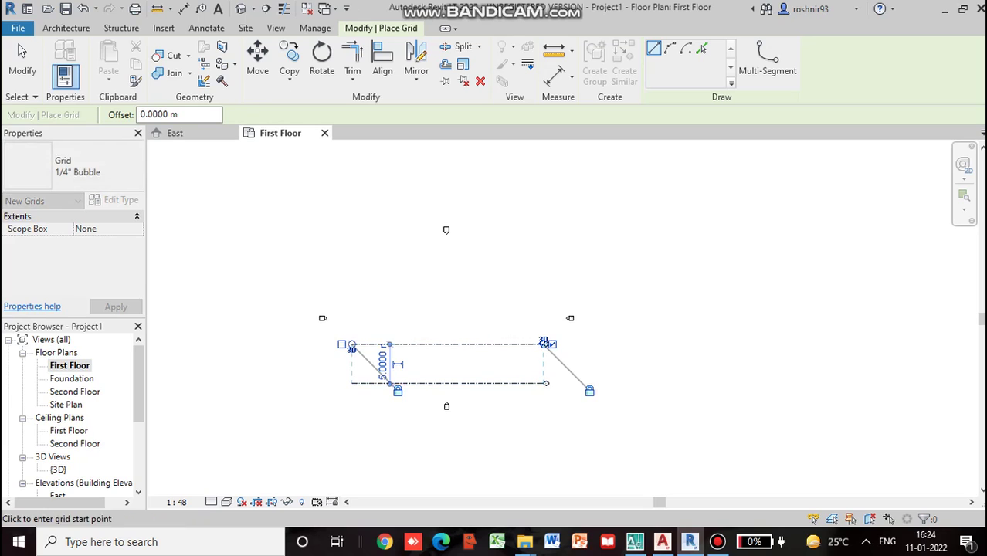
left_click(353, 304)
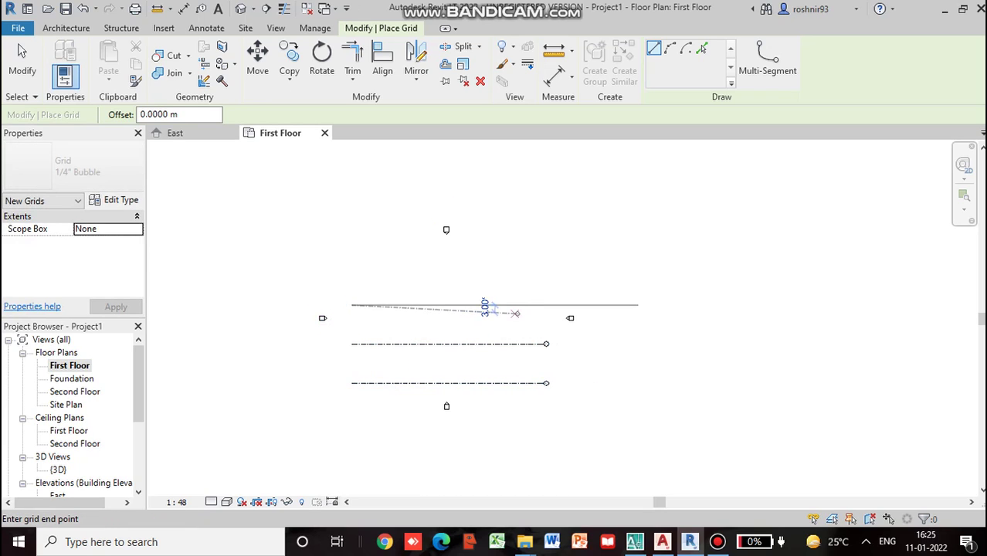
left_click(545, 304)
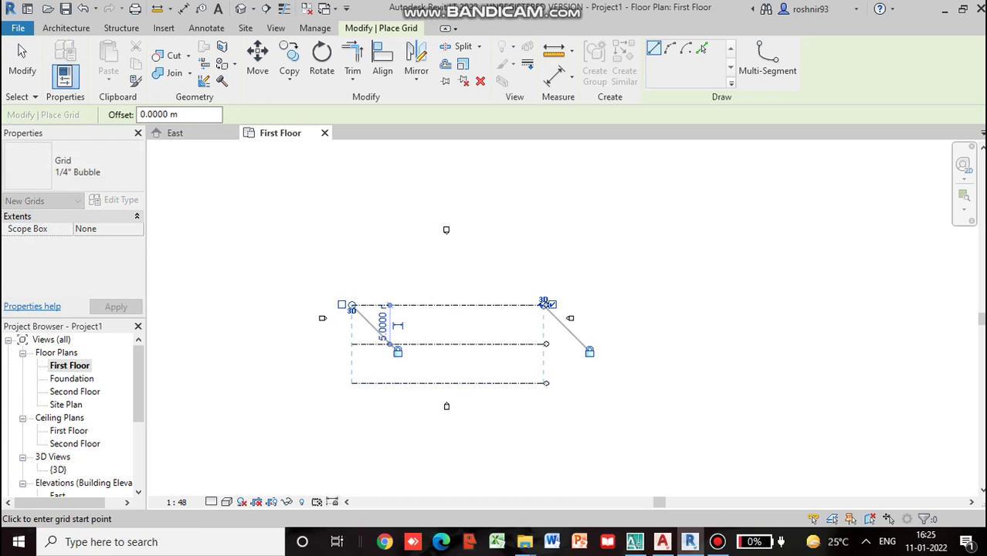
left_click(351, 265)
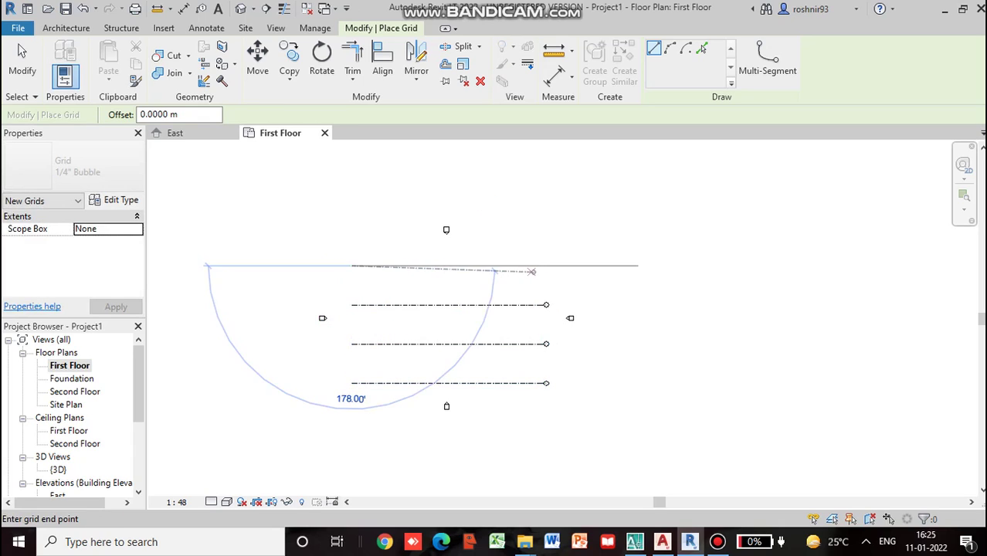
left_click(549, 265)
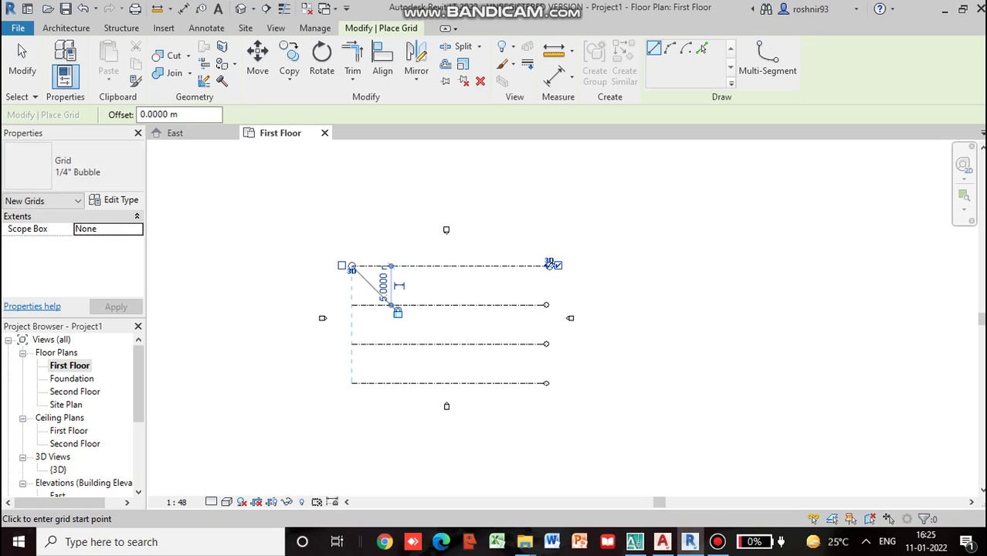
key("Escape")
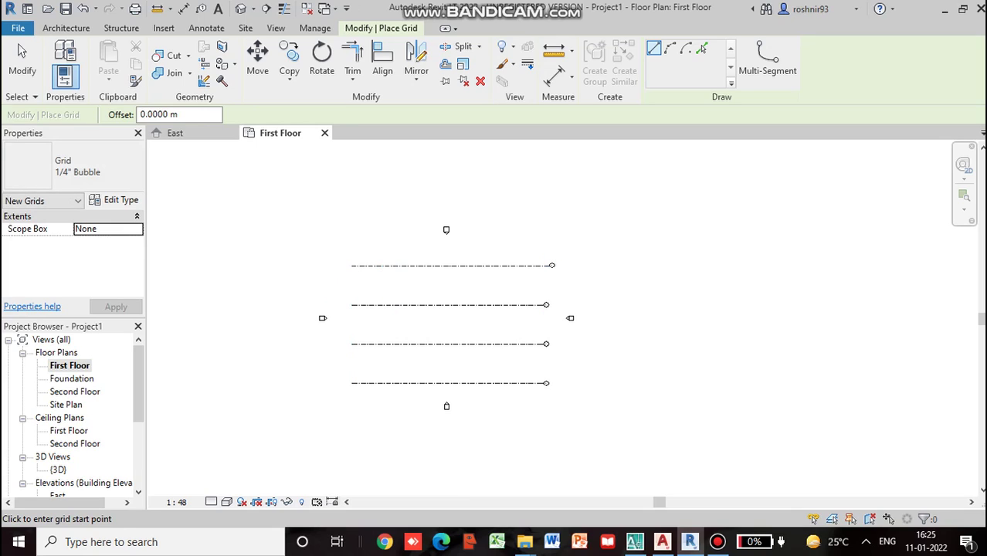
scroll(493, 364, "up", 2)
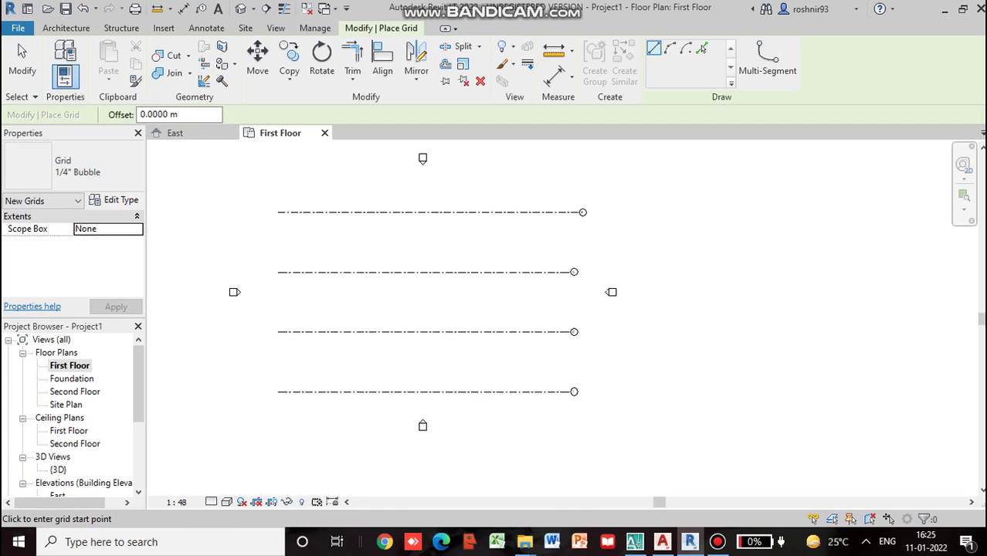
key("Escape")
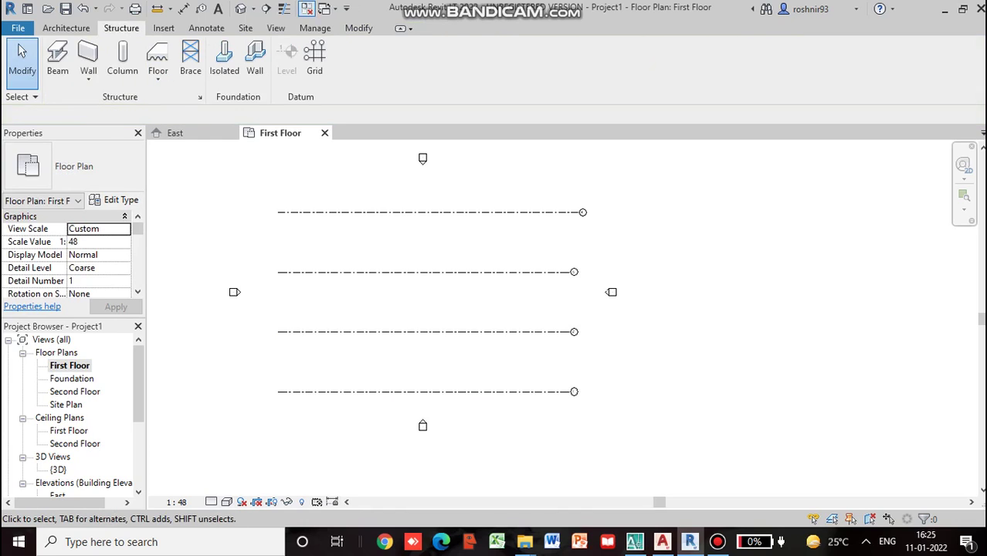
Step: Set the distance between grid line 2 and the lowest grid line to 4 m
left_click(333, 331)
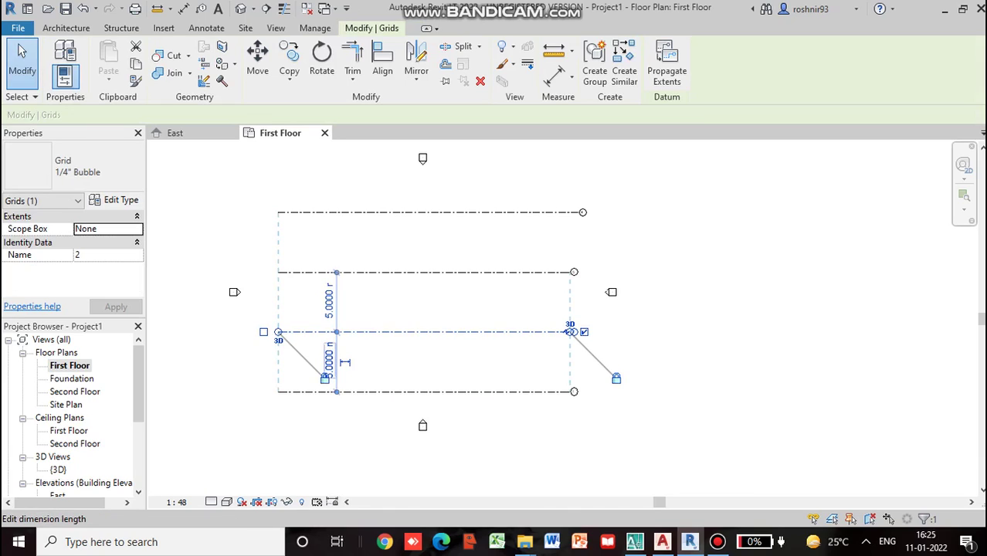
left_click(329, 361)
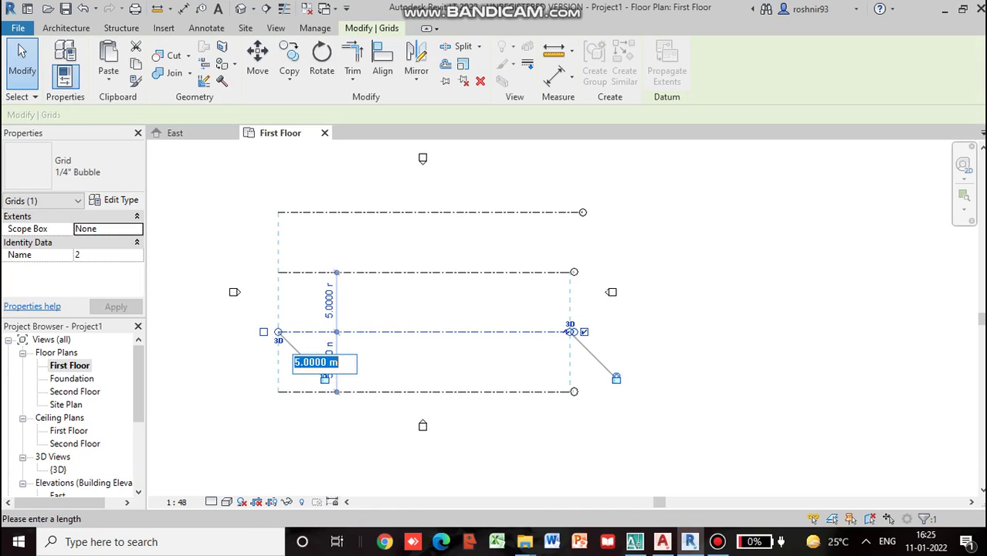
left_click(327, 362)
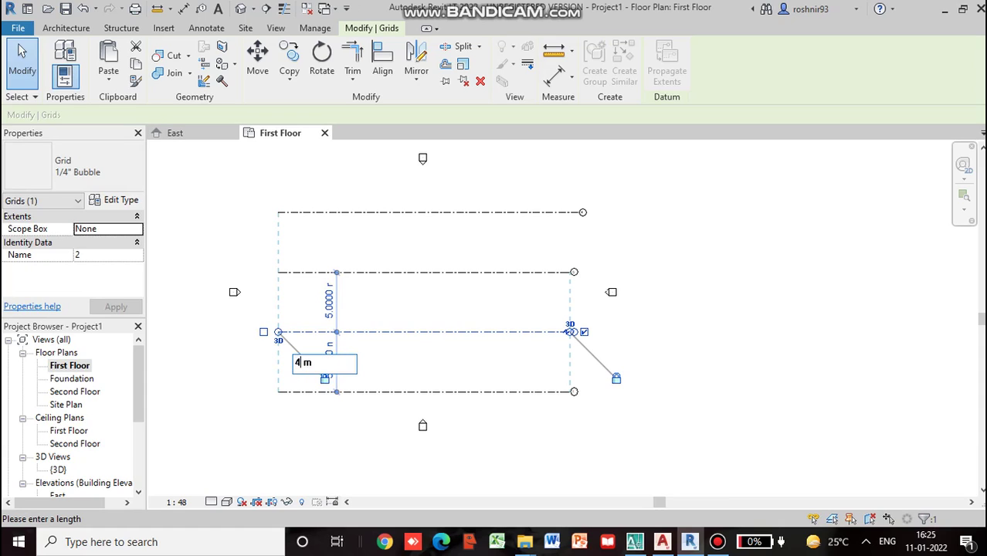
type("4")
key("Return")
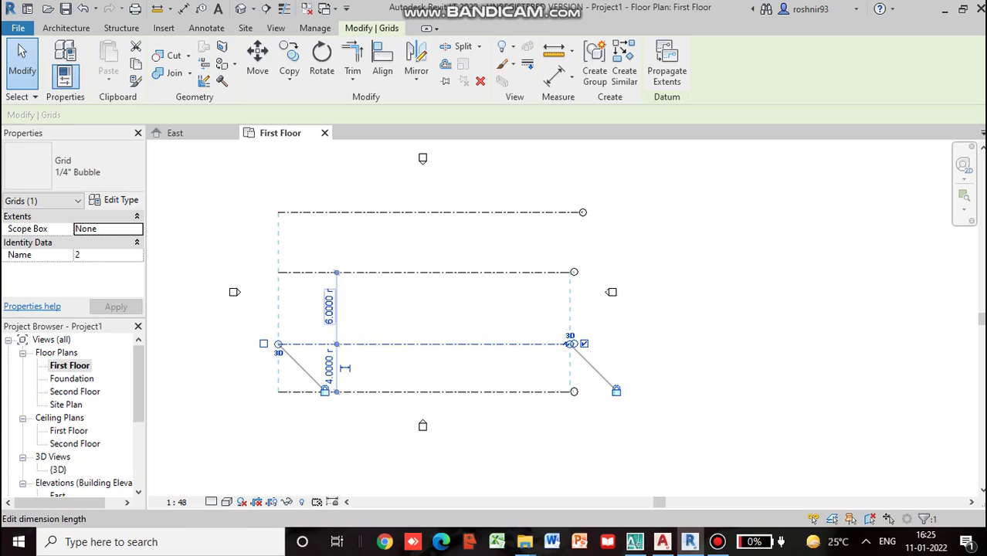
Step: Set the distance between grid lines 2 and 3 to 4 m by moving grid line 2
left_click(329, 308)
left_click(332, 307)
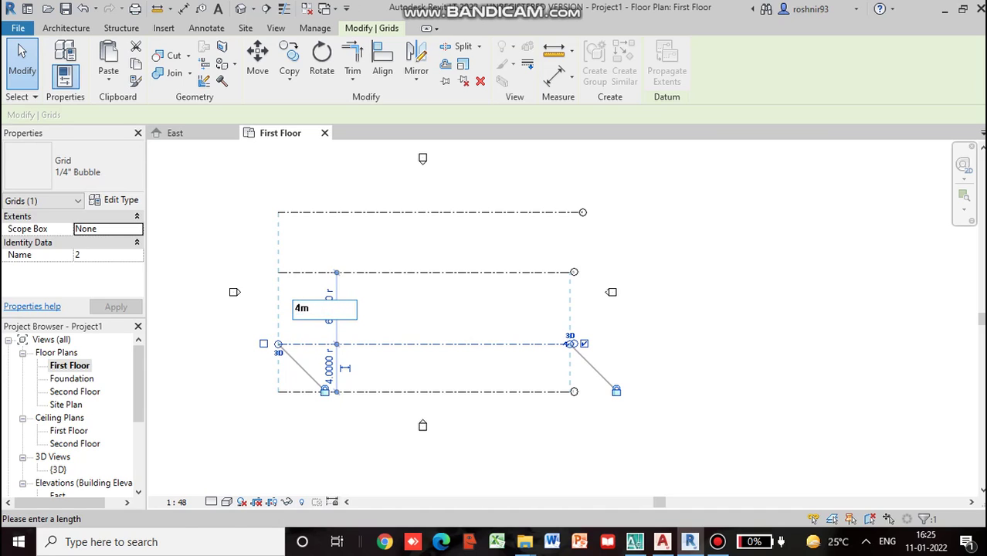
key("Return")
Step: Set the distance between the uppermost grid line and grid line 3 to 4 m
left_click(374, 212)
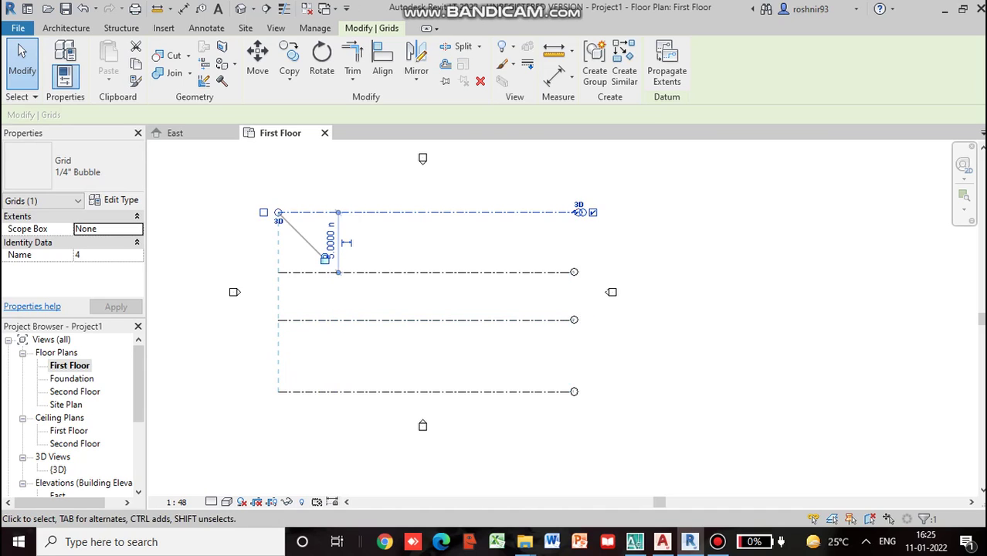
left_click(330, 240)
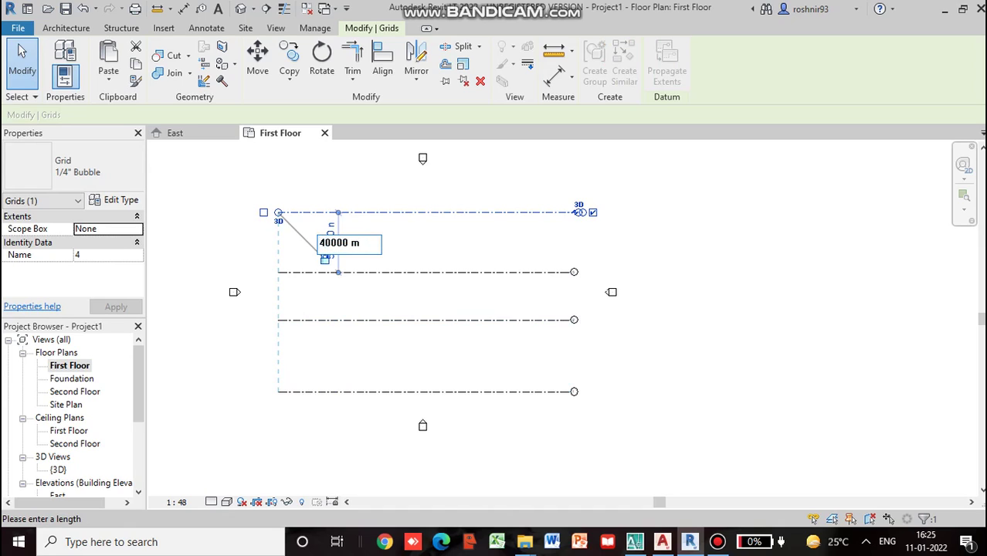
left_click_drag(361, 243, 317, 243)
type("4")
key("Return")
key("Escape")
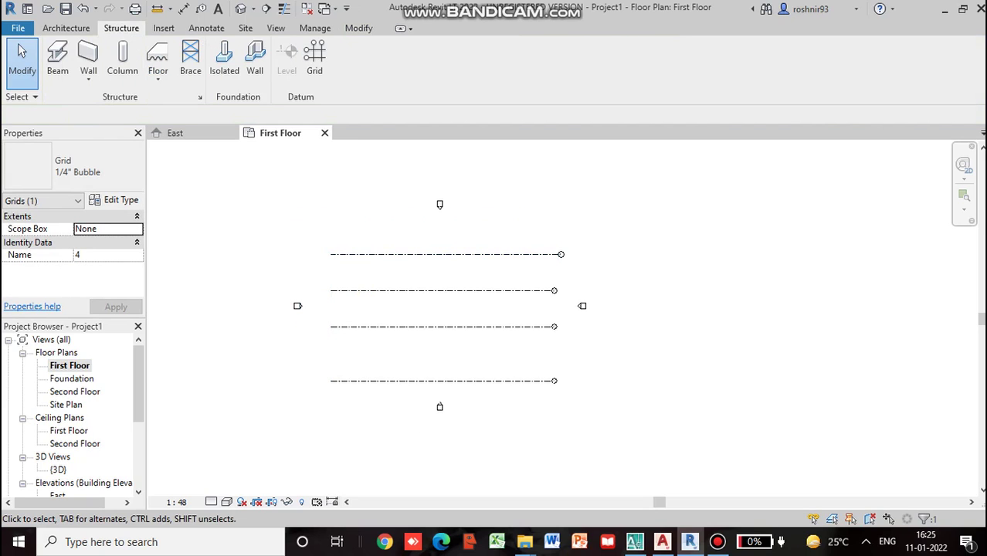
Step: Examine the numbered bubbles at the grid line ends and the lowest grid line's Name property
scroll(541, 338, "up", 5)
middle_click_drag(541, 339, 493, 216)
scroll(493, 216, "up", 1)
left_click(552, 374)
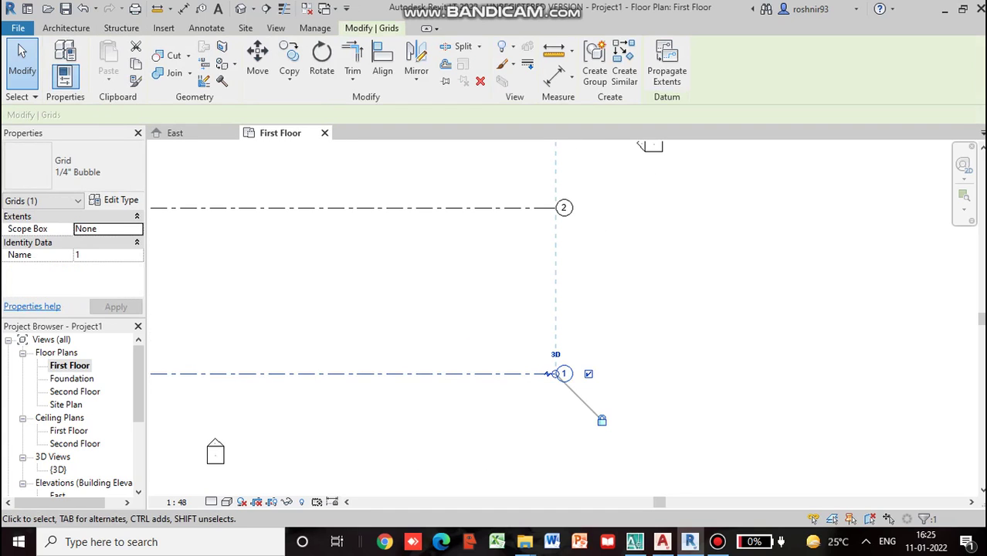
scroll(550, 376, "down", 2)
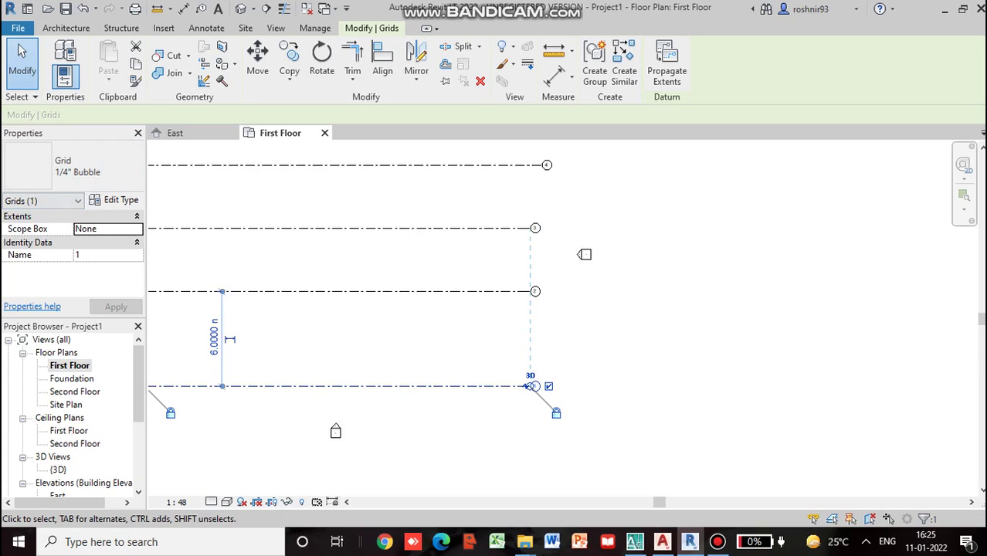
left_click(100, 255)
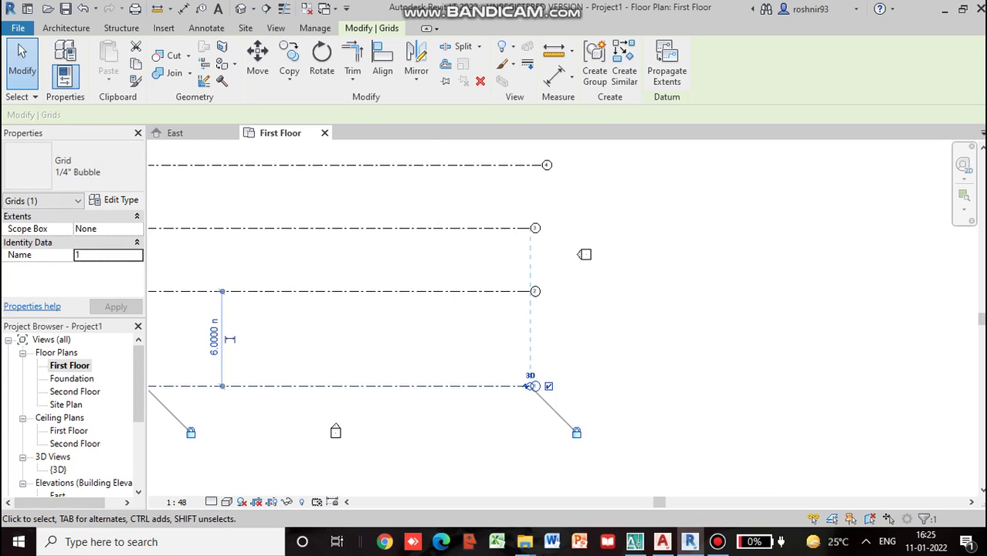
scroll(716, 380, "down", 2)
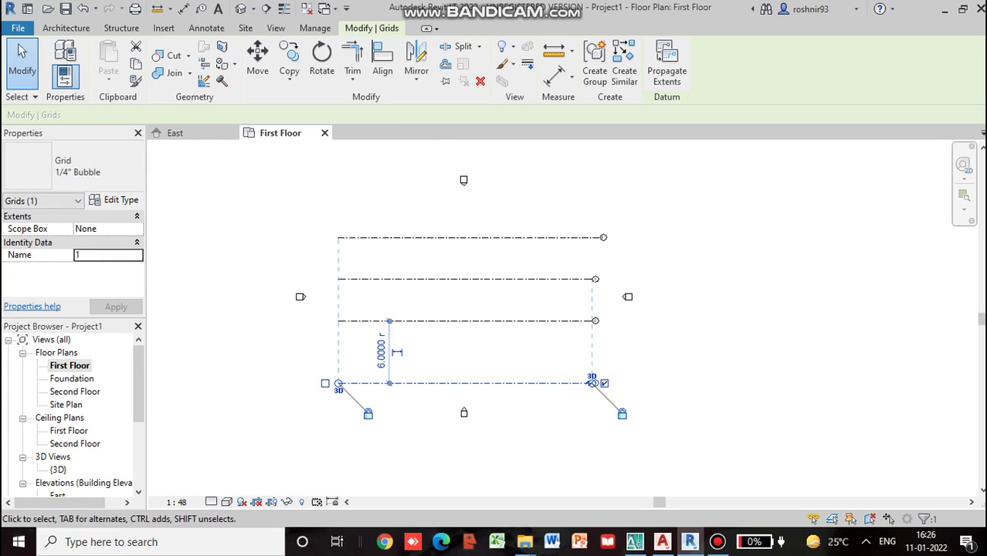
key("Escape")
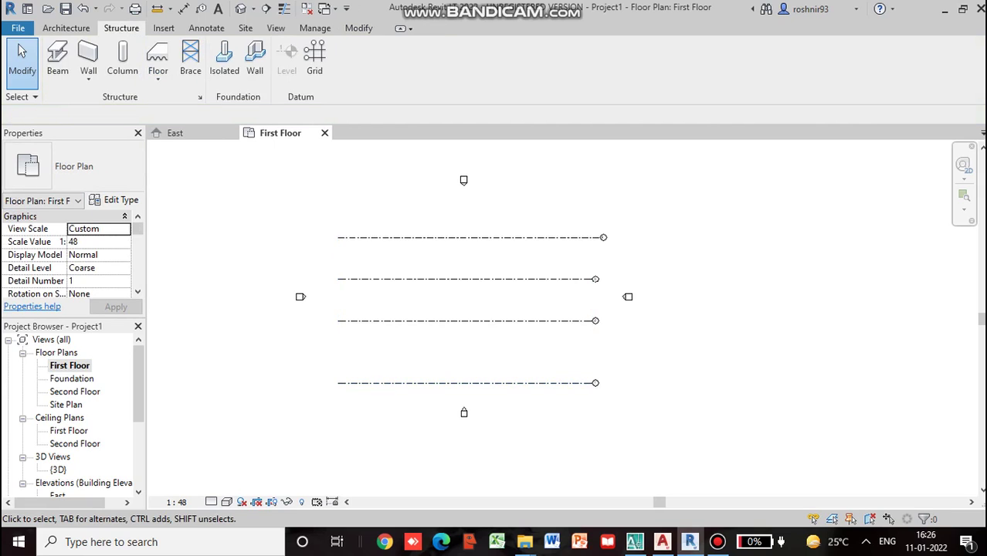
scroll(598, 384, "up", 5)
double_click(585, 373)
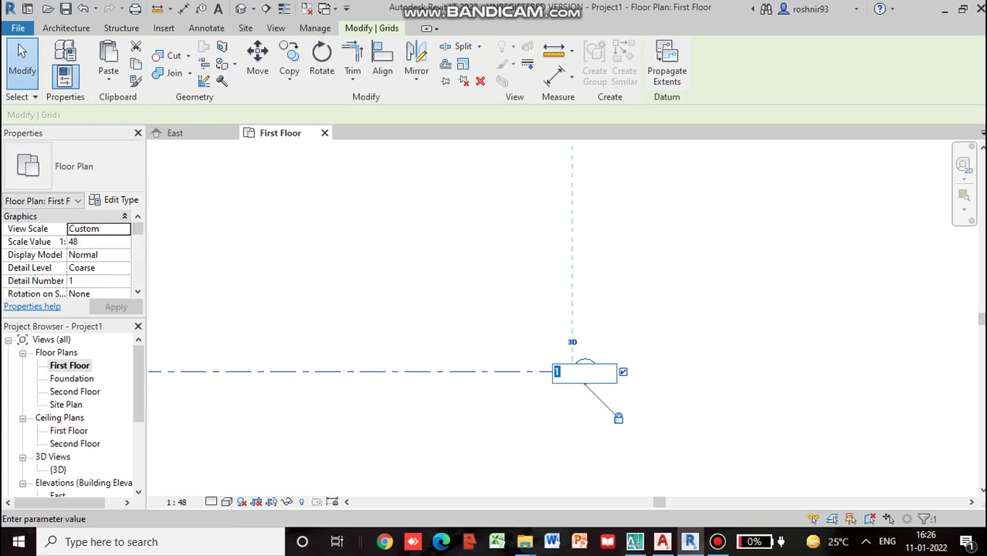
key("Escape")
scroll(579, 374, "down", 3)
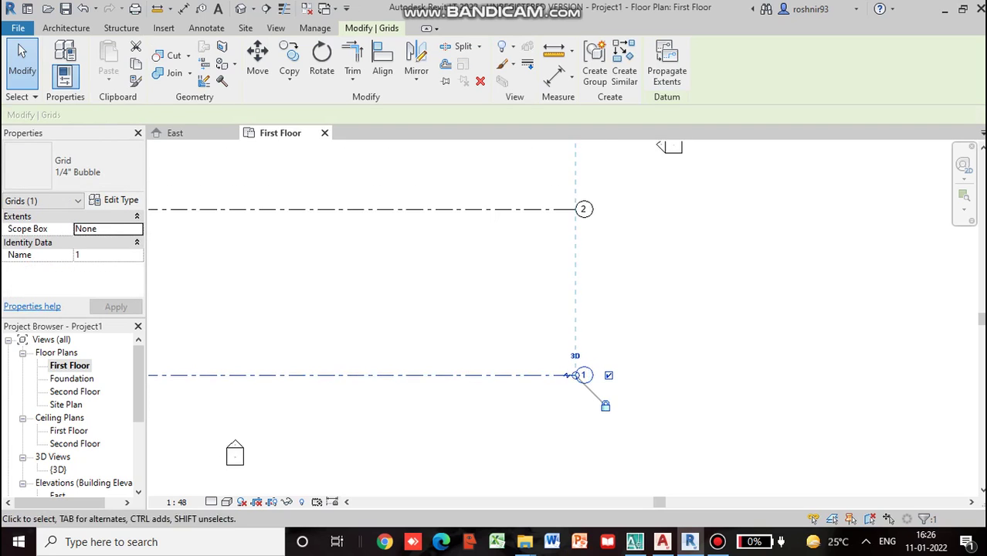
scroll(583, 382, "down", 4)
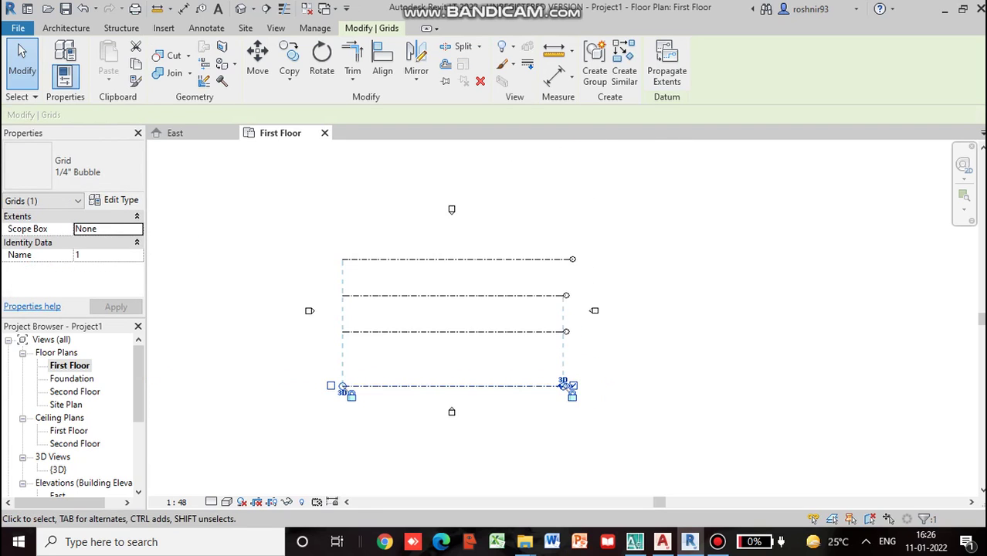
middle_click_drag(534, 396, 614, 372)
key("Escape")
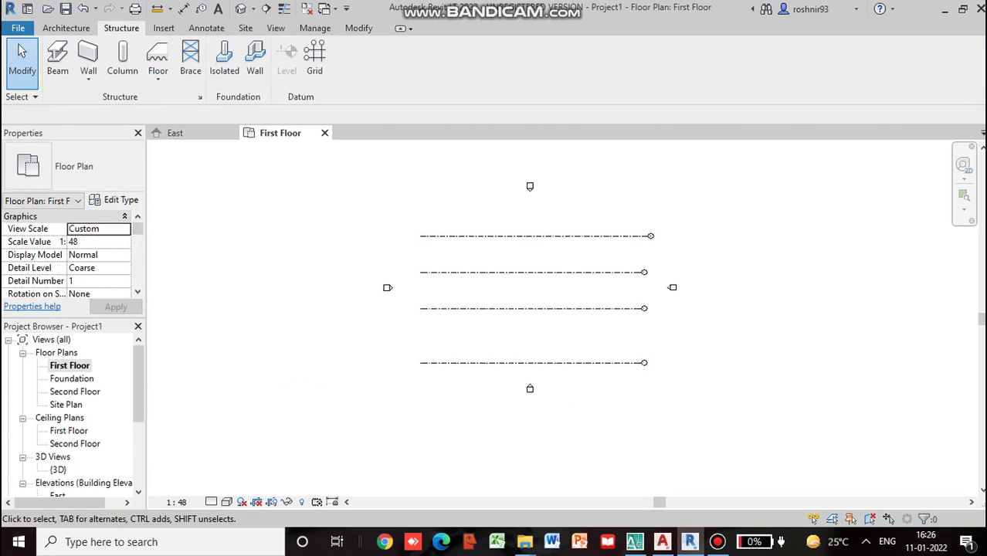
Step: Set the distance between grid lines 1 and 2 to 4 m by moving grid line 2
left_click(463, 308)
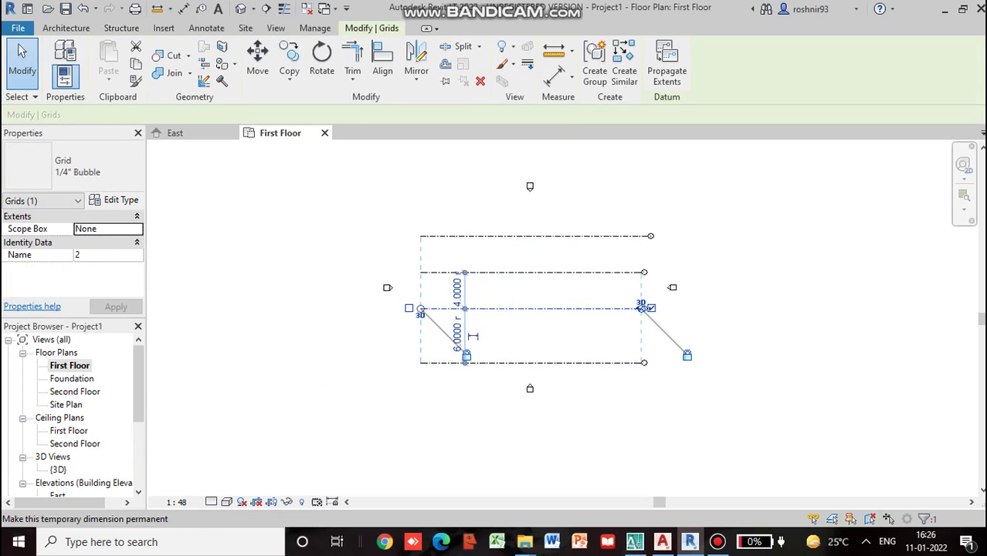
scroll(455, 320, "up", 2)
scroll(475, 320, "up", 1)
left_click(463, 353)
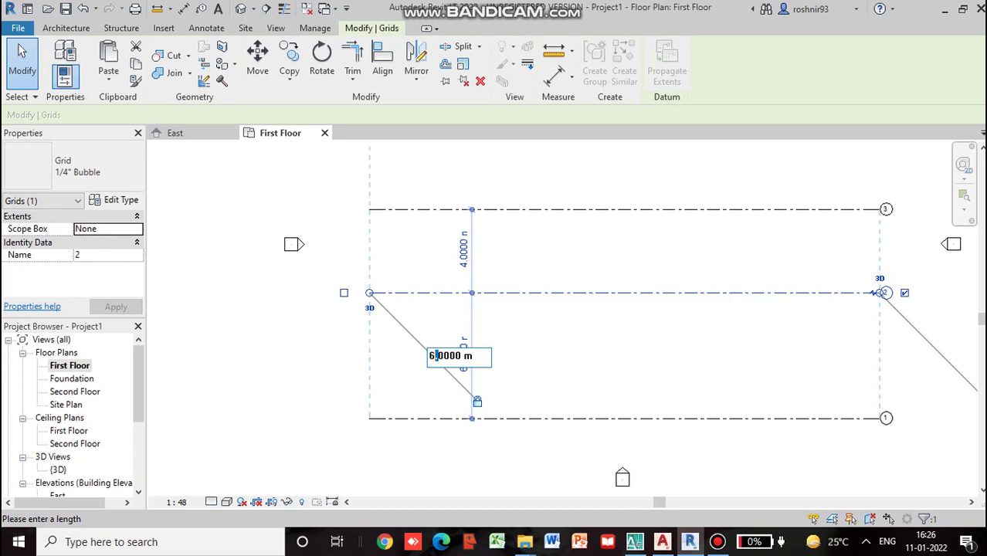
type("4")
key("Return")
scroll(321, 325, "down", 1)
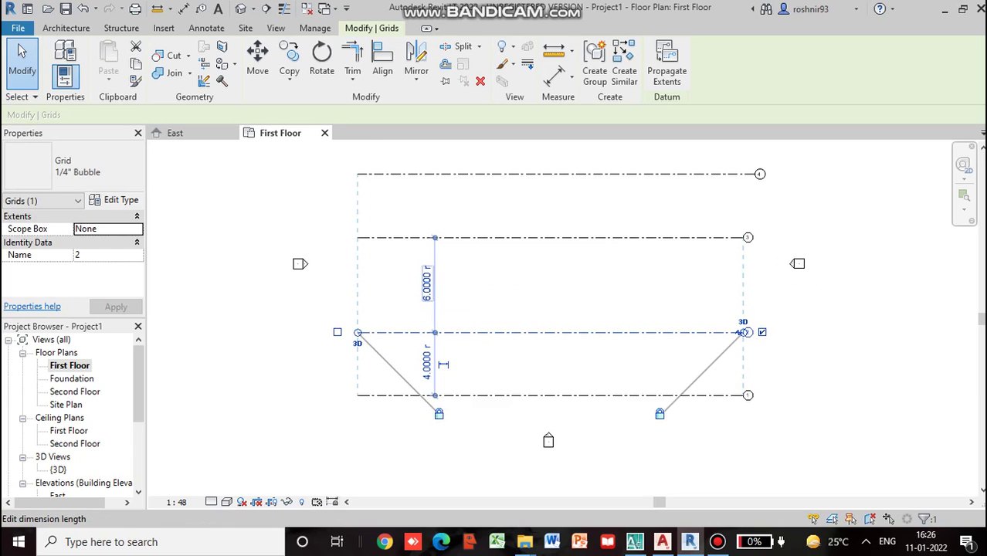
Step: Set the distance between grid lines 2 and 3 to 4 m by moving grid line 2
left_click(427, 284)
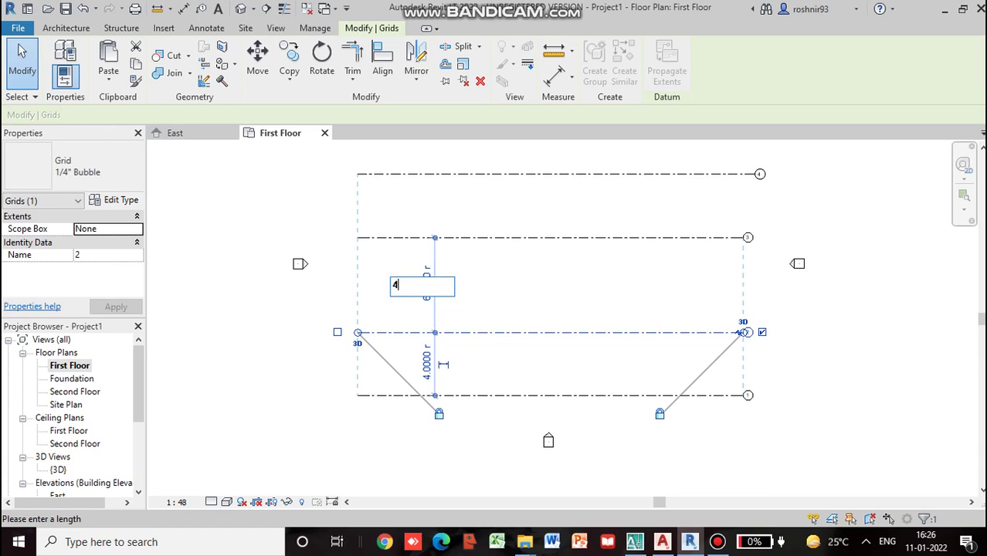
type("4")
key("Return")
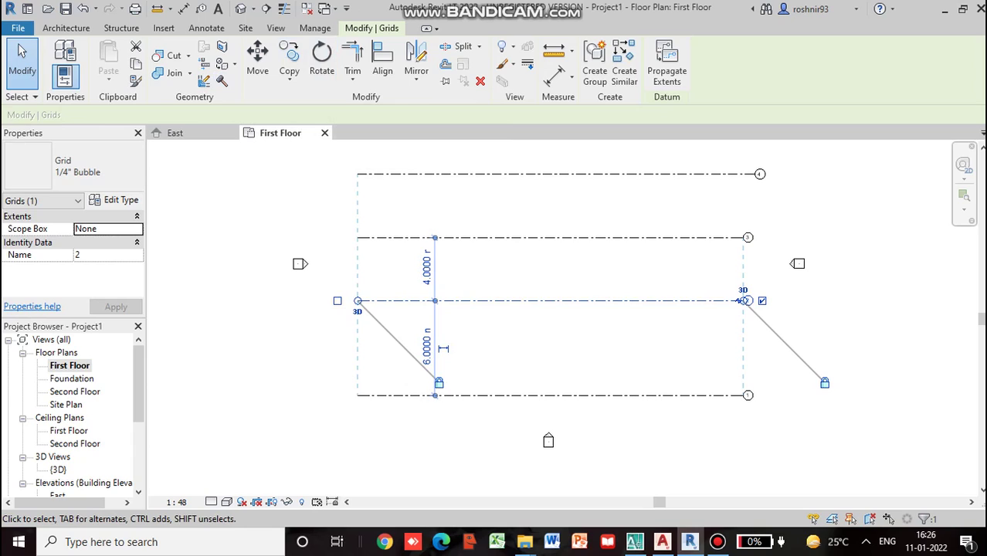
key("Escape")
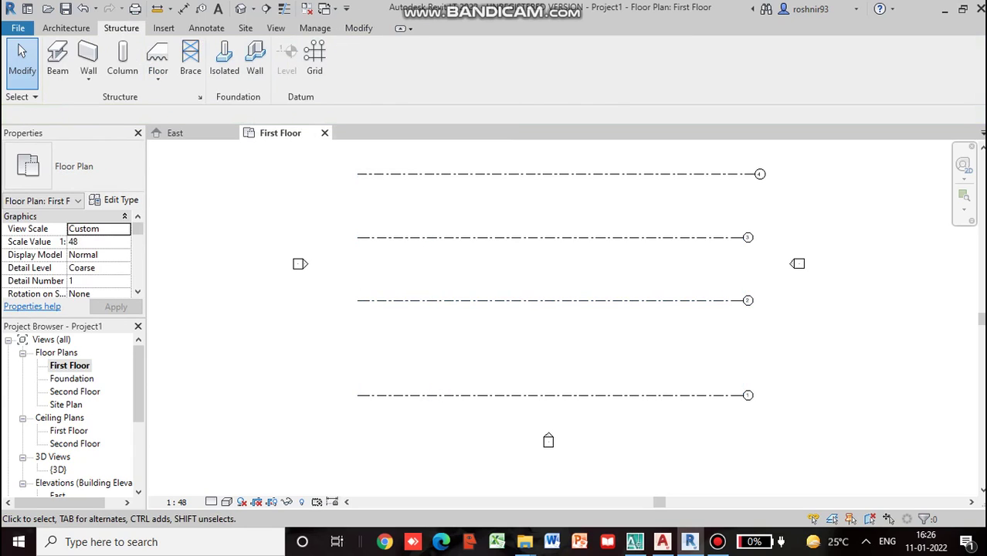
Step: Set the distance between grid lines 1 and 2 to 6 m and close the Bentley CONNECTION Client window
left_click(358, 27)
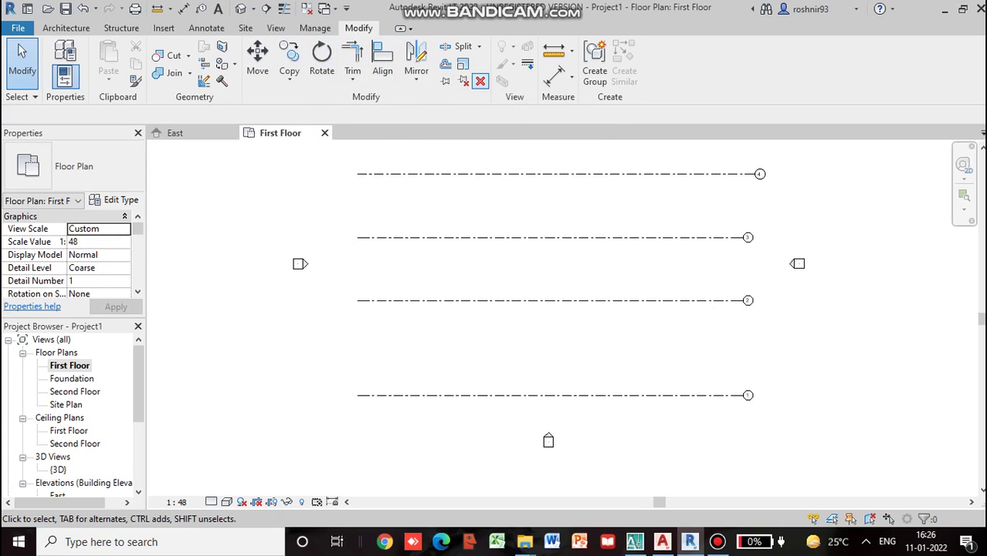
left_click(464, 238)
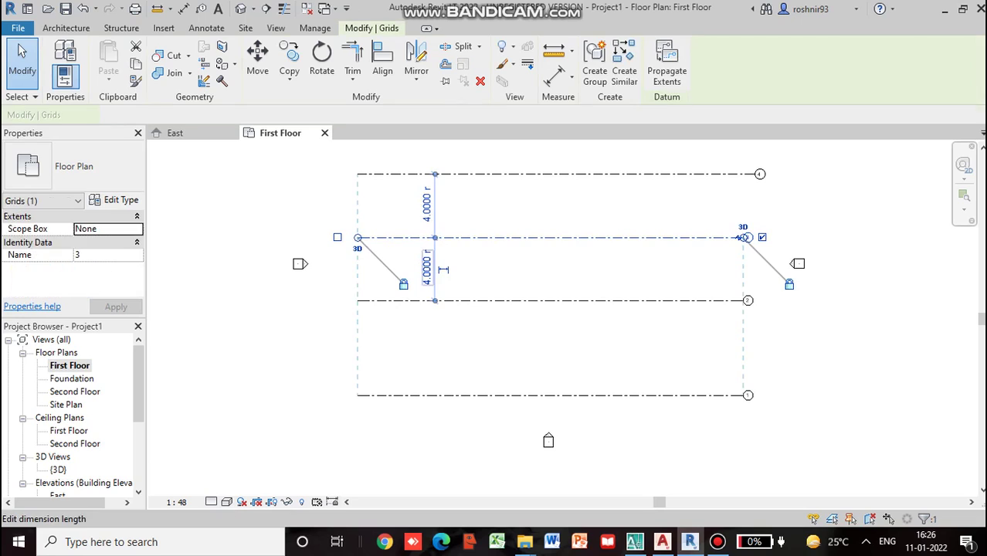
left_click(464, 301)
left_click(427, 347)
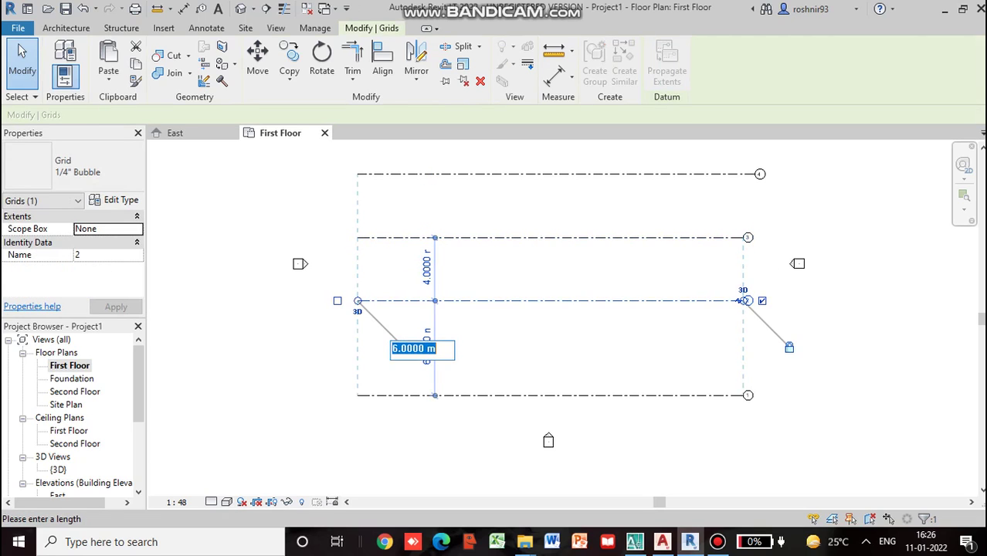
type("6")
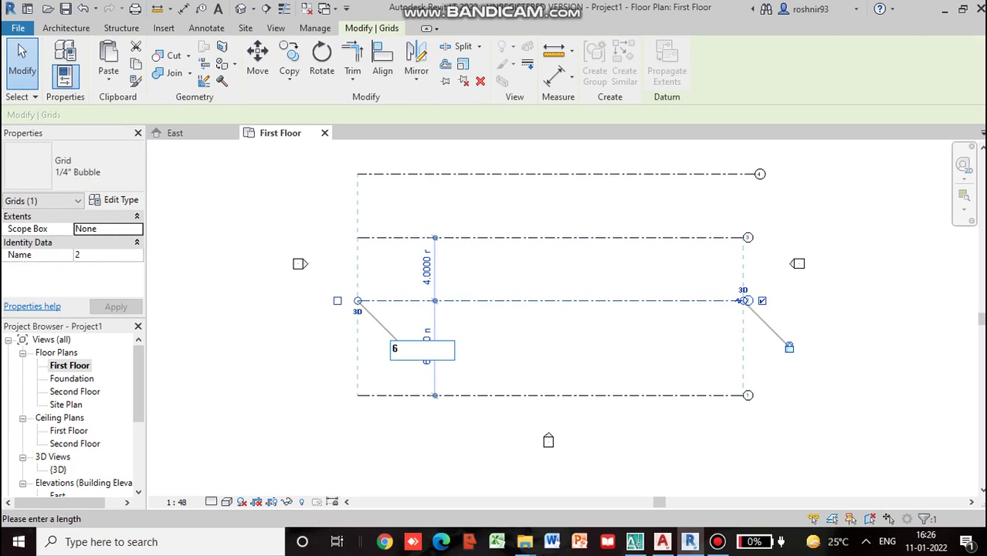
key("Return")
key("Escape")
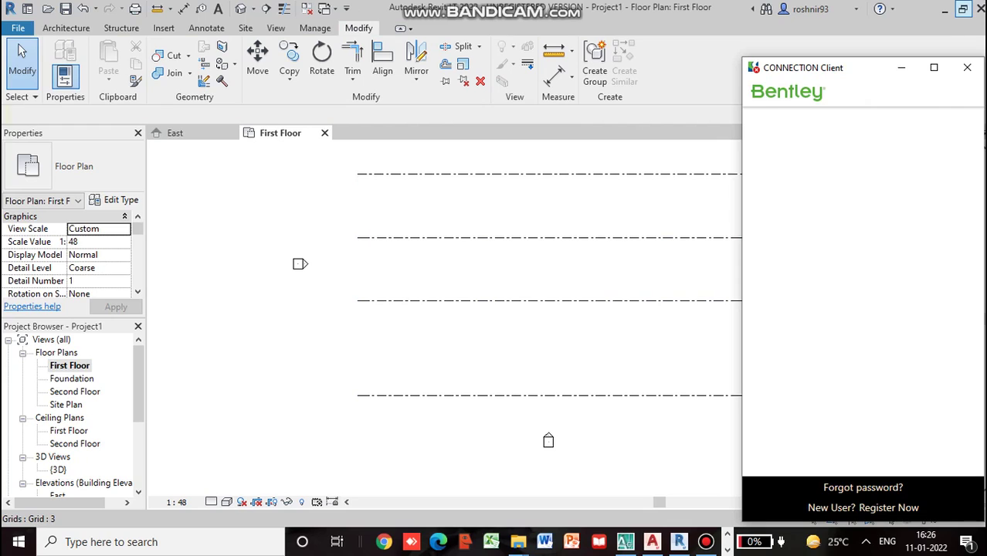
left_click(968, 68)
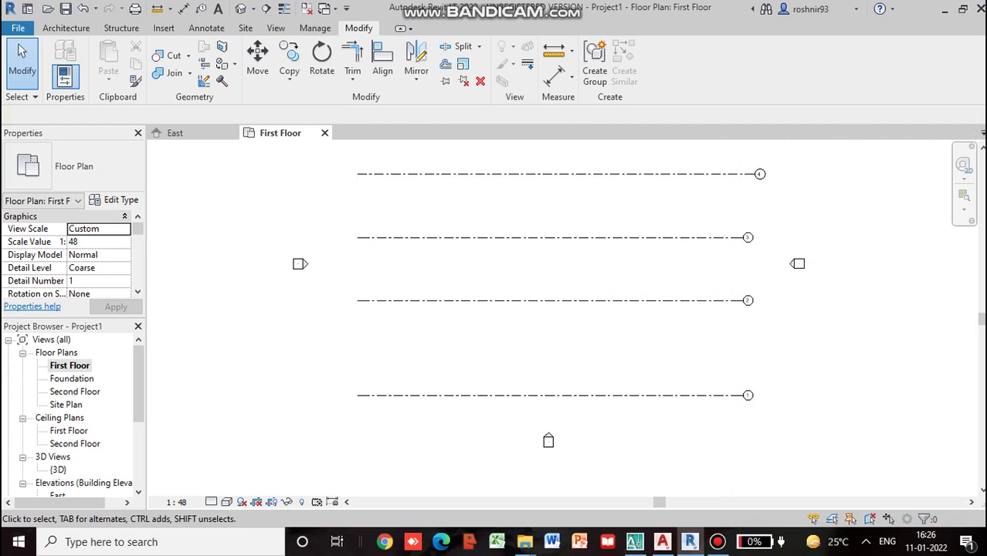
Step: Set the spacing from grid line 2 to grid line 1 to 4 m
left_click(438, 174)
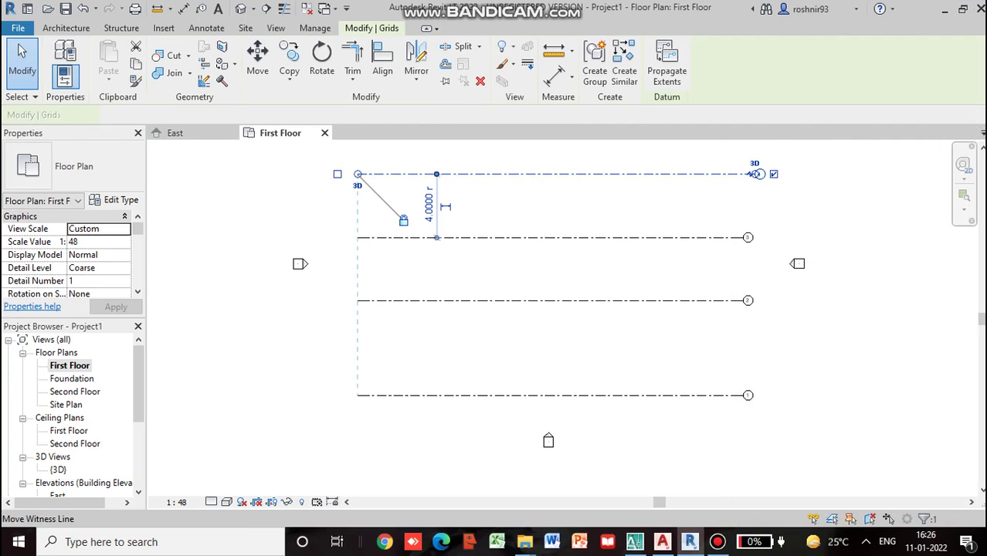
left_click(443, 238)
left_click(444, 300)
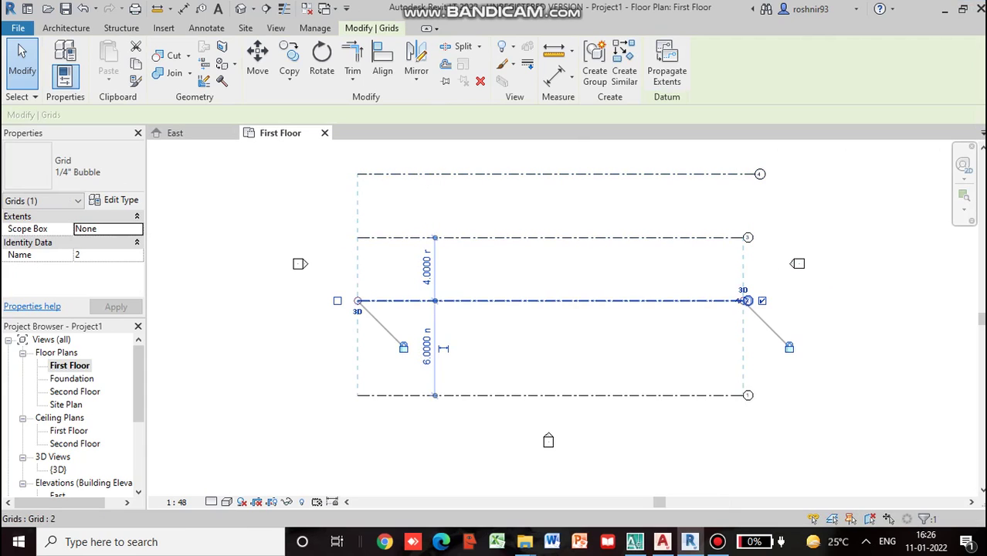
left_click(443, 349)
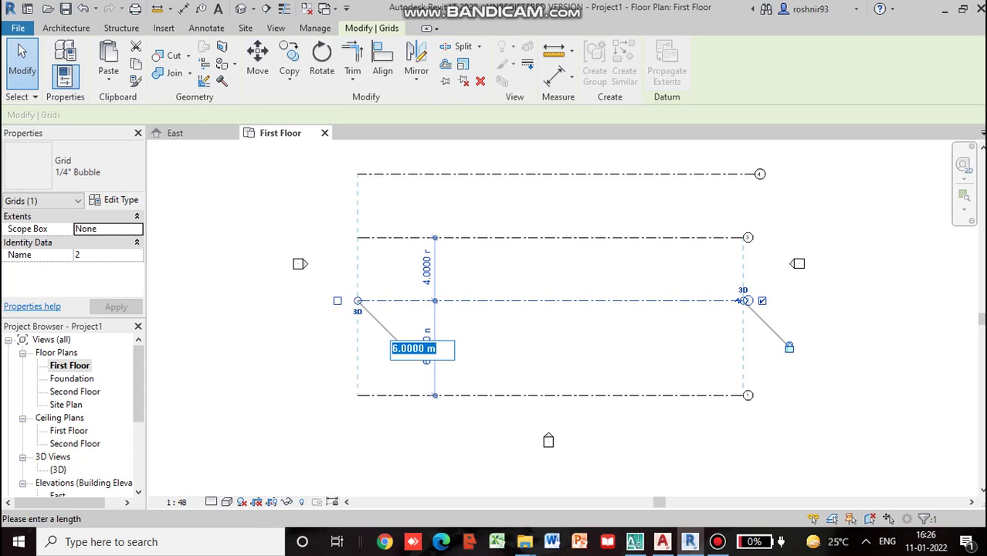
type("4")
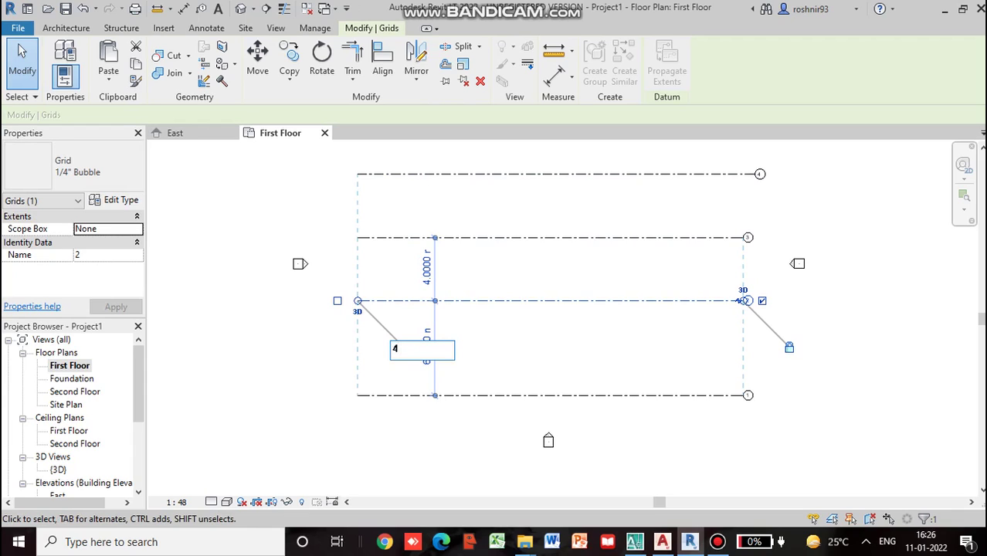
key("Return")
Step: Set the spacing from grid line 2 to grid line 3 to 4 m and deselect the grid line
left_click(427, 284)
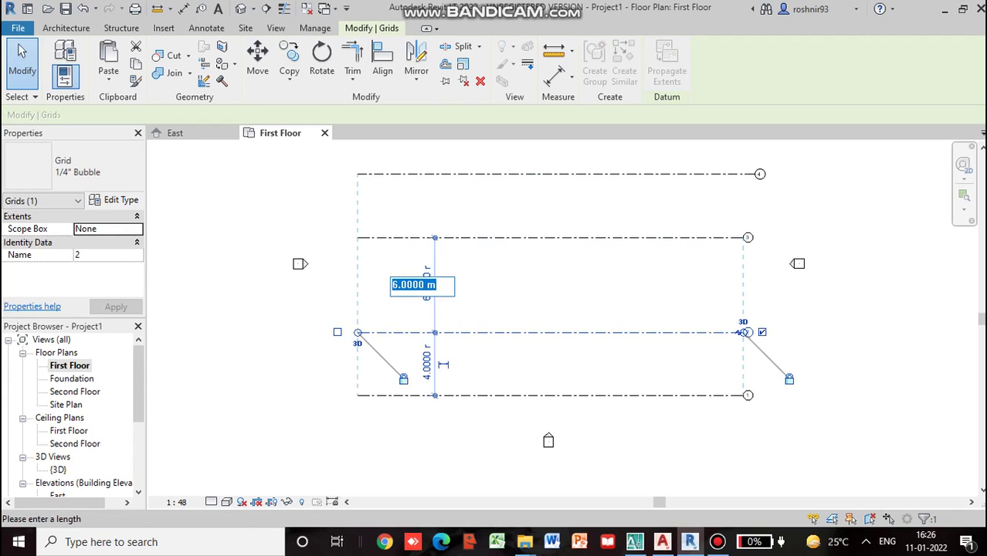
type("4")
key("Return")
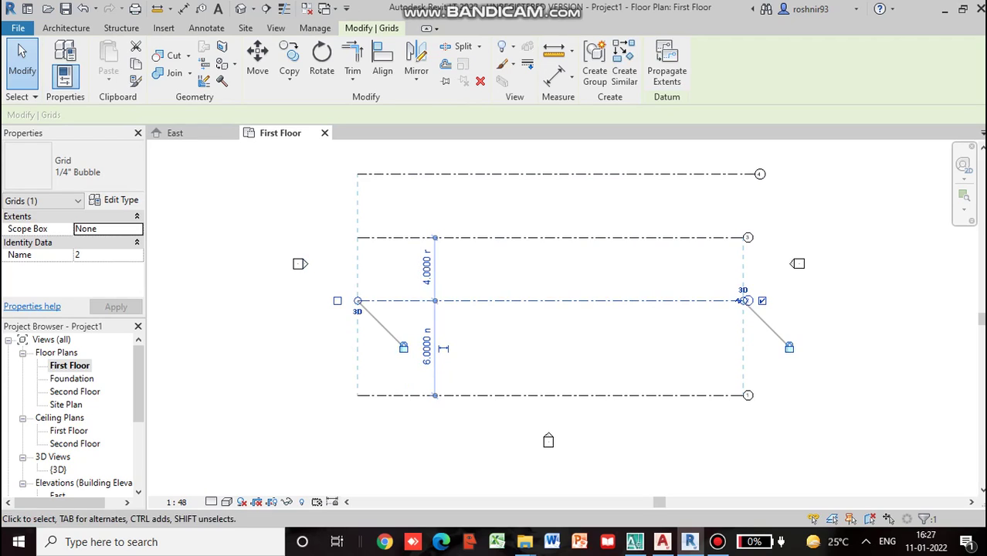
left_click(428, 269)
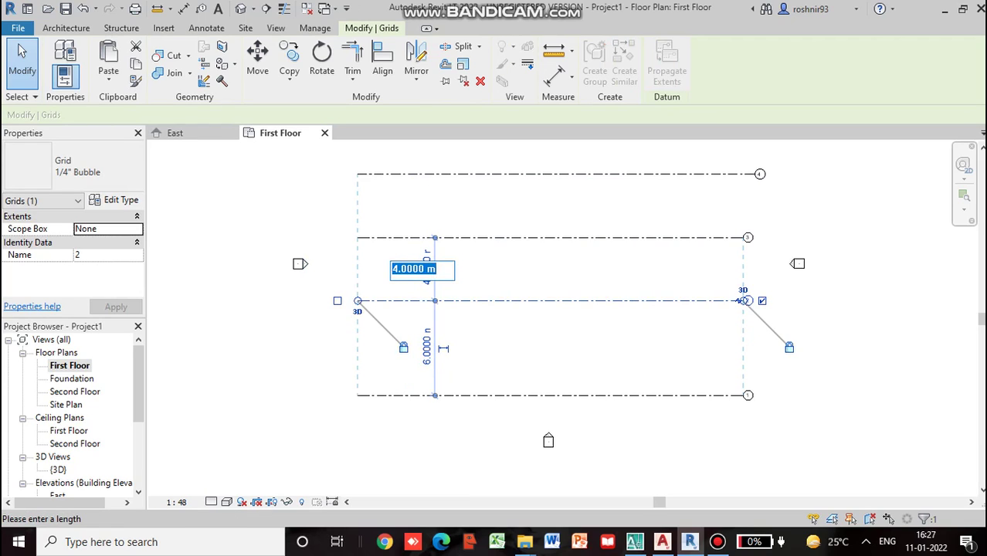
key("Return")
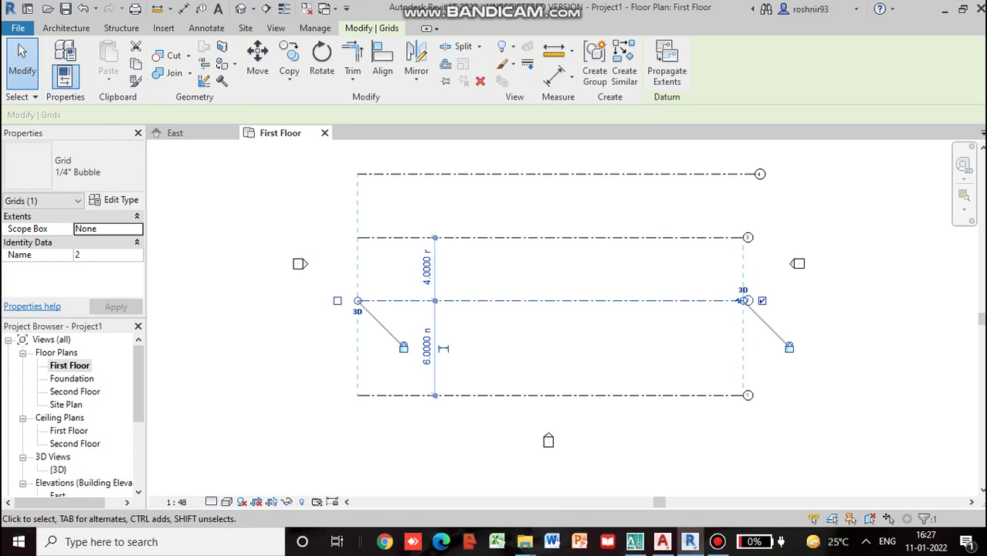
left_click(427, 269)
key("Escape")
key("Escape")
Step: Select grid line 2 and enter 4 m as its distance from grid line 1
left_click(748, 301)
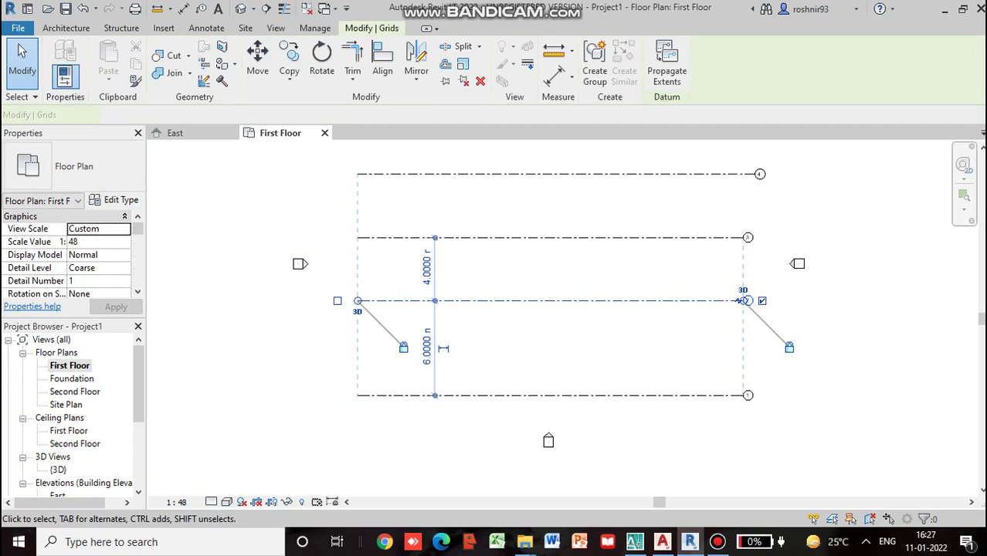
left_click(428, 348)
type("4")
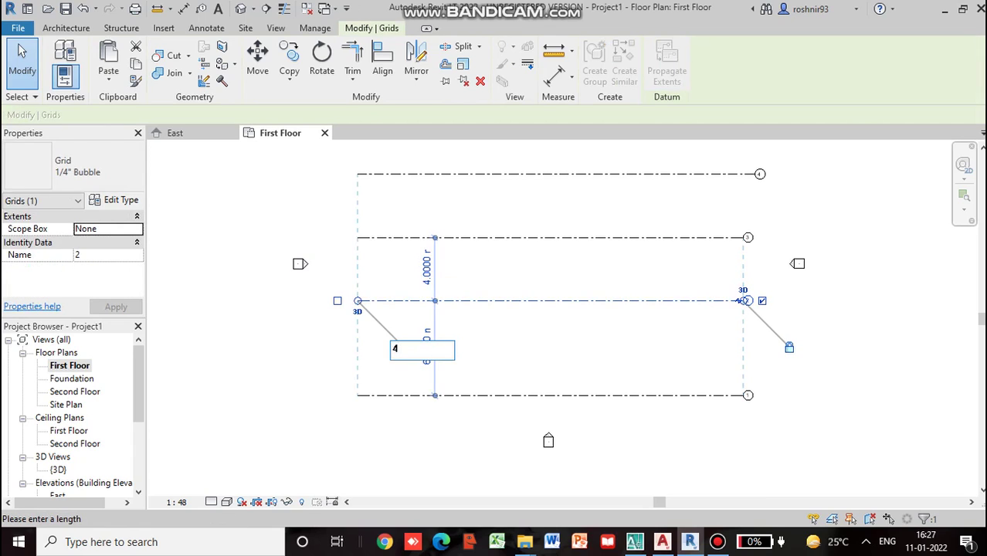
Step: Set grid 2's spacing to 4 m from grid 1, and to 4 m from grid 3
key("Return")
left_click(427, 279)
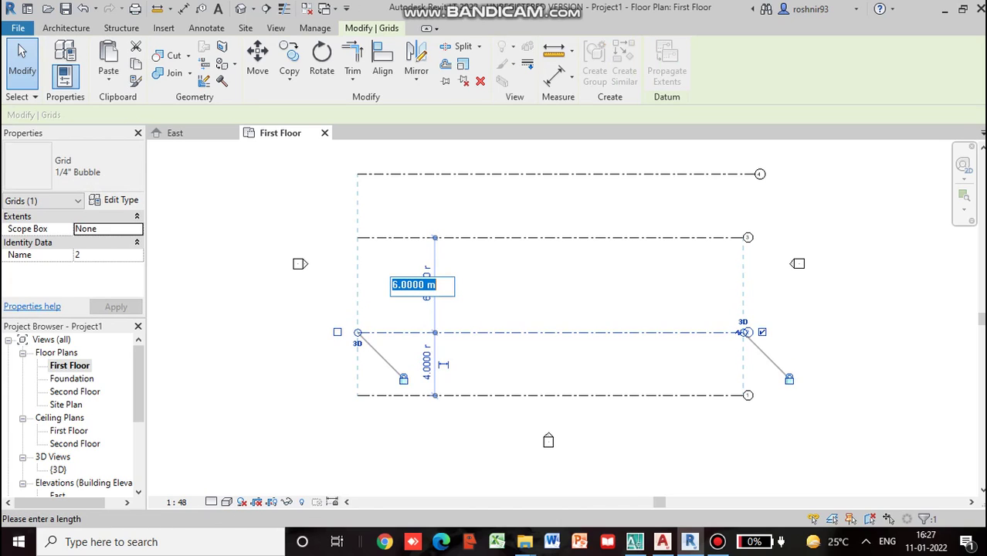
type("4")
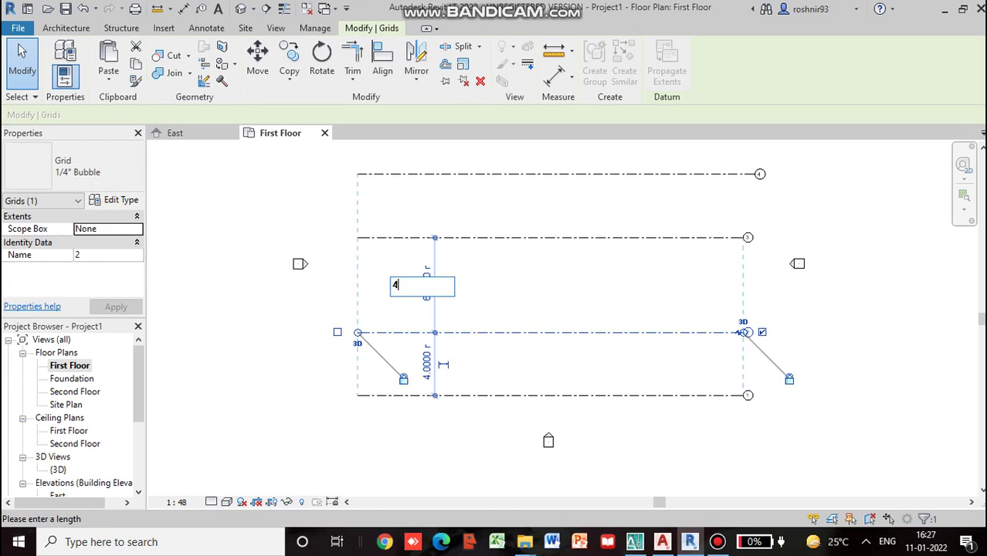
key("Return")
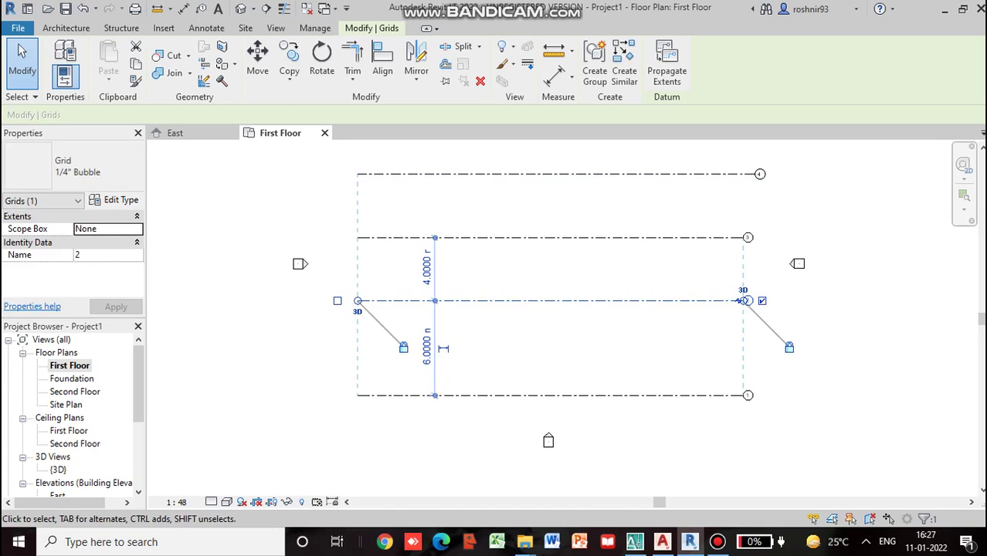
key("Escape")
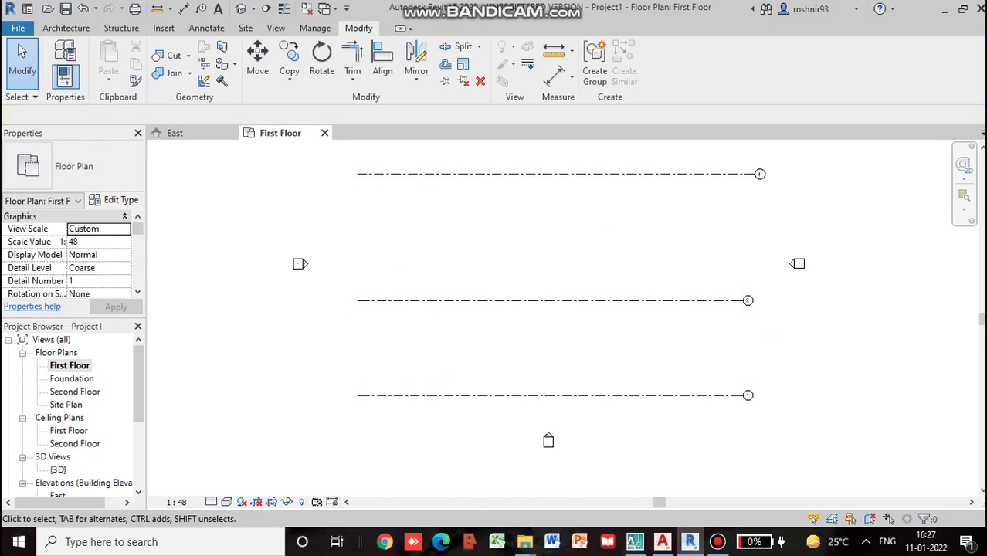
Step: Delete the two grid lines above grid 2 and set grid 2's distance from grid 1 to 4 m
left_click(387, 174)
key("Delete")
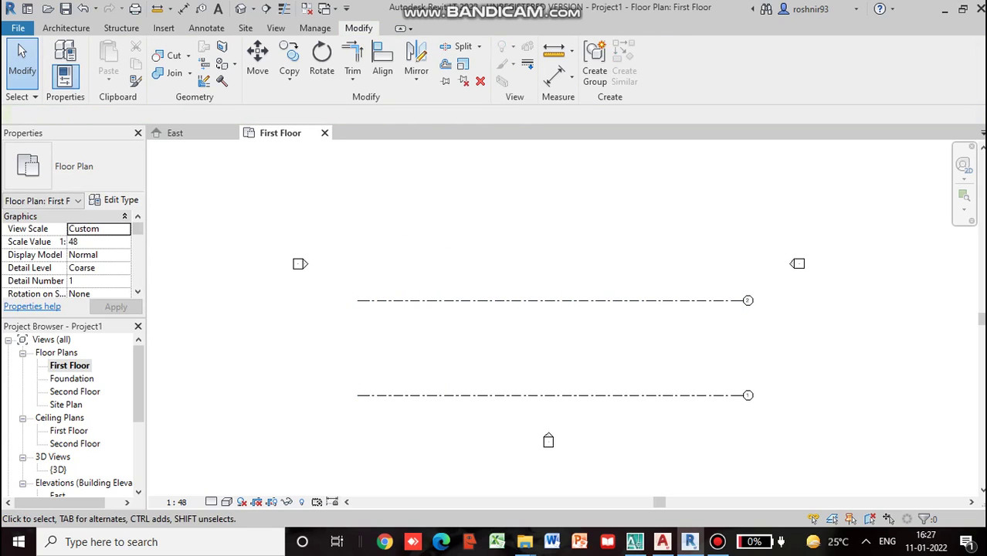
left_click(434, 301)
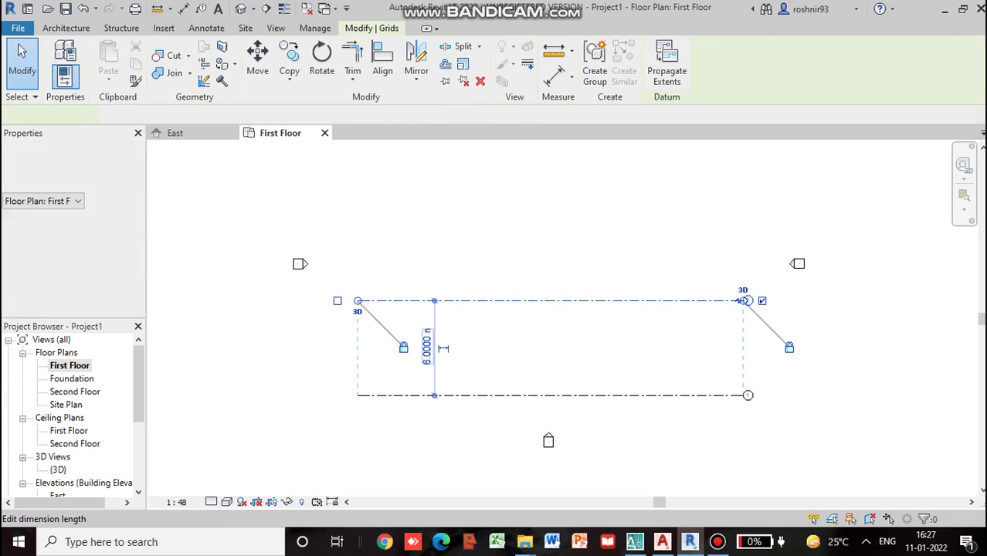
left_click(428, 346)
type("4")
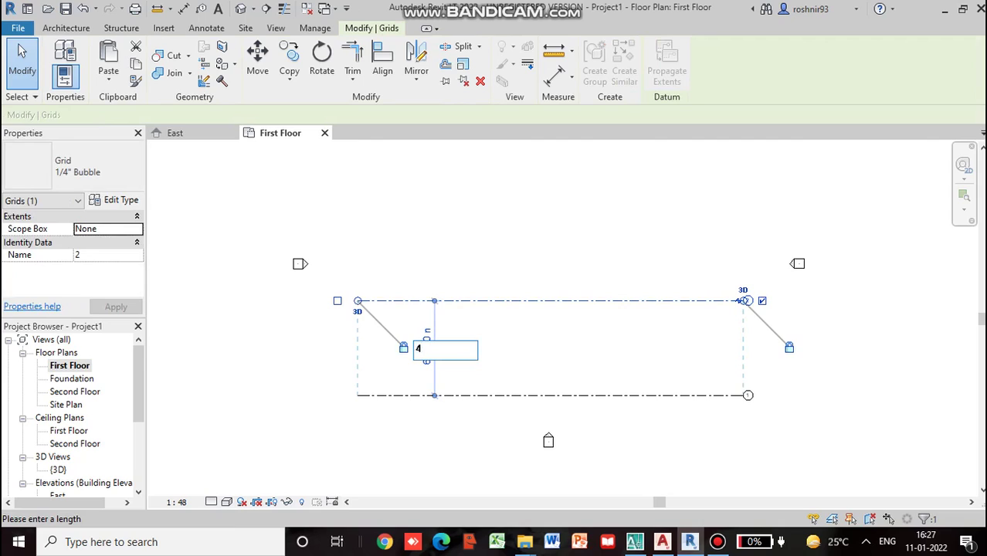
key("Return")
key("Escape")
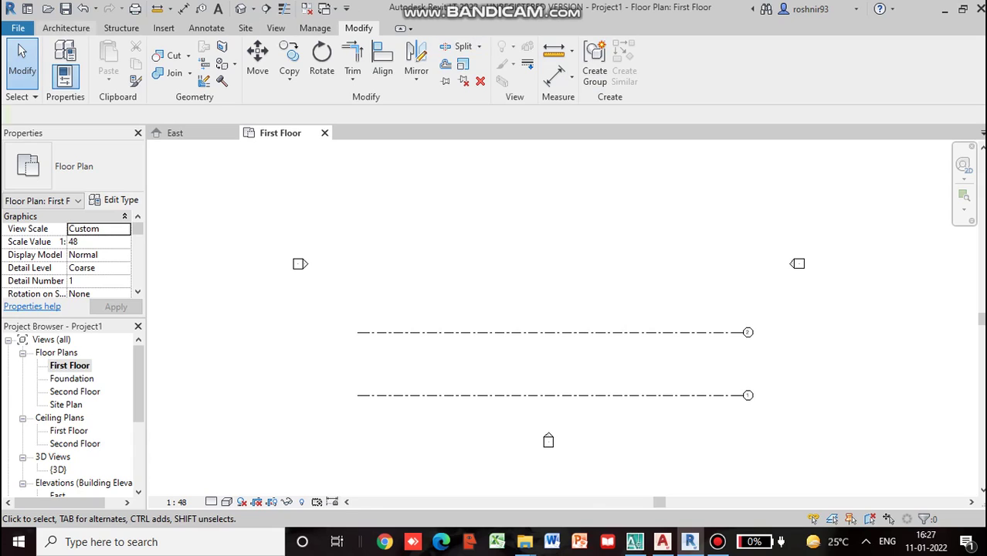
Step: Draw a horizontal grid line about 2.8 m above grid 2, starting in line with the other grids' bubble-free ends
left_click(163, 28)
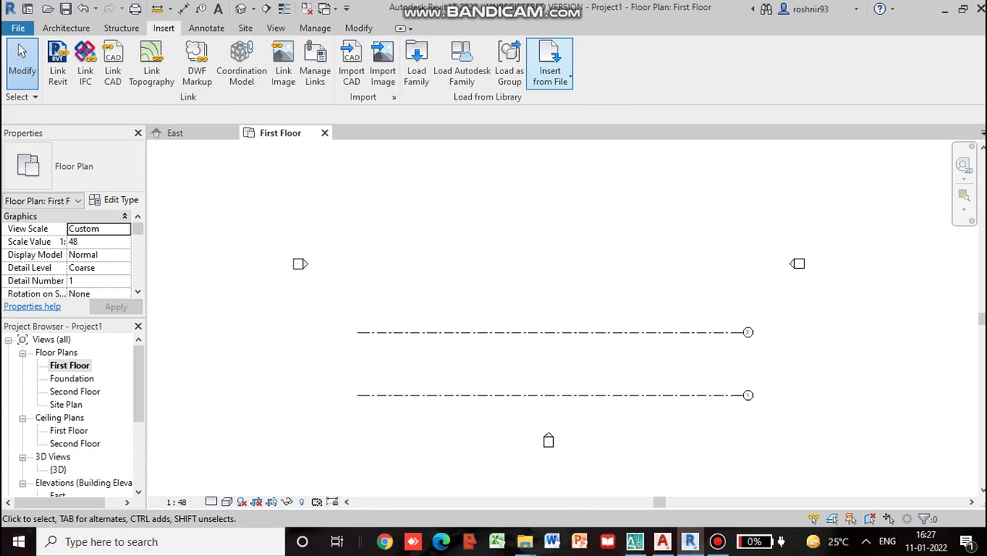
left_click(122, 28)
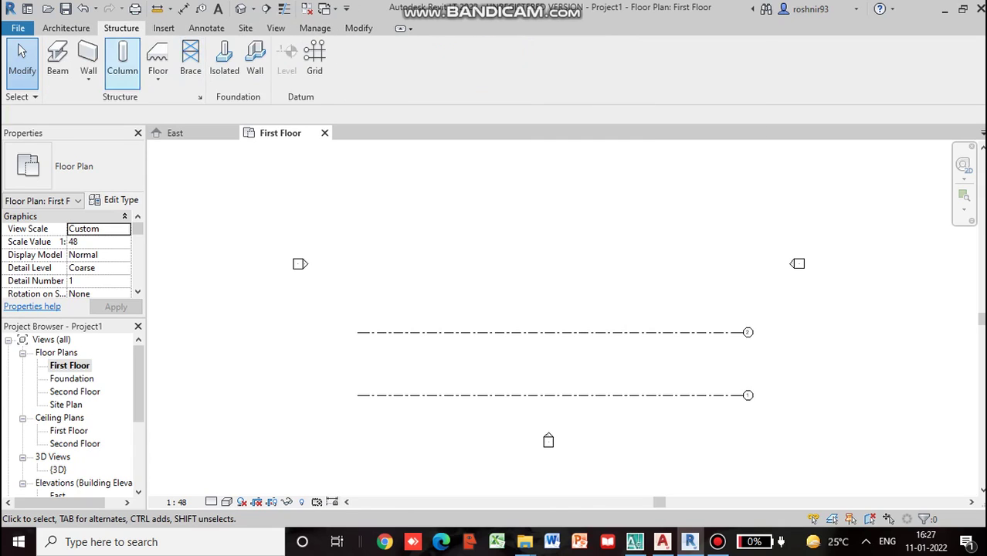
left_click(314, 62)
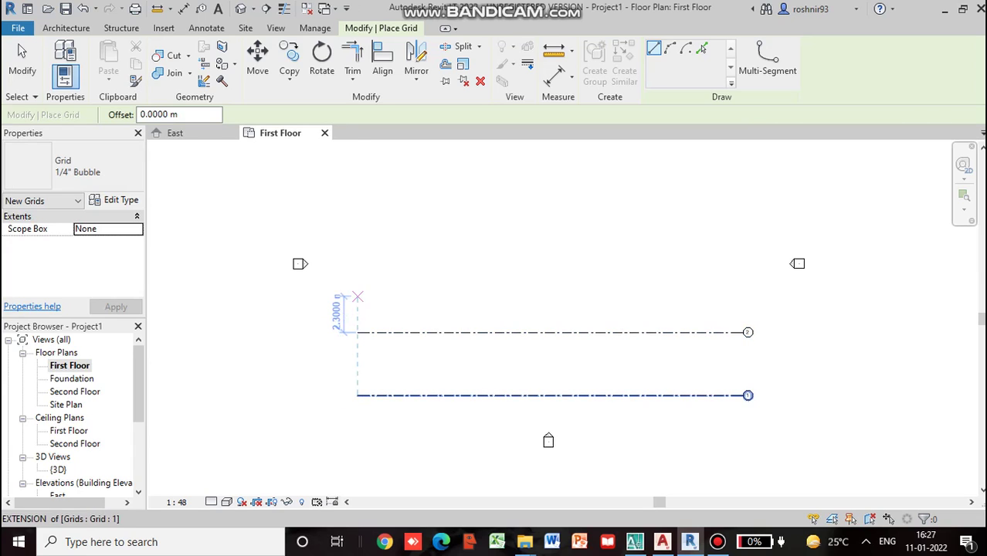
left_click(357, 289)
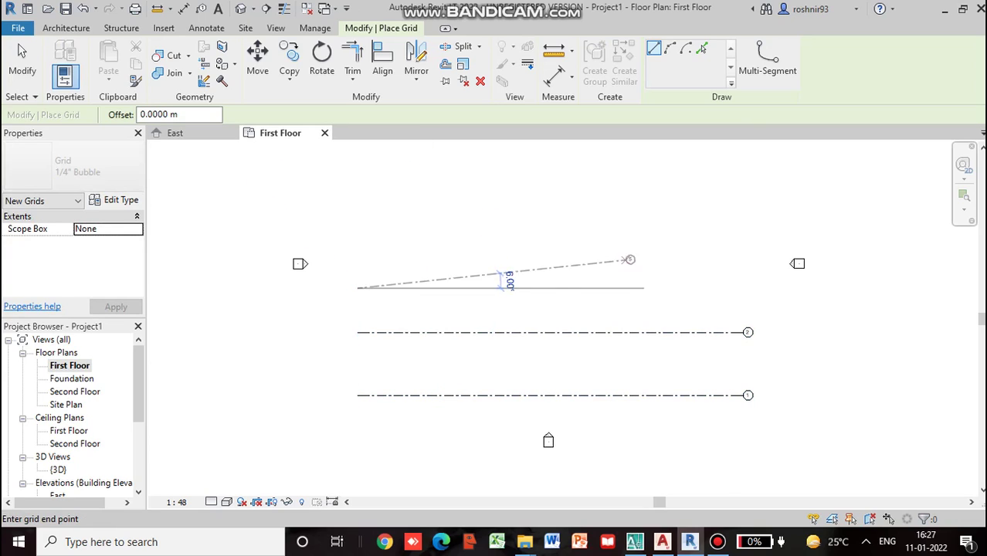
left_click(738, 288)
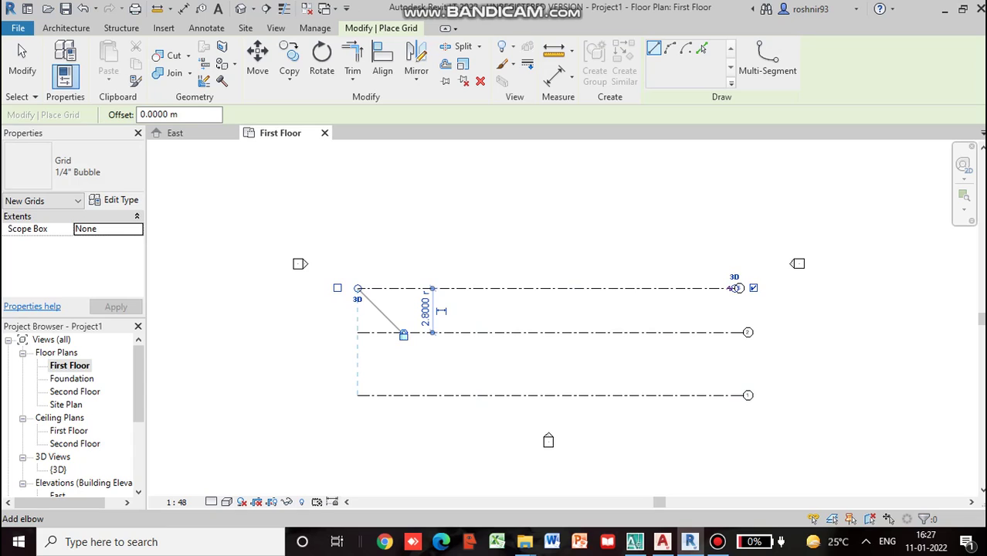
key("Escape")
left_click(431, 288)
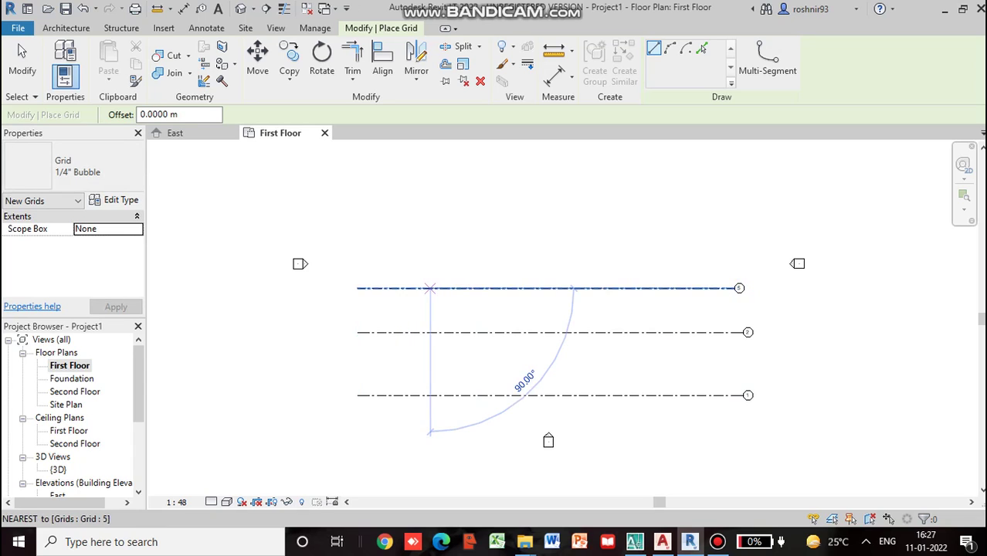
key("Escape")
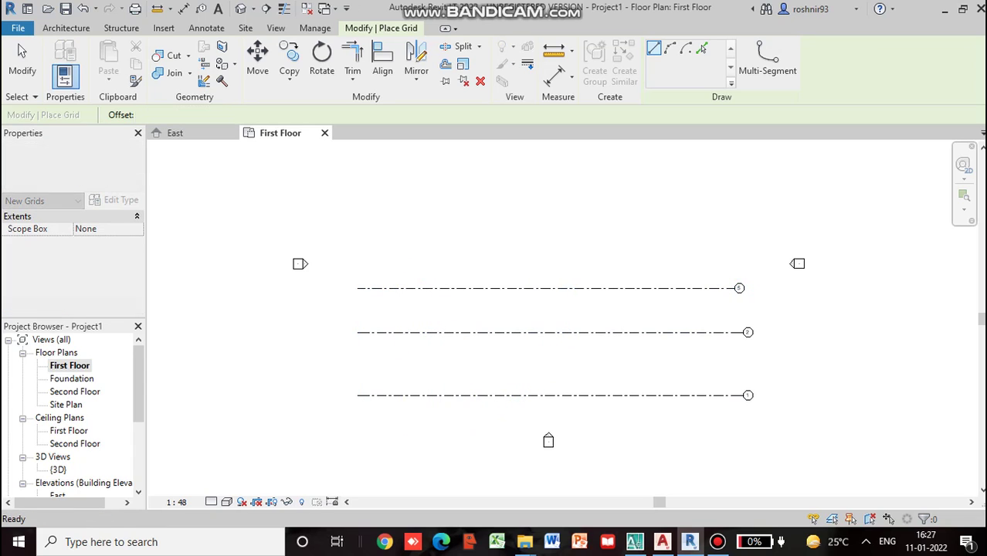
key("Escape")
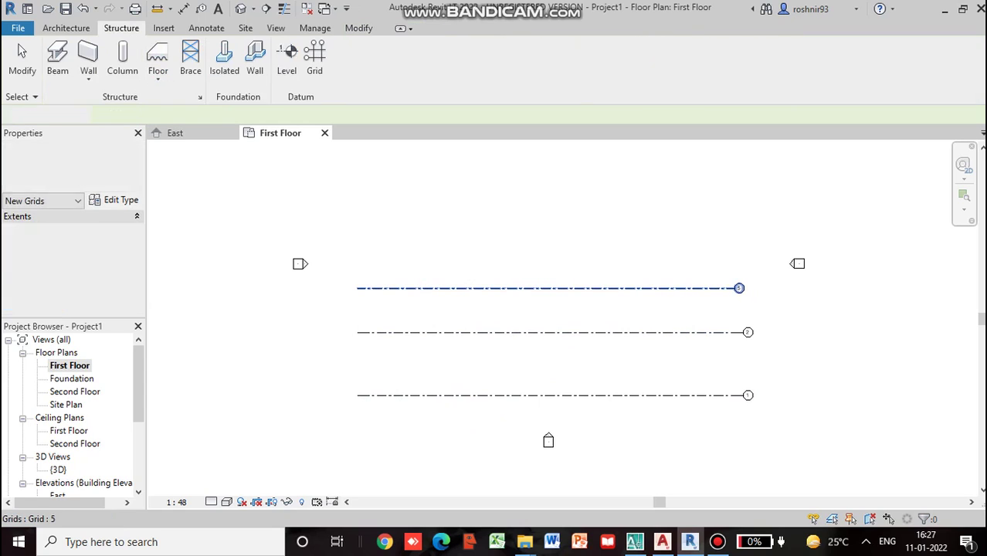
Step: Set the distance between the new third horizontal grid line and grid 2 to 4 m
left_click(408, 288)
right_click(408, 288)
key("Escape")
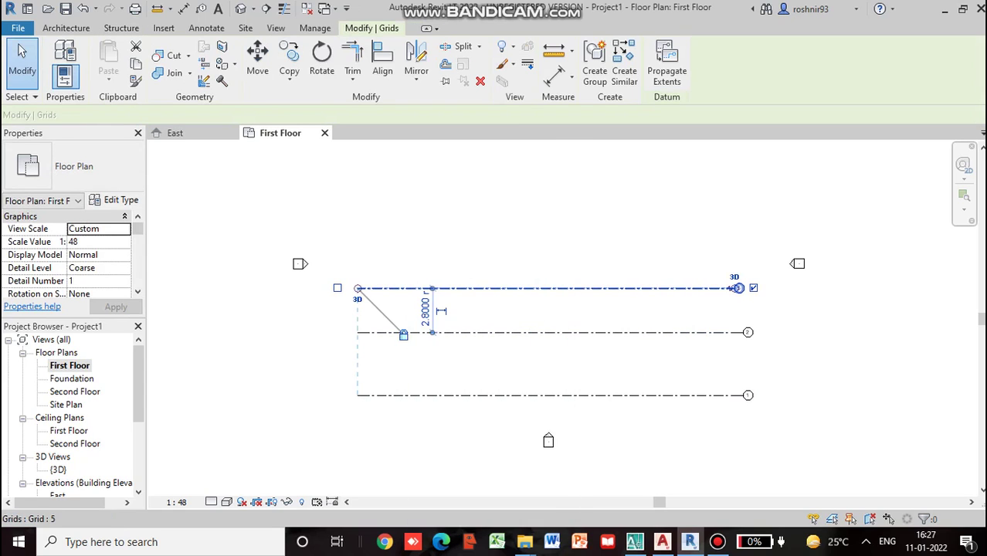
left_click(426, 309)
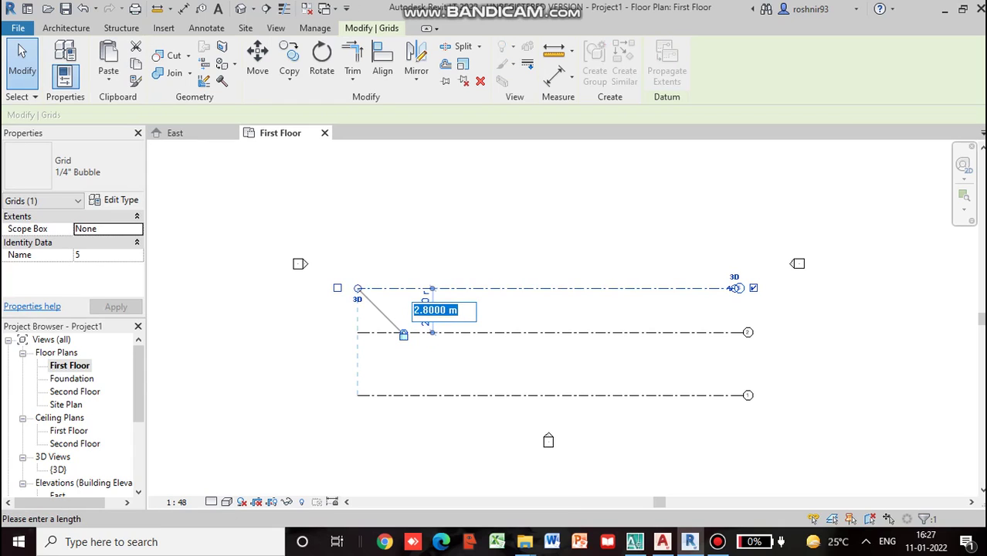
type("4")
key("Return")
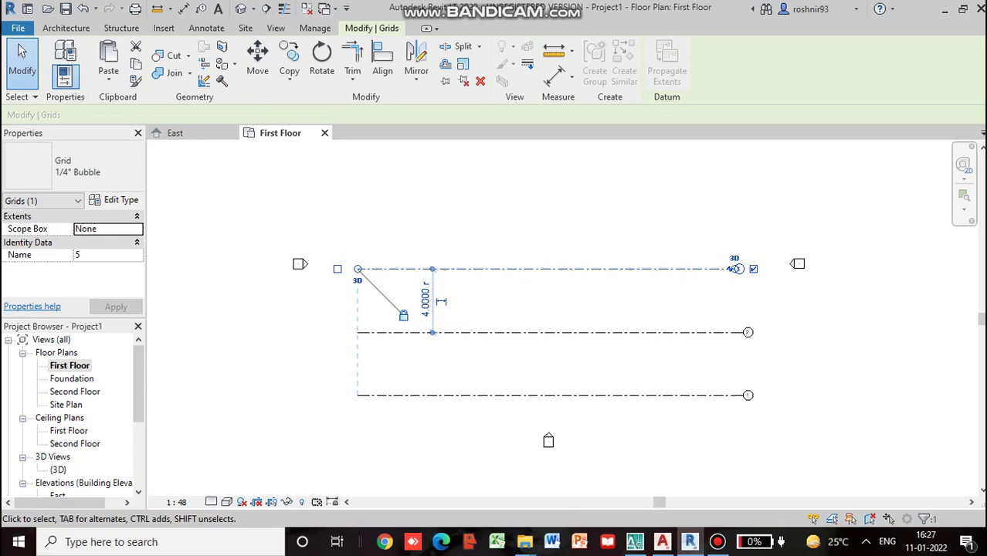
key("Escape")
Step: Draw a fourth horizontal grid line about 4.8 m above the third, with its ends aligned to the lower grids
middle_click_drag(384, 271, 349, 333)
scroll(348, 337, "down", 1)
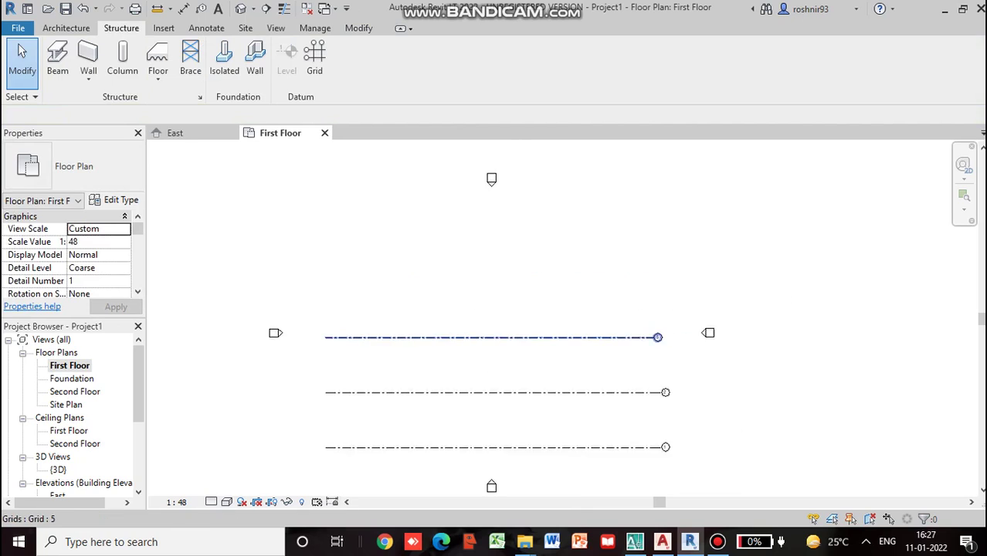
scroll(372, 337, "down", 1)
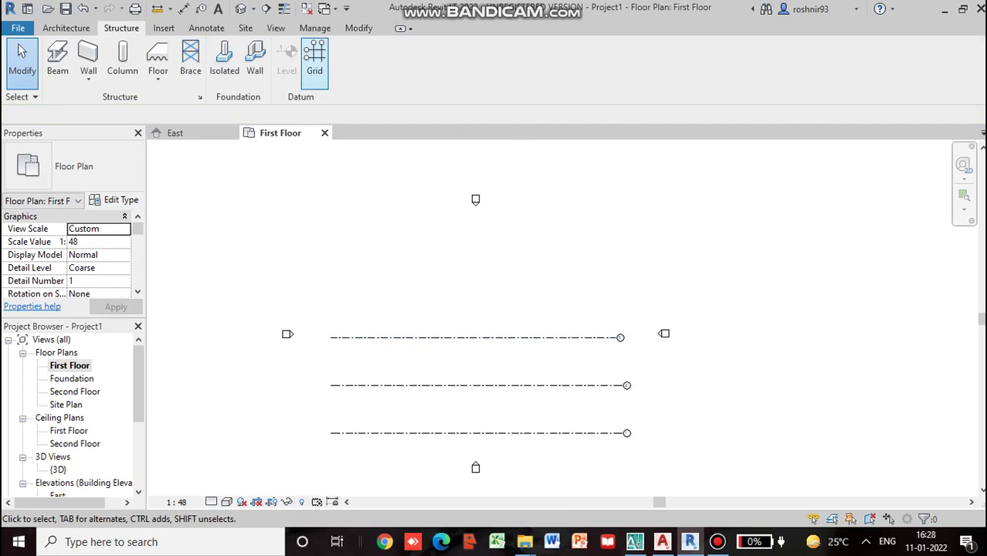
left_click(315, 58)
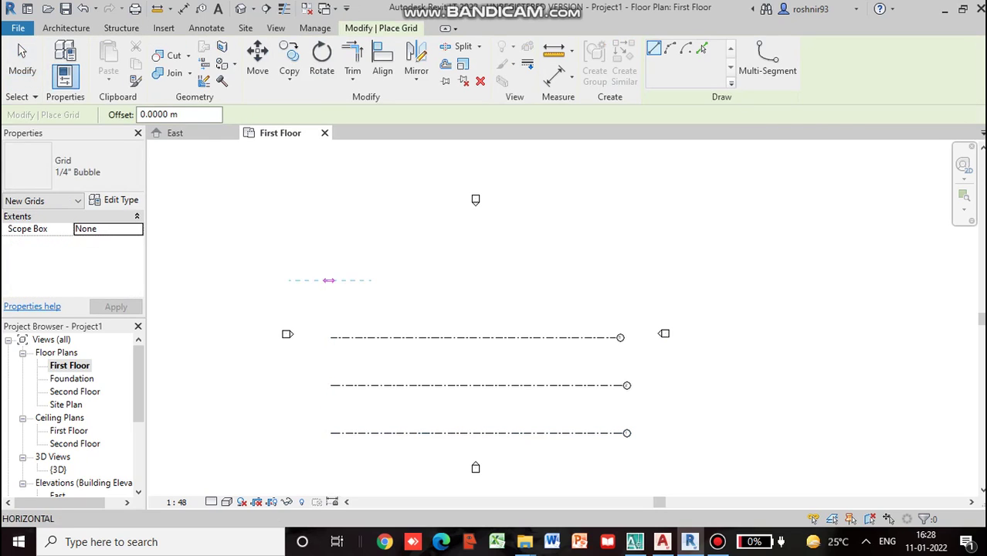
left_click(329, 280)
left_click(627, 279)
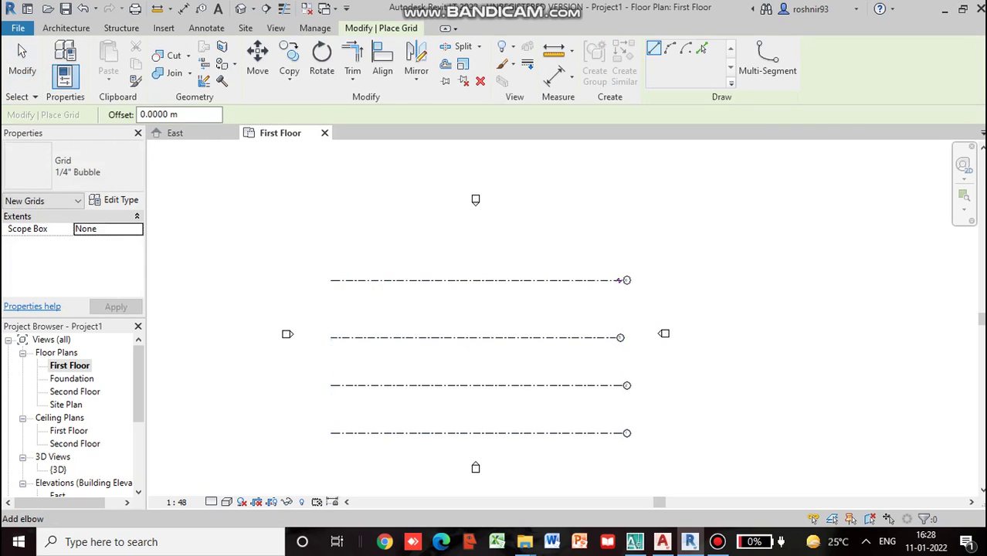
key("Escape")
key("Escape")
Step: Set the distance between the topmost grid line and the one below it to 4 m
left_click(619, 280)
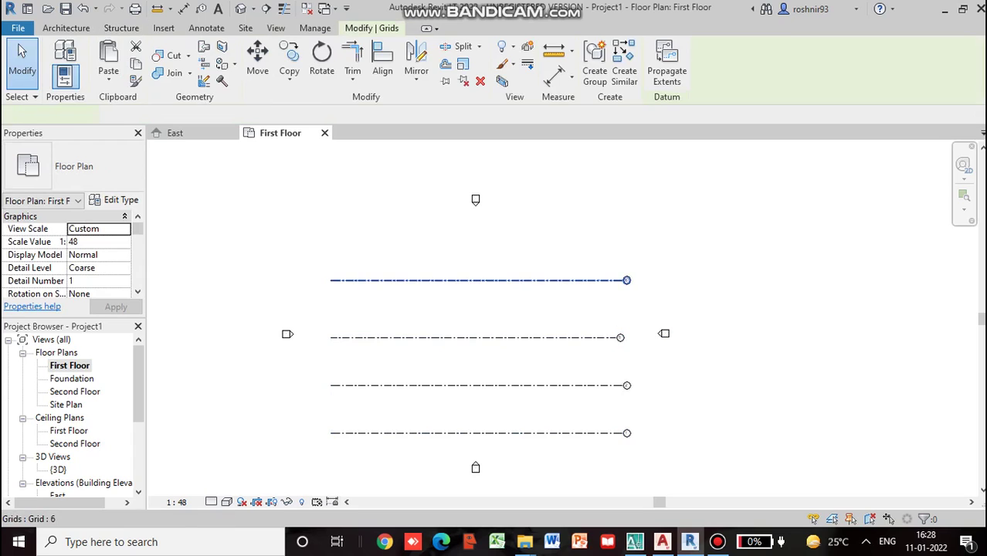
left_click(381, 309)
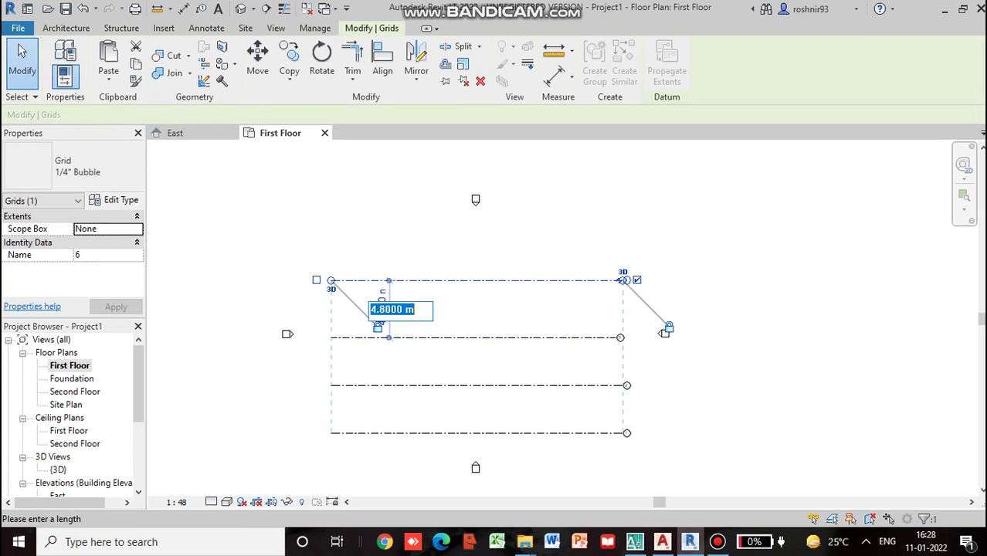
type("4")
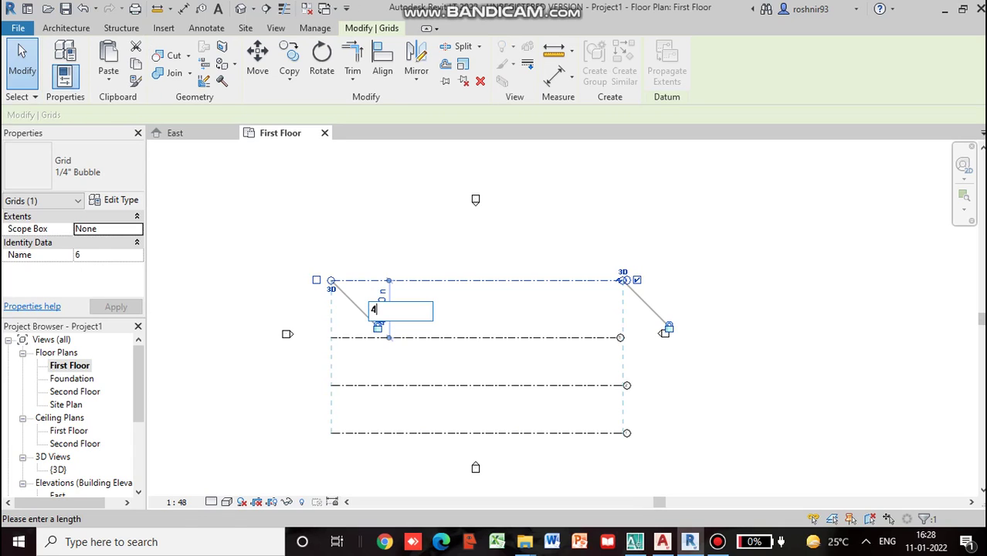
key("Return")
key("Escape")
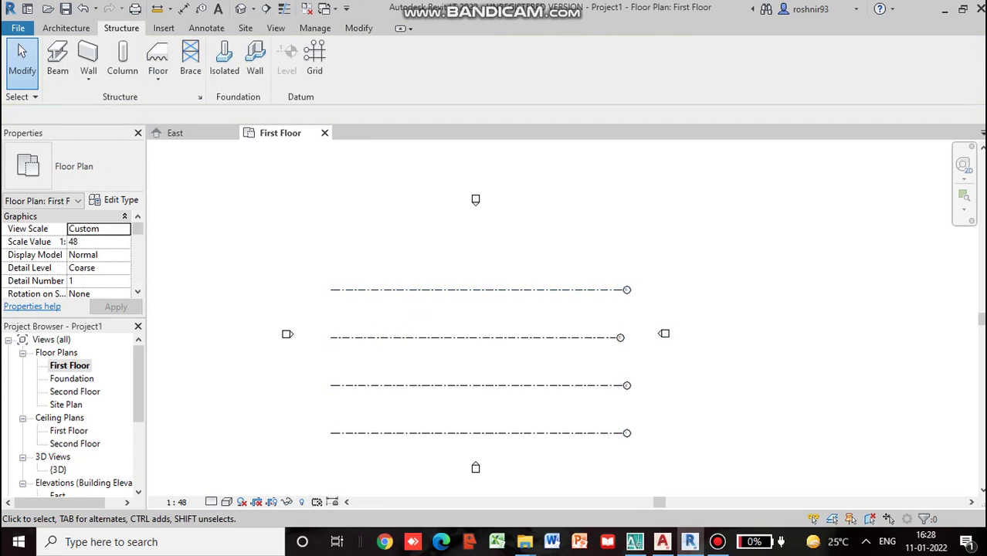
Step: Draw four vertical grid lines about 5 m apart across all horizontal grids, with their bubbles at the upper ends
scroll(492, 349, "down", 3)
middle_click_drag(491, 349, 492, 268)
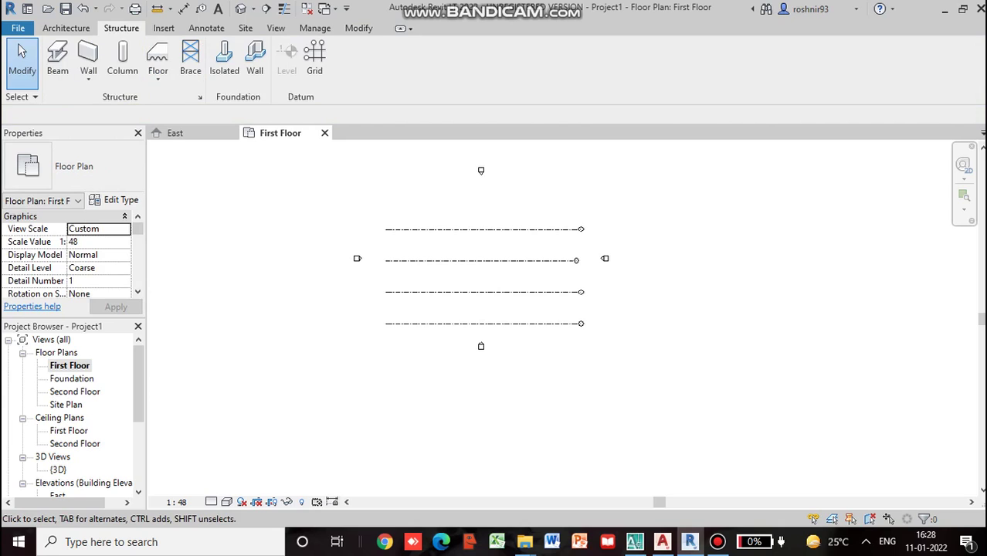
left_click(314, 58)
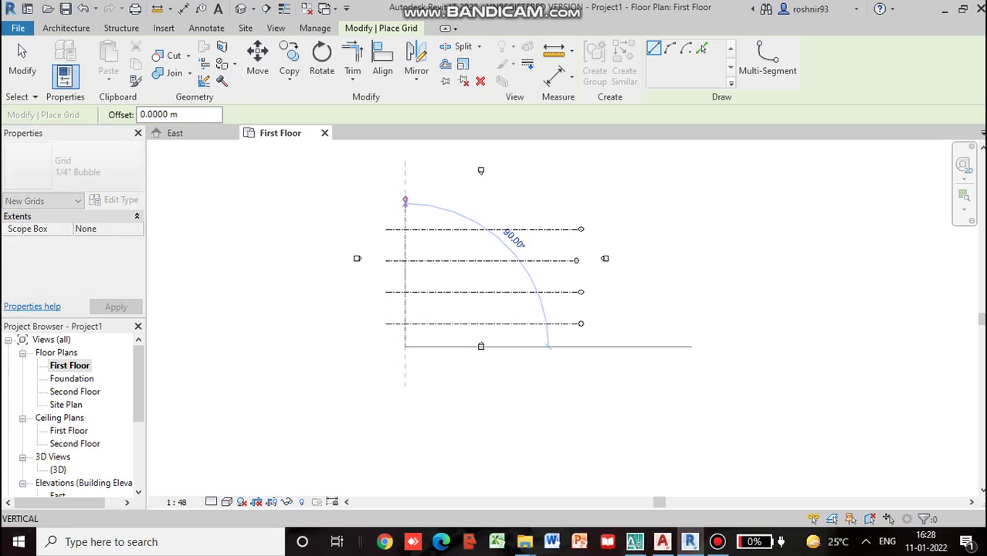
left_click(405, 348)
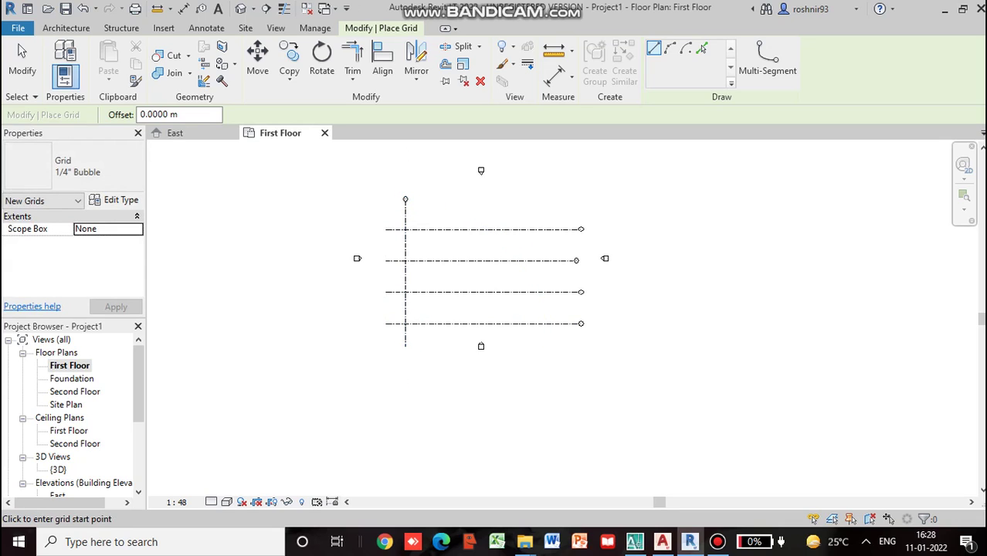
left_click(445, 347)
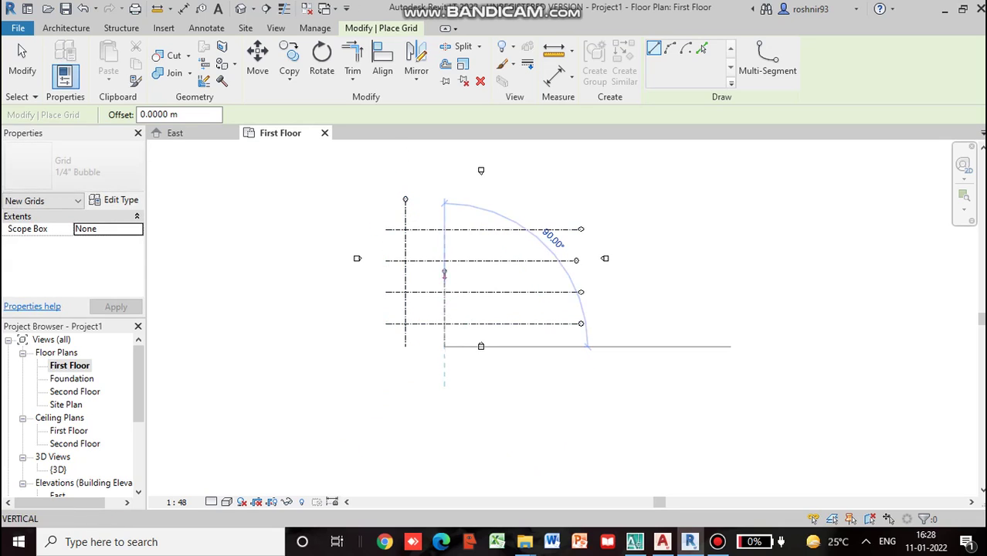
left_click(445, 204)
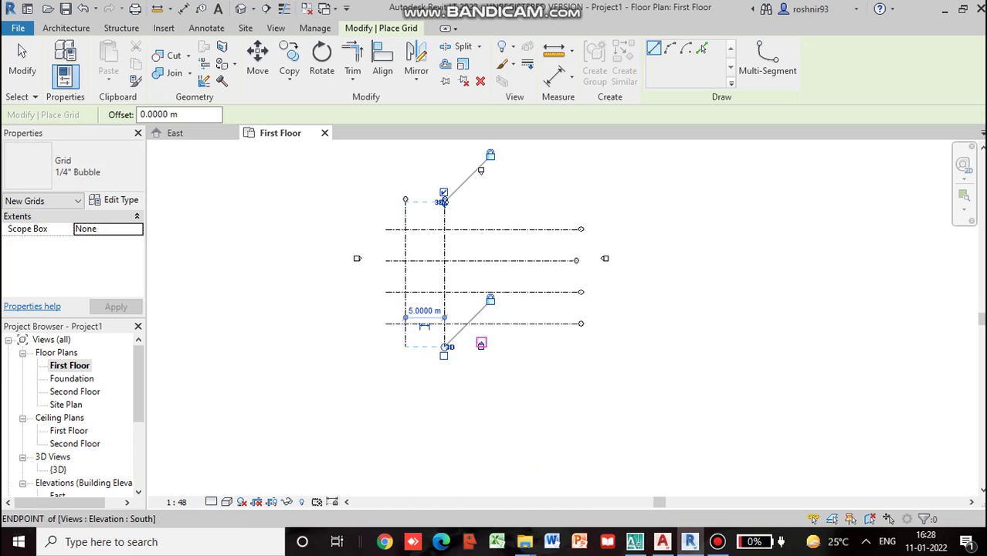
left_click(481, 347)
left_click(480, 201)
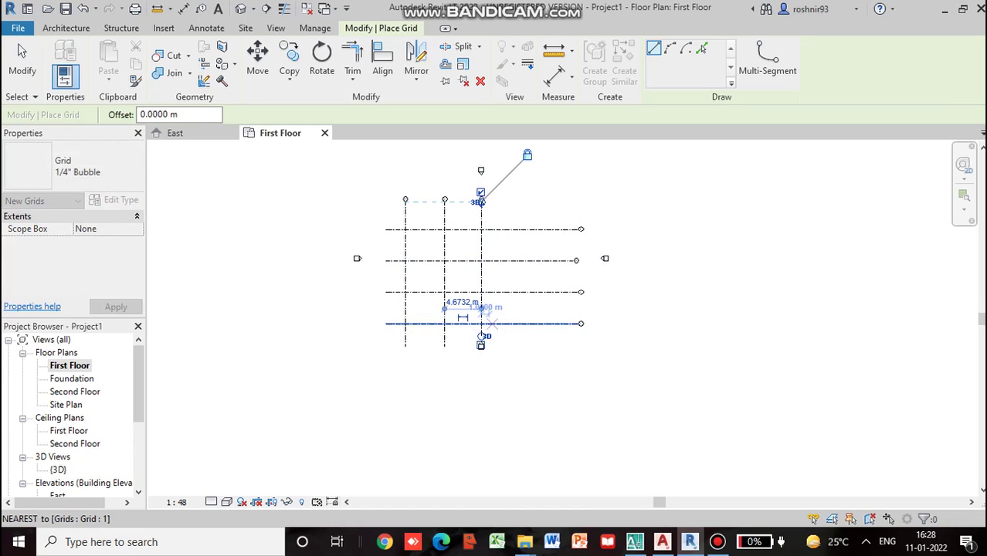
left_click(521, 335)
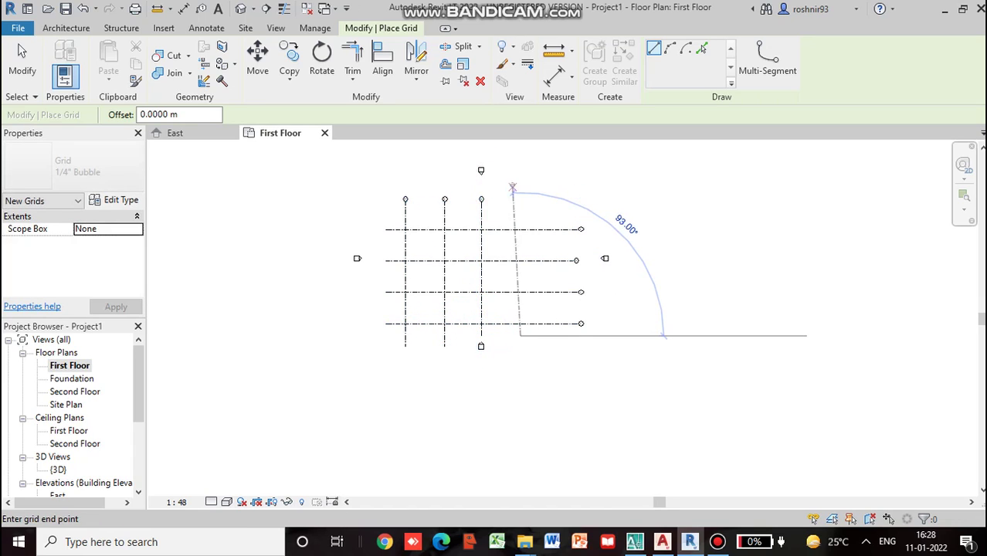
left_click(521, 200)
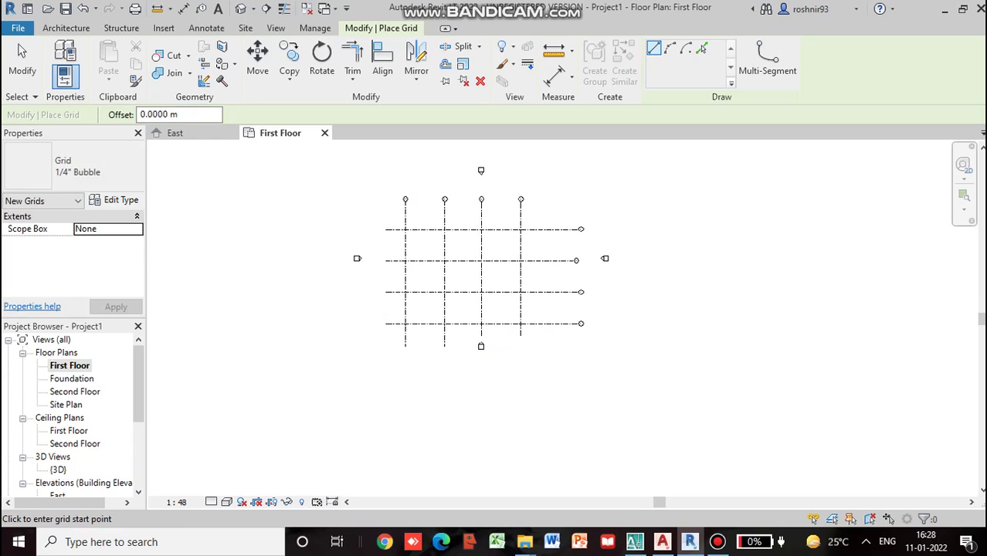
Step: Set the distance between the first and second vertical grid lines from the left to 4 m
key("Escape")
left_click(444, 309)
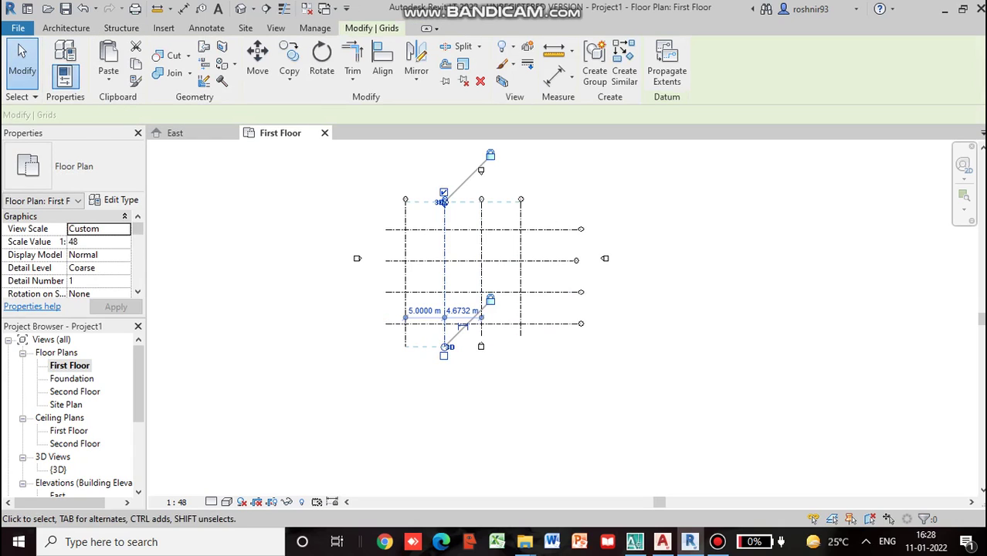
left_click(424, 311)
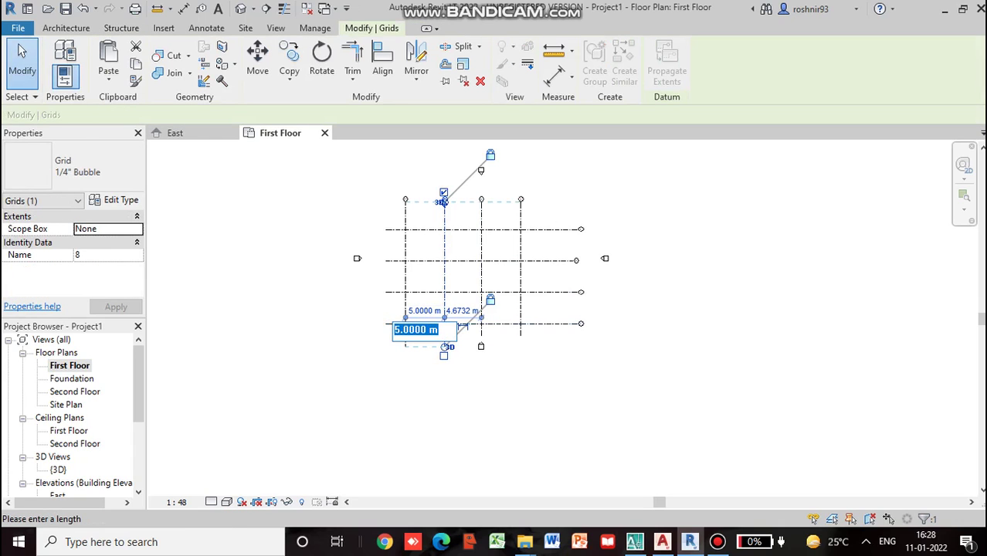
type("4")
key("Return")
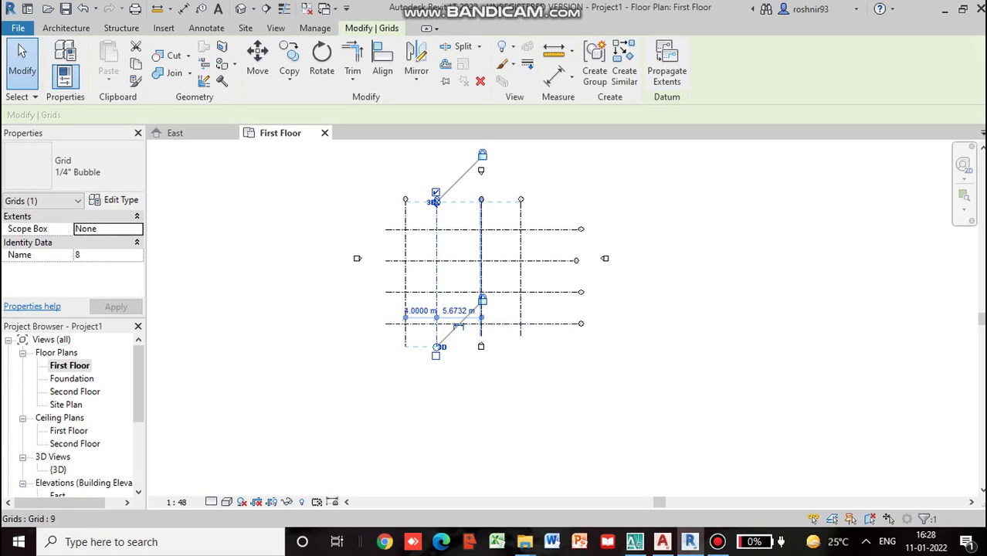
Step: Set the distance between the second and third vertical grid lines to 4 m
left_click(481, 285)
left_click(459, 302)
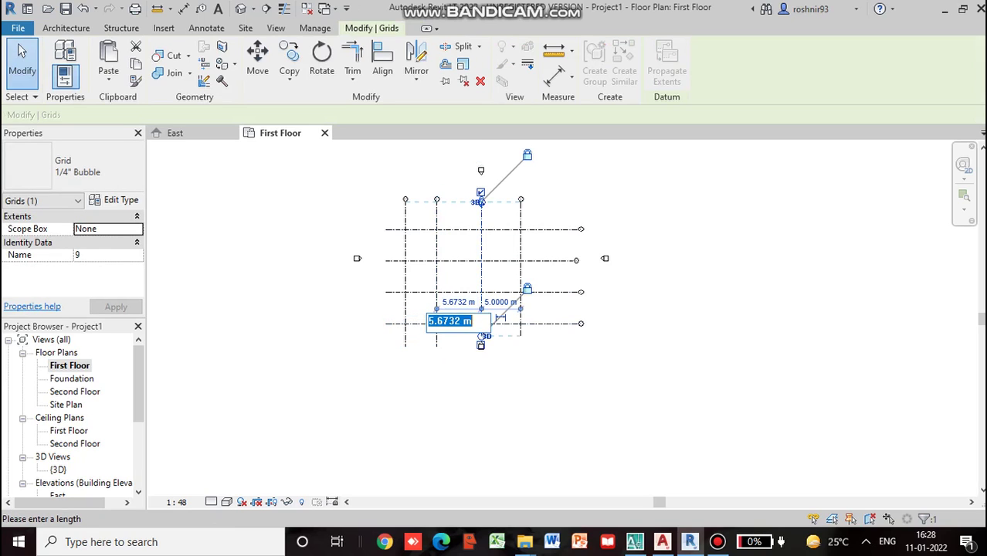
type("4")
key("Return")
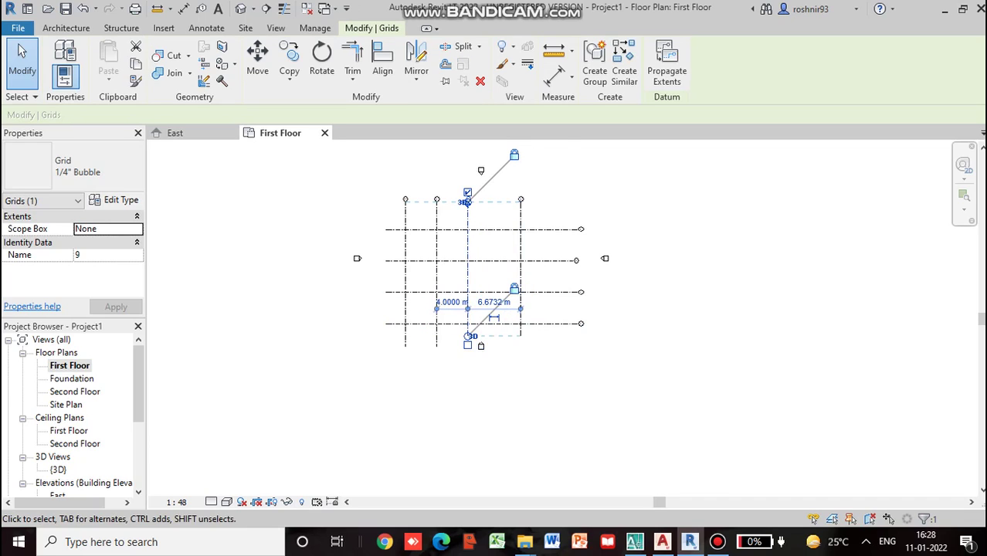
Step: Set the distance between the third and fourth vertical grid lines to 4 m
left_click(520, 278)
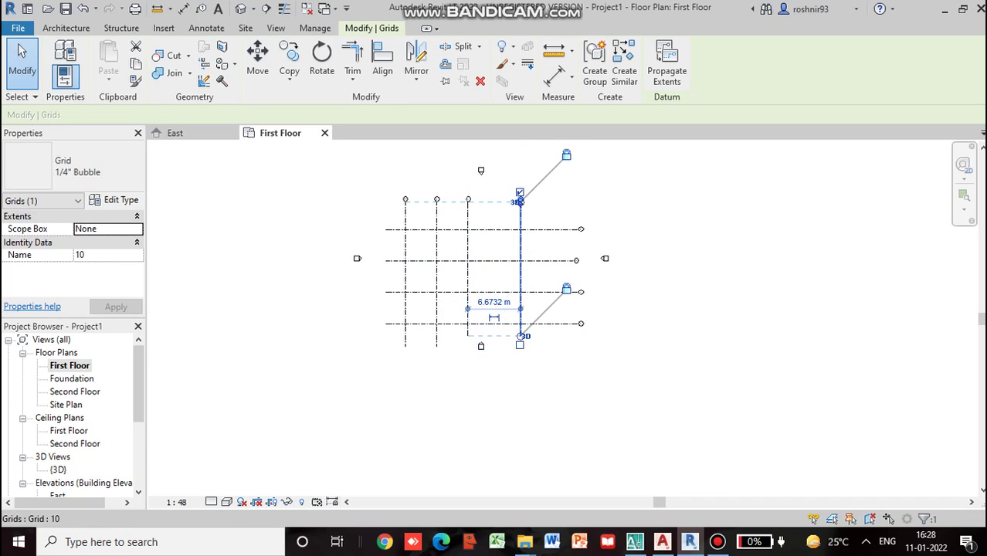
left_click(494, 302)
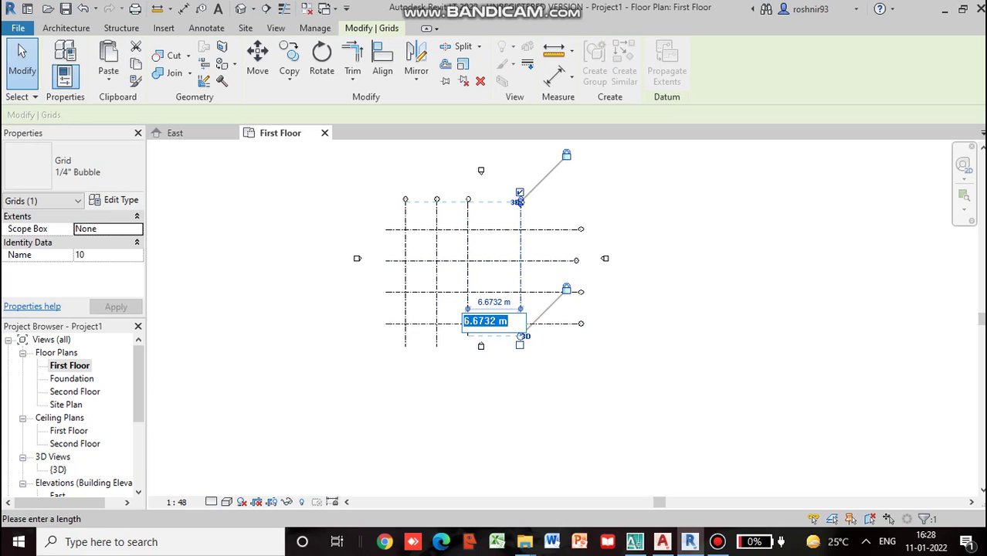
type("4")
key("Return")
scroll(439, 195, "up", 3)
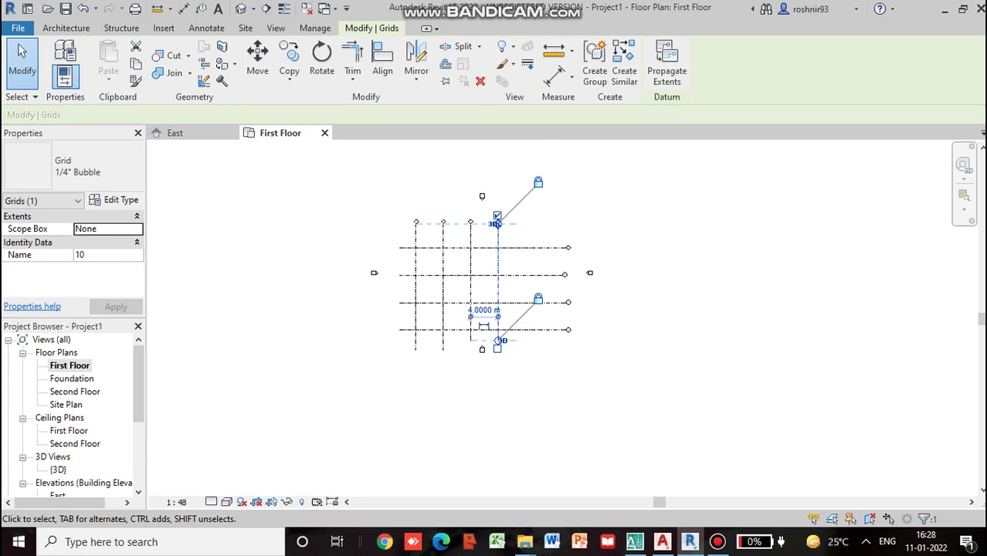
key("Escape")
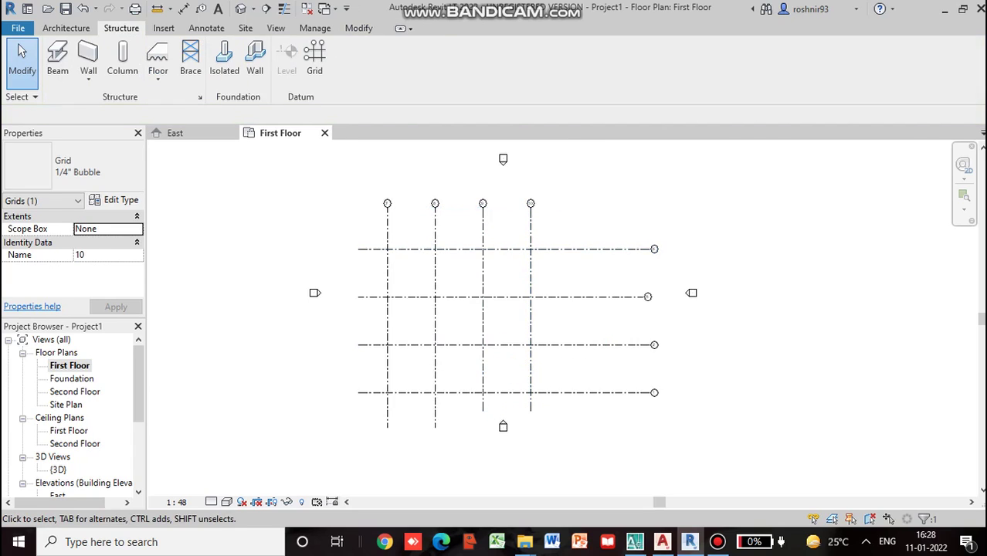
scroll(450, 278, "down", 2)
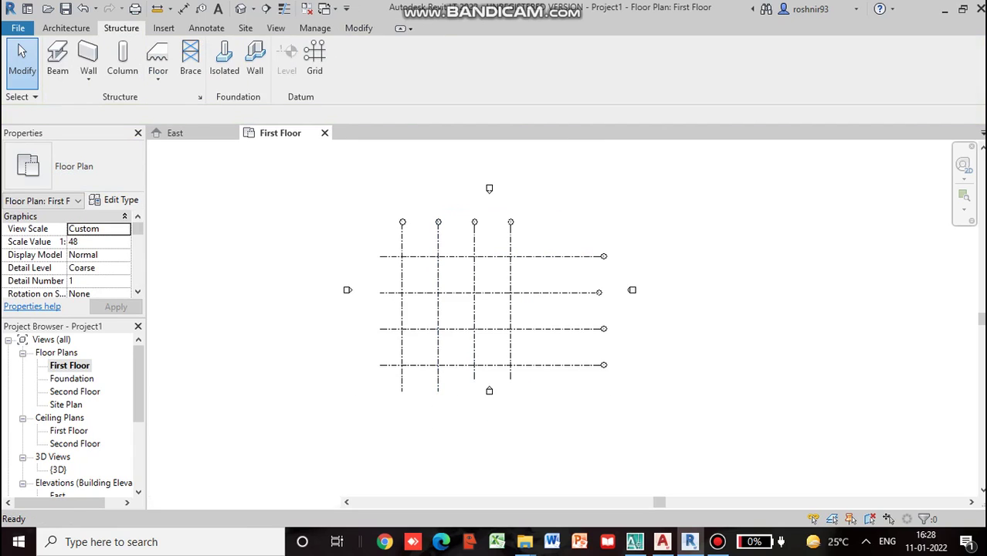
Step: Check the grid on the Second Floor plan and return to the First Floor plan
left_click(75, 391)
double_click(75, 391)
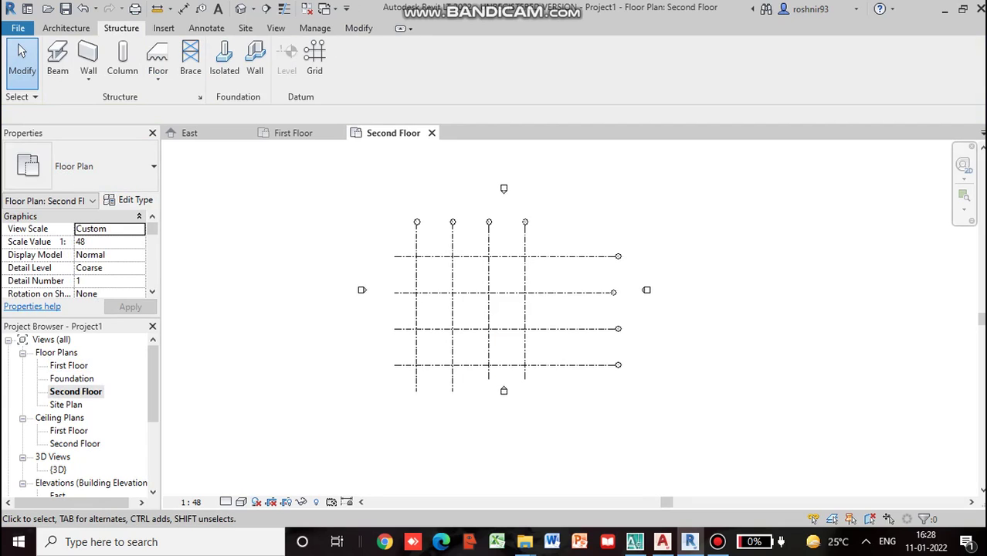
double_click(69, 366)
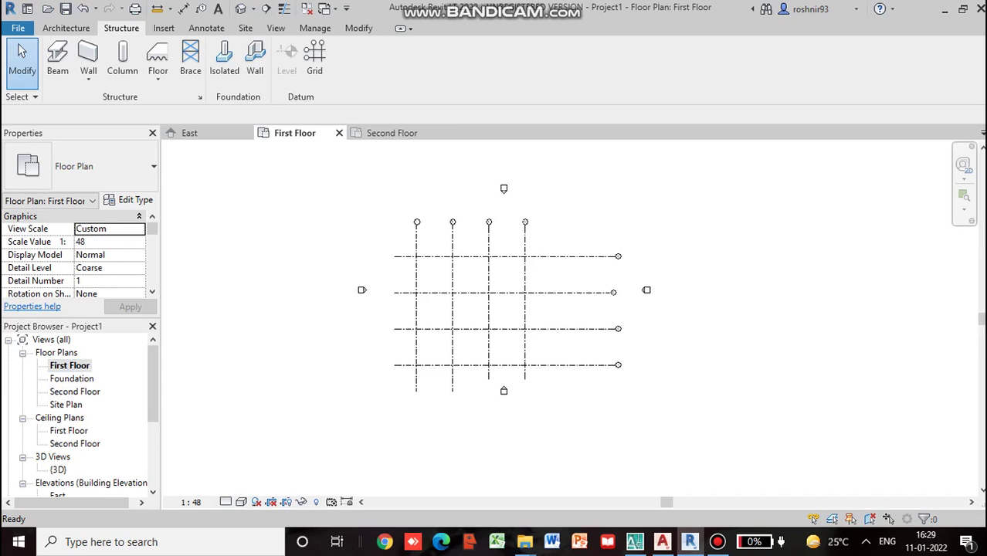
left_click(72, 379)
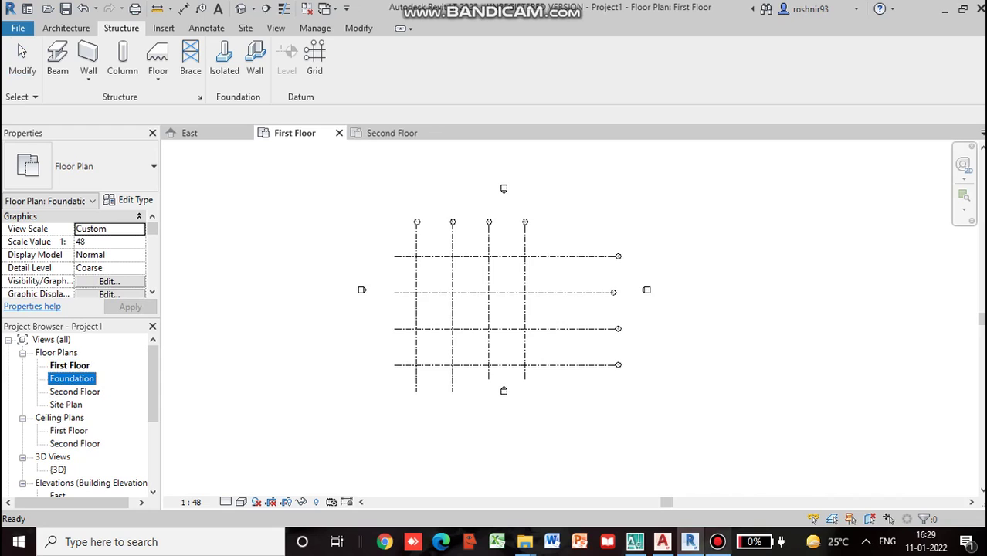
left_click(718, 542)
left_click(718, 542)
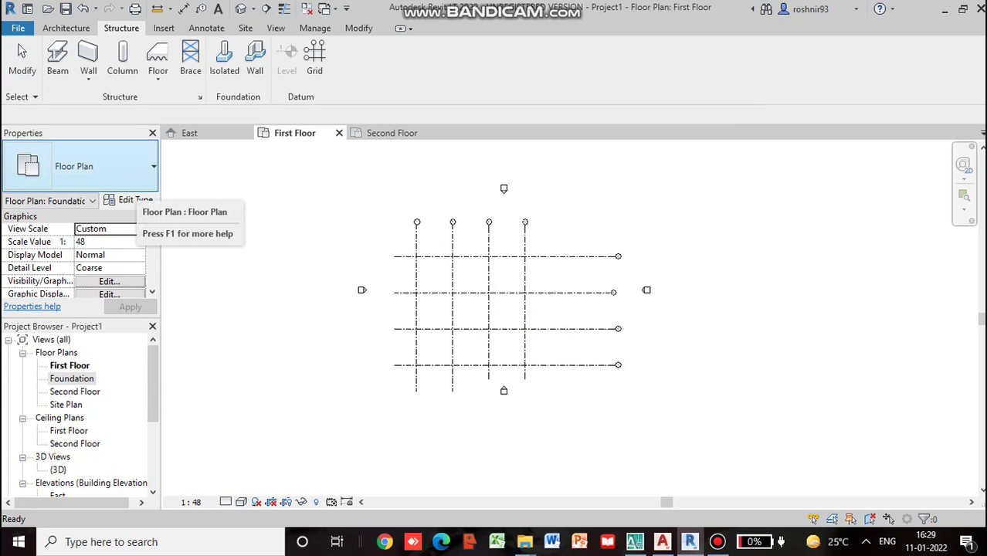
left_click(255, 448)
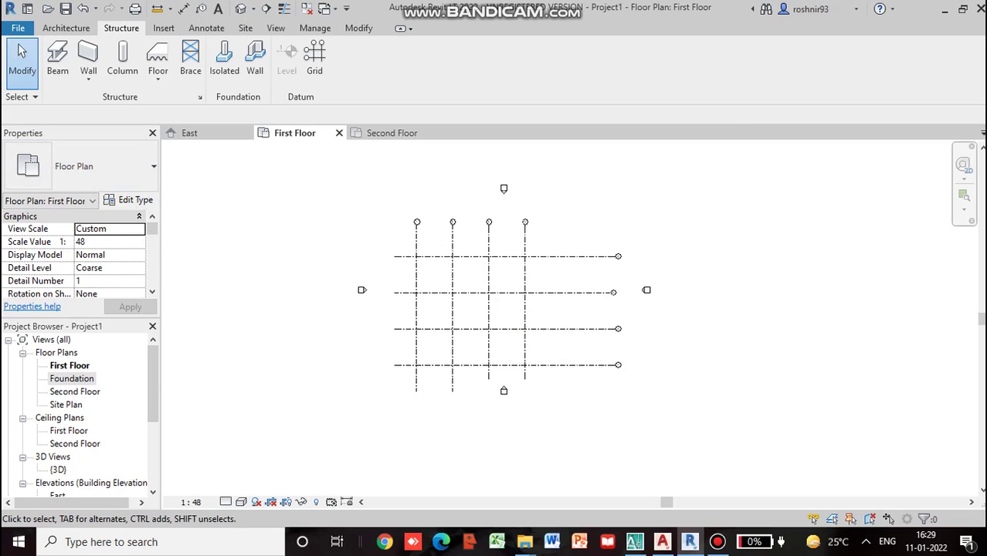
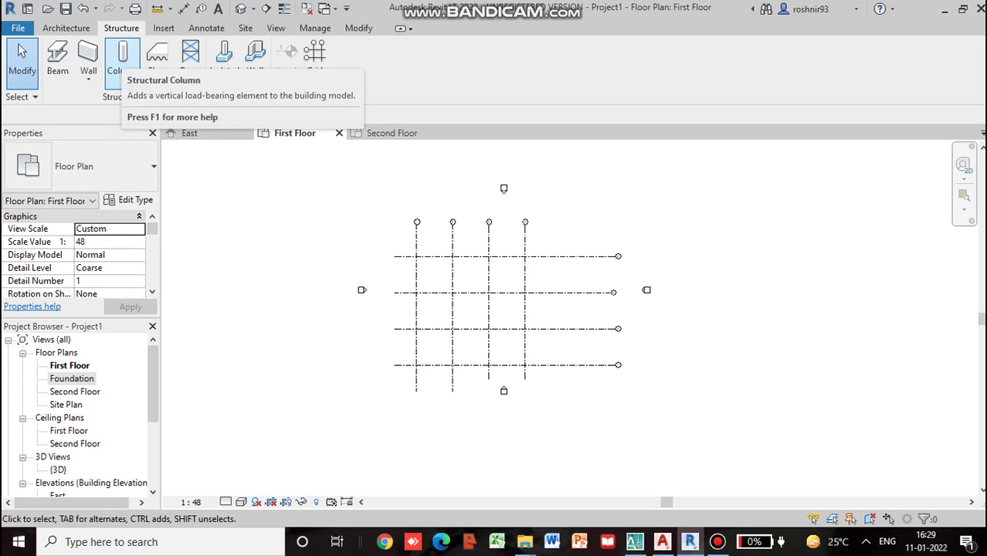
left_click(122, 57)
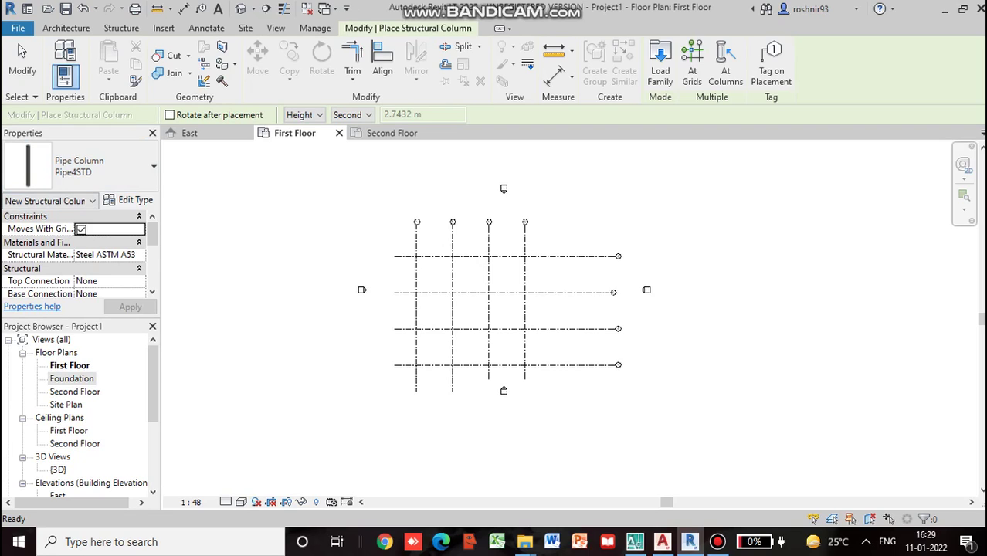
scroll(58, 290, "down", 1)
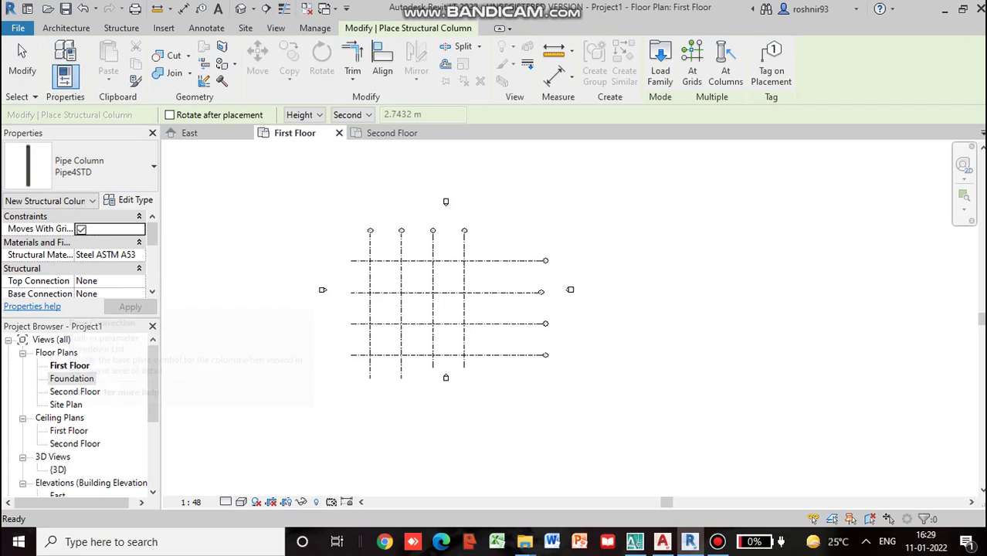
left_click_drag(152, 234, 152, 247)
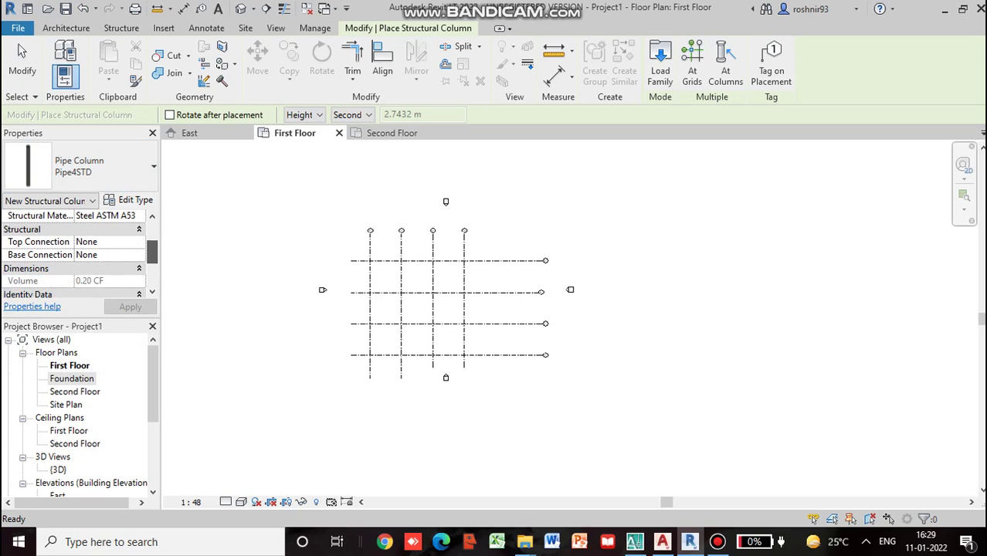
scroll(77, 255, "down", 3)
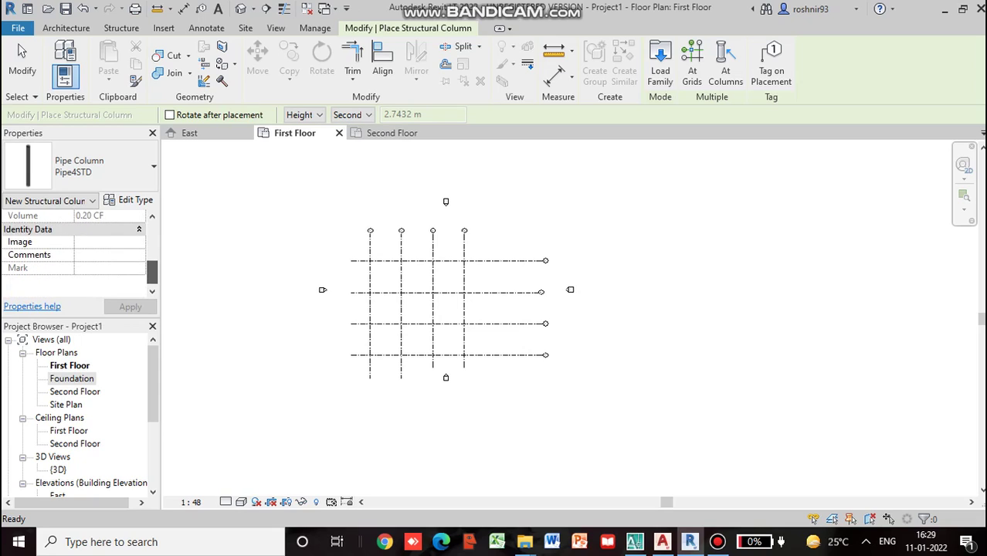
scroll(77, 255, "up", 3)
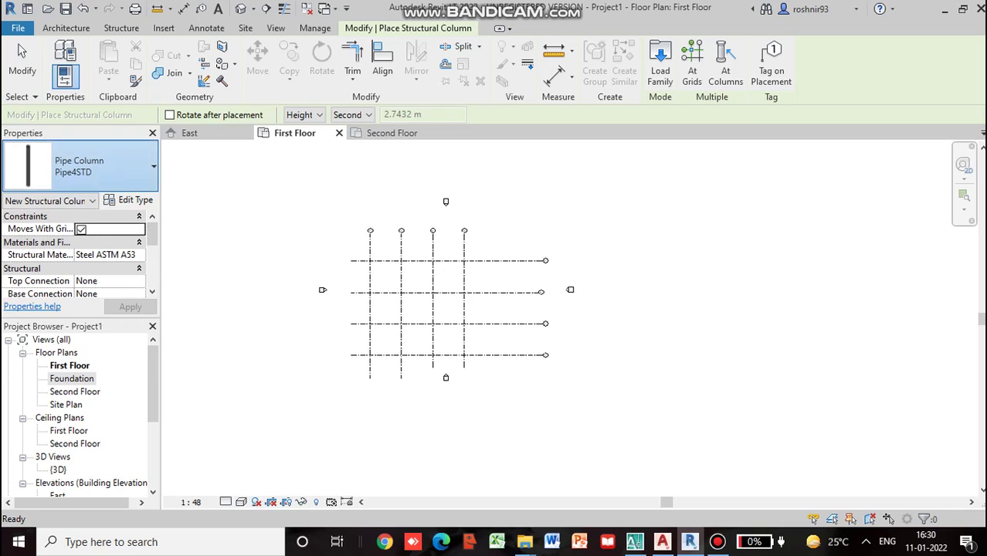
left_click(93, 166)
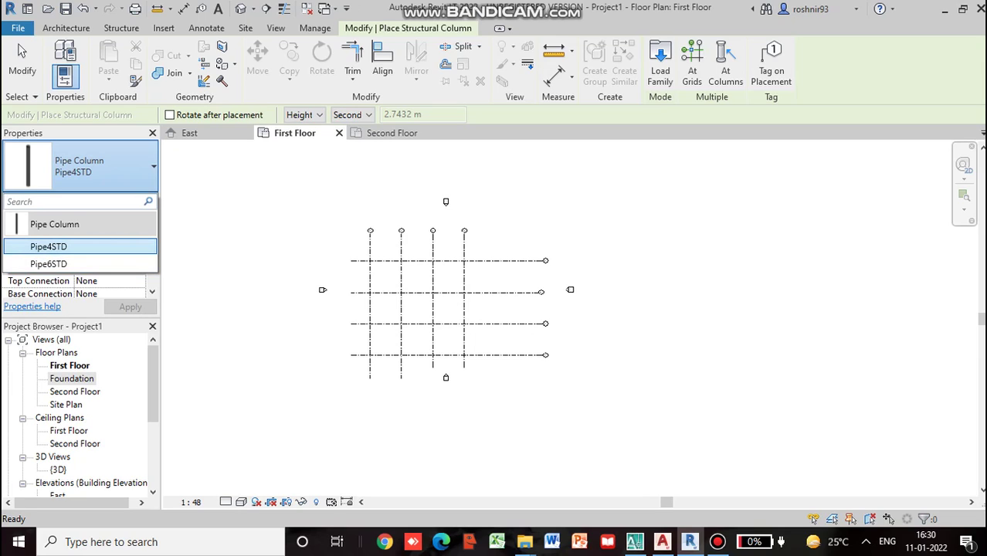
left_click(49, 246)
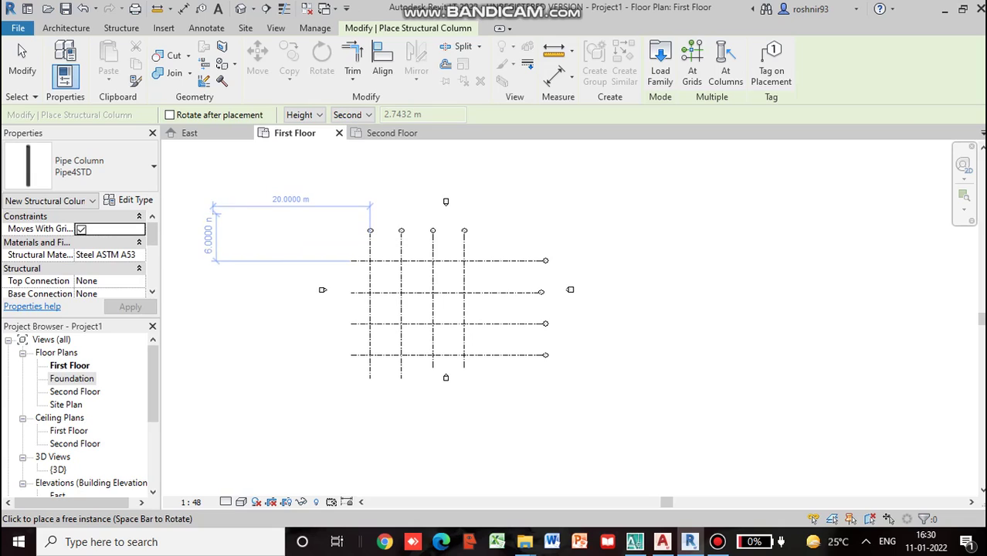
key("Escape")
key("Escape")
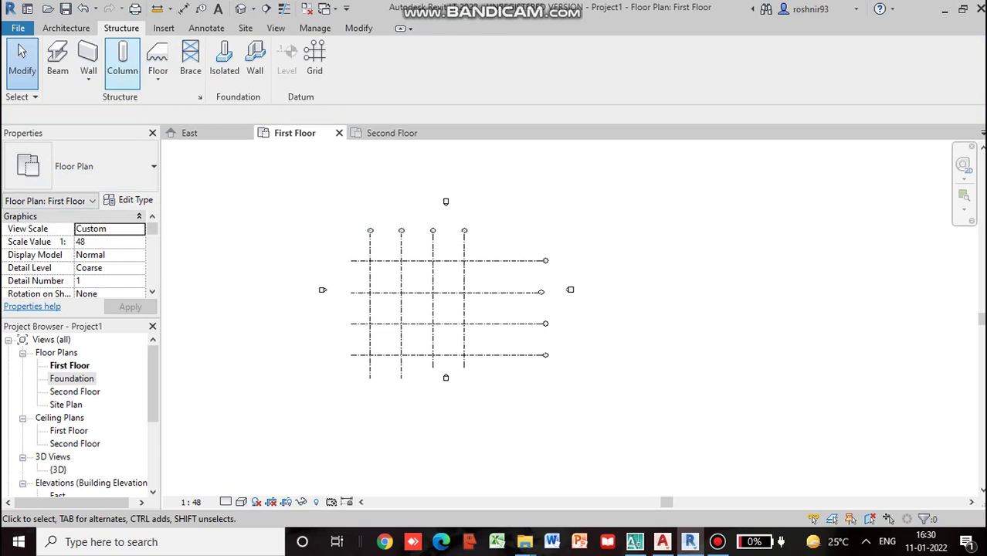
Step: Place a Pipe4STD structural column about 23 m left of the first vertical grid line and 11 m above the topmost horizontal one
left_click(122, 58)
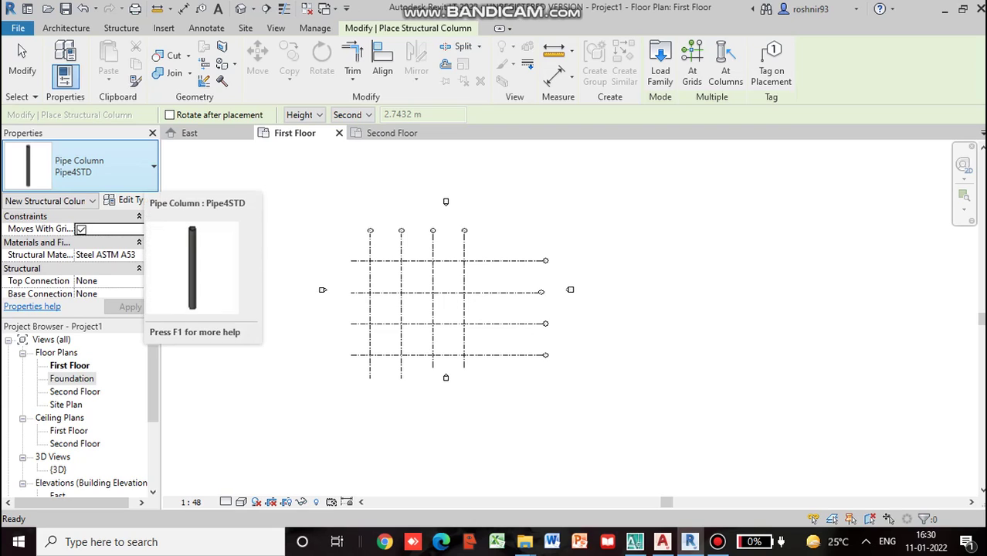
left_click(93, 166)
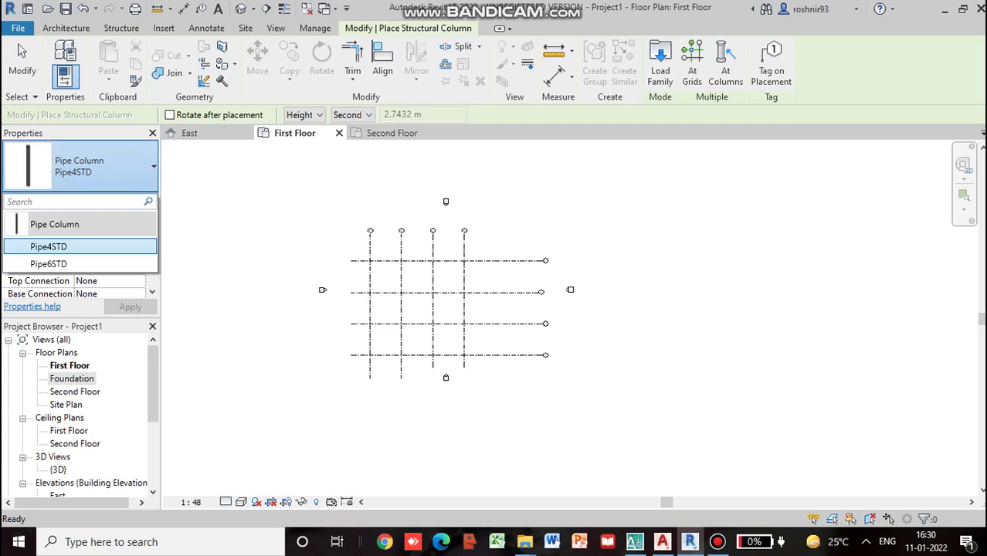
left_click(49, 246)
left_click(189, 175)
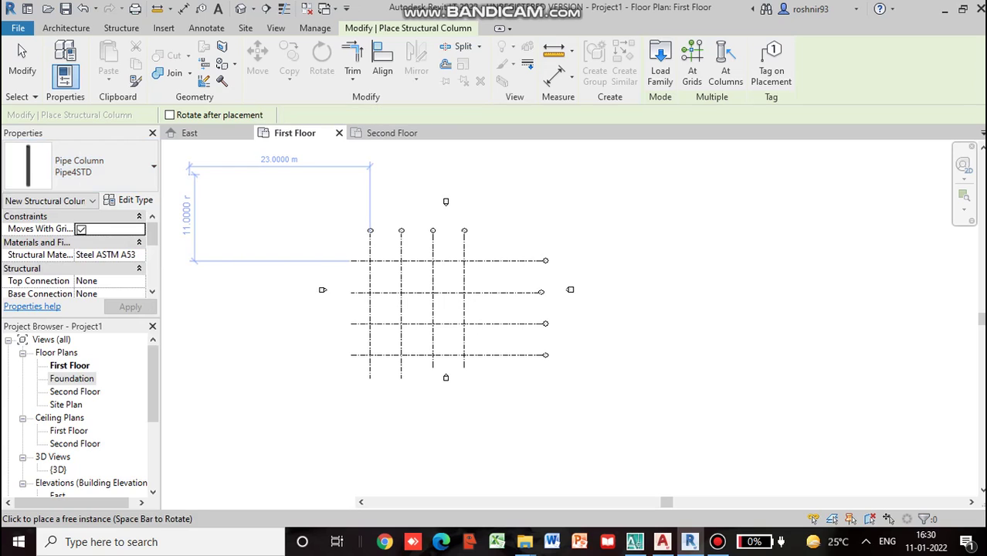
Step: Examine the Pipe4STD column's type properties and the default folder for loading another column family
left_click(130, 201)
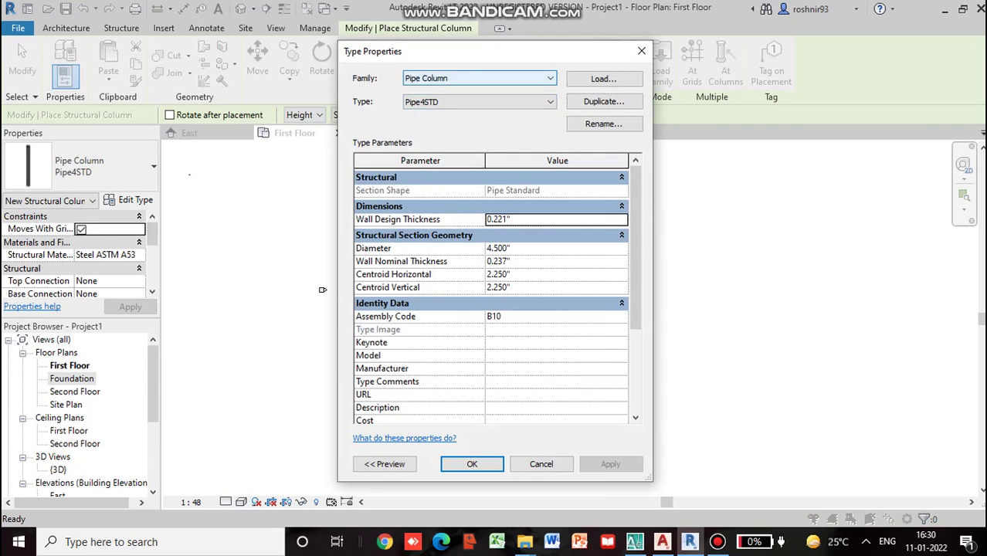
left_click(517, 78)
left_click(518, 78)
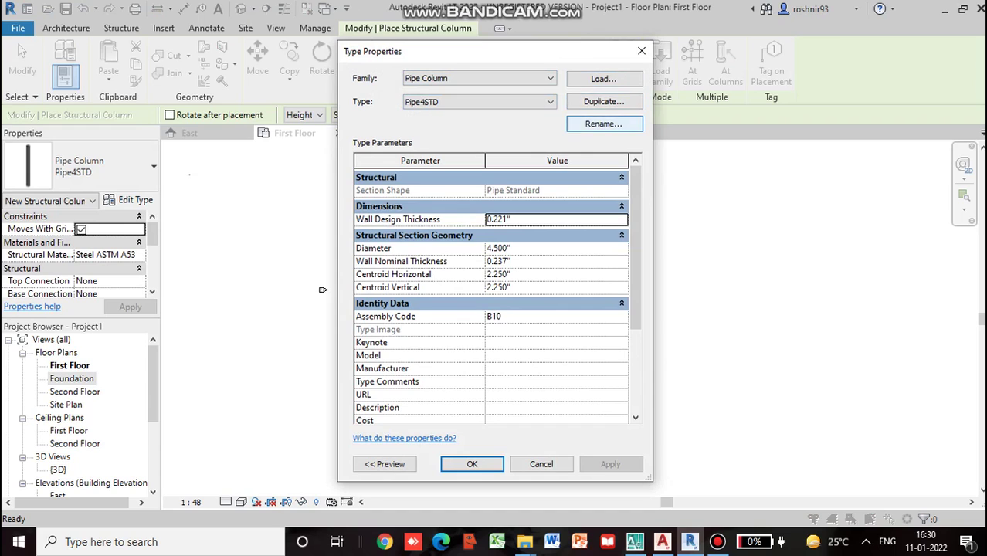
left_click(604, 78)
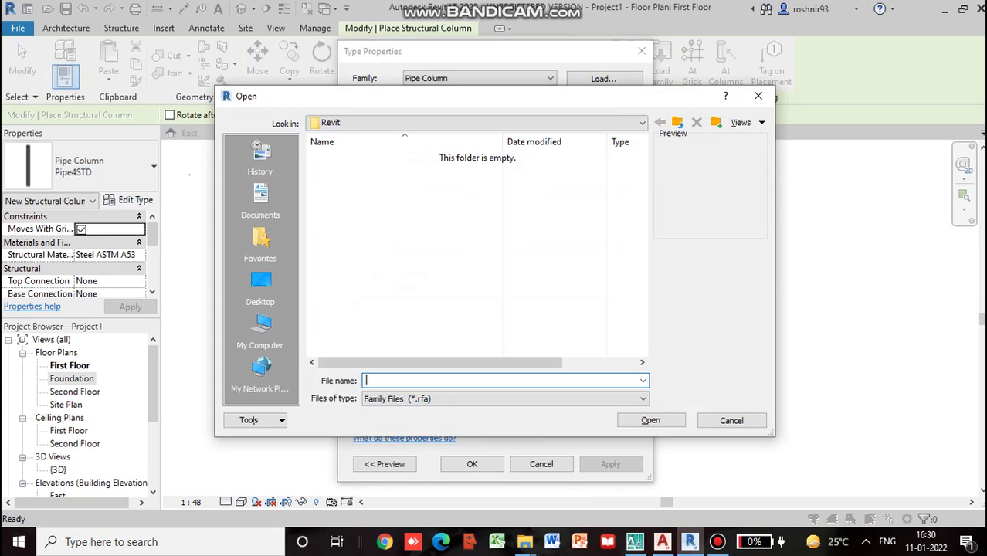
left_click(758, 96)
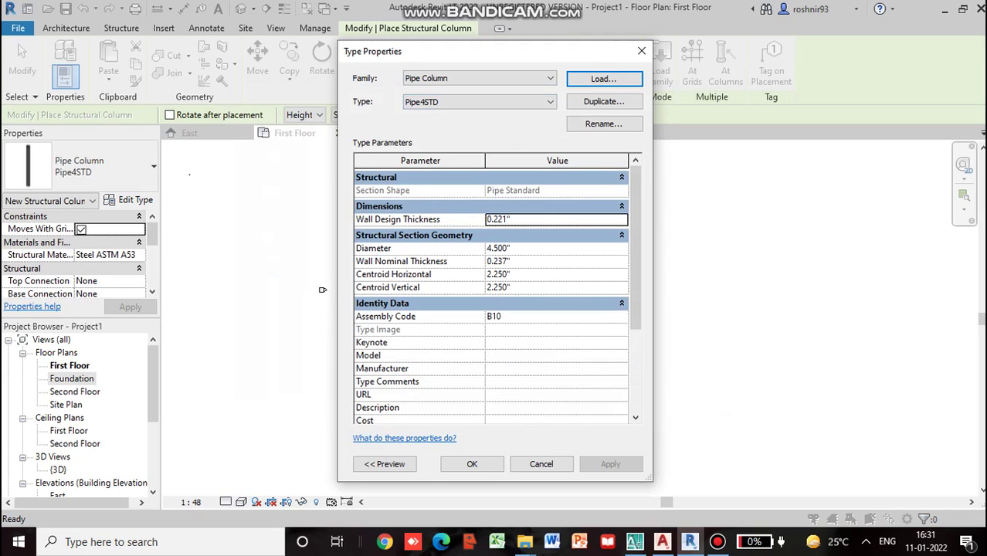
Step: Try to duplicate the Pipe4STD column type as Pipe4STD 2 and open its diameter for editing
left_click(603, 101)
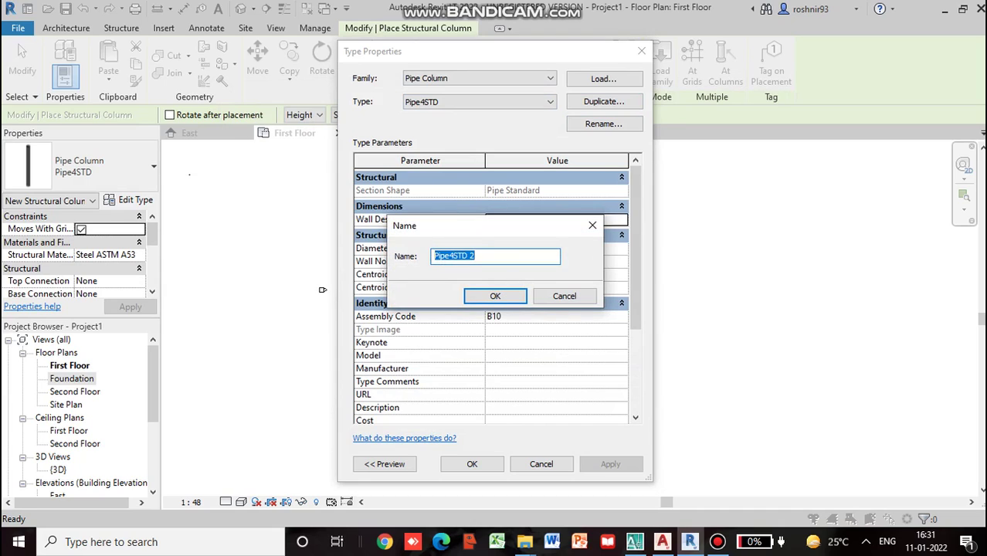
key("Return")
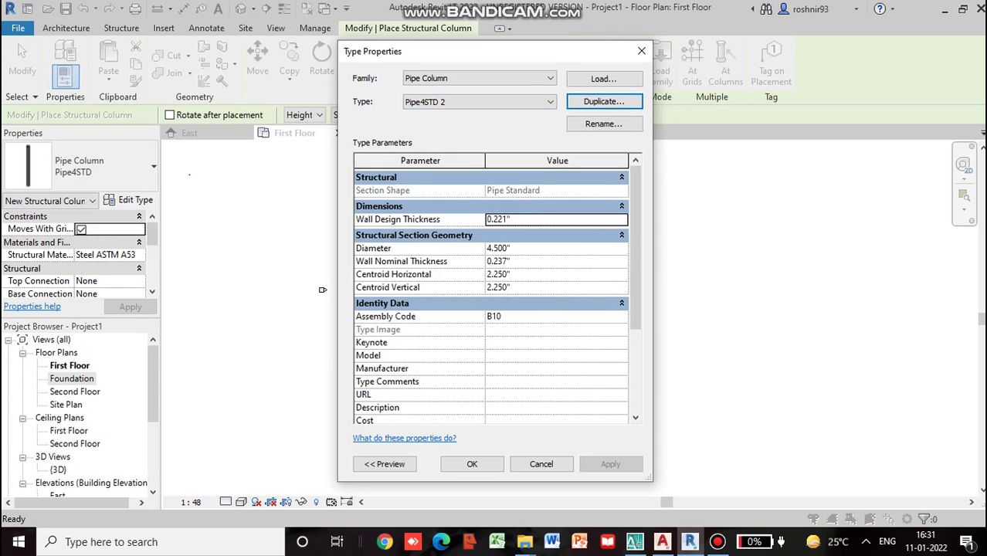
left_click(498, 248)
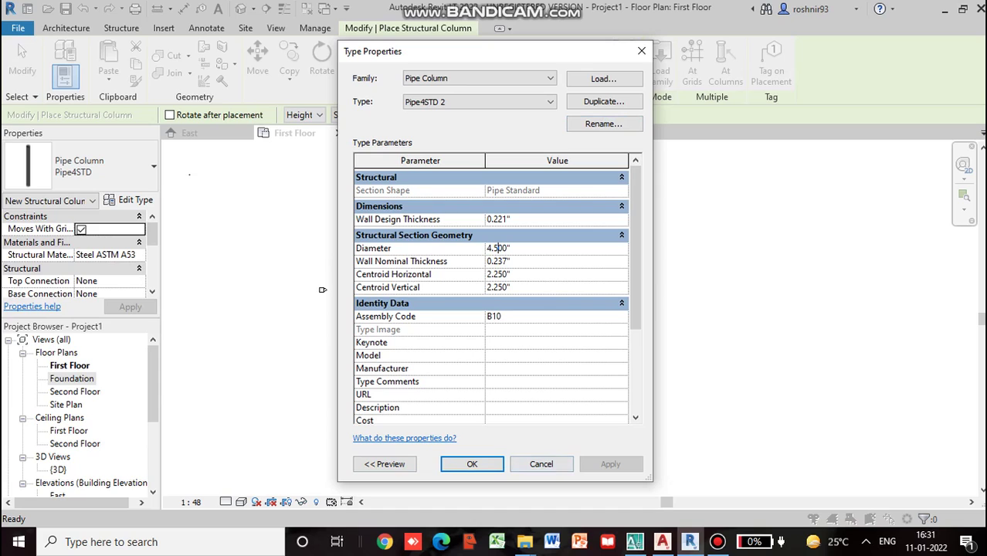
left_click(541, 463)
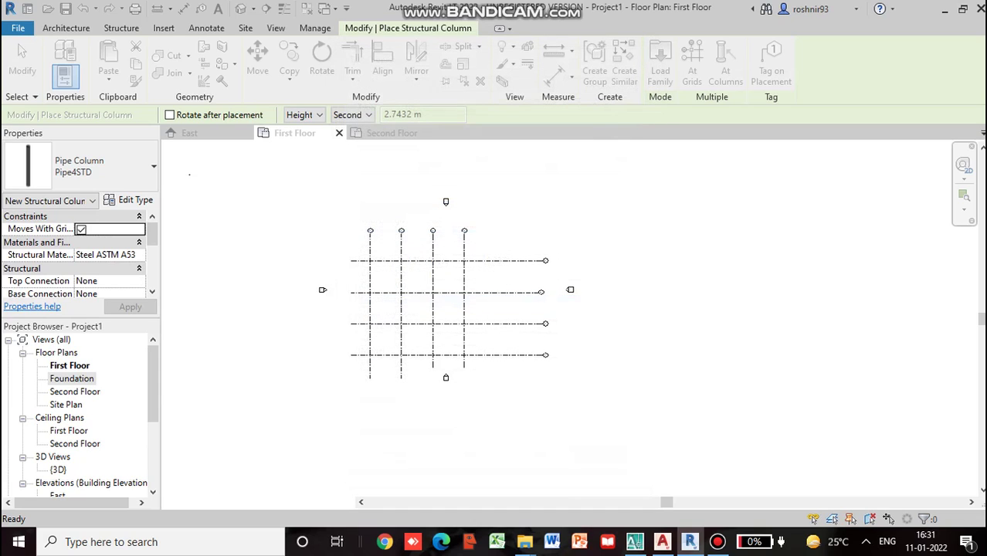
Step: Place Pipe4STD structural columns at every intersection of the four vertical and four horizontal grid lines on the First Floor plan
scroll(363, 261, "up", 3)
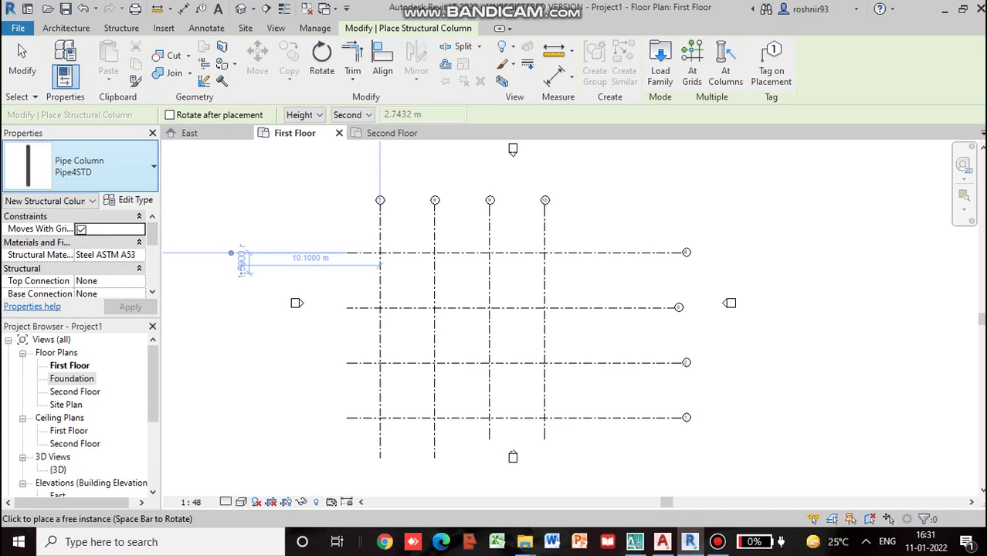
scroll(377, 266, "down", 2)
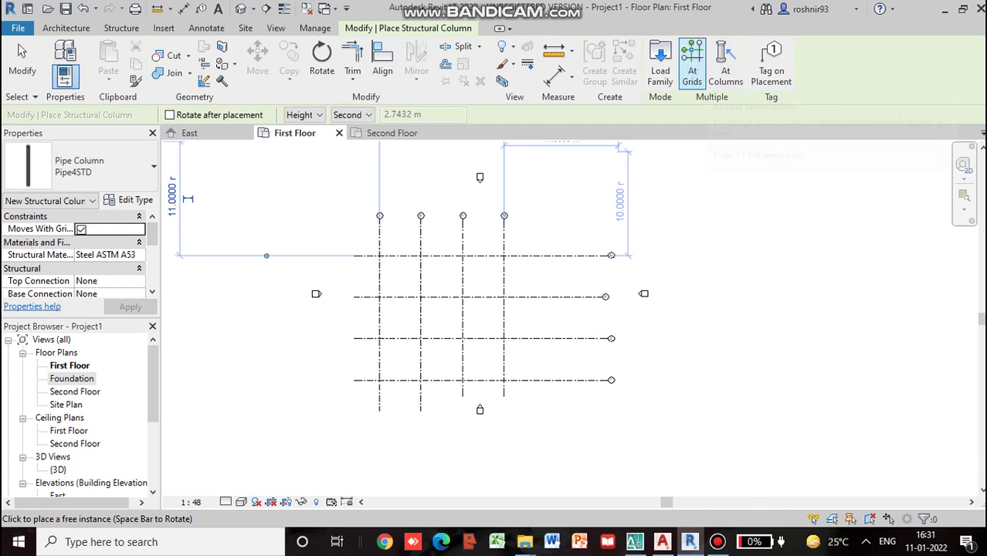
left_click(693, 61)
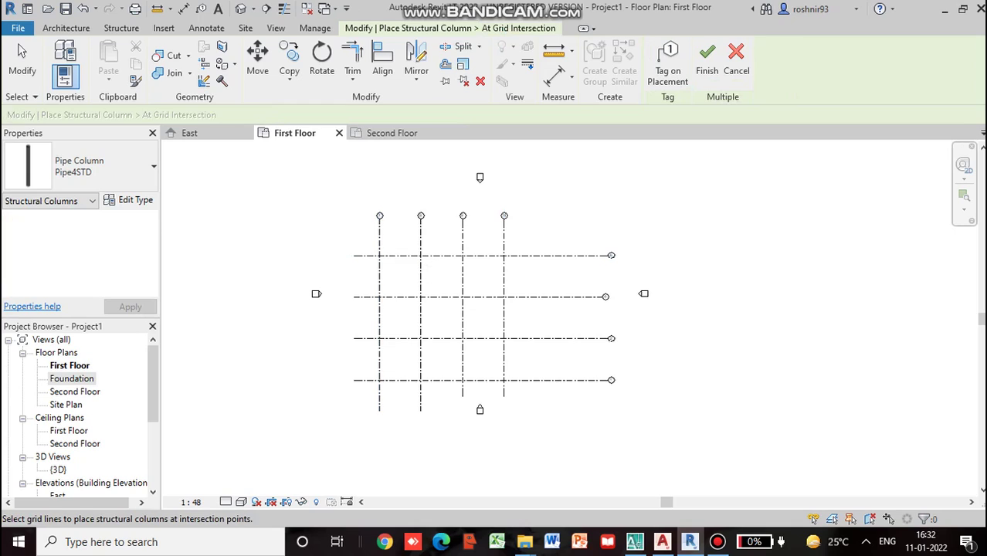
left_click_drag(330, 177, 550, 410)
left_click(505, 363)
left_click(463, 360)
left_click(379, 277, "ctrl")
left_click(421, 276, "ctrl")
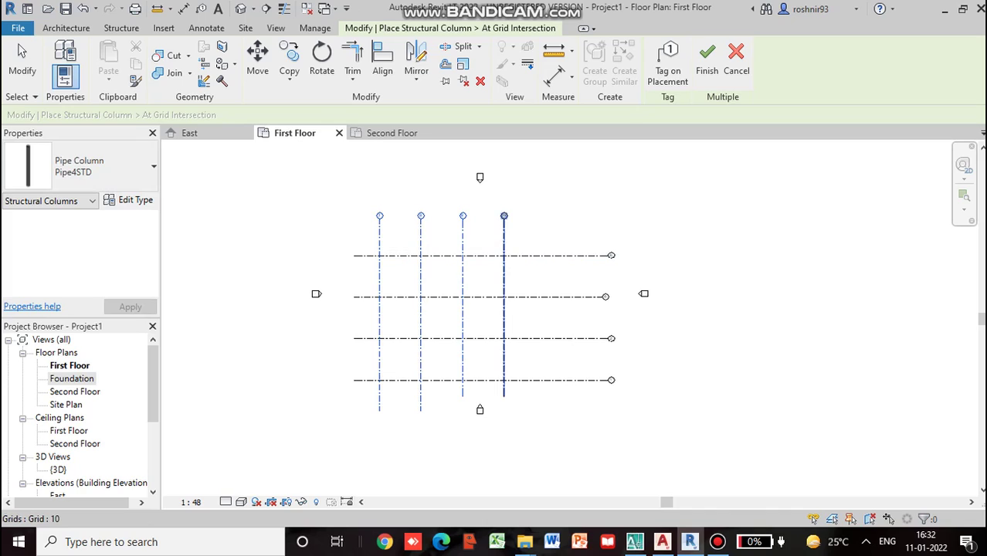
left_click(505, 272, "ctrl")
left_click(533, 256, "ctrl")
left_click(541, 297, "ctrl")
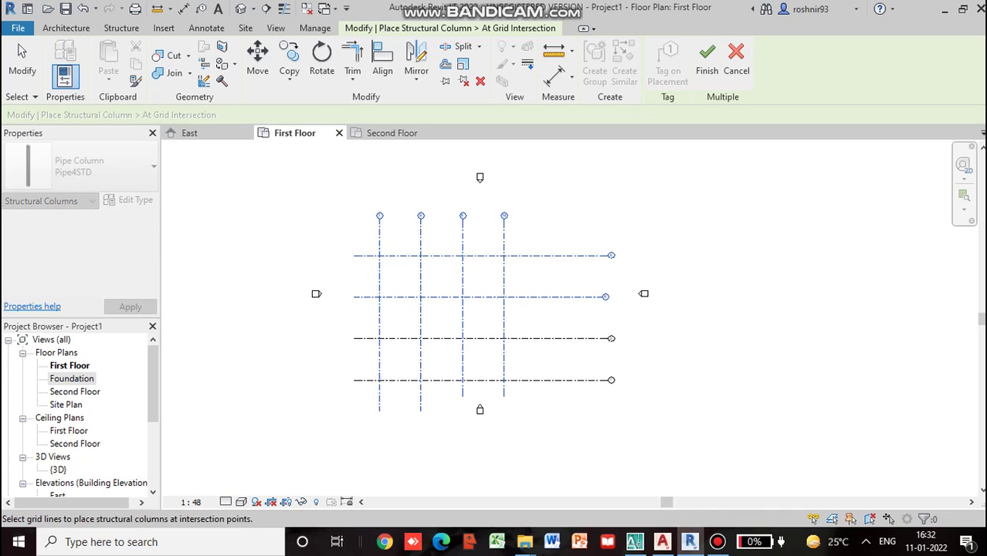
left_click(541, 338, "ctrl")
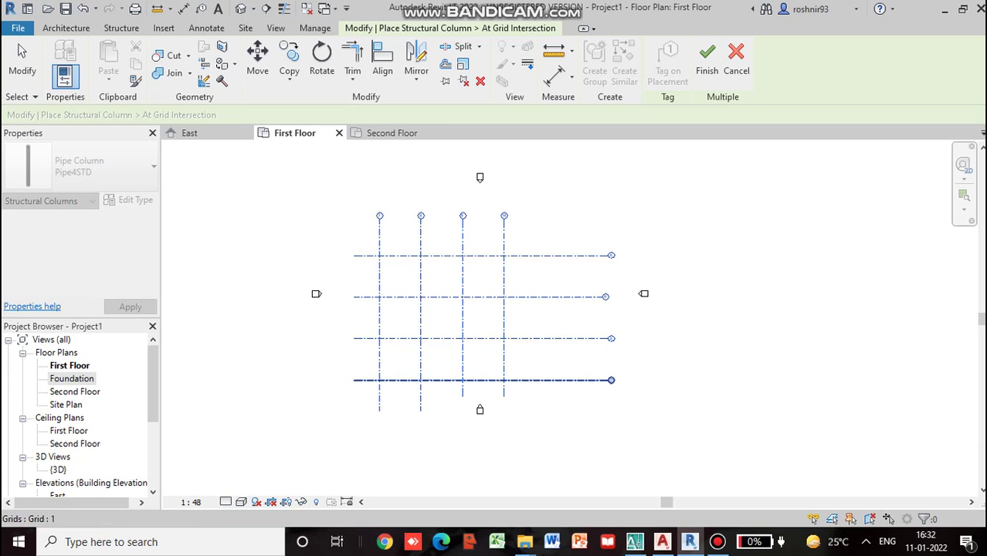
left_click(444, 379, "ctrl")
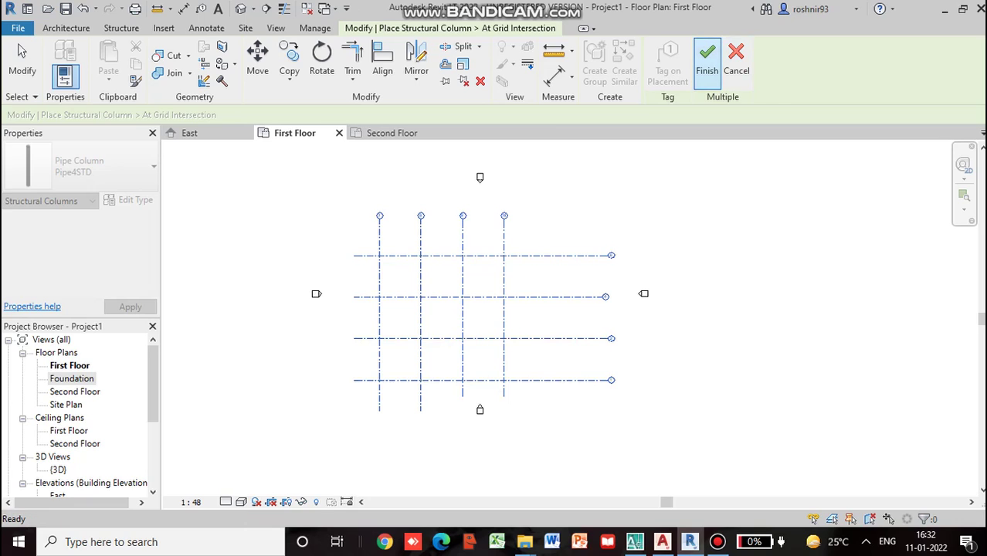
left_click(707, 63)
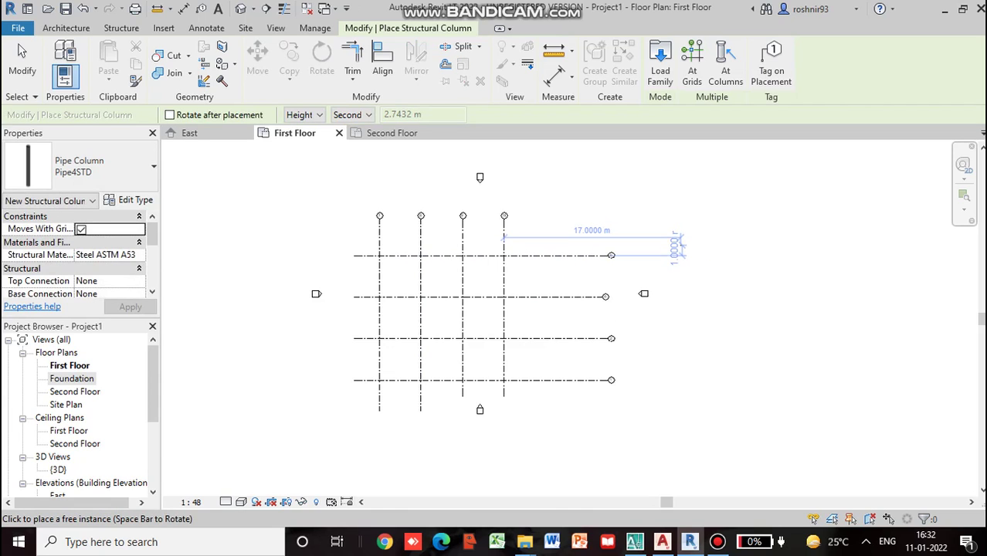
key("Escape")
key("Escape")
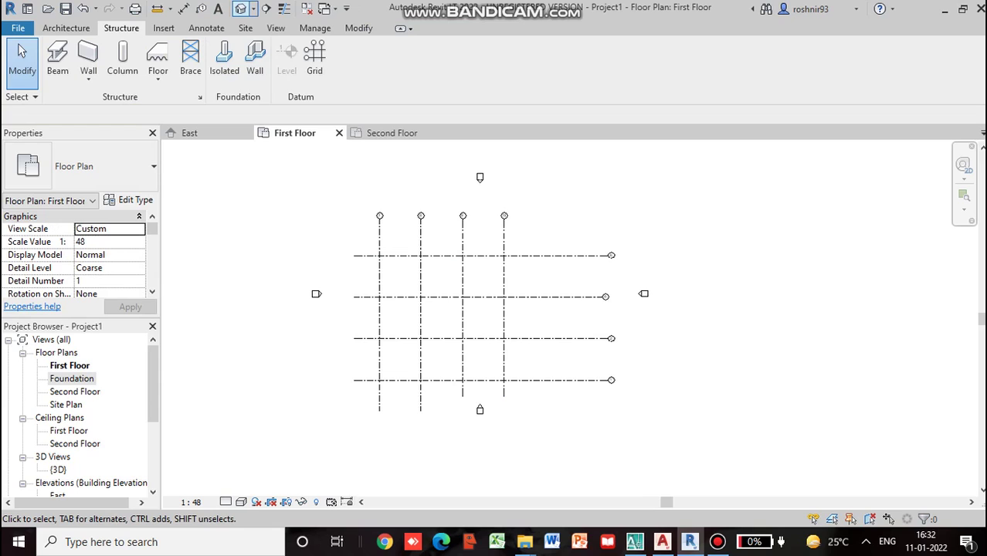
Step: Open the default 3D view and delete the stray Pipe4STD column standing apart from the grid columns
left_click(242, 10)
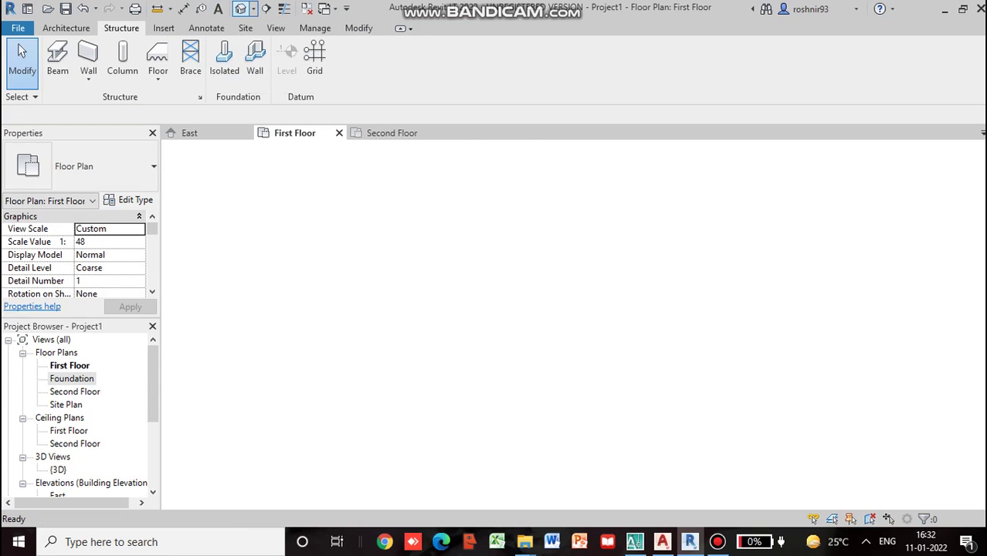
scroll(562, 322, "up", 4)
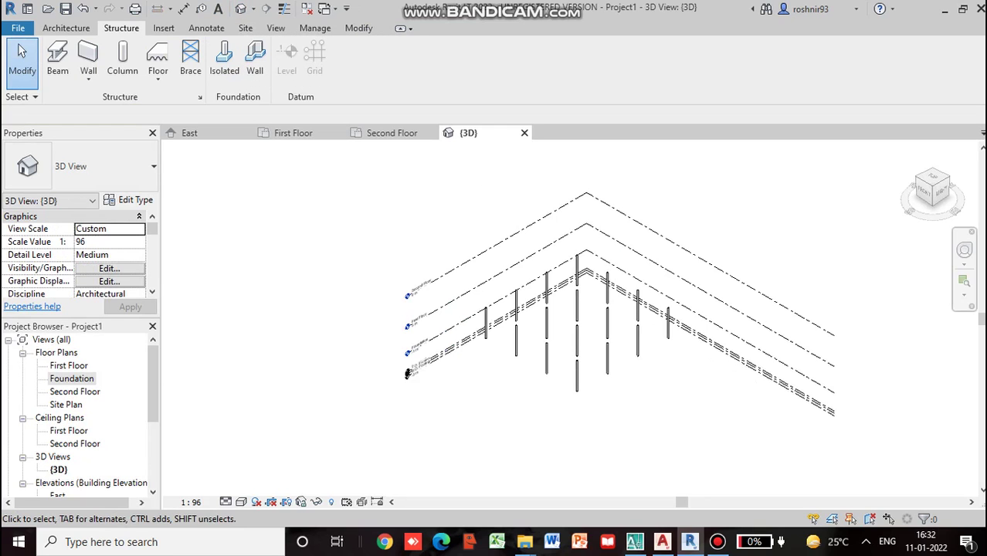
scroll(521, 325, "down", 4)
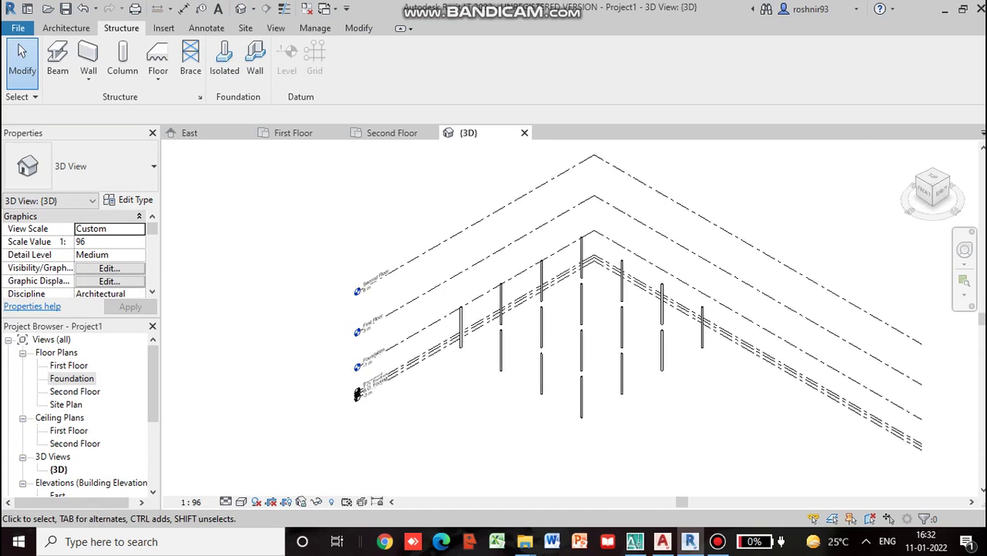
middle_click_drag(521, 324, 529, 431)
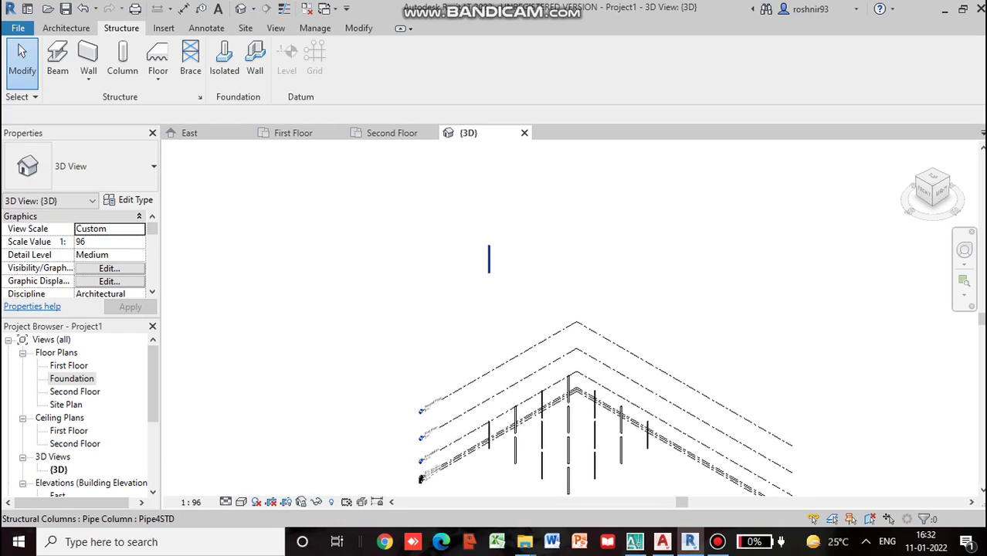
left_click(489, 262)
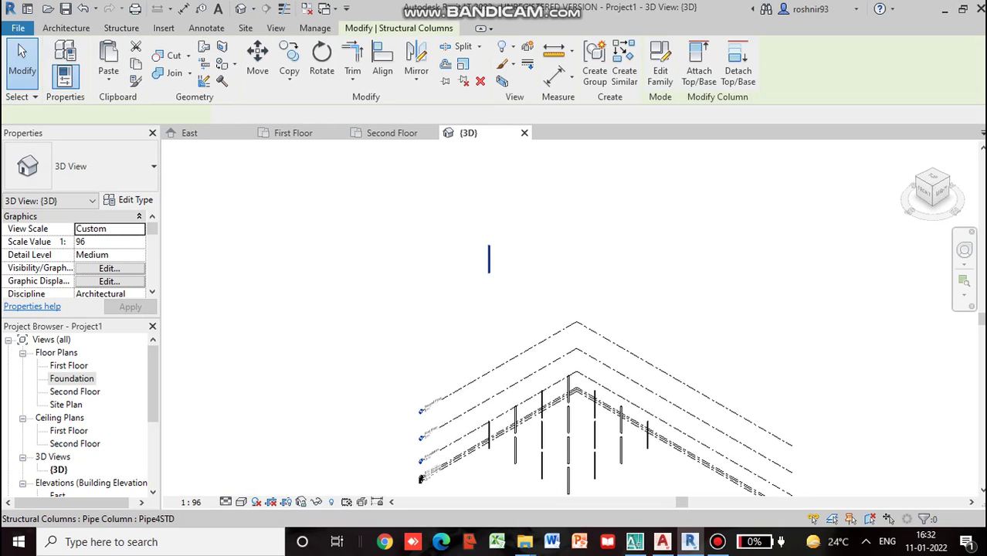
key("Delete")
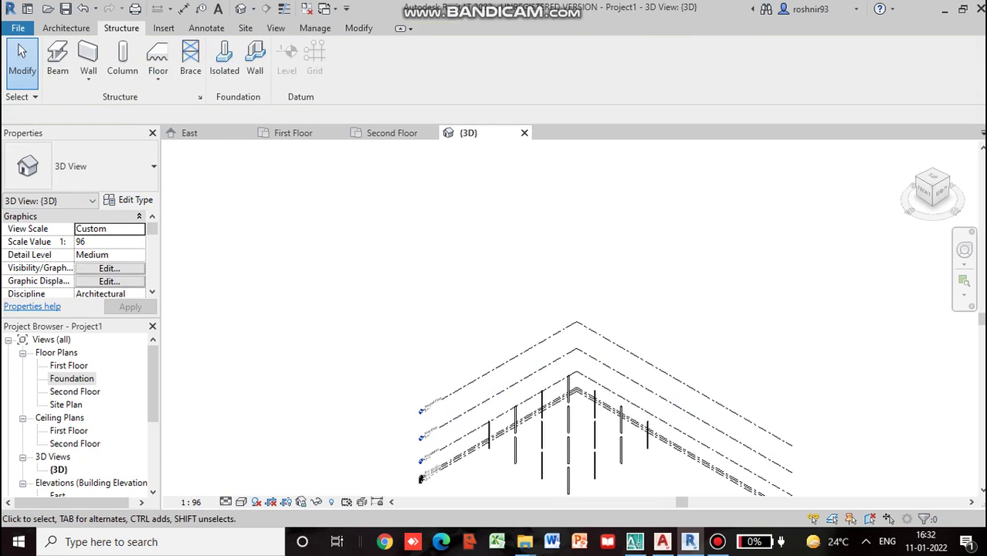
Step: Set the base level of the leftmost column in the 3D view to Foundation
middle_click_drag(515, 427, 458, 312)
scroll(456, 311, "up", 4)
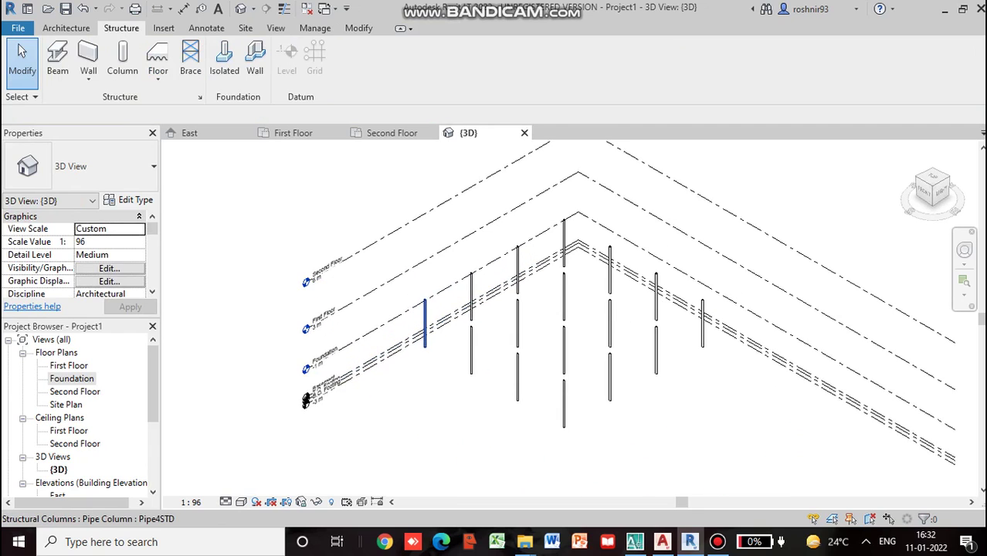
left_click(425, 324)
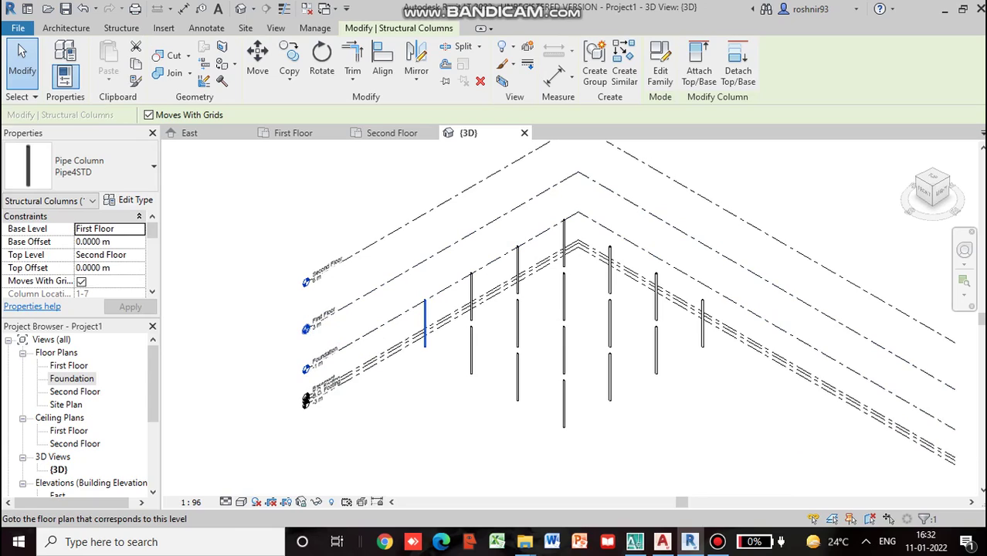
left_click(108, 229)
left_click(138, 229)
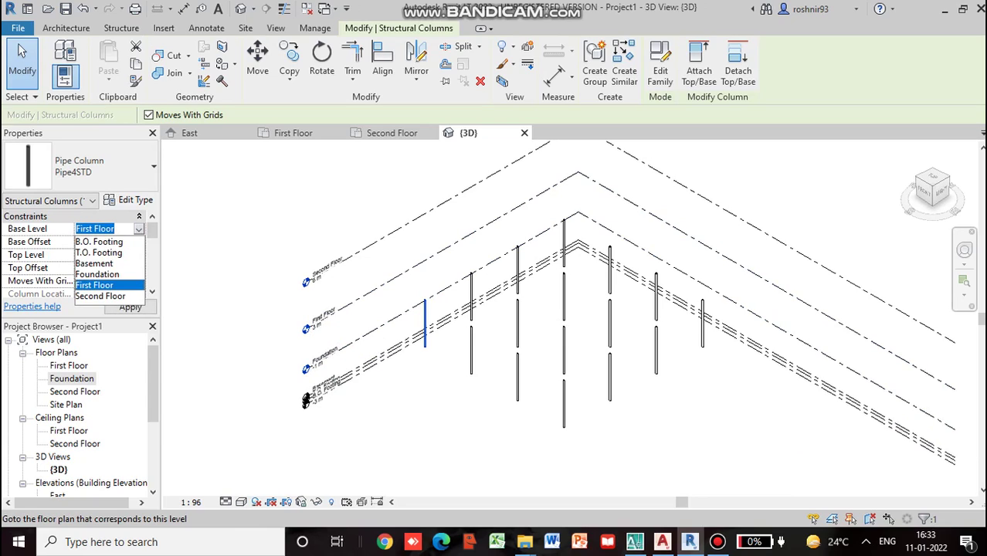
left_click(98, 275)
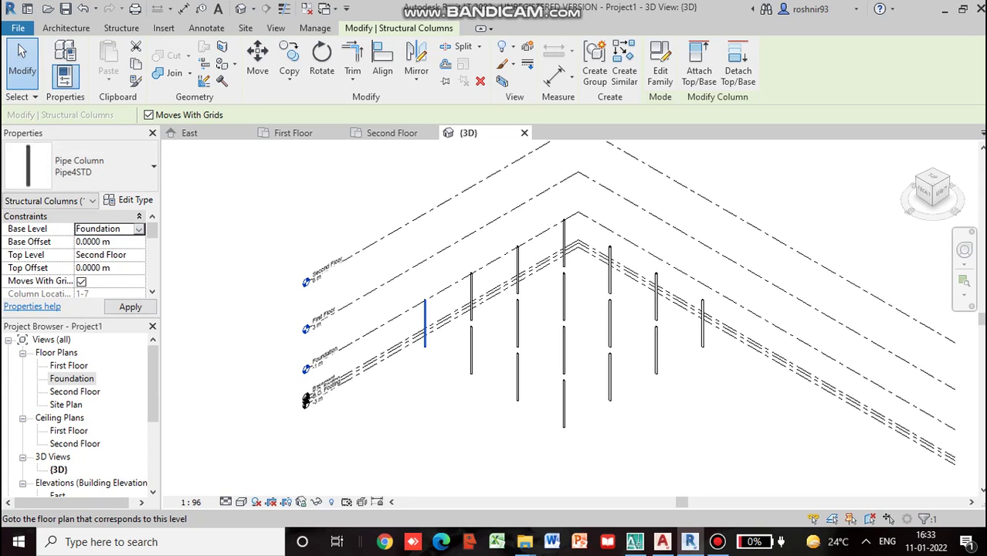
scroll(749, 398, "up", 3)
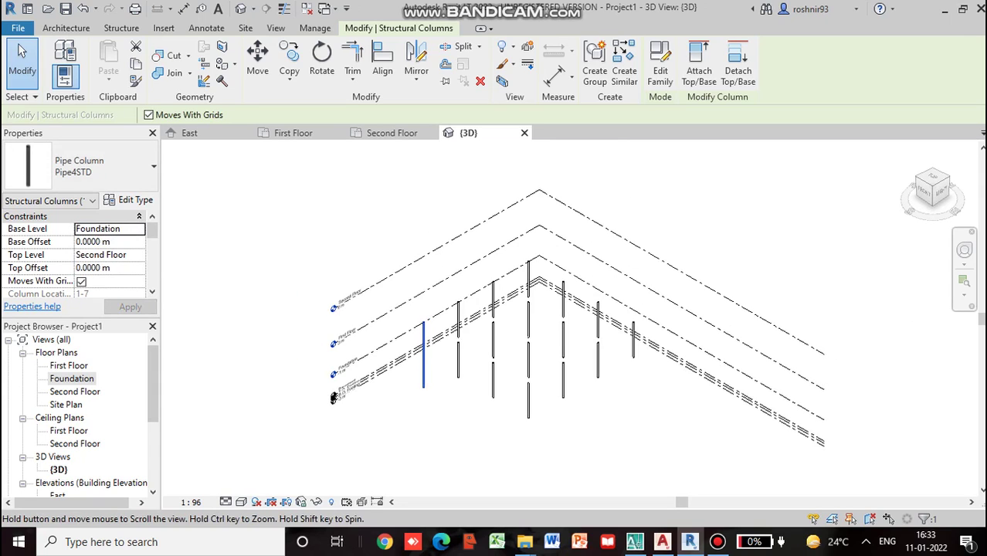
scroll(439, 425, "down", 3)
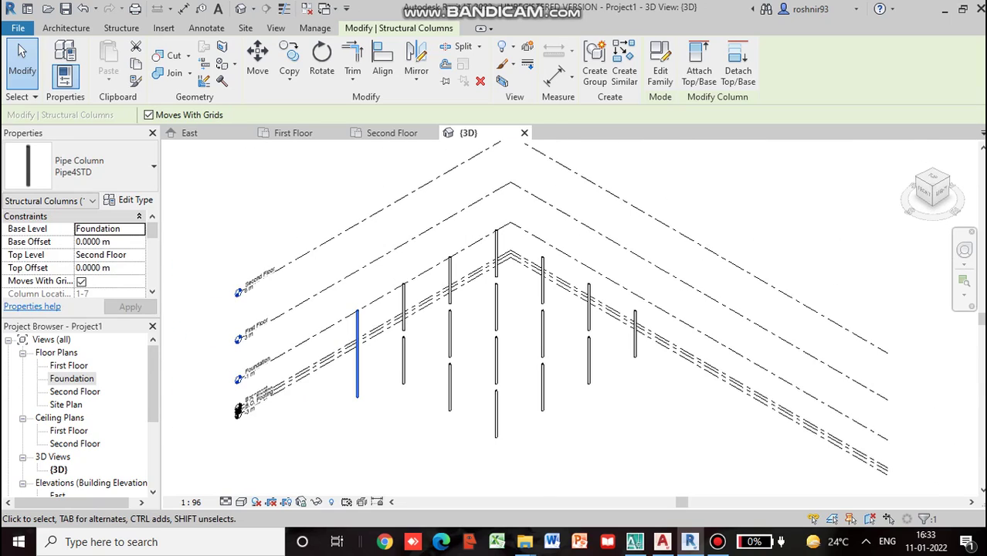
Step: Select all the remaining grid columns in the 3D view and set their base level to Foundation
left_click_drag(392, 183, 608, 441)
left_click(608, 440)
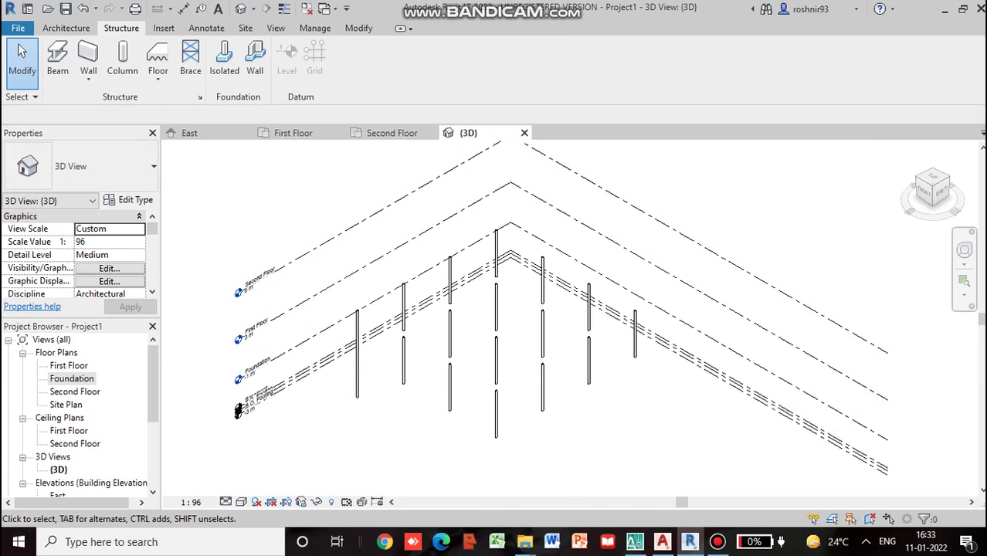
left_click_drag(388, 226, 680, 446)
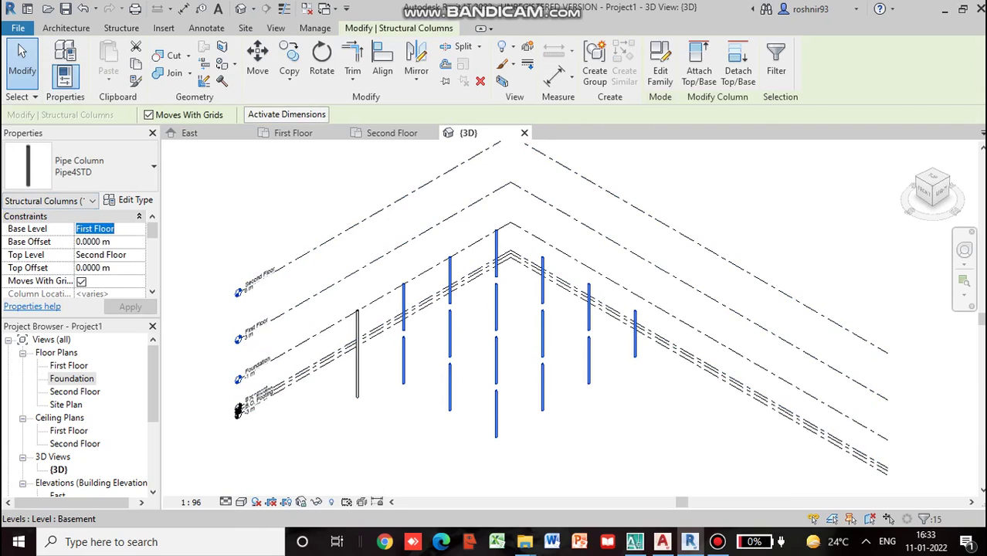
left_click(138, 228)
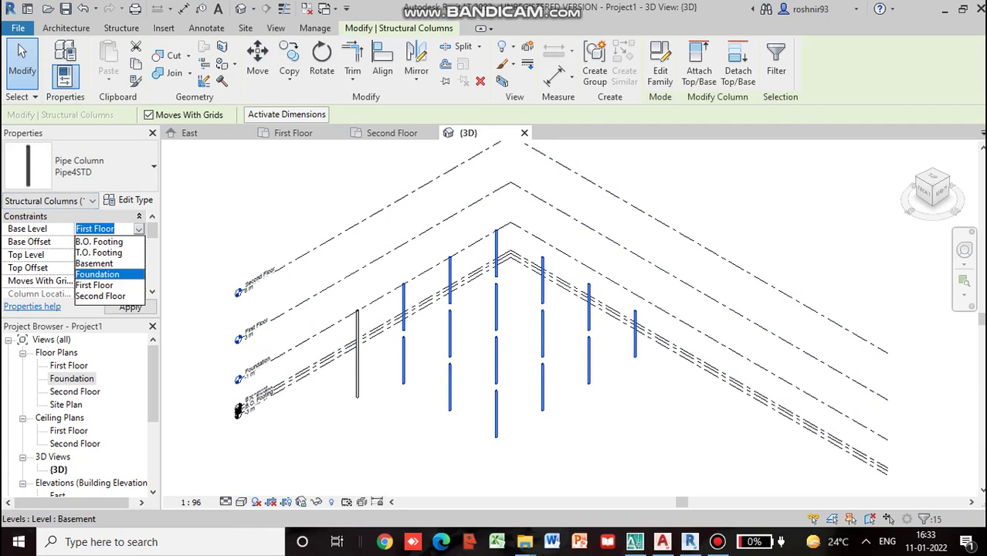
left_click(98, 275)
key("Escape")
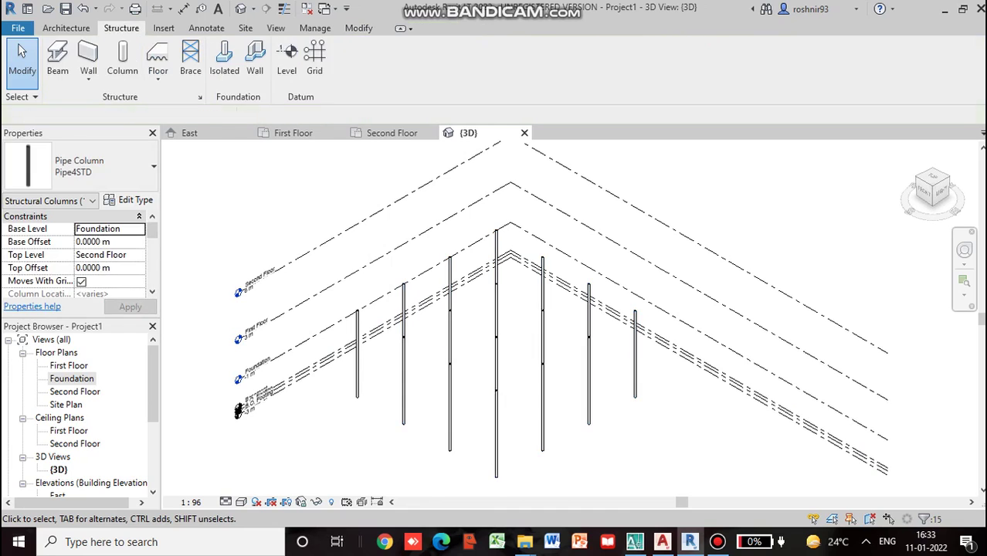
Step: Examine the columns' extent between the levels in the 3D view and the East elevation
scroll(508, 369, "down", 3)
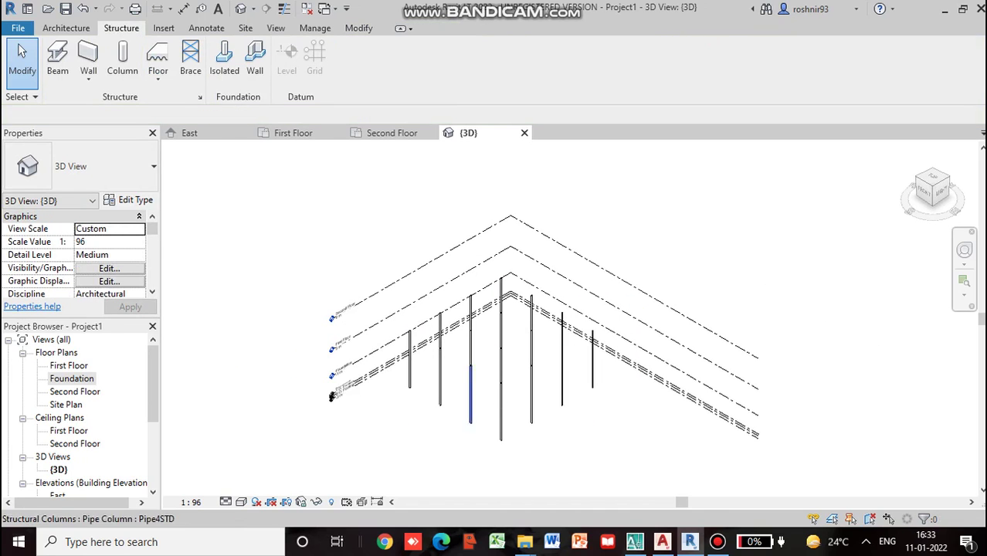
scroll(255, 437, "up", 4)
scroll(402, 373, "up", 2)
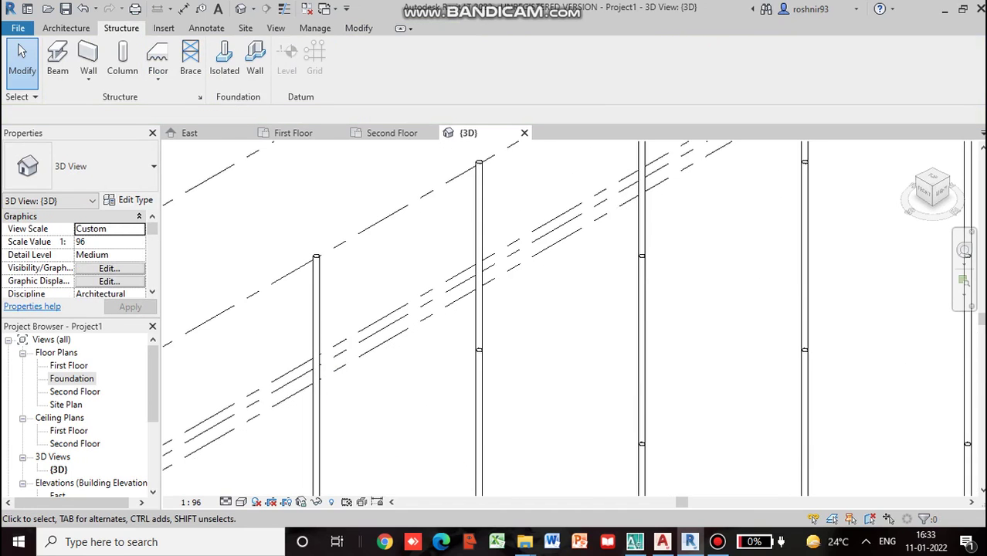
scroll(279, 427, "down", 4)
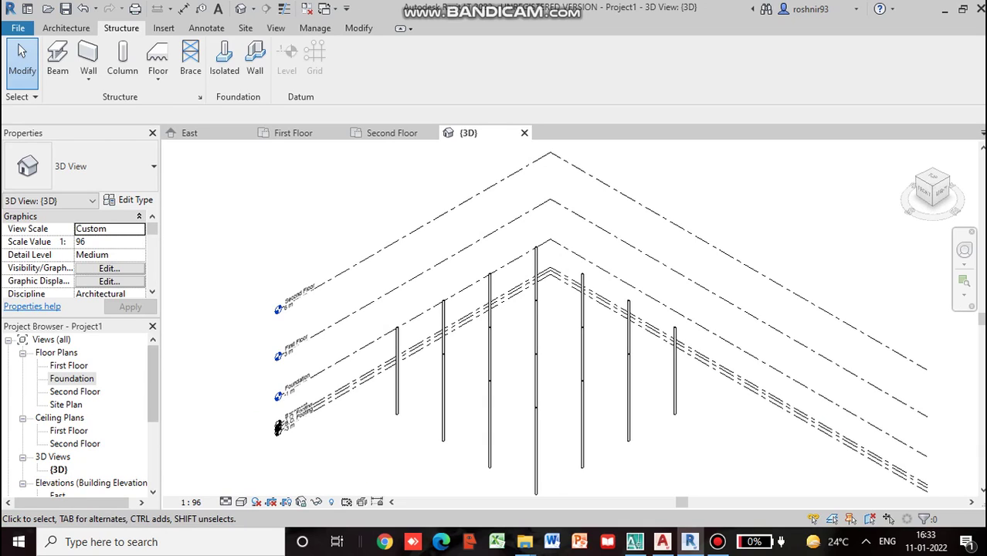
left_click_drag(153, 388, 153, 407)
left_click(58, 458)
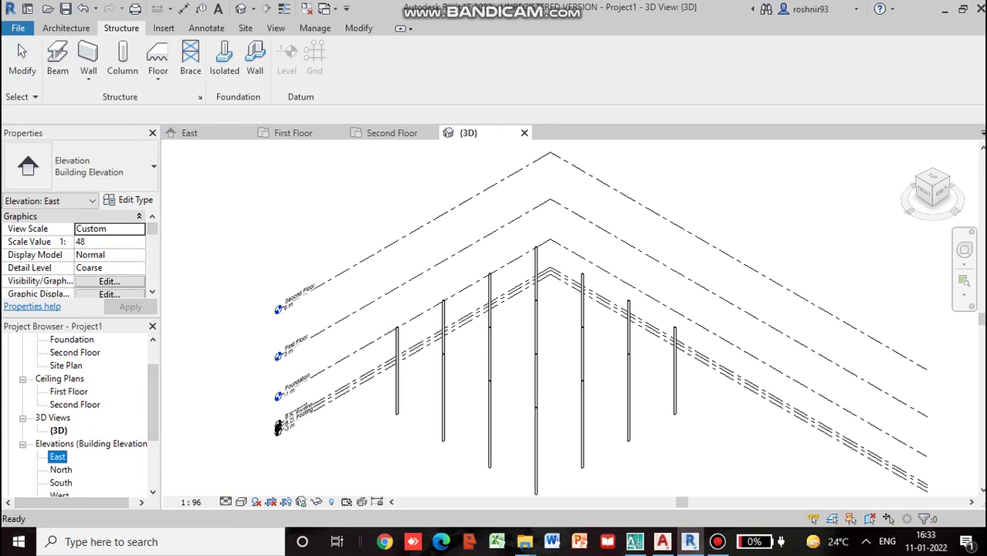
double_click(58, 458)
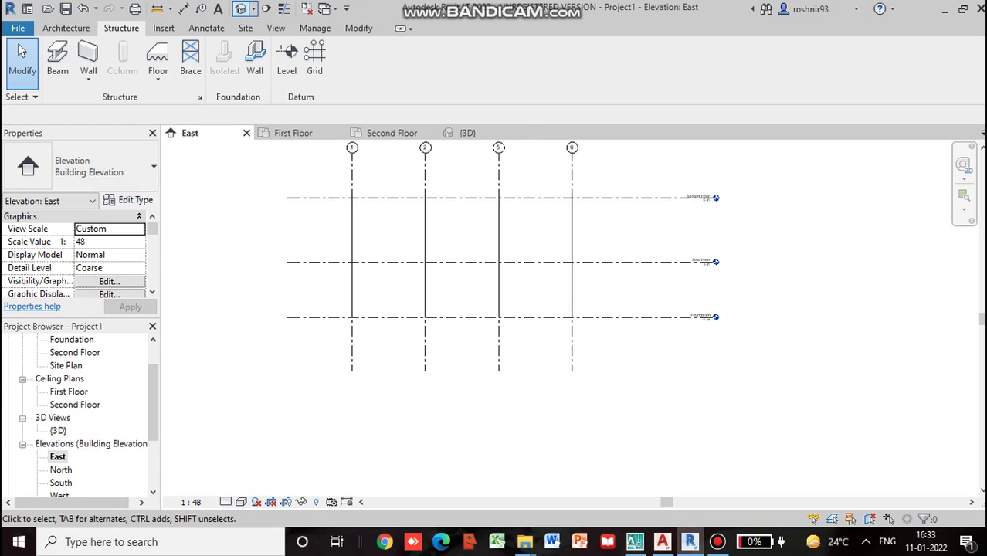
left_click(241, 9)
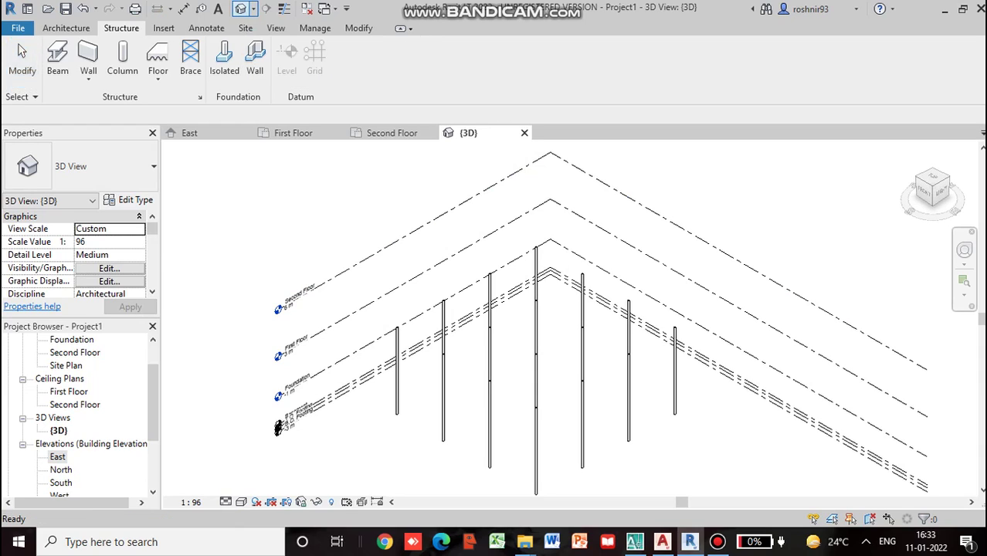
scroll(578, 417, "down", 1)
middle_click_drag(579, 417, 510, 315)
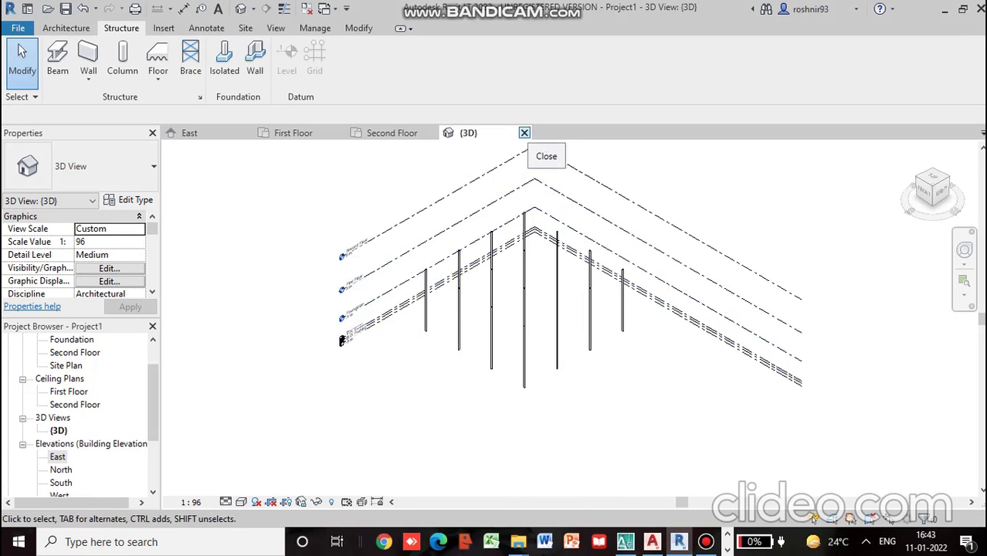
Step: Close the 3D and Second Floor views and return to the First Floor plan
left_click(525, 133)
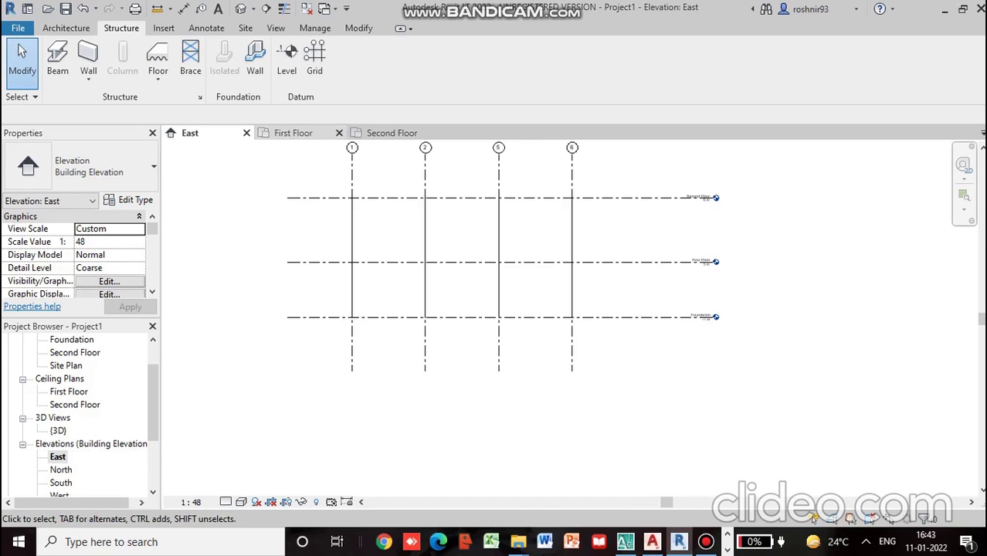
left_click(294, 133)
left_click(391, 133)
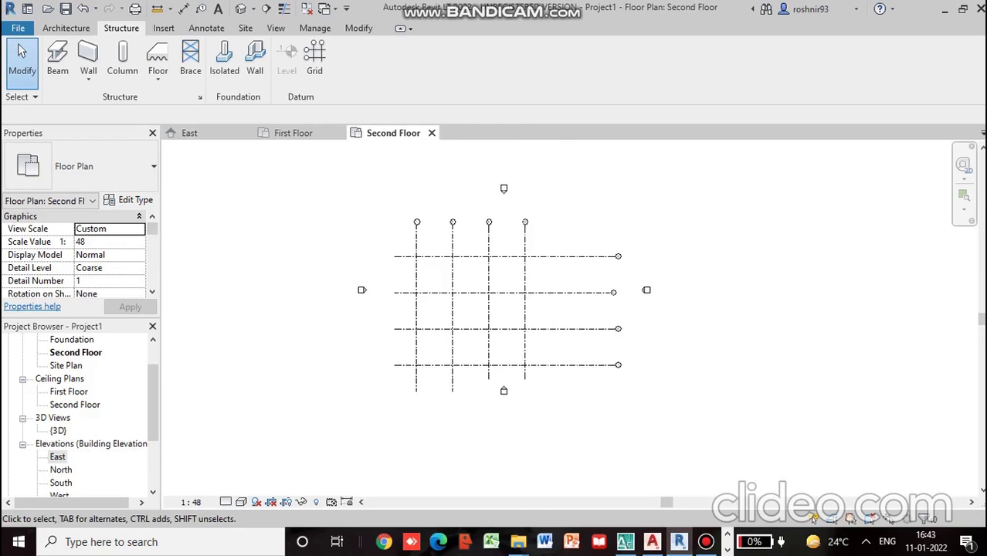
left_click(432, 133)
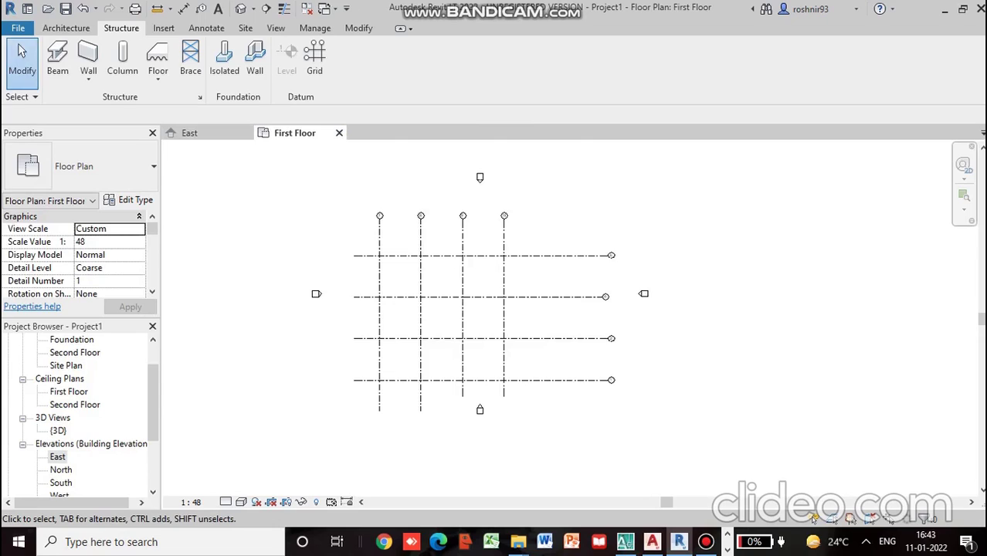
Step: Close the East elevation view, keeping only the First Floor plan open
left_click(246, 133)
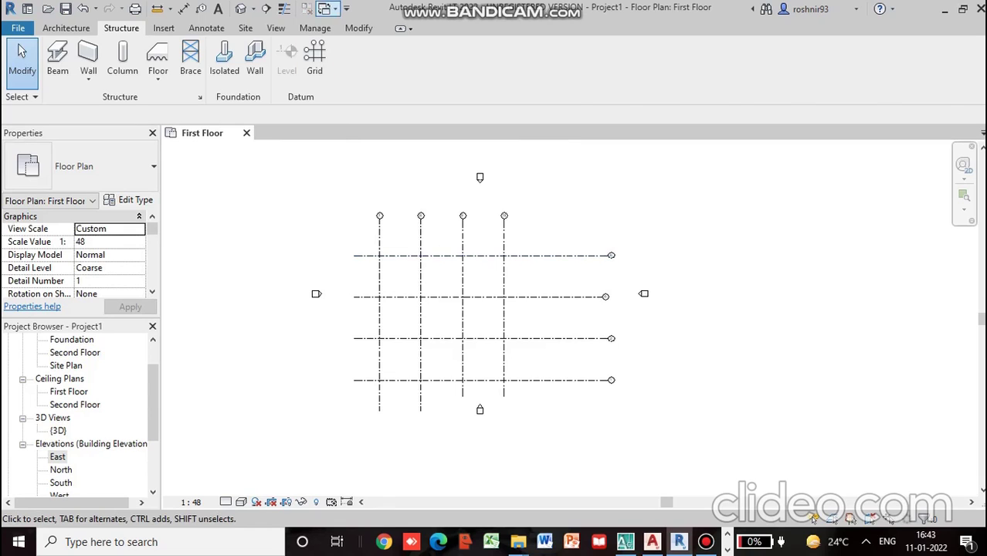
left_click(315, 28)
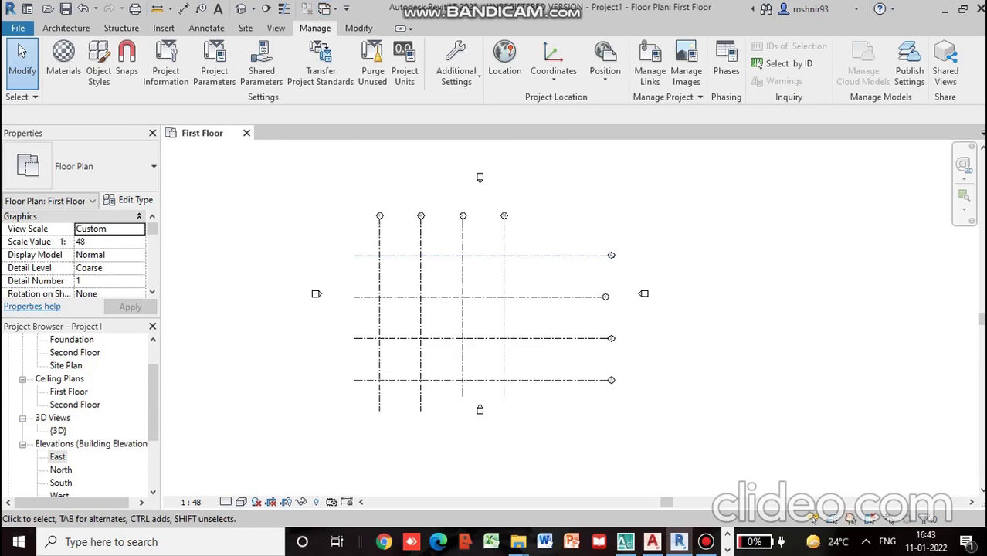
left_click(946, 64)
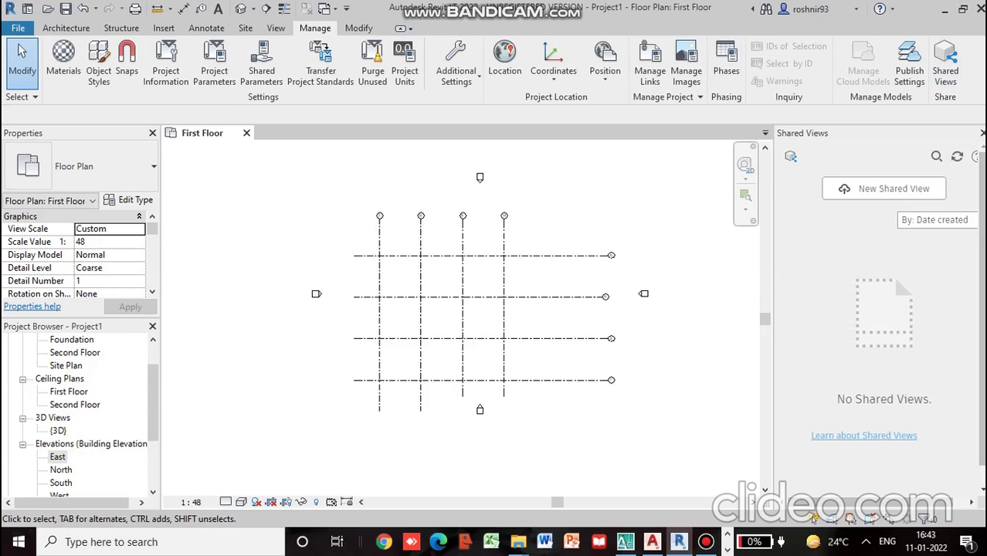
left_click(982, 133)
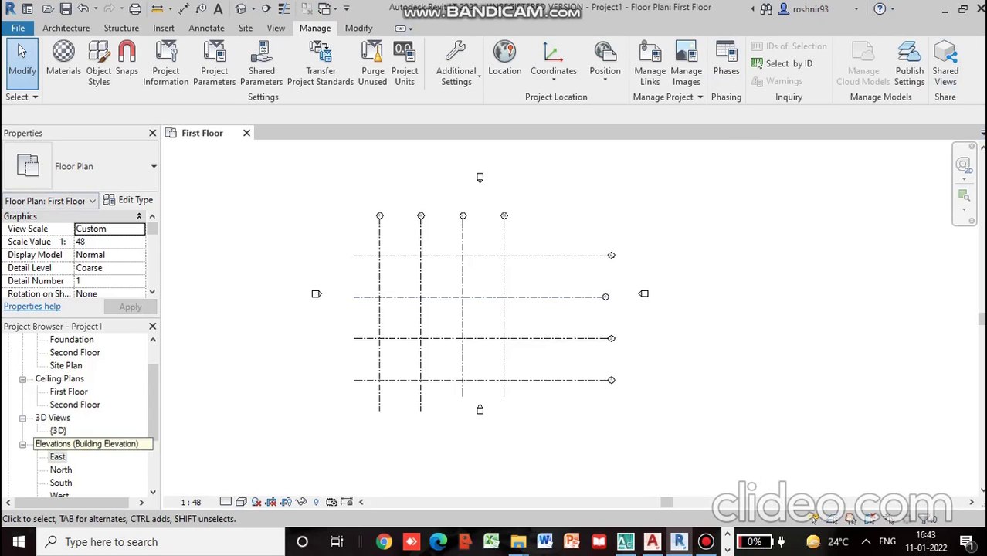
Step: Start the Beam command on First Floor and review the framing types and the type properties of LVL-Laminated Veneer Lumber (1)1 3/4x11 7/8
left_click(121, 28)
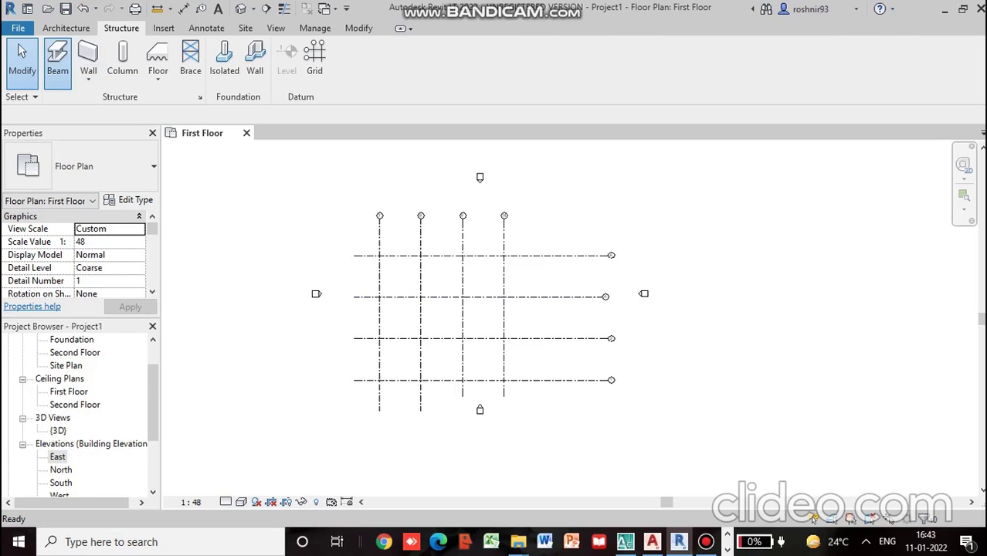
left_click(57, 60)
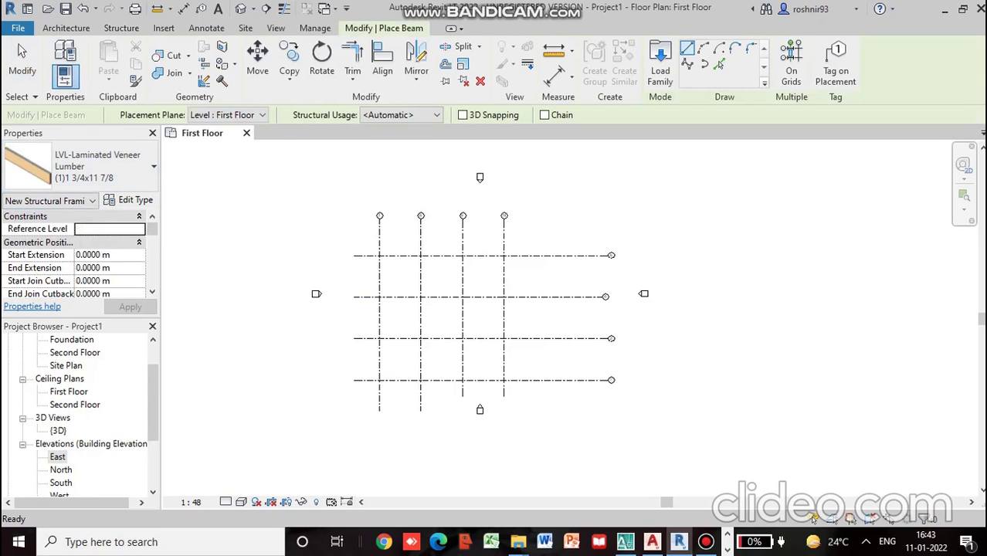
left_click(121, 28)
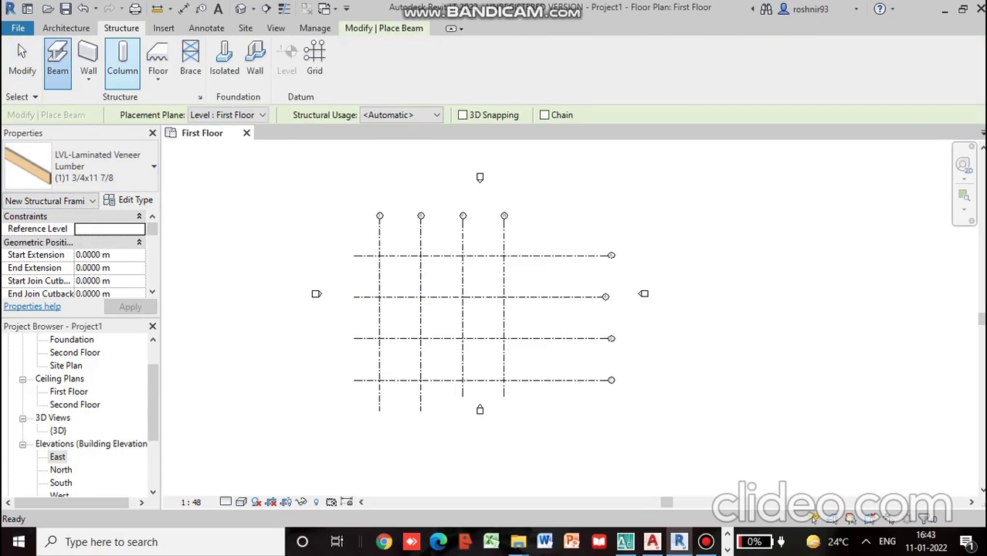
left_click(66, 28)
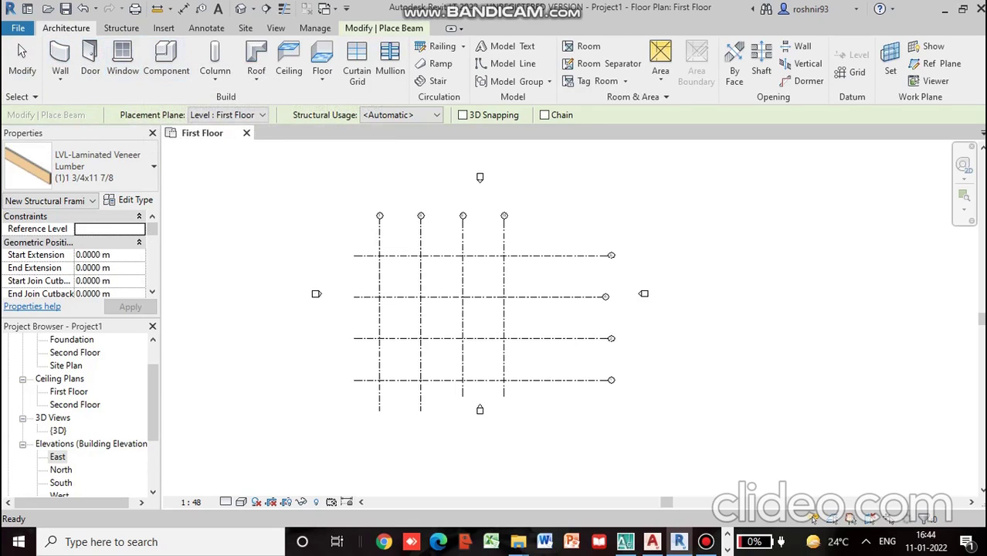
left_click(214, 77)
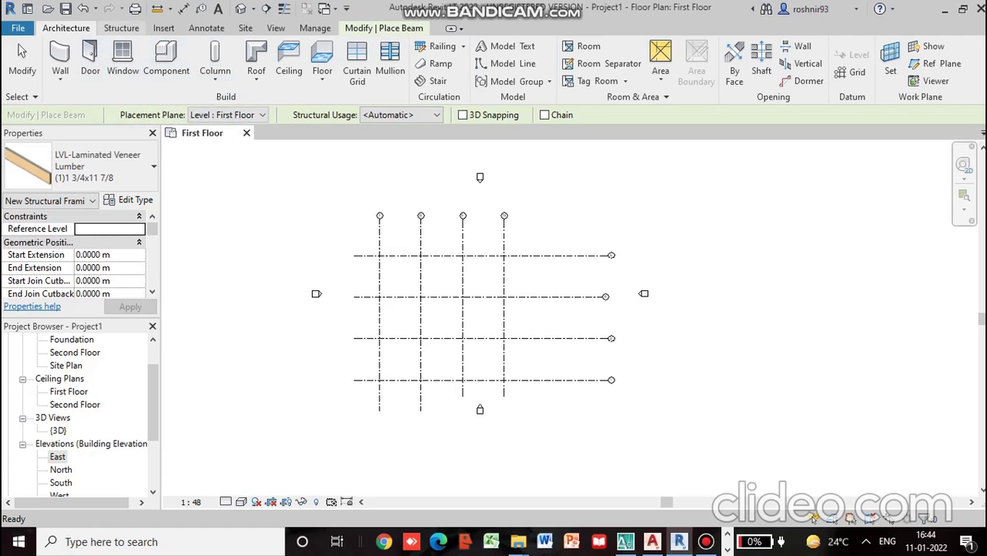
left_click(121, 28)
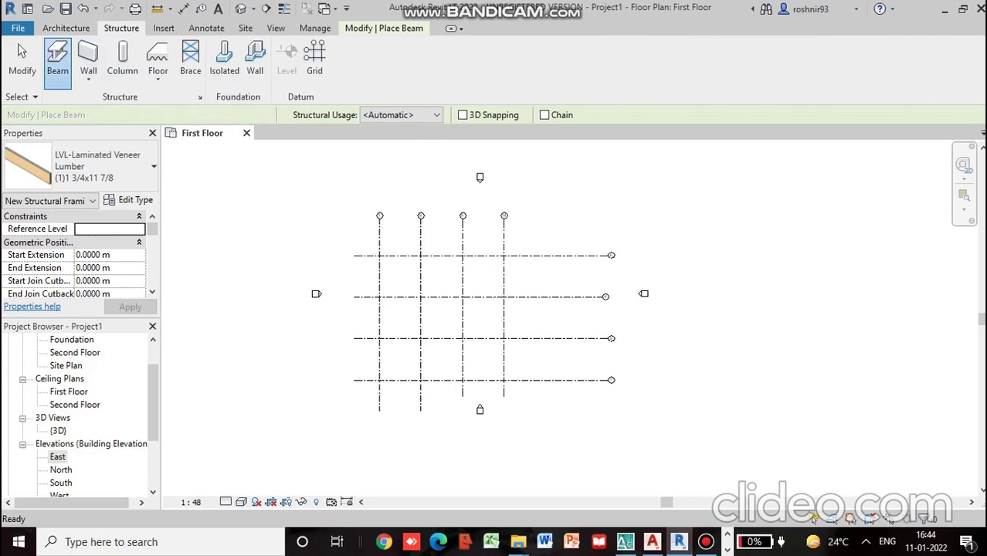
left_click(101, 166)
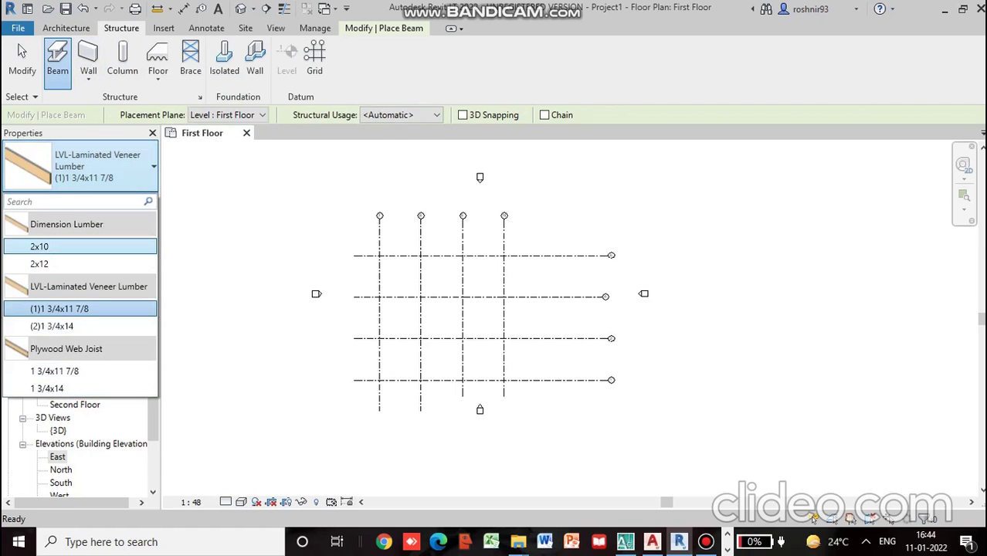
left_click(87, 172)
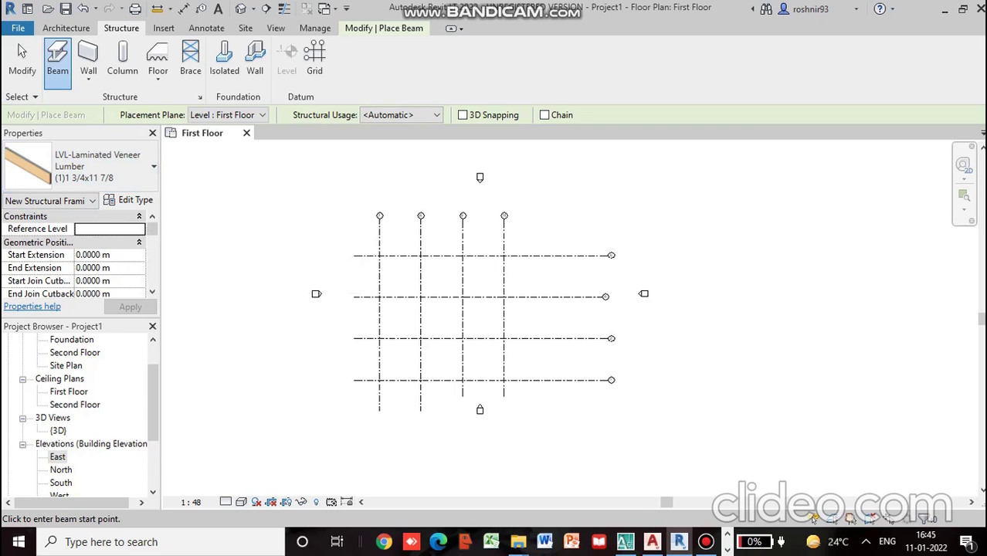
left_click(130, 199)
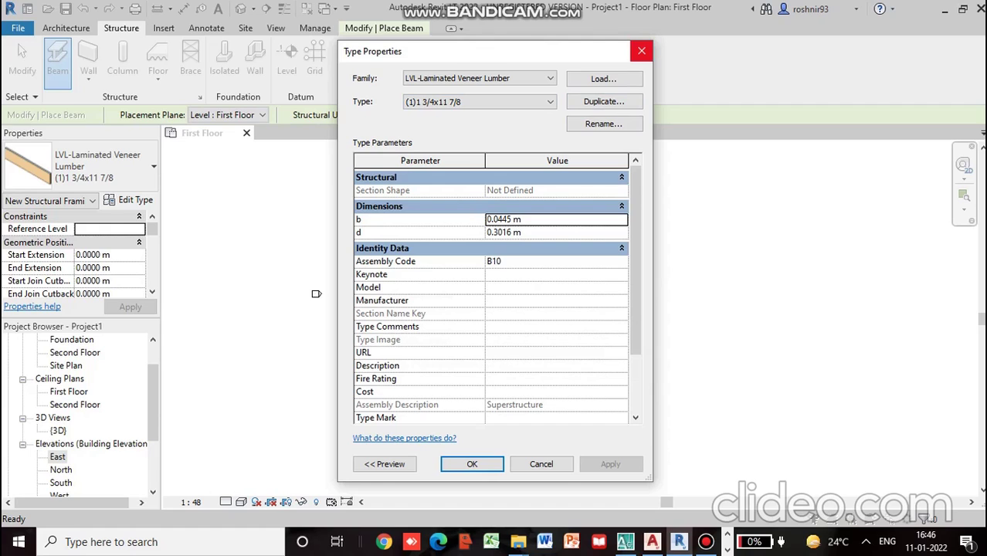
left_click(642, 51)
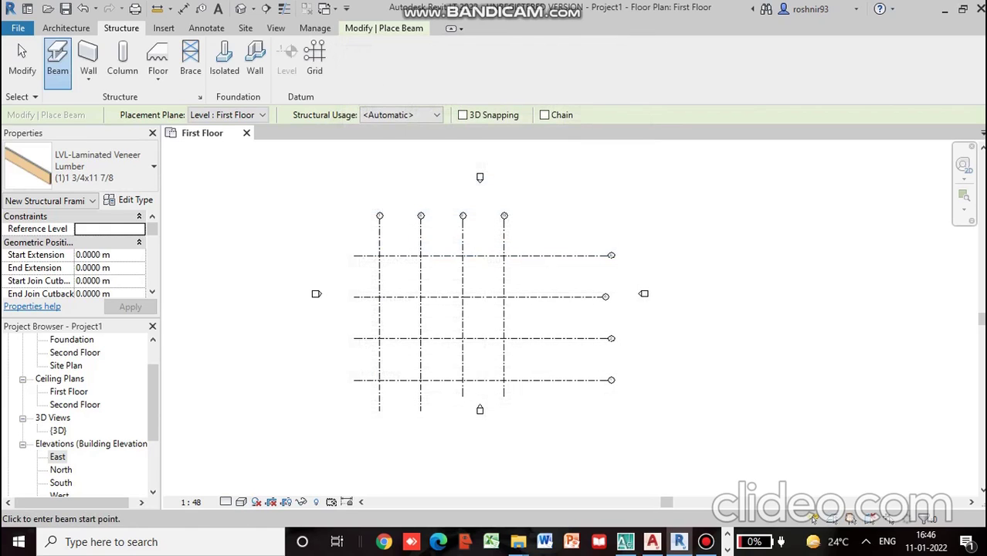
Step: Inspect the columns at the grid intersections along the upper edge of the First Floor plan
scroll(365, 262, "up", 1)
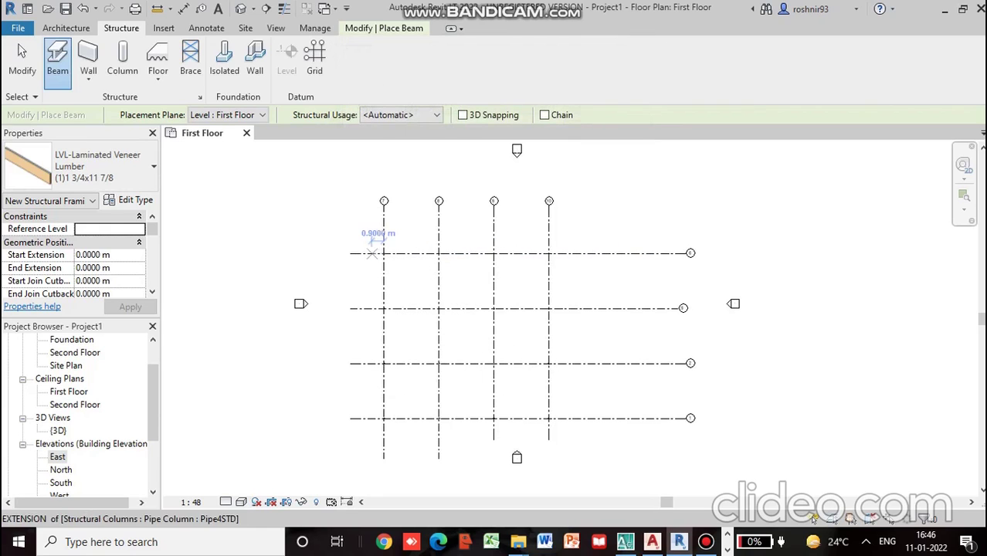
scroll(385, 250, "up", 5)
scroll(389, 253, "up", 7)
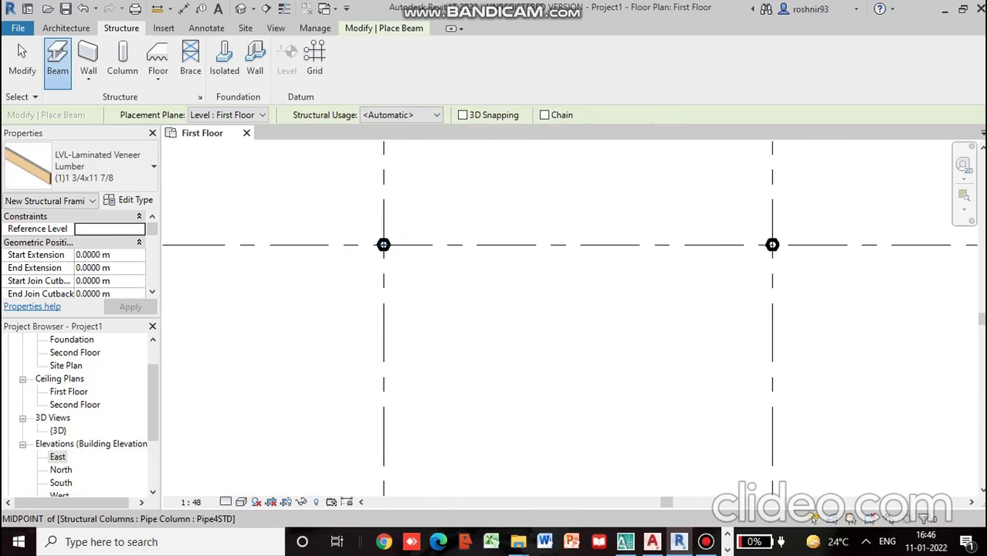
scroll(389, 261, "down", 6)
scroll(386, 253, "down", 5)
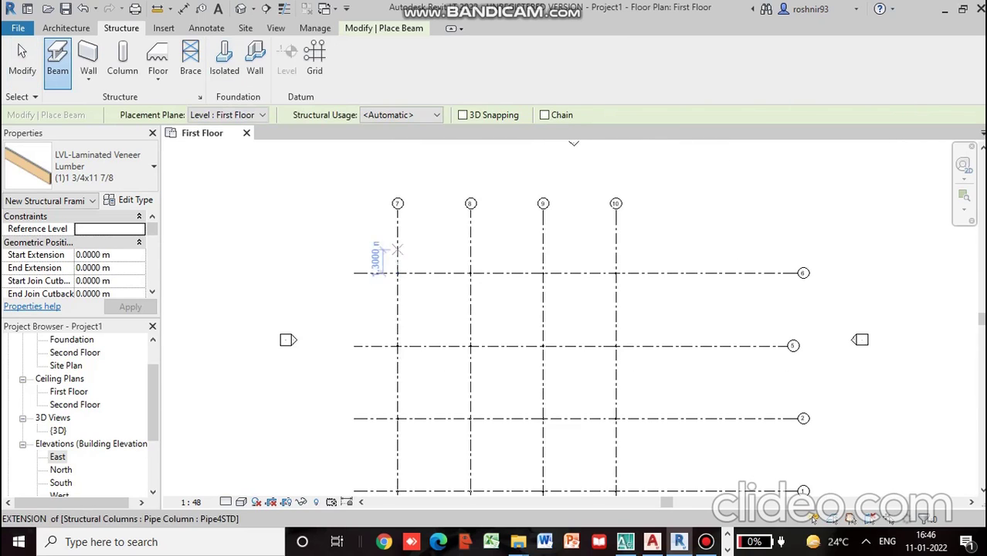
scroll(398, 260, "up", 2)
scroll(399, 298, "down", 2)
scroll(398, 298, "down", 1)
middle_click_drag(398, 298, 319, 266)
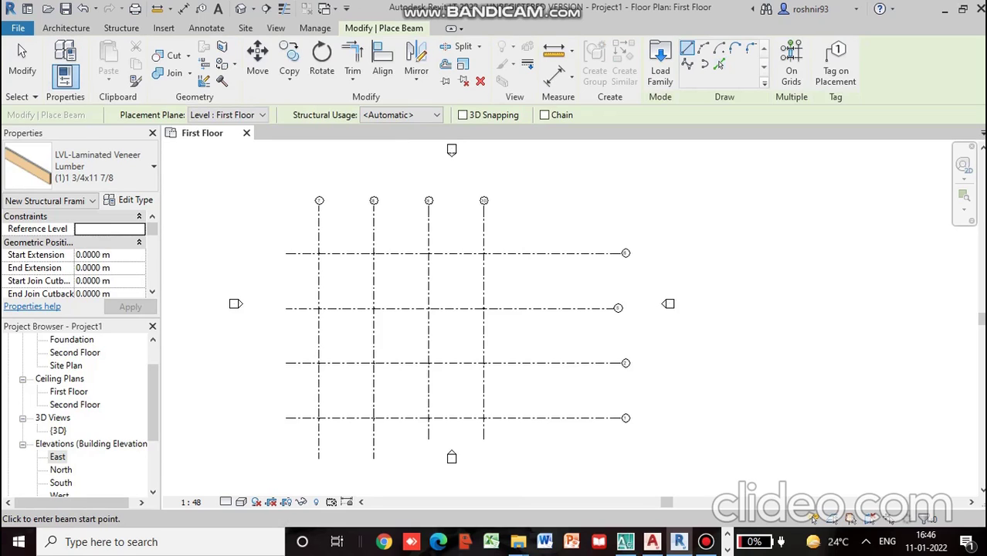
Step: Place LVL-Laminated Veneer Lumber (1)1 3/4x11 7/8 beams along all four horizontal and four vertical grid lines using On Grids
left_click(791, 62)
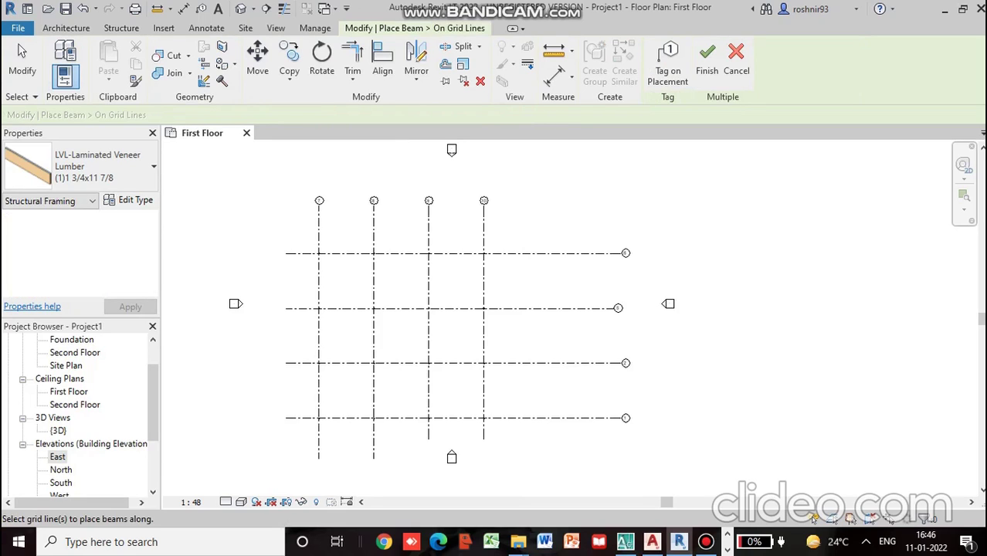
left_click(342, 254)
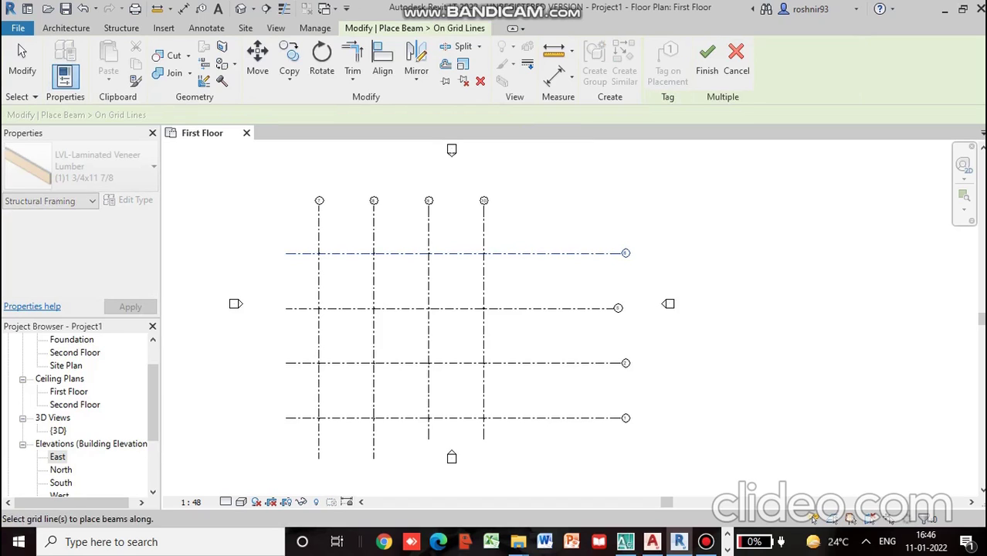
left_click(342, 308)
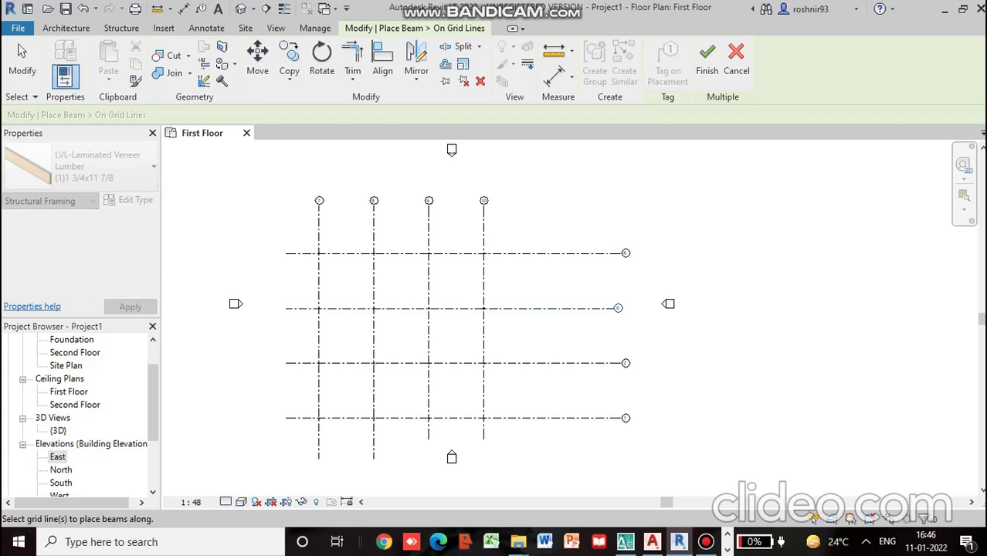
left_click(305, 253, "ctrl")
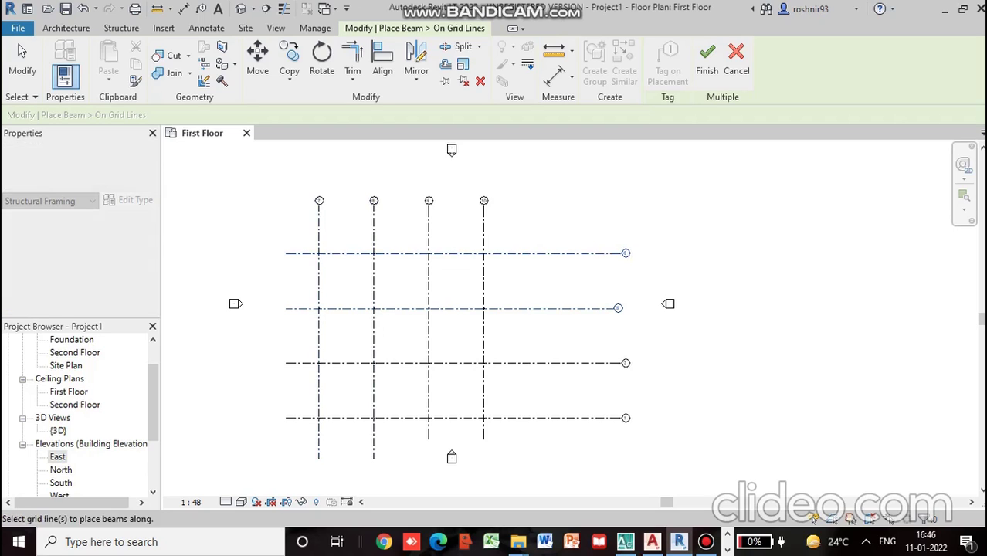
left_click(305, 308, "ctrl")
left_click(305, 363, "ctrl")
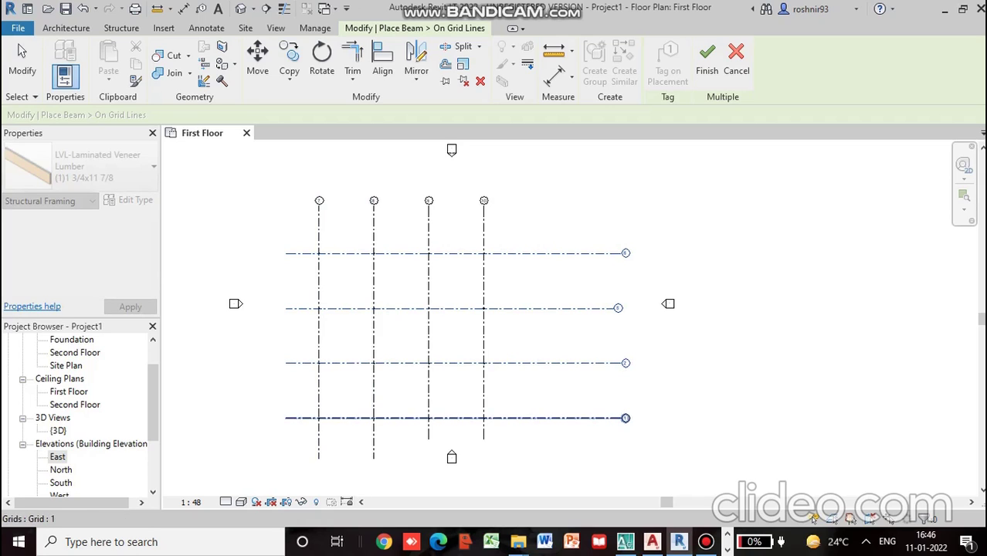
left_click(305, 418, "ctrl")
left_click(320, 441, "ctrl")
left_click(374, 440, "ctrl")
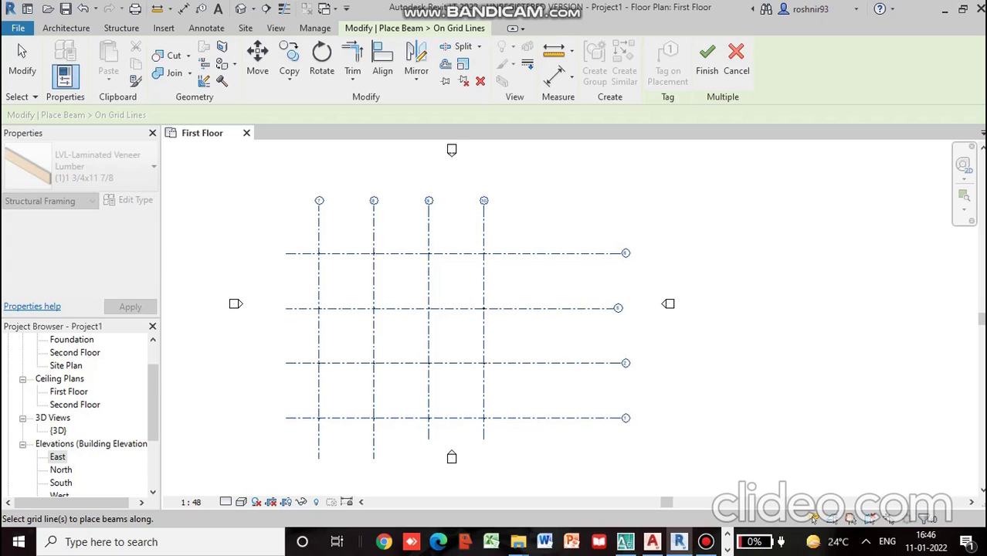
left_click(707, 62)
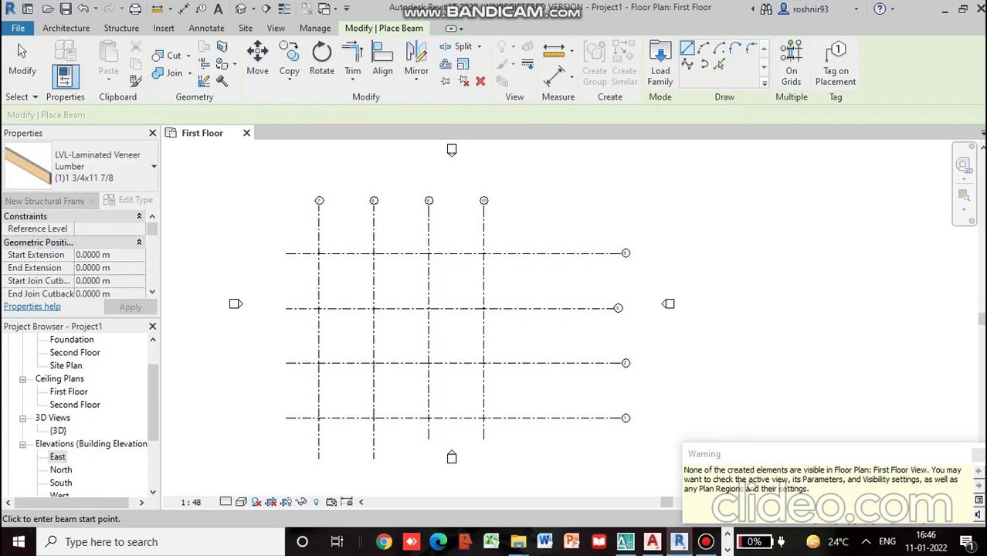
Step: Examine the beam framework between the columns in the 3D view and end beam placement
left_click(241, 8)
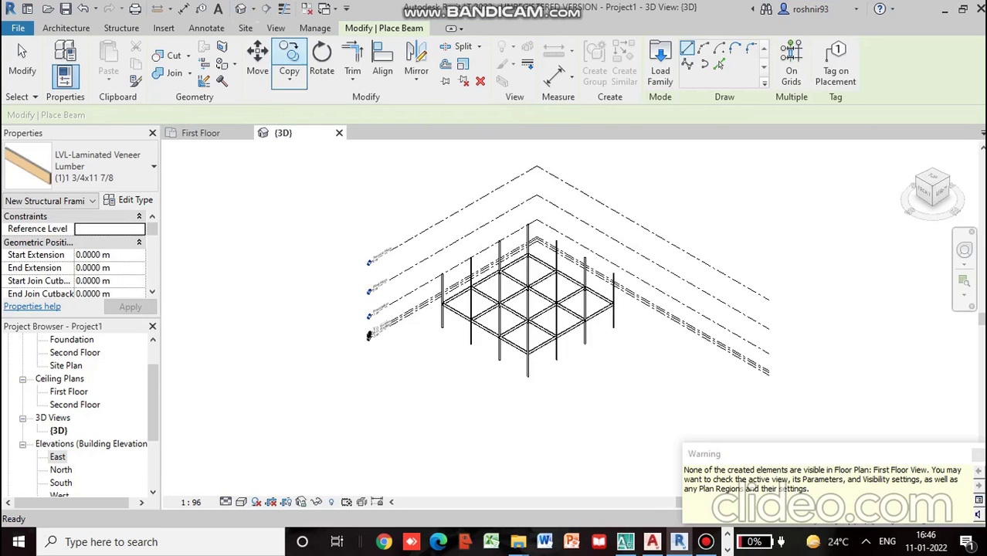
scroll(502, 316, "up", 2)
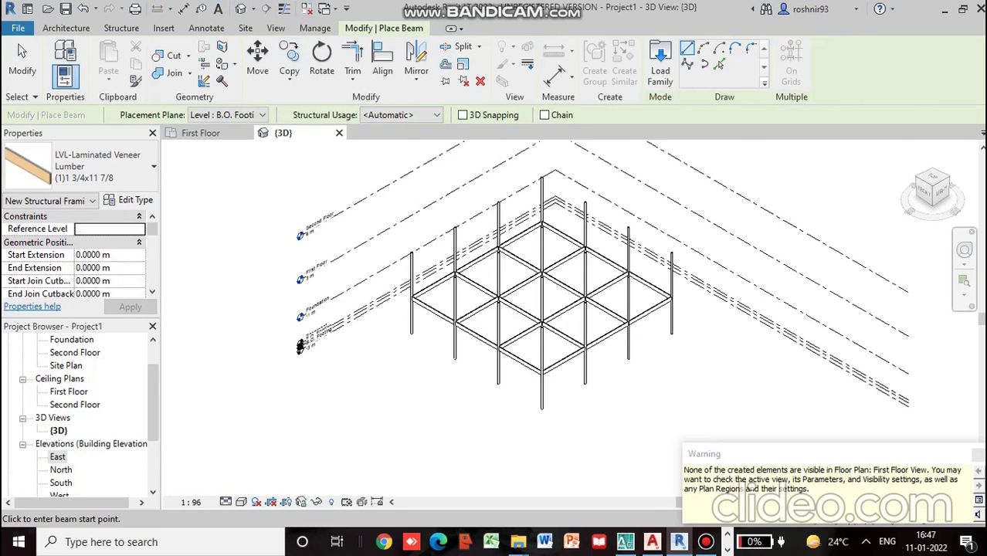
scroll(519, 320, "up", 2)
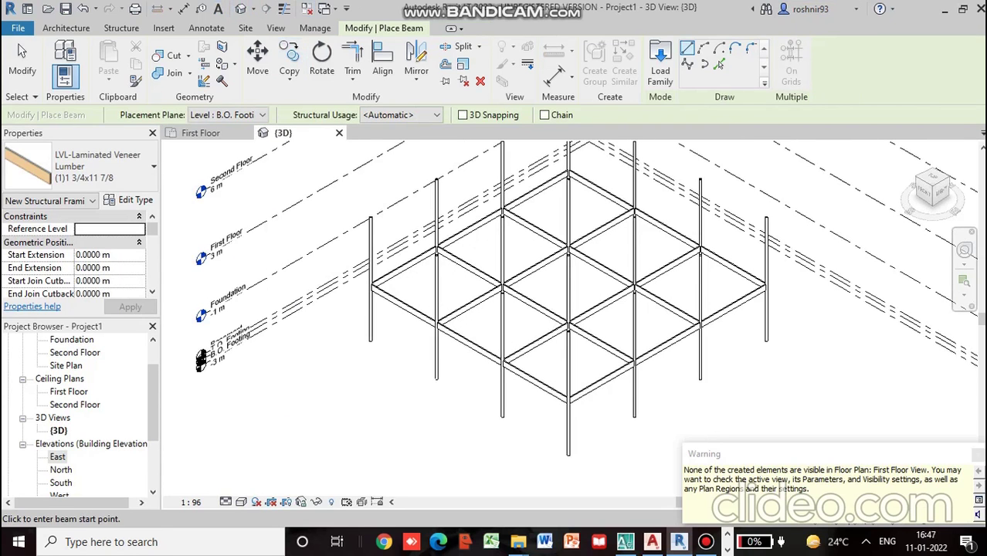
scroll(472, 352, "down", 4)
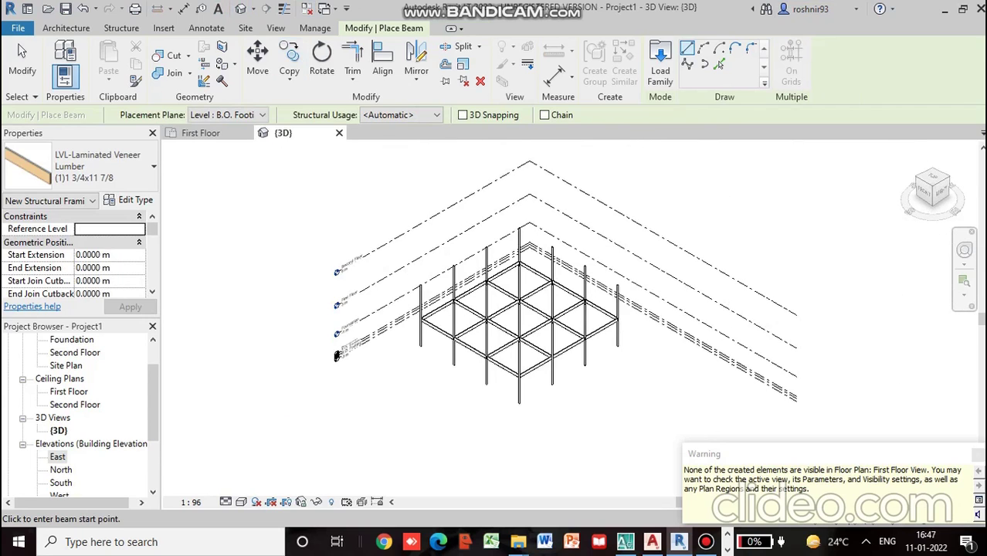
scroll(411, 319, "up", 2)
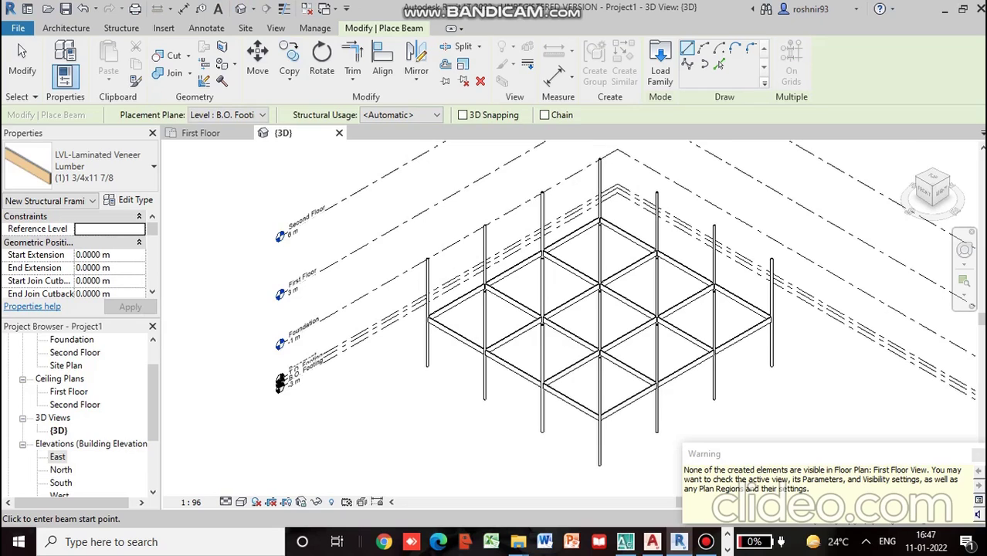
key("Escape")
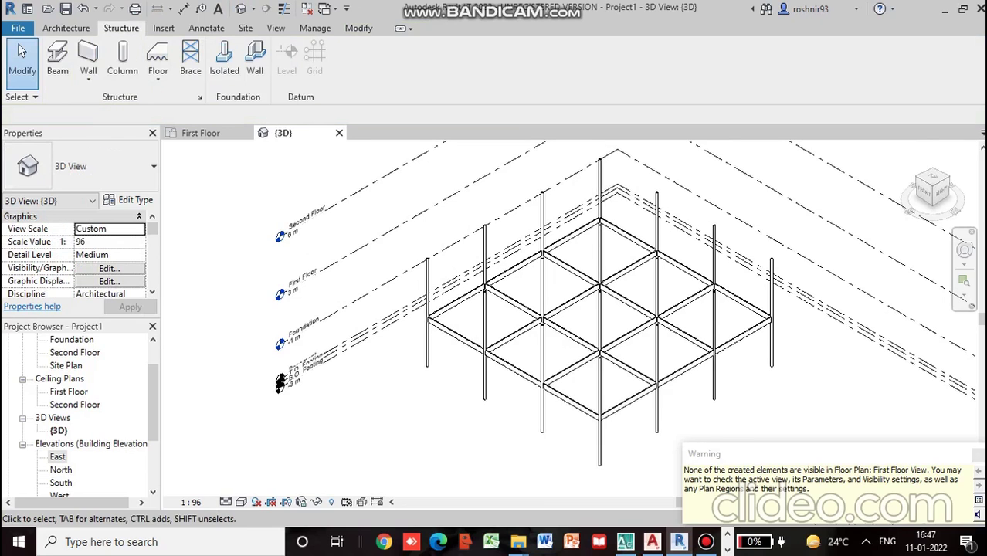
Step: Check the reference level of a front-edge beam and the base and top levels of the leftmost column
left_click(460, 338)
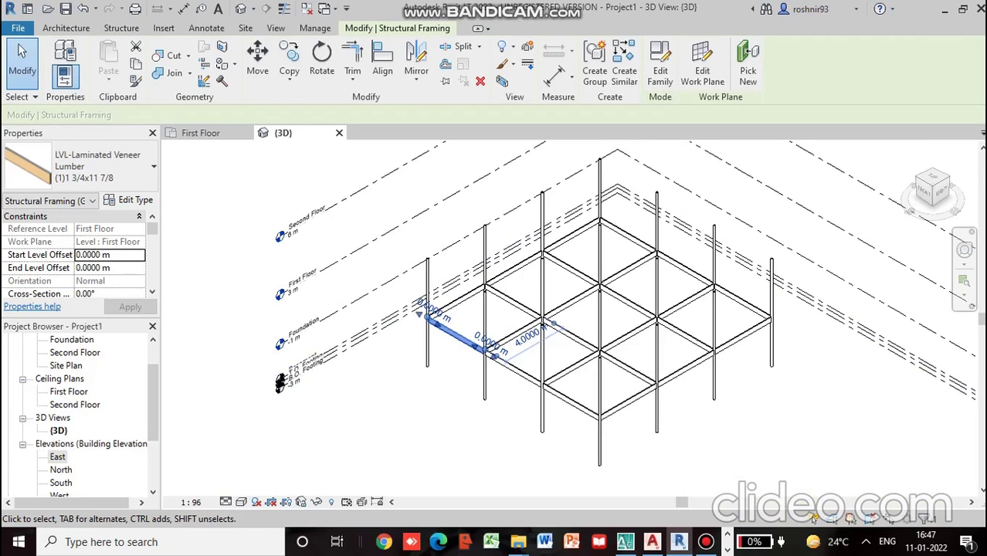
key("Escape")
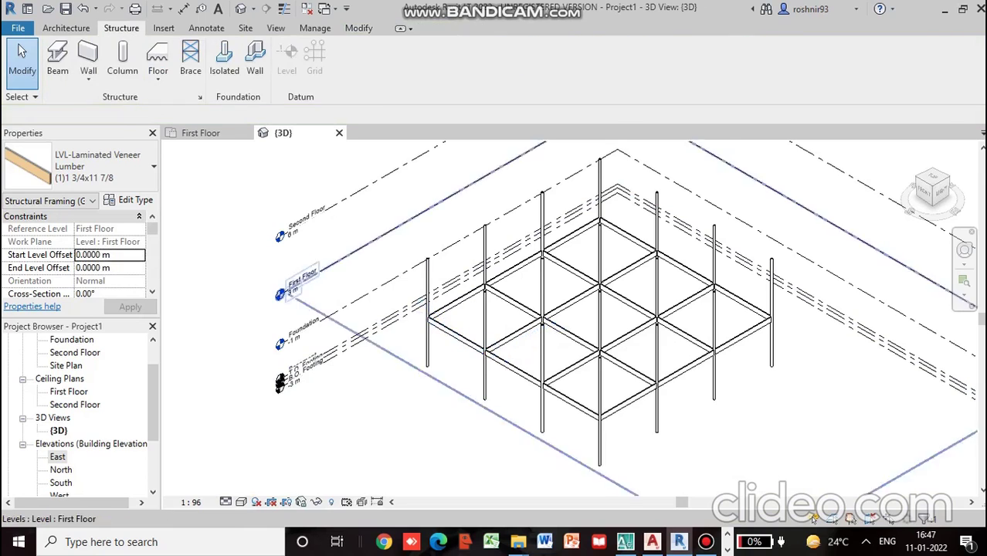
scroll(422, 258, "down", 2)
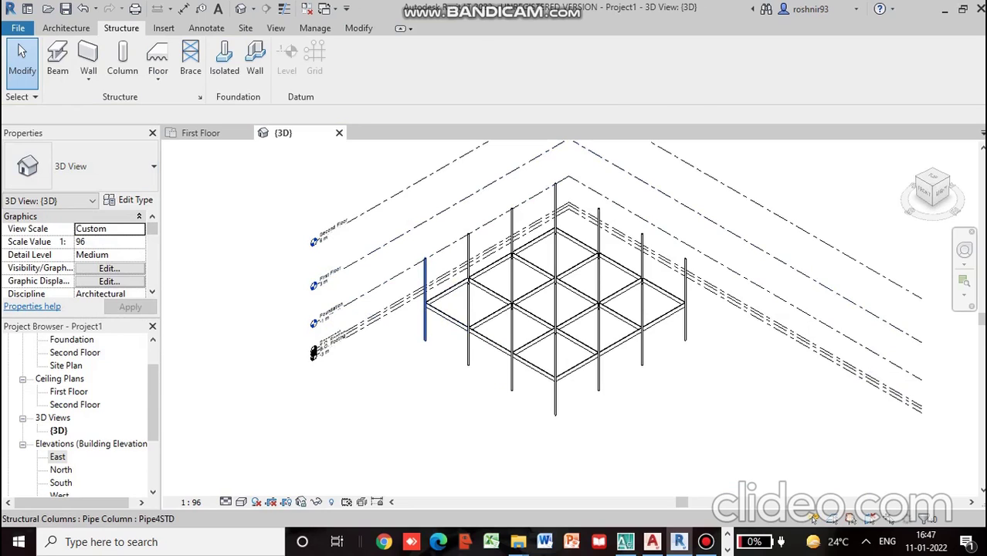
left_click(425, 302)
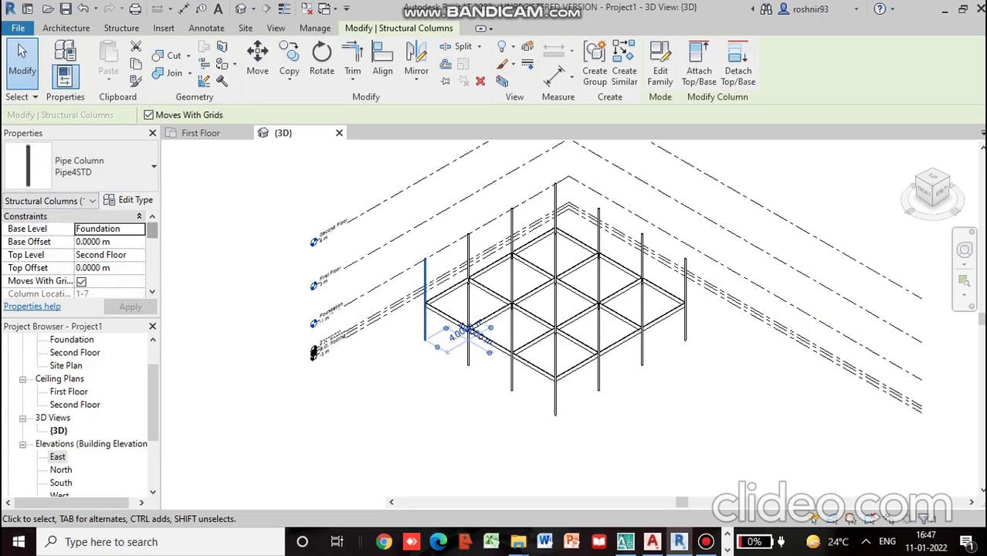
Step: On the First Floor plan, start a Generic - 12" floor and sketch a 4 m square boundary around the upper-left grid bay
scroll(152, 236, "down", 3)
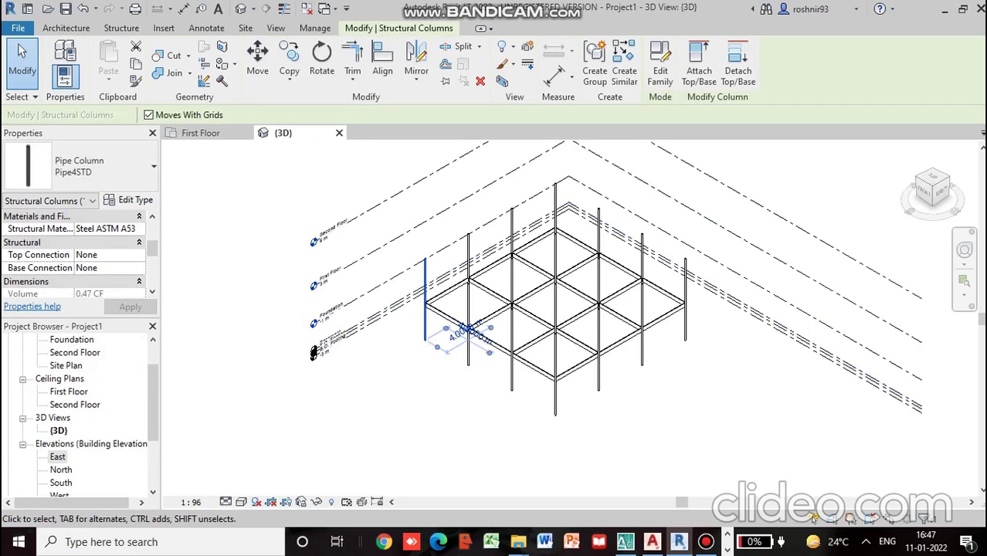
key("Escape")
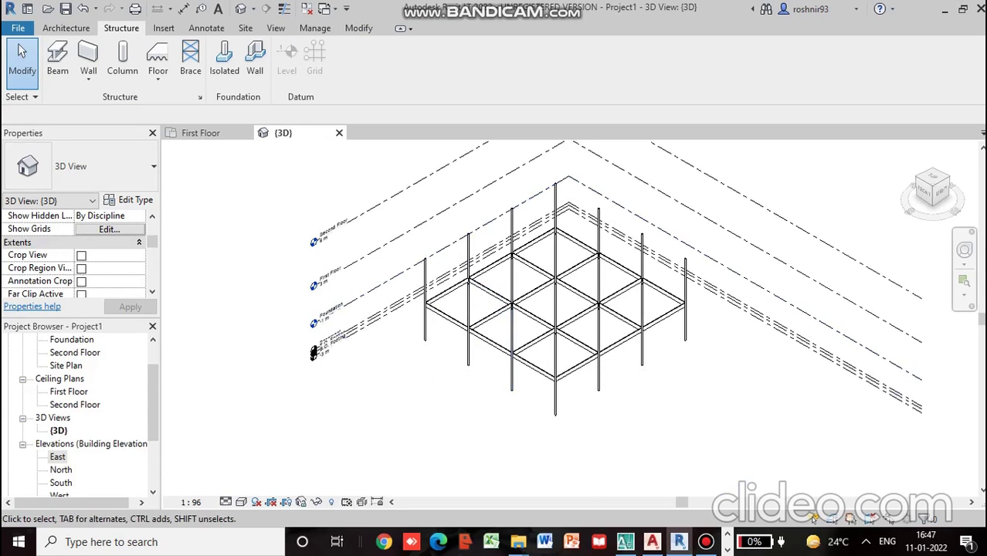
left_click(201, 133)
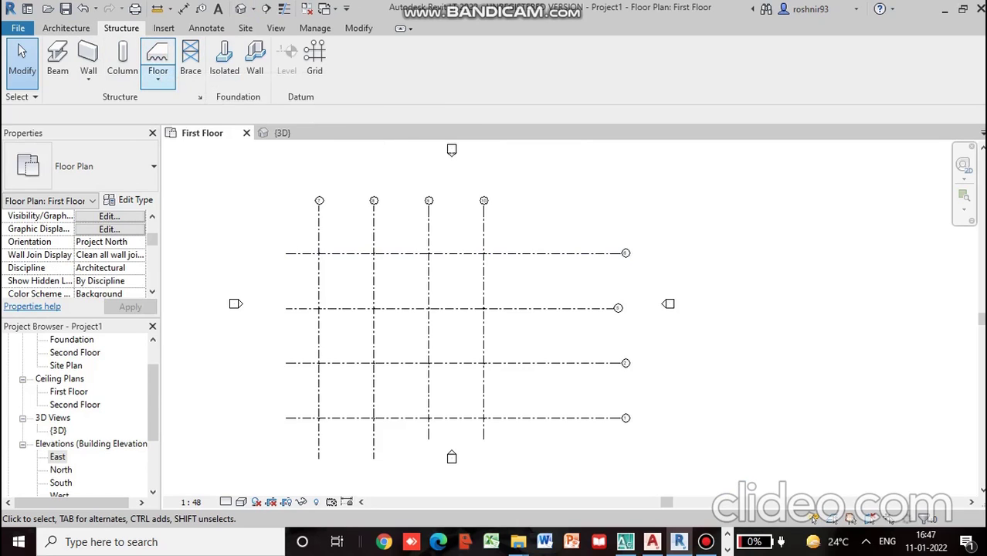
left_click(157, 80)
left_click(182, 106)
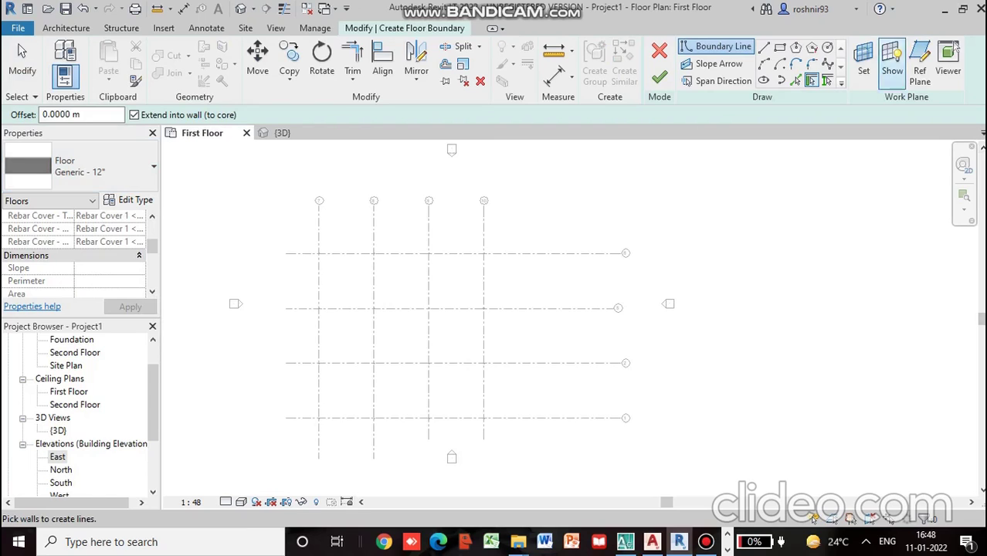
left_click(764, 47)
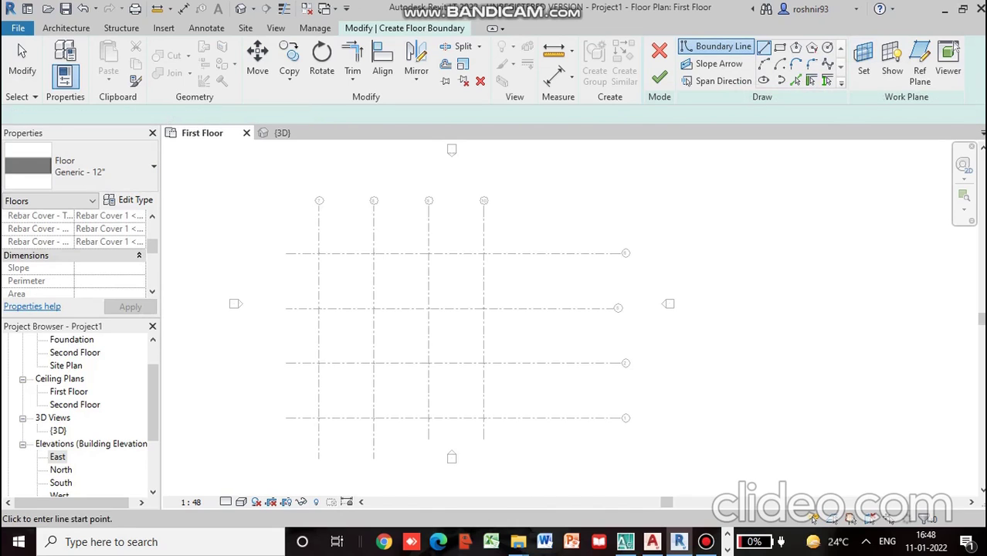
left_click(319, 252)
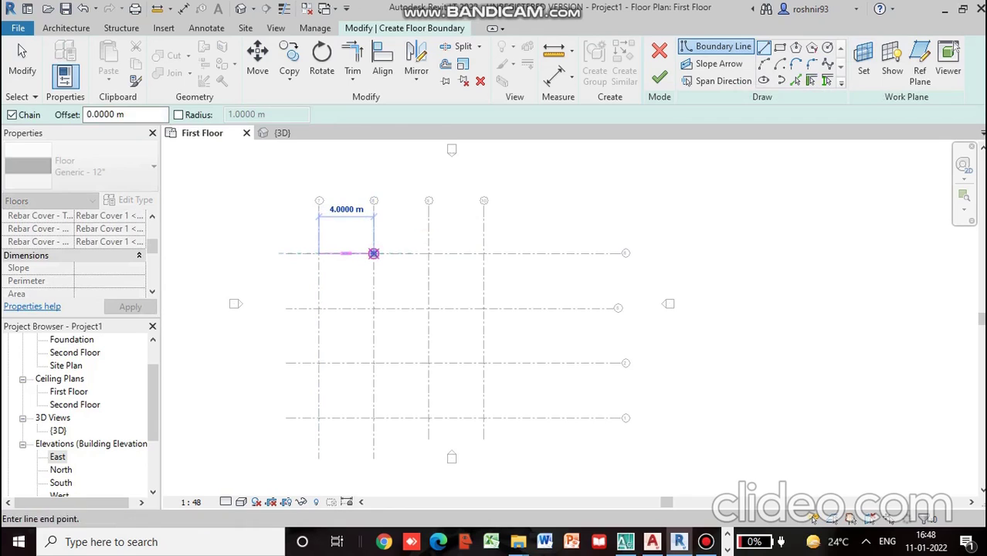
left_click(373, 253)
left_click(374, 308)
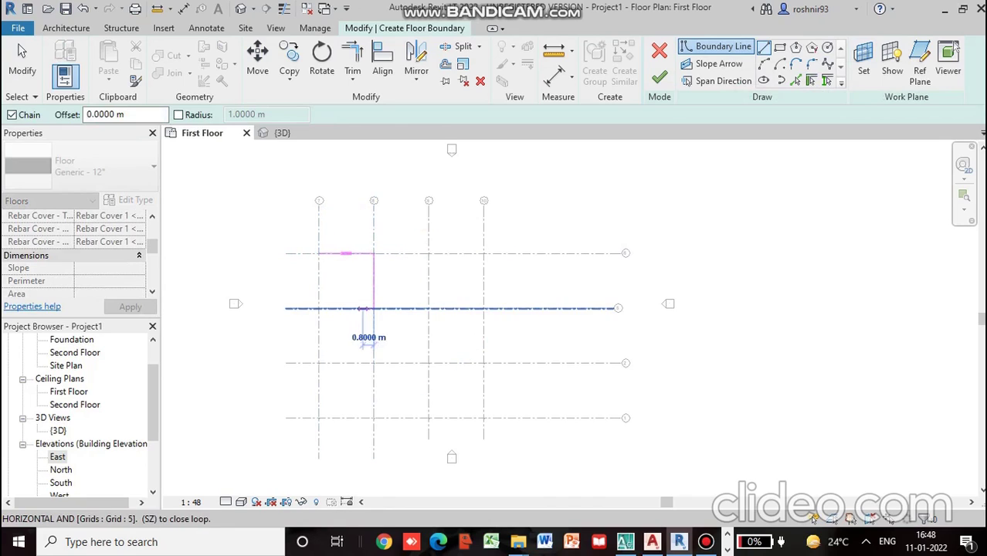
left_click(318, 308)
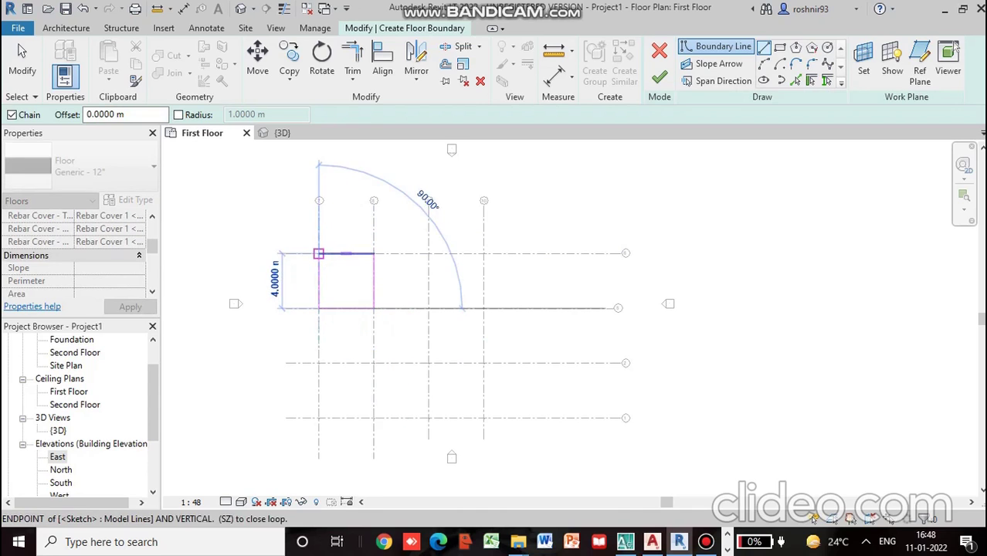
left_click(319, 253)
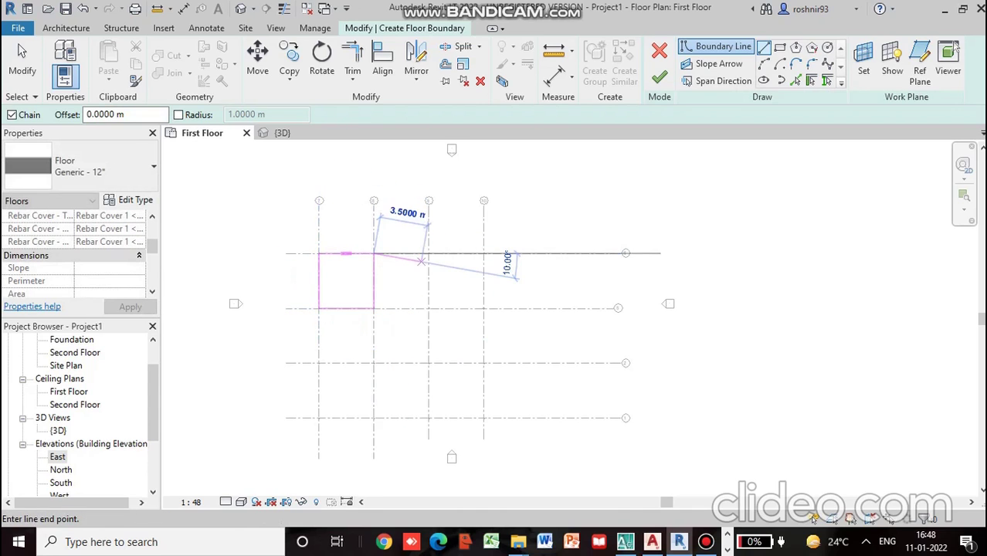
Step: Sketch floor boundary lines around the middle and right 4 m bays of the upper grid row
left_click(429, 253)
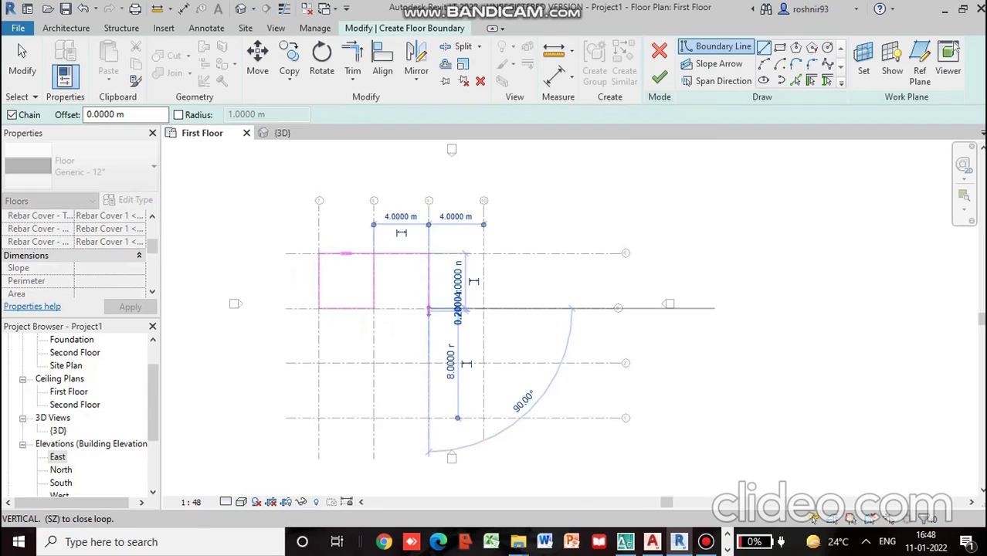
left_click(429, 308)
left_click(374, 309)
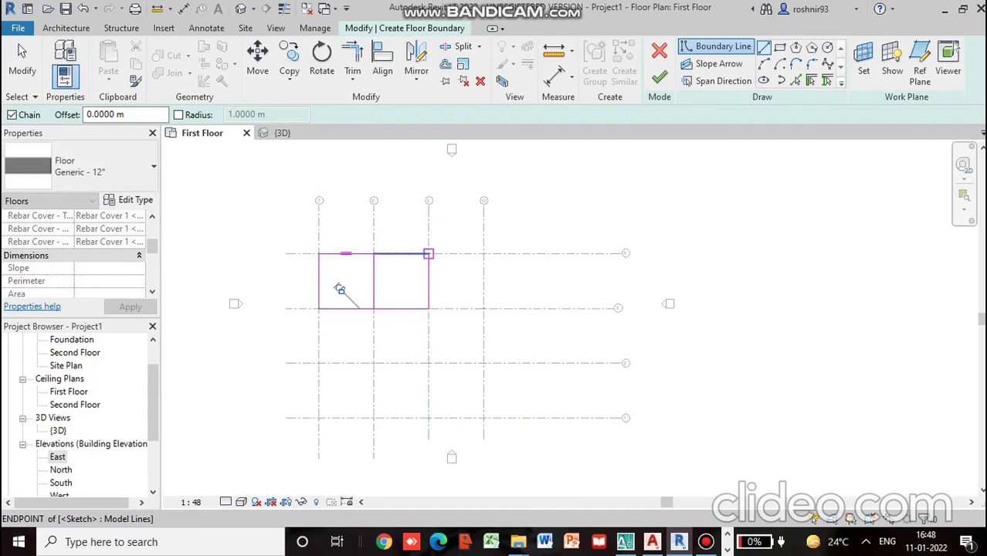
left_click(429, 254)
left_click(484, 253)
left_click(483, 308)
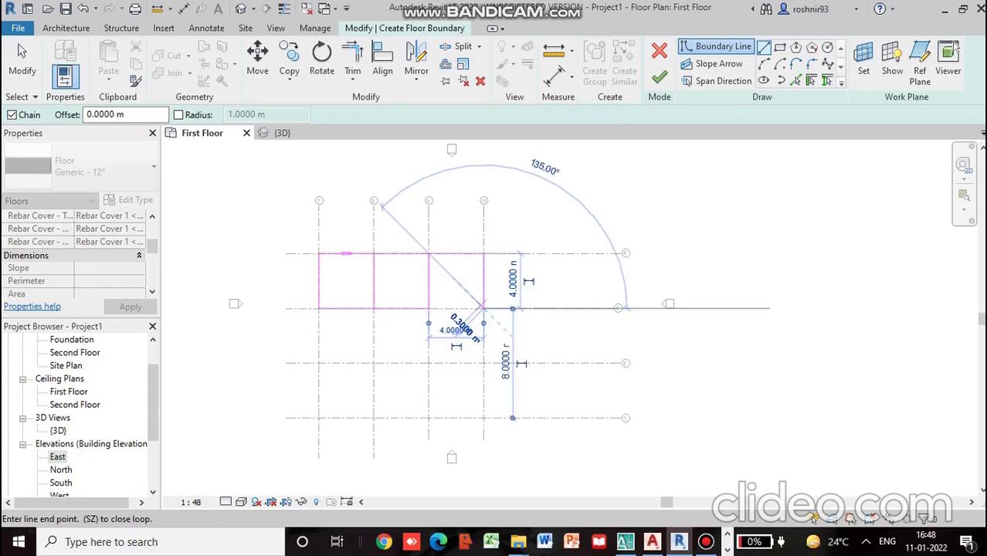
left_click(429, 308)
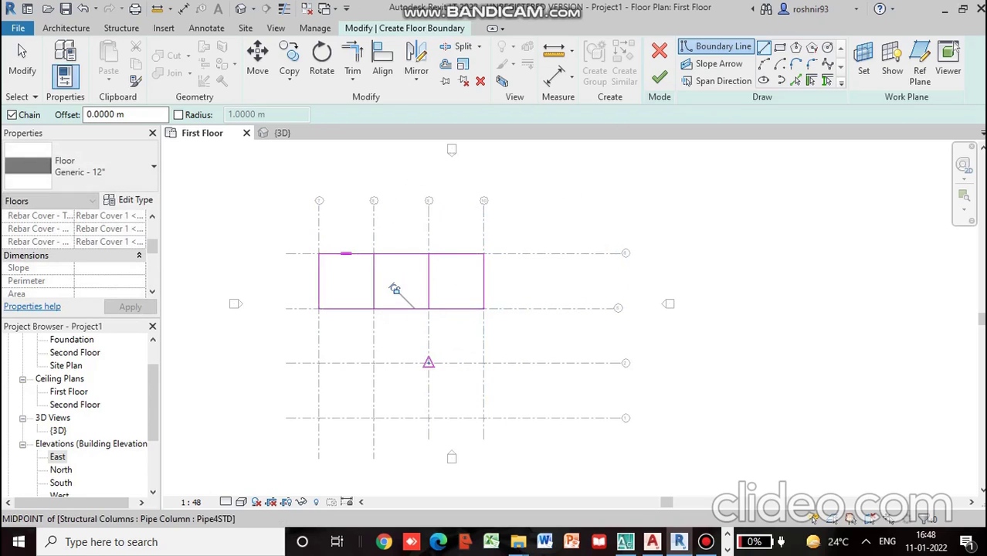
Step: Sketch floor boundary lines around the three 4 m bays of the middle grid row
left_click(429, 309)
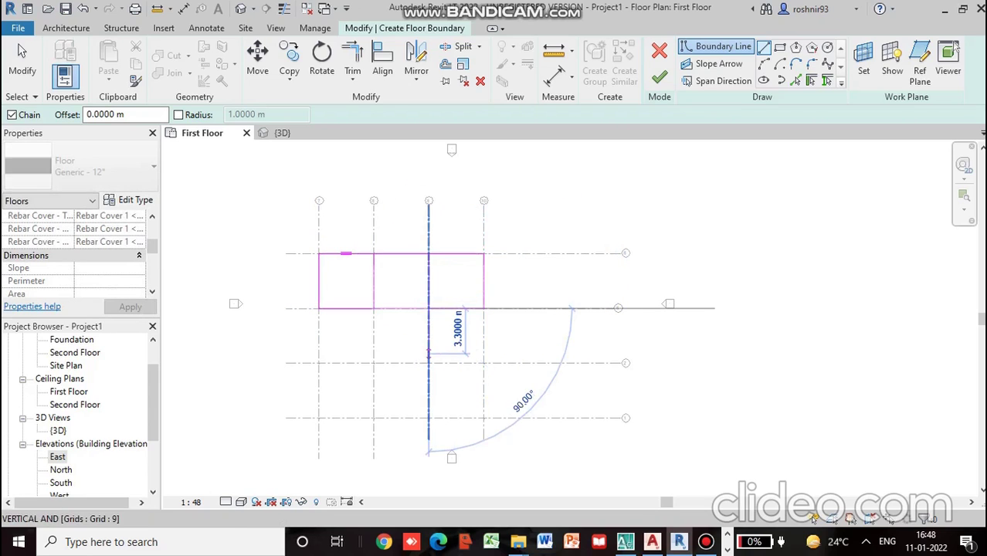
left_click(428, 363)
left_click(484, 363)
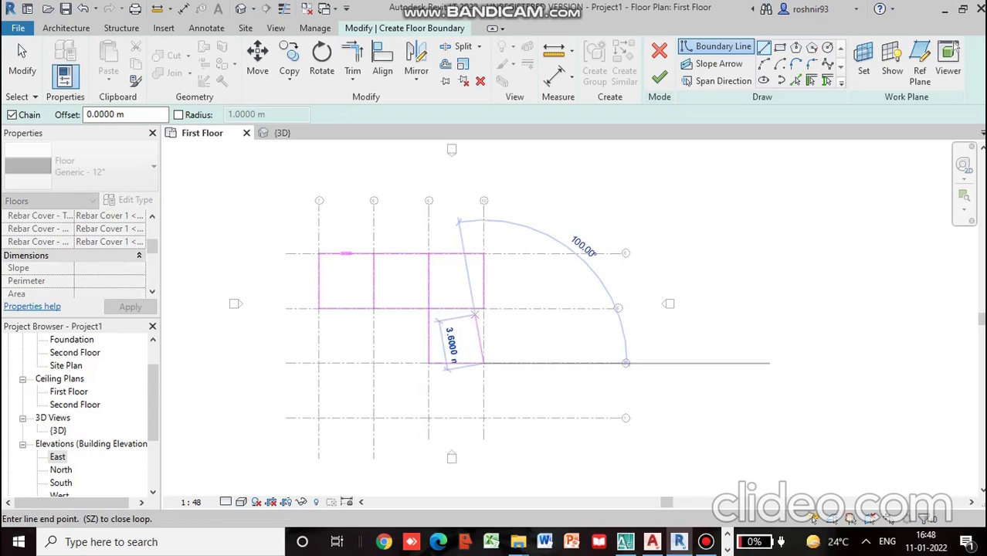
left_click(483, 308)
left_click(318, 309)
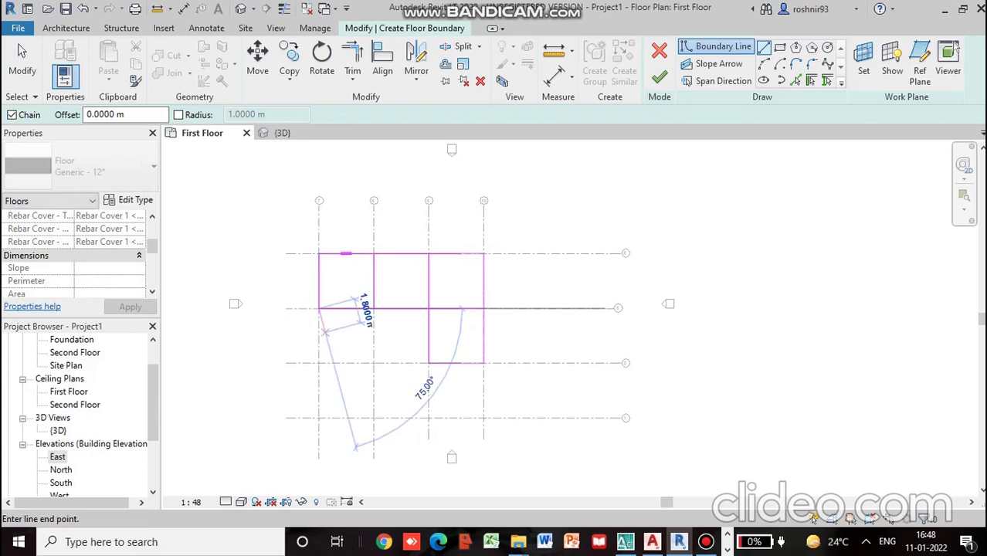
left_click(318, 363)
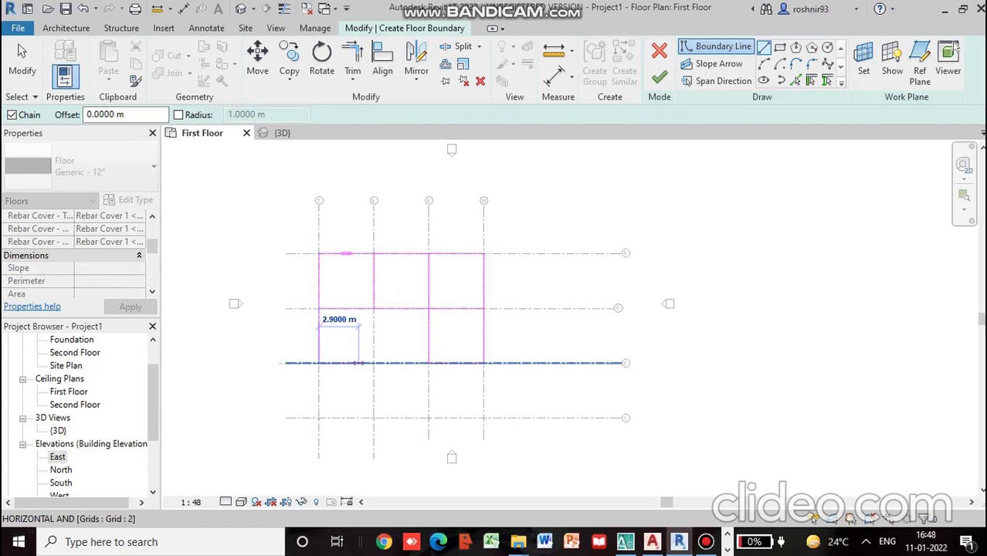
left_click(374, 363)
left_click(374, 308)
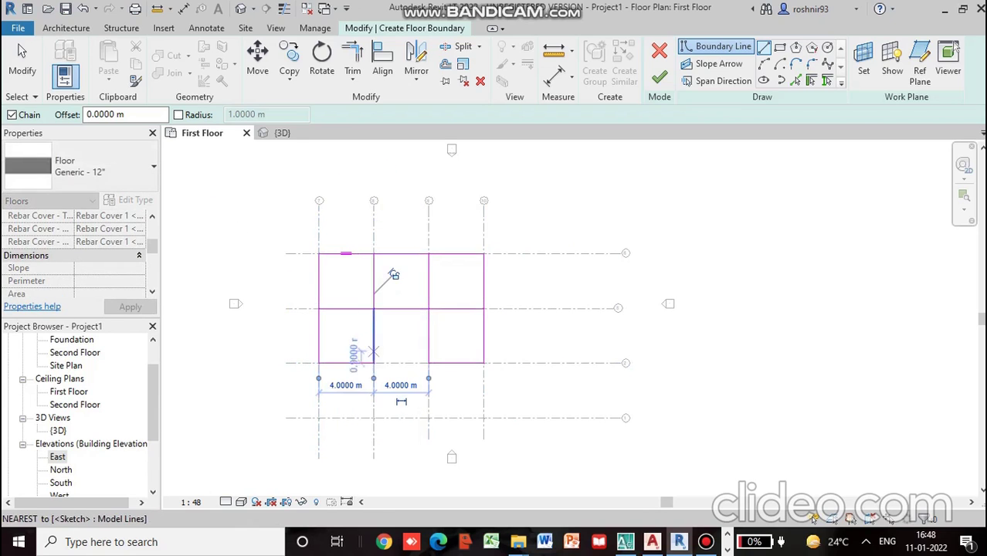
left_click(374, 363)
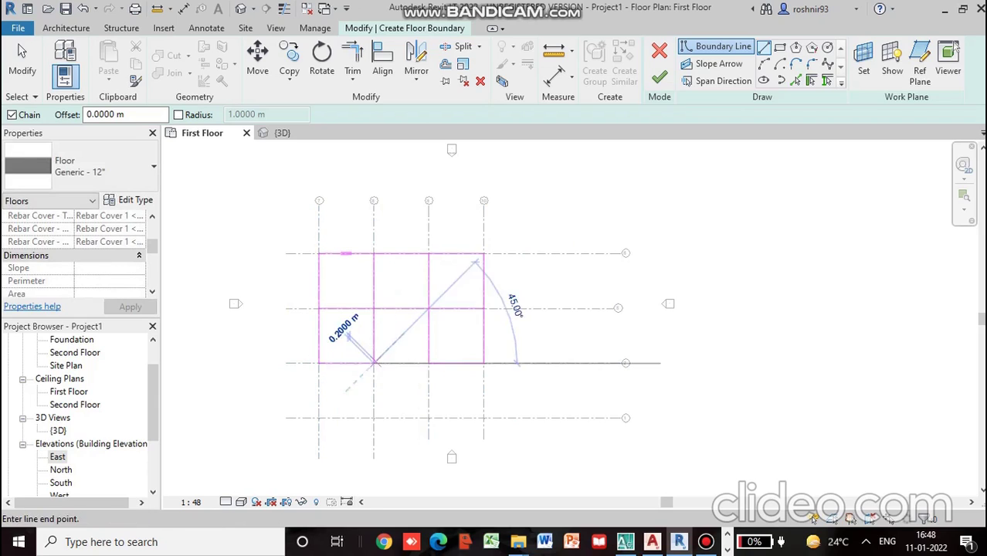
left_click(429, 363)
key("Escape")
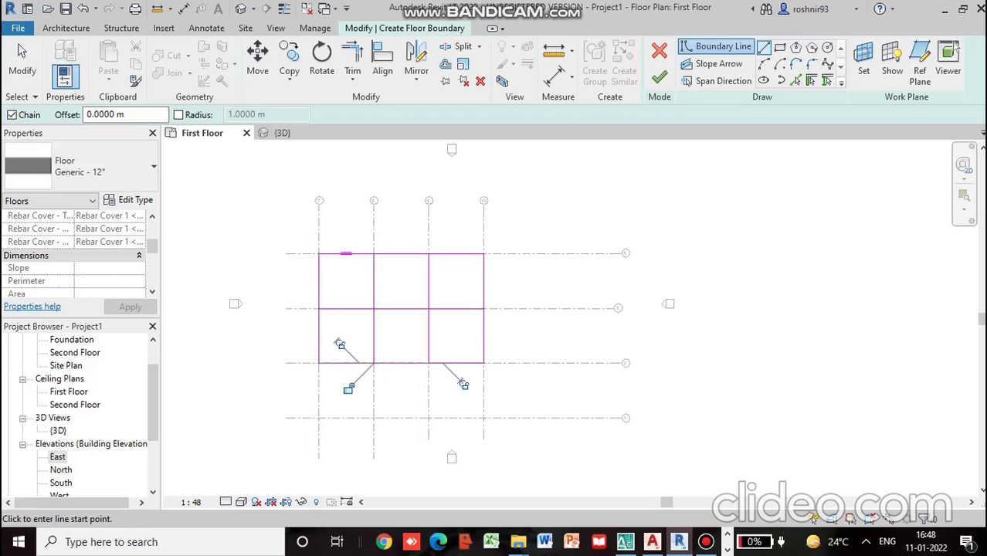
Step: Sketch floor boundary lines around the three 4 m bays of the lower grid row and end the line chain
left_click(318, 363)
left_click(319, 418)
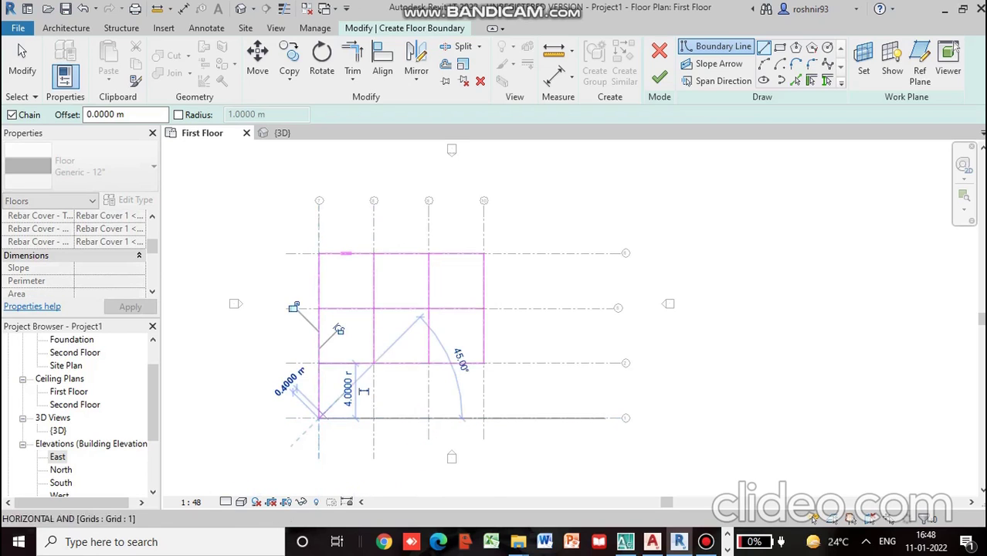
left_click(374, 418)
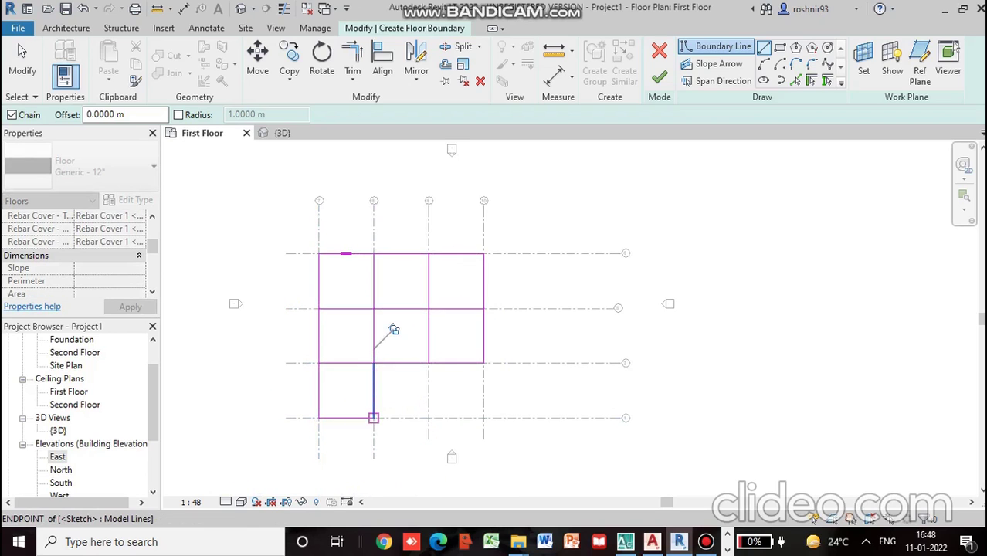
left_click(374, 418)
left_click(429, 418)
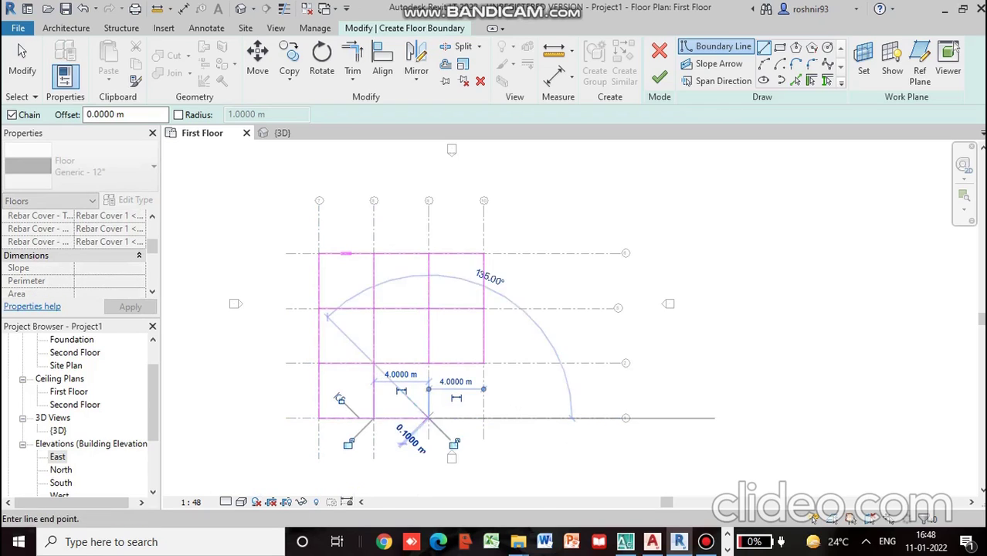
left_click(429, 363)
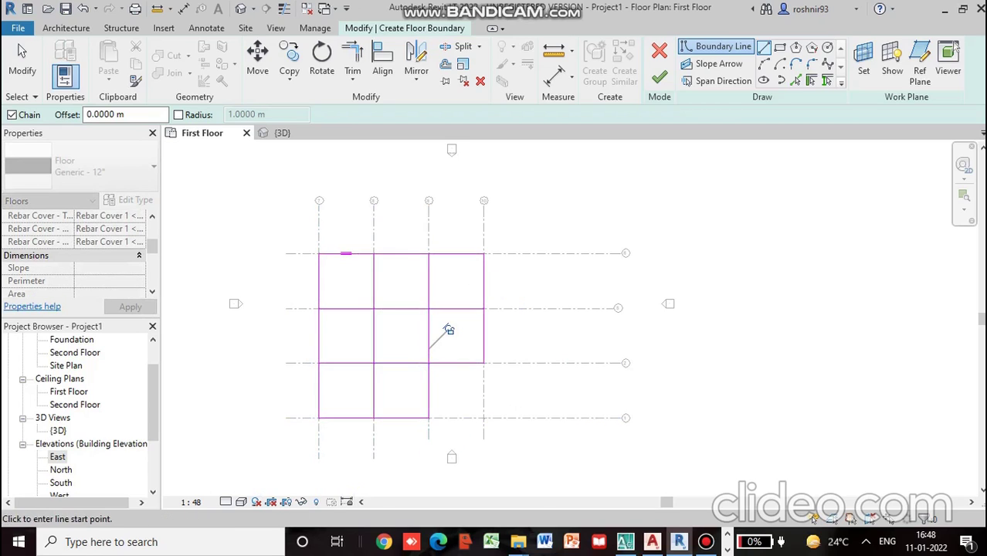
left_click(429, 418)
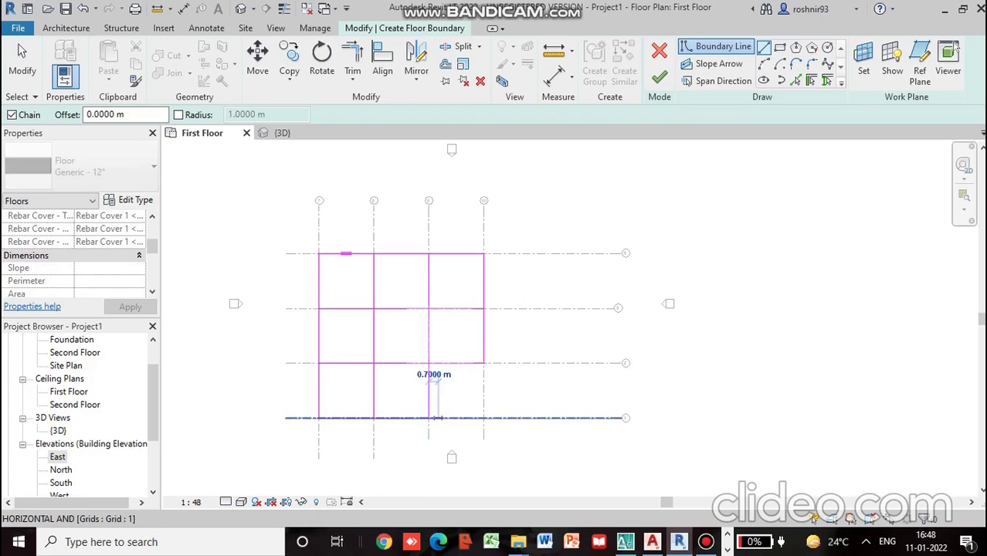
left_click(484, 418)
left_click(484, 363)
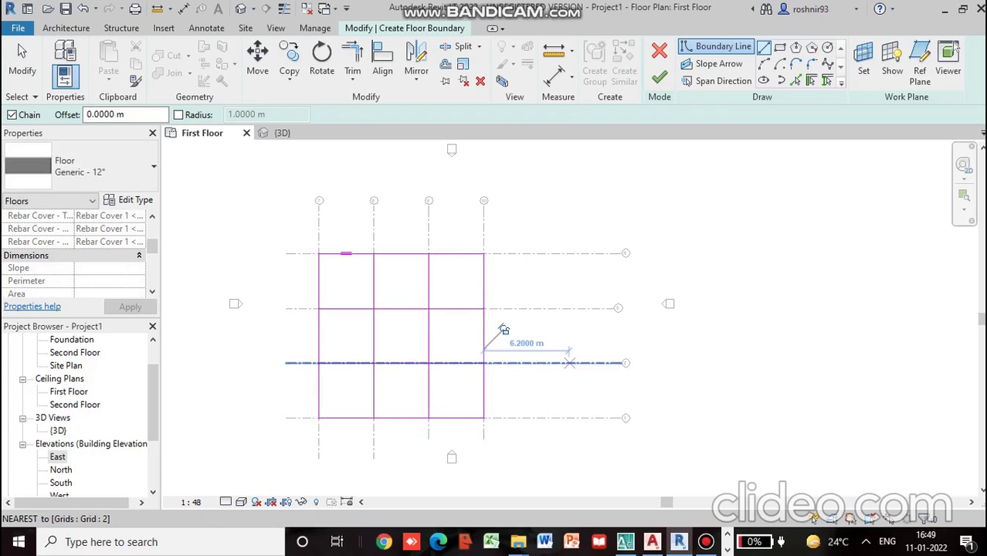
key("Escape")
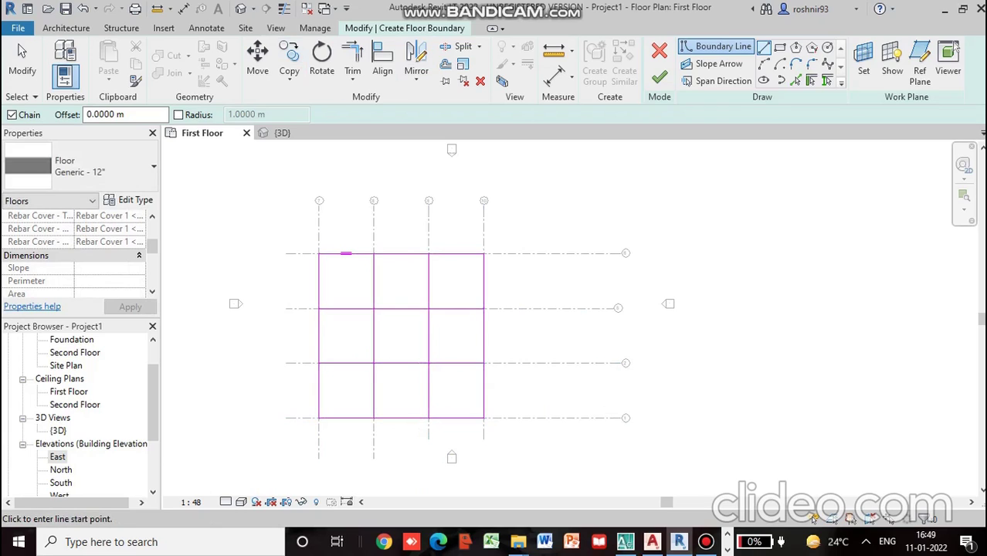
Step: Examine the floor boundary lines along the beams in the 3D view and end line drawing
left_click(240, 8)
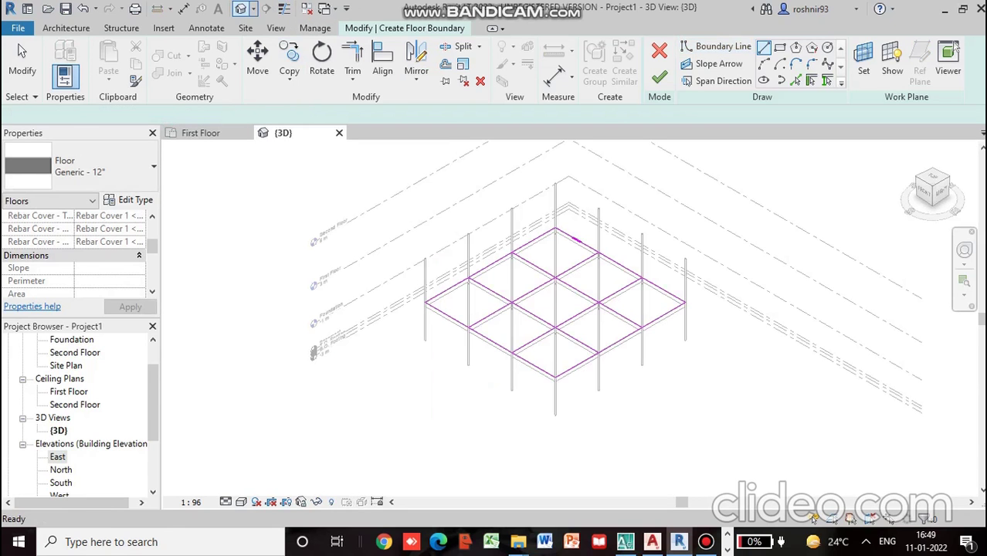
scroll(460, 303, "up", 2)
scroll(544, 382, "up", 5)
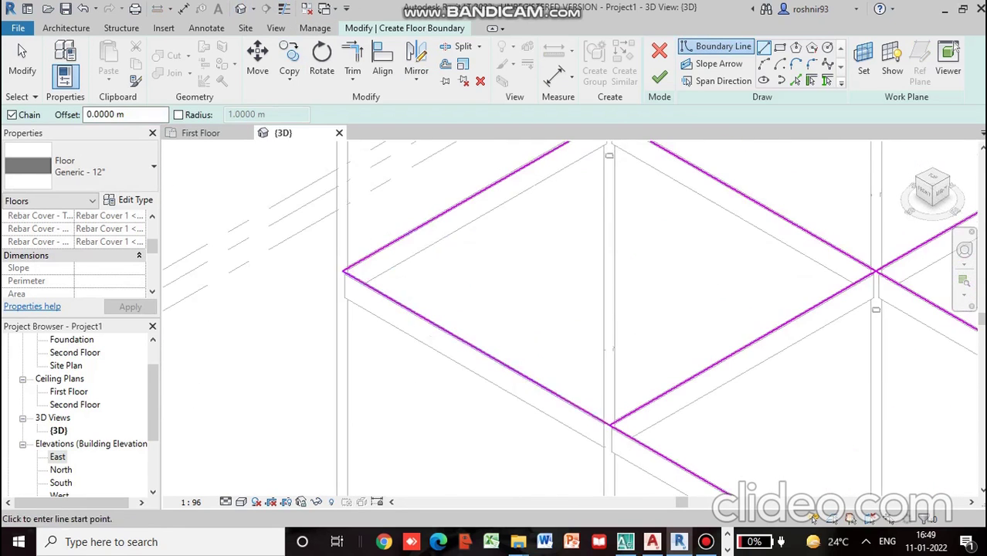
scroll(336, 303, "down", 8)
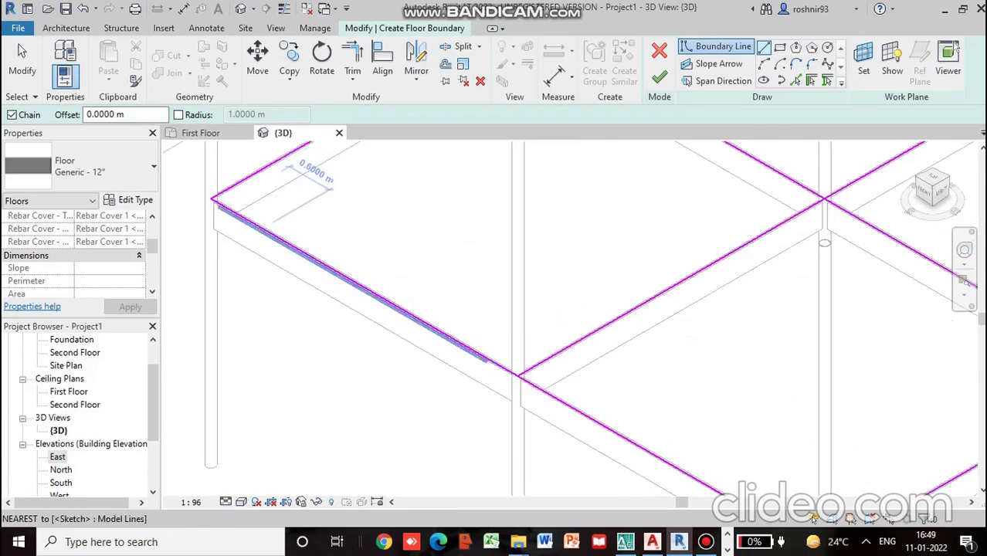
scroll(339, 308, "down", 2)
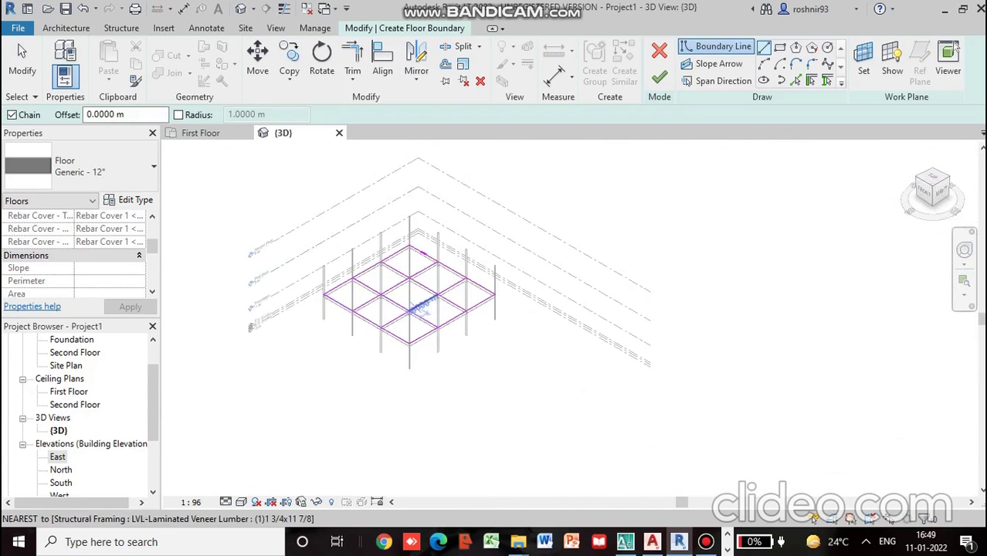
key("Escape")
key("Escape")
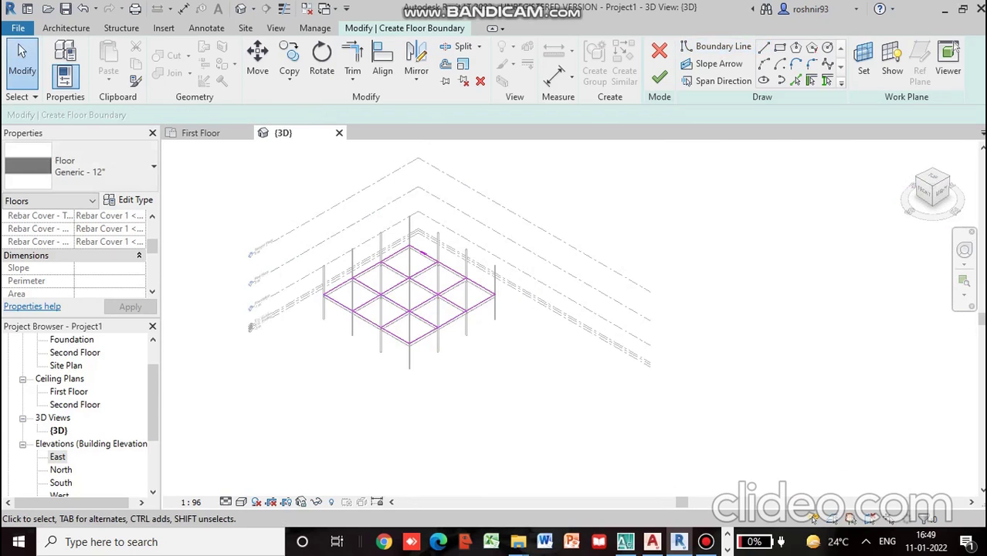
Step: Select the whole floor boundary sketch in the 3D view, inspect its lines up close, and clear the selection
scroll(355, 288, "up", 3)
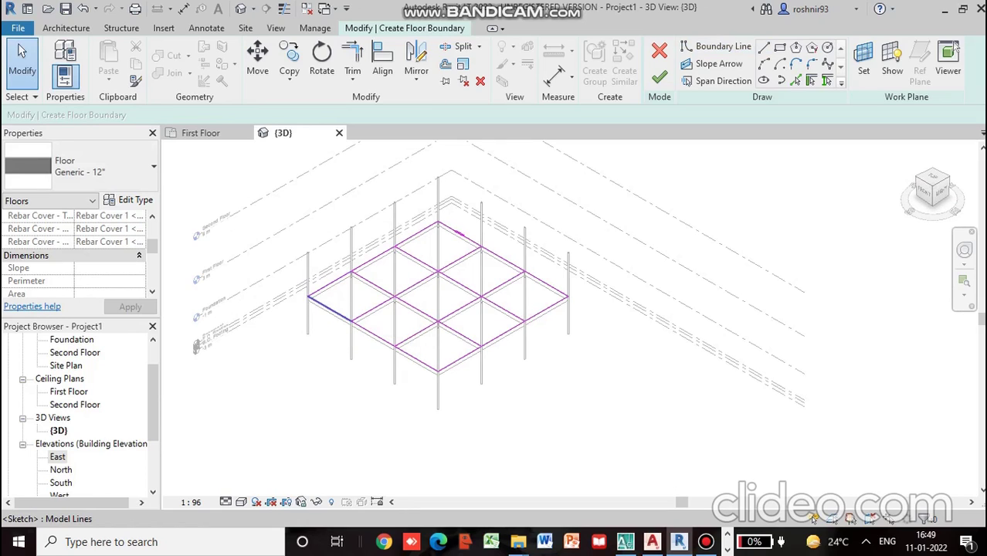
mouse_move(281, 183)
left_mouse_down()
mouse_move(332, 241)
mouse_move(433, 309)
mouse_move(588, 387)
left_mouse_up()
scroll(475, 362, "up", 6)
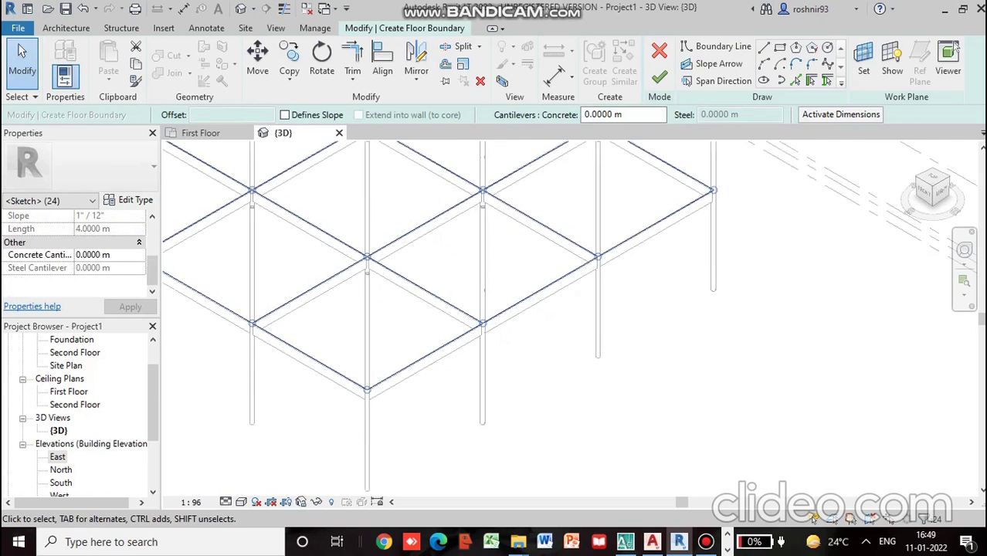
key("Escape")
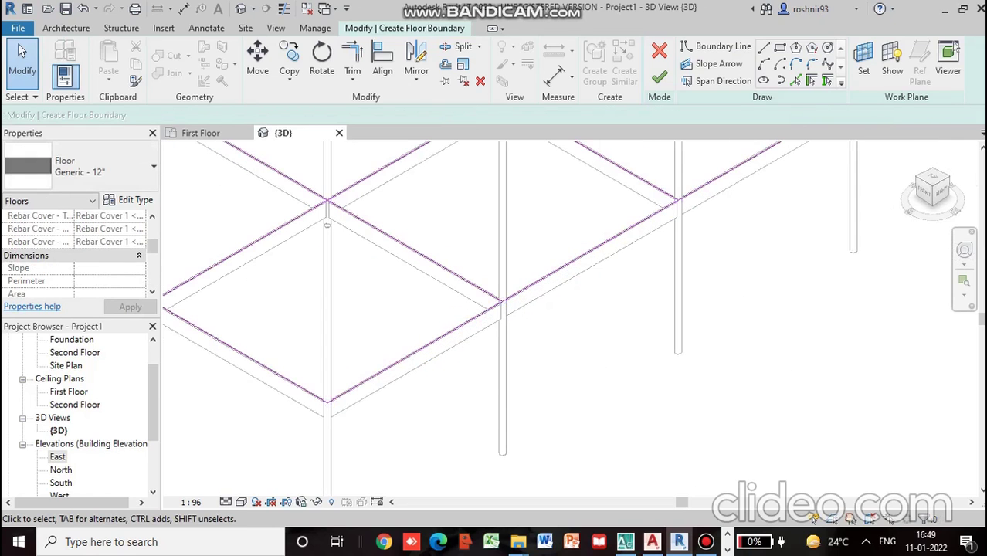
Step: Select the floor boundary lines across the grid bays in the 3D view, adding lines around the back corner bay to the selection
scroll(307, 406, "up", 2)
scroll(305, 400, "down", 8)
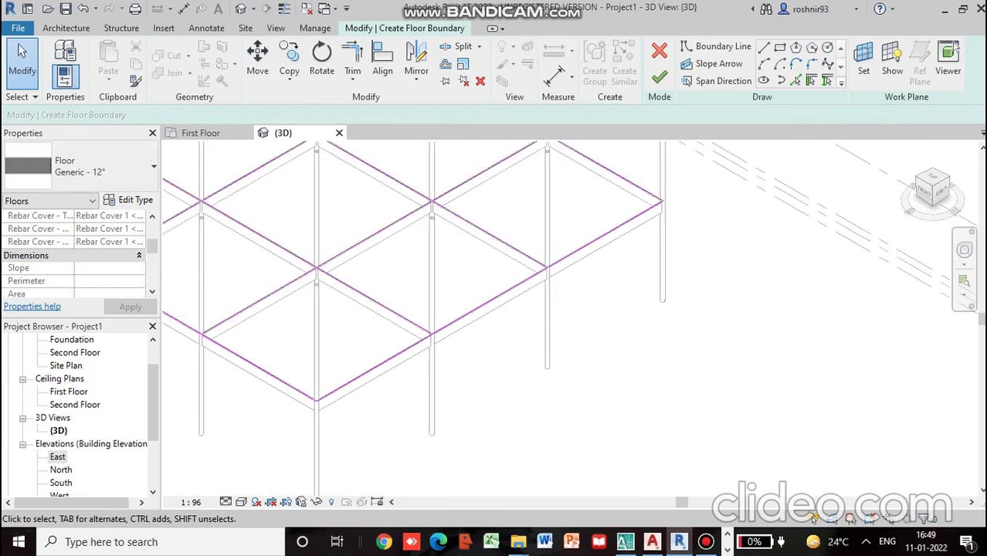
middle_click_drag(304, 400, 473, 447)
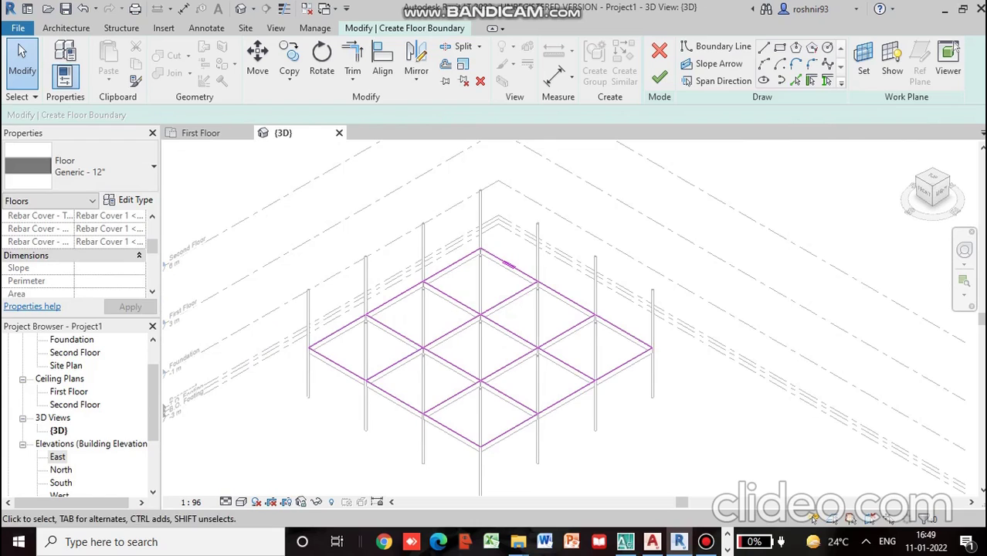
left_click(338, 365)
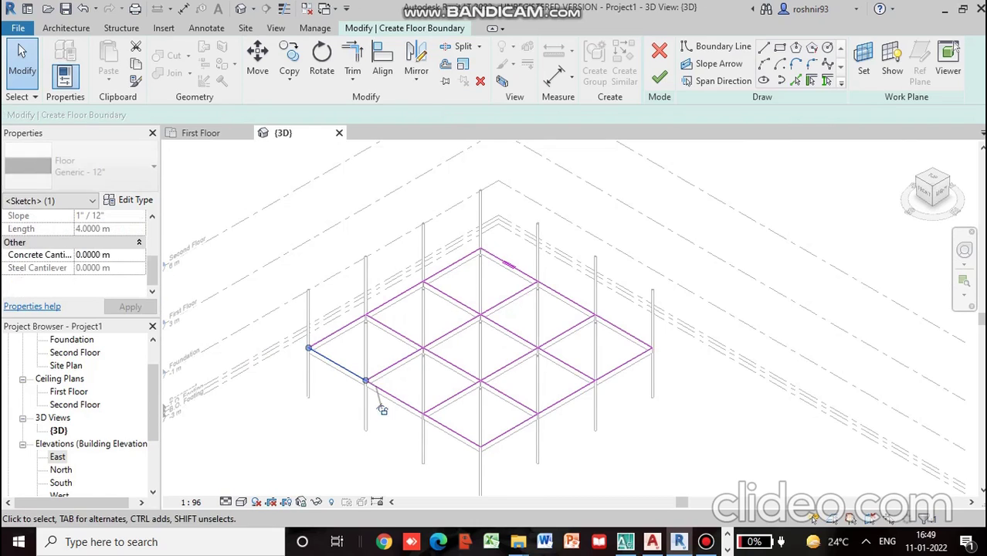
key("Escape")
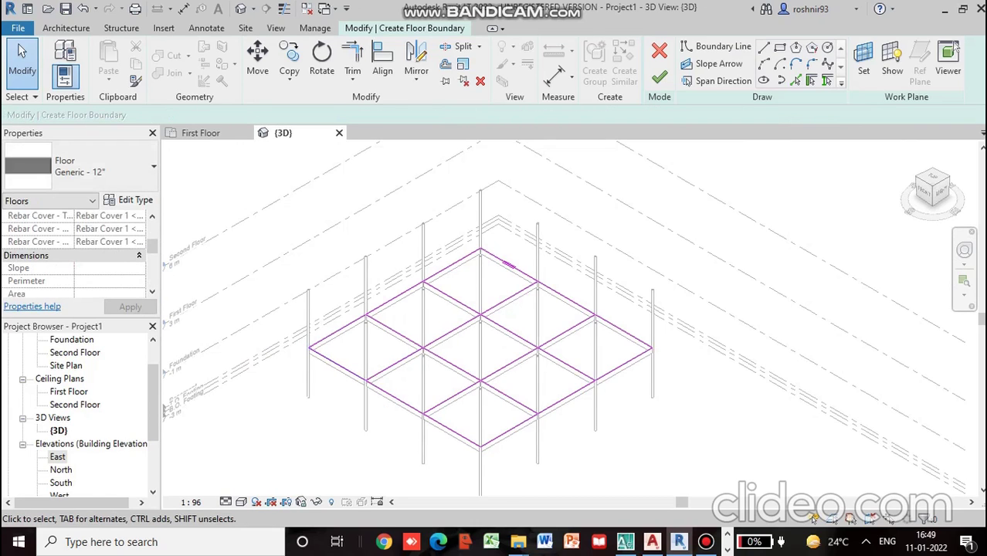
scroll(741, 398, "down", 3)
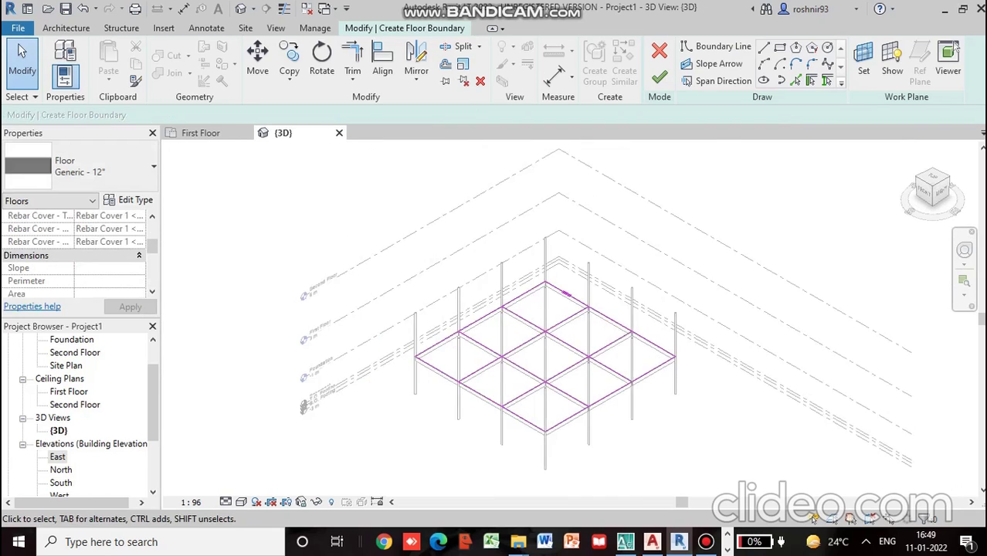
scroll(666, 418, "up", 2)
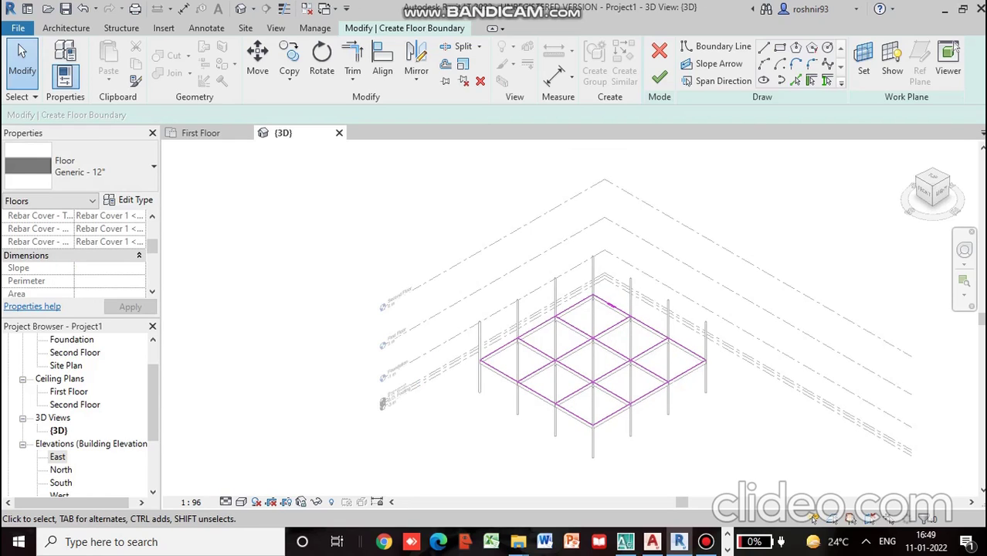
mouse_move(462, 337)
left_mouse_down()
mouse_move(538, 389)
mouse_move(724, 434)
left_mouse_up()
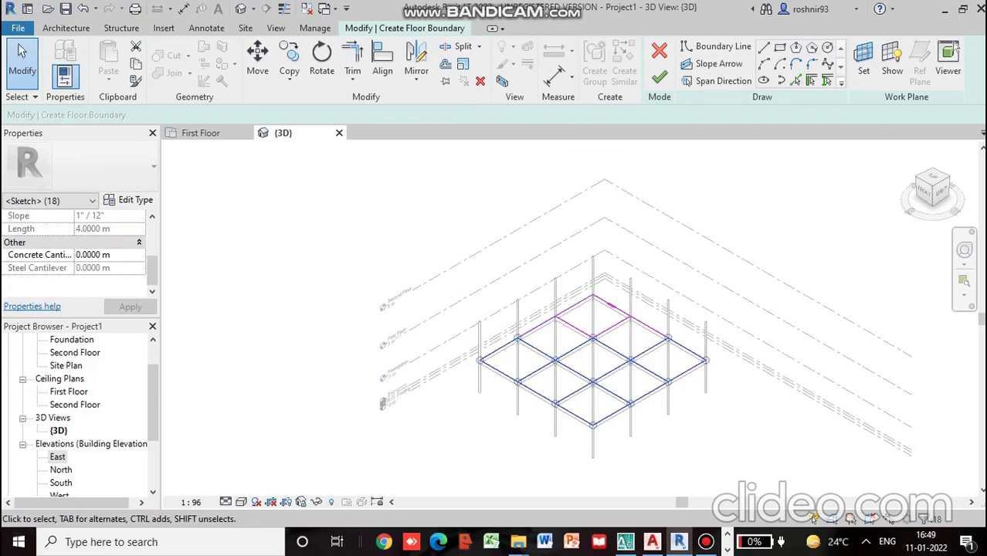
left_click_drag(527, 303, 649, 381, "ctrl")
left_click_drag(525, 298, 661, 364, "ctrl")
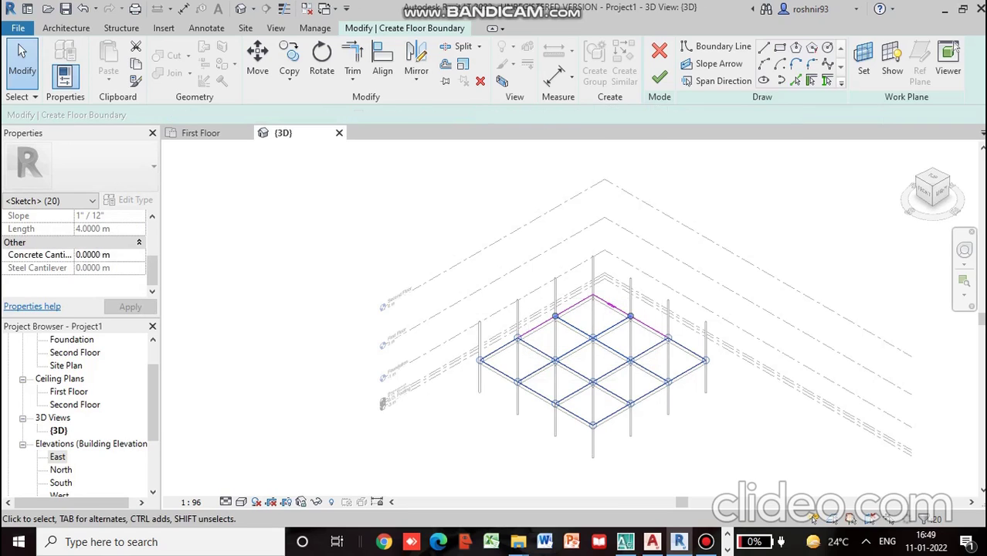
left_click(574, 306, "ctrl")
left_click(612, 305, "ctrl")
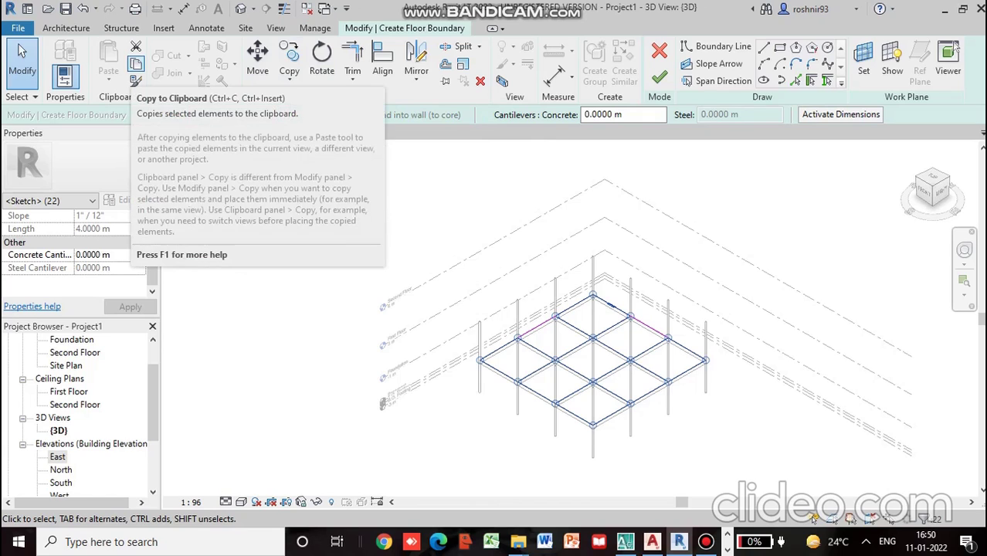
Step: Copy the selected boundary lines to the clipboard, paste them aligned to the Second Floor level and dismiss the warning
left_click(135, 64)
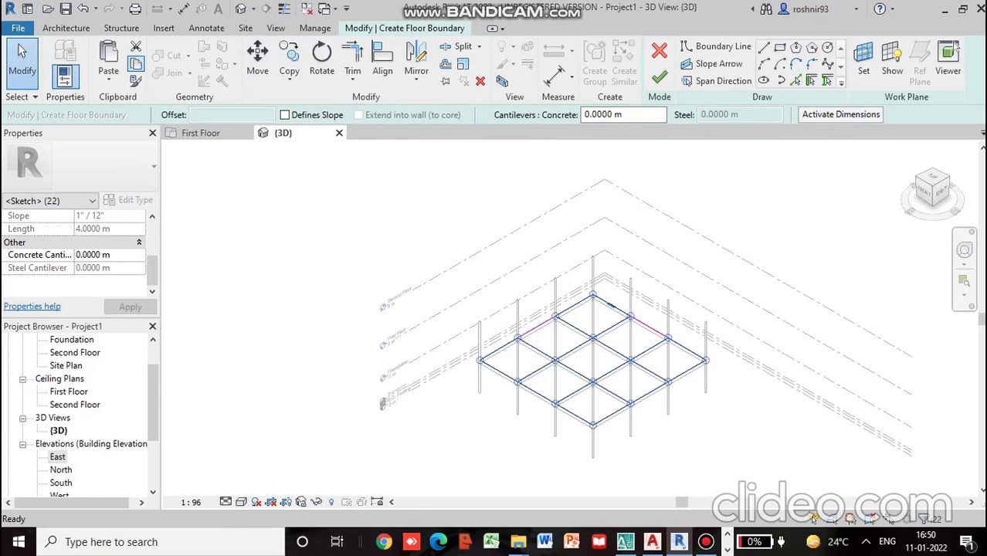
left_click(108, 76)
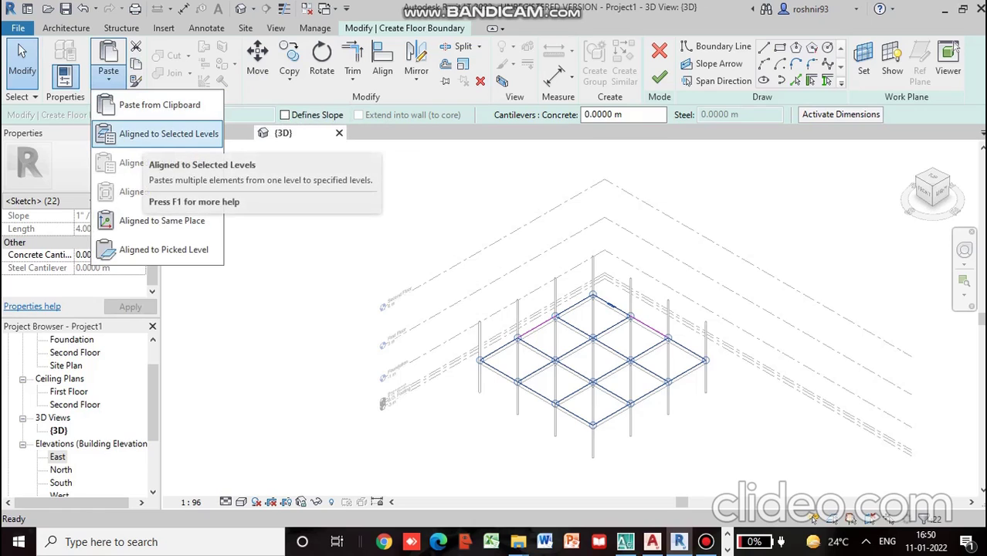
left_click(169, 134)
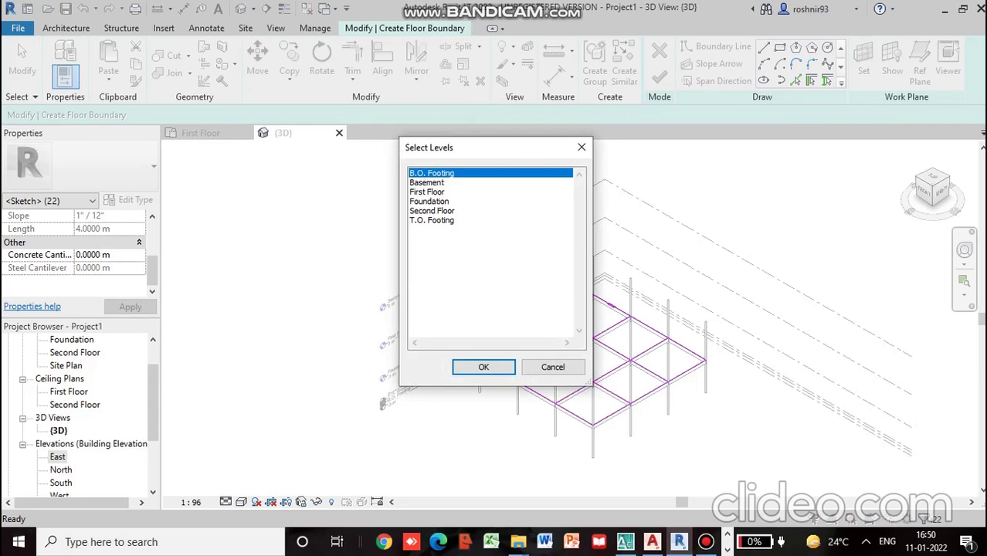
left_click(707, 542)
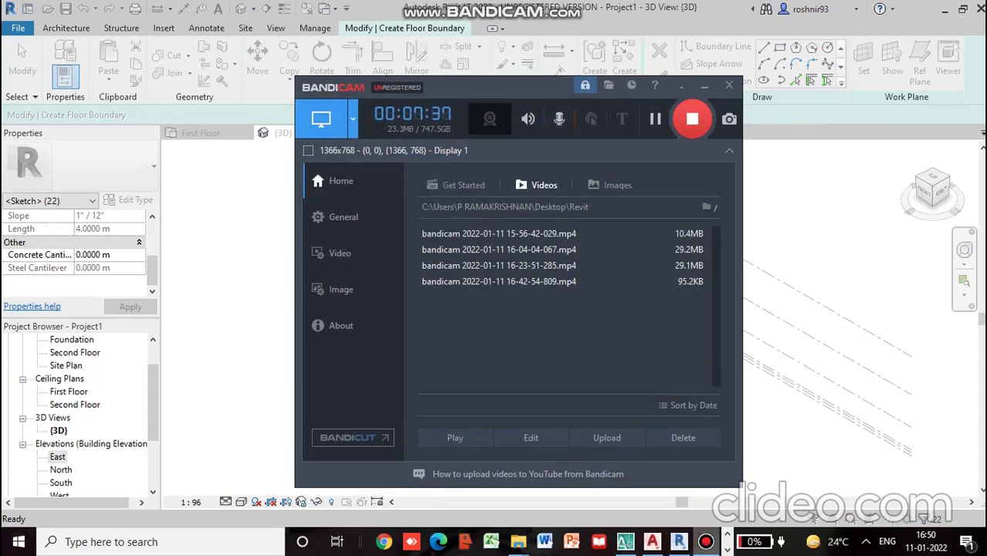
left_click(707, 542)
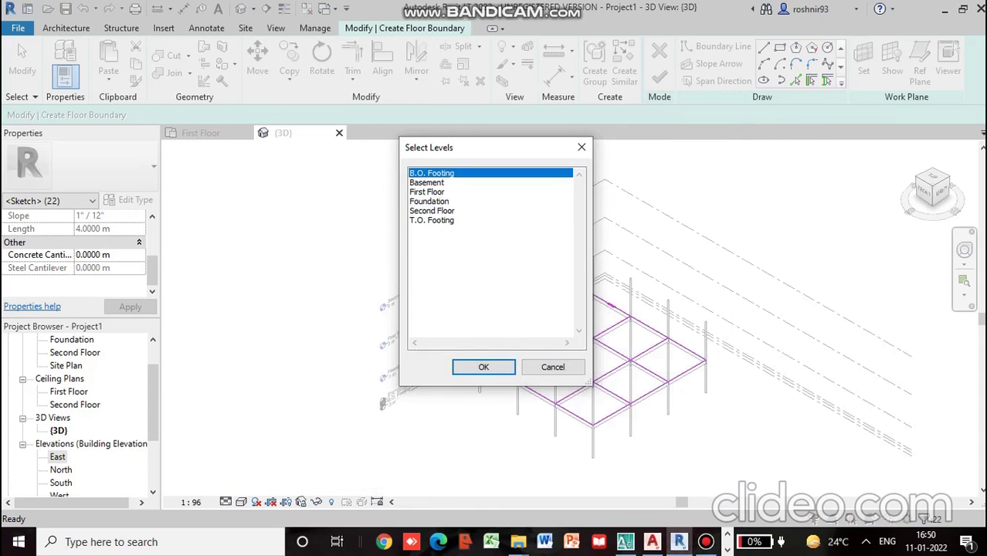
left_click(432, 211)
key("Return")
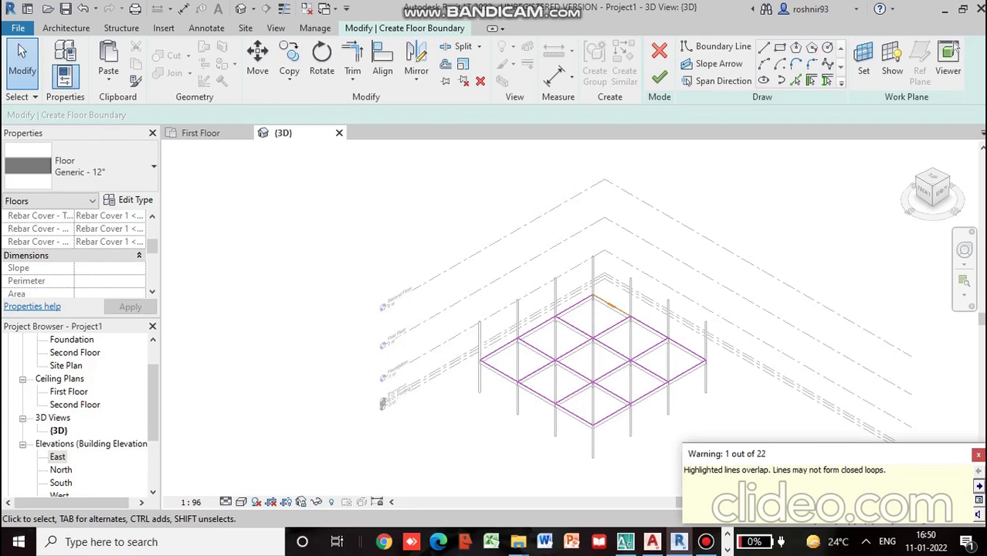
left_click_drag(748, 454, 597, 410)
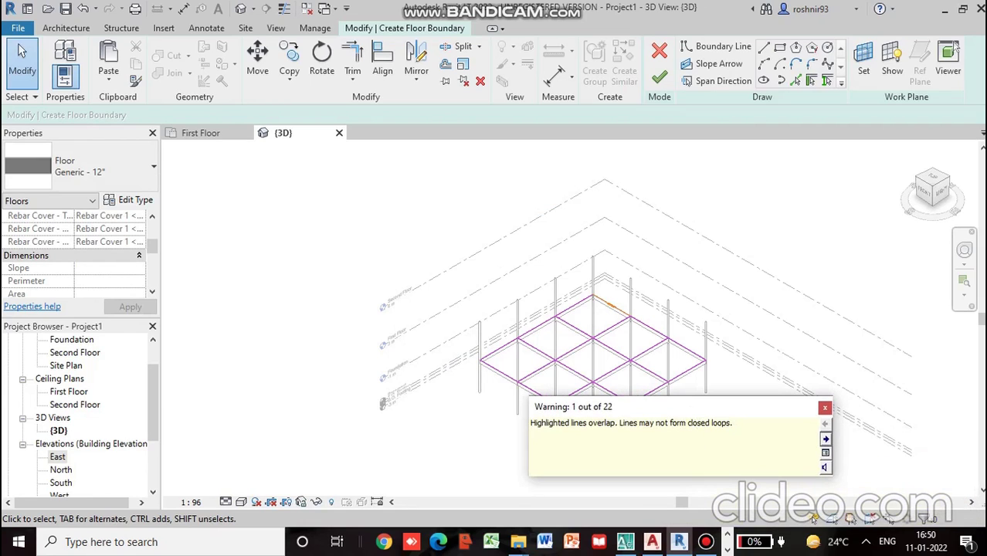
left_click(825, 408)
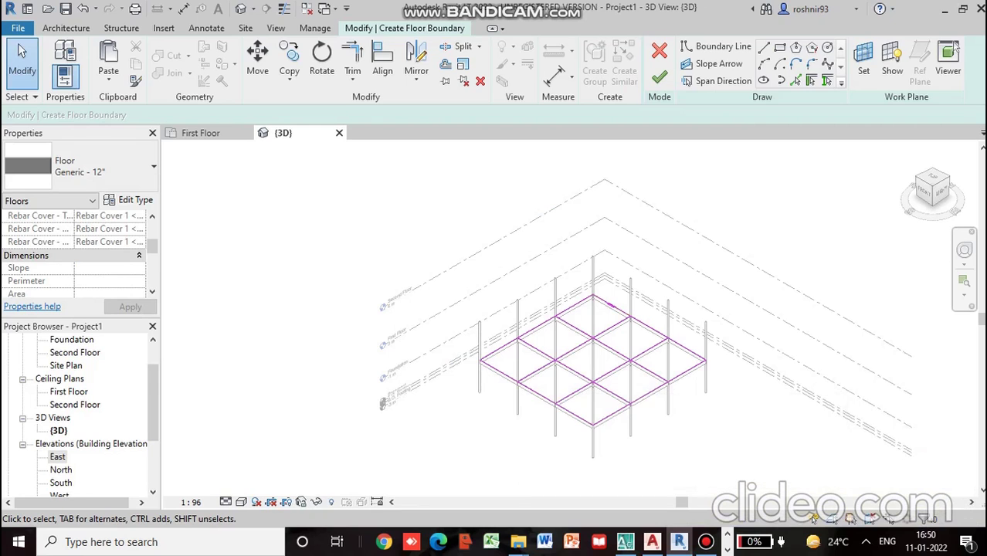
Step: Delete both overlapping boundary lines on the back corner bay's edge that carries the span direction mark
scroll(610, 305, "up", 10)
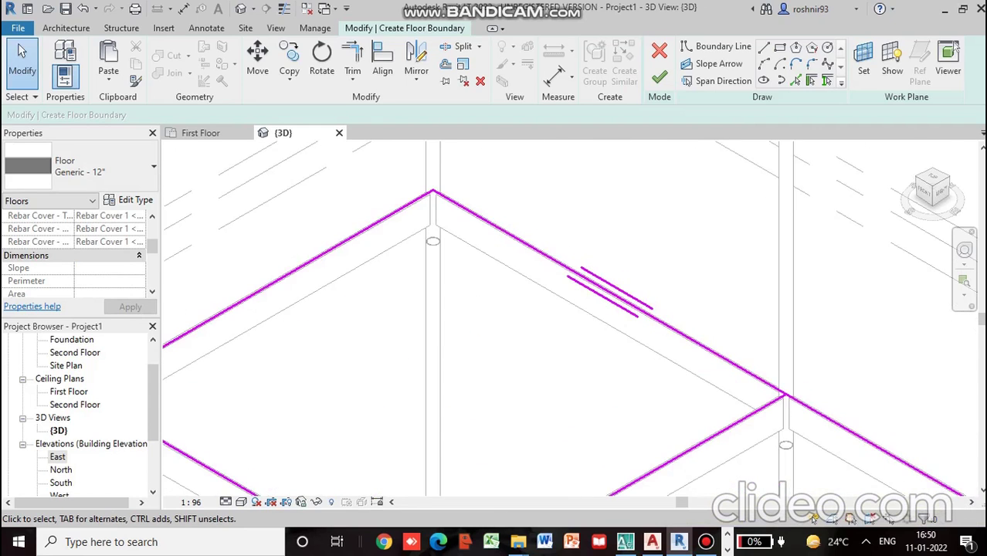
scroll(610, 305, "up", 3)
scroll(610, 305, "down", 8)
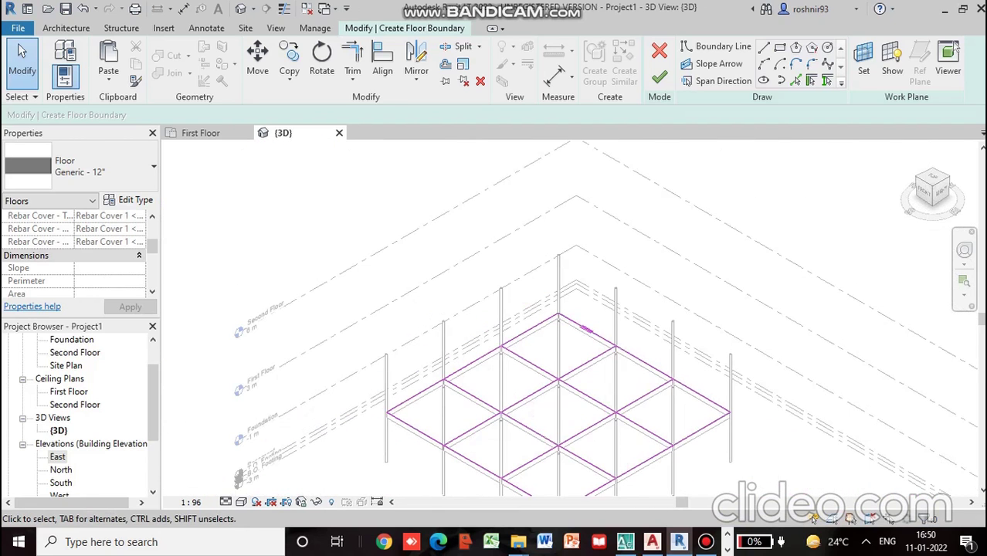
scroll(584, 298, "down", 5)
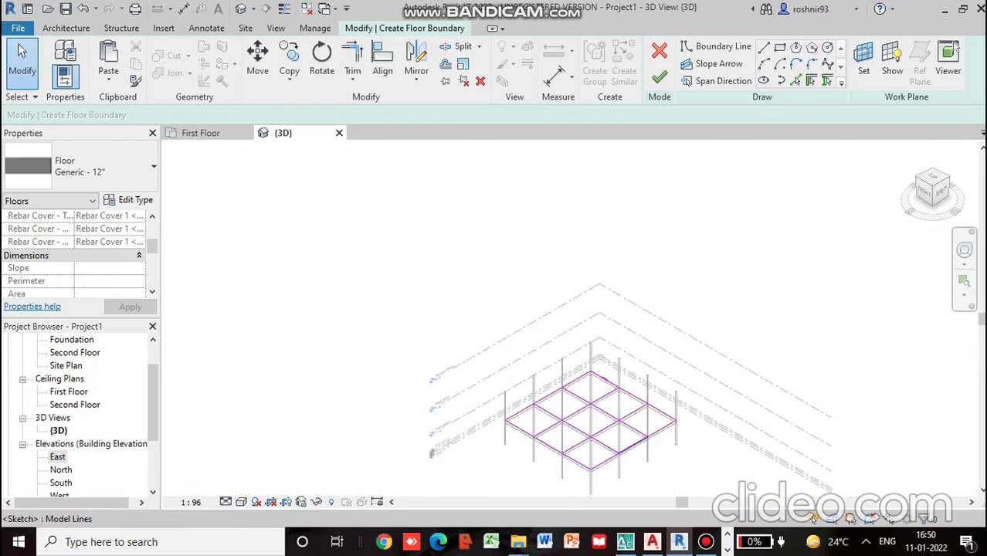
scroll(606, 336, "up", 8)
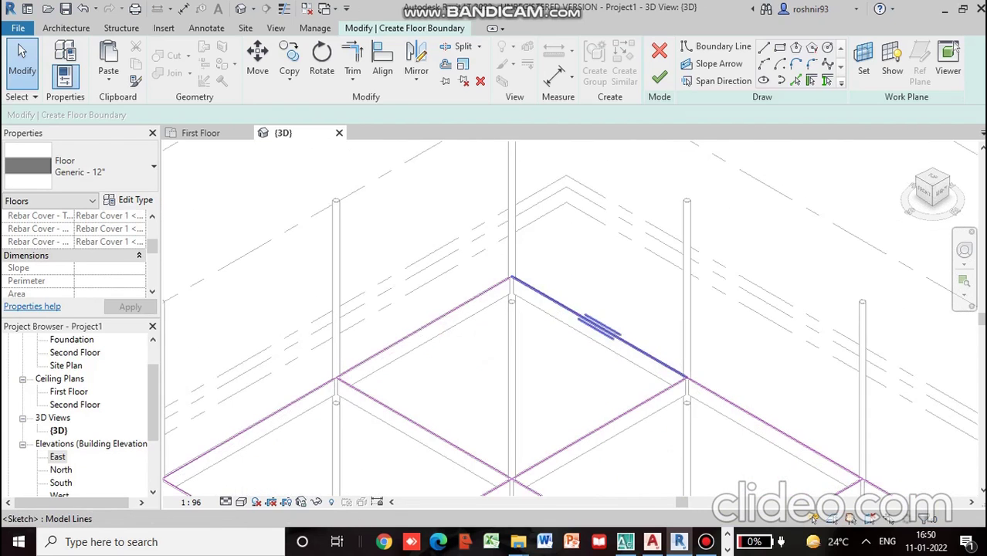
left_click(599, 329)
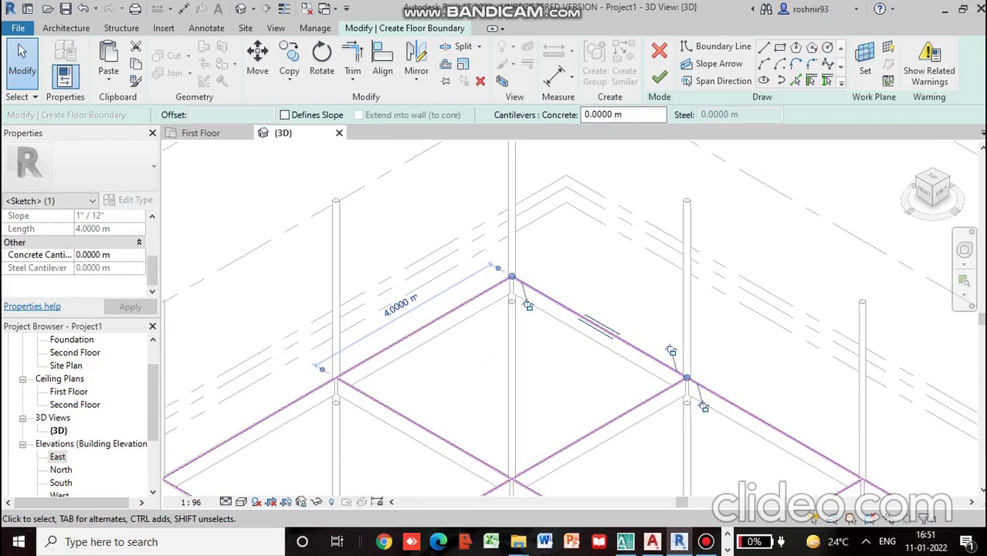
key("Escape")
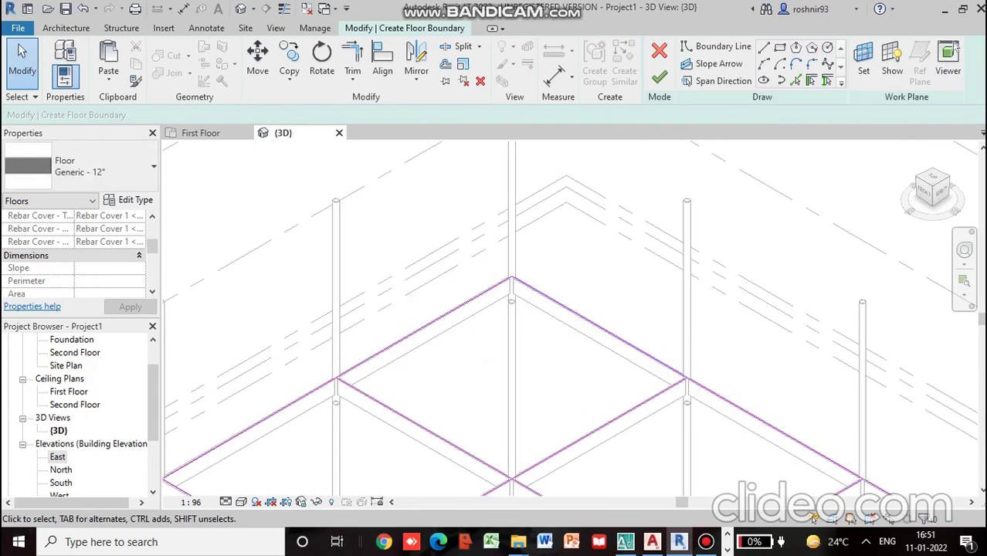
left_click(689, 396)
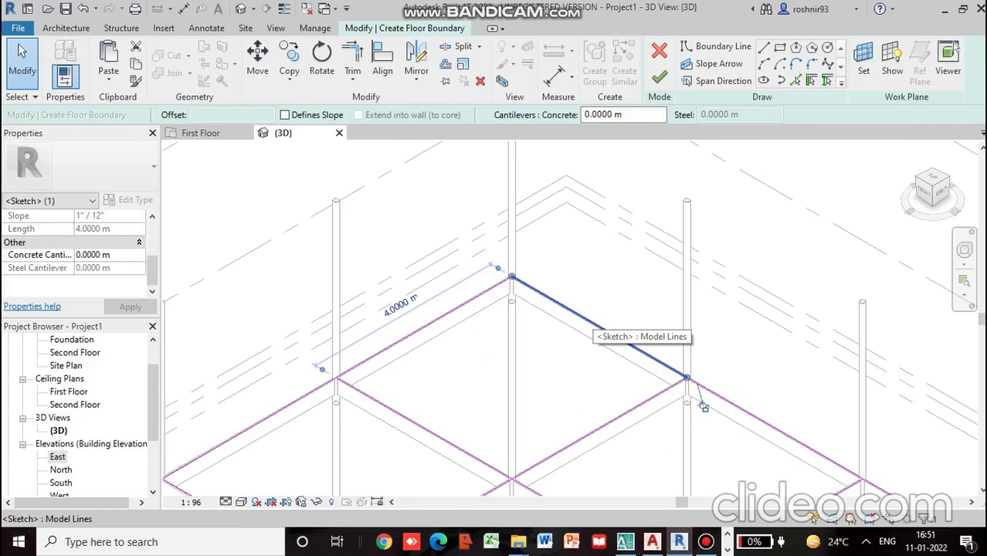
key("Escape")
scroll(533, 294, "up", 5)
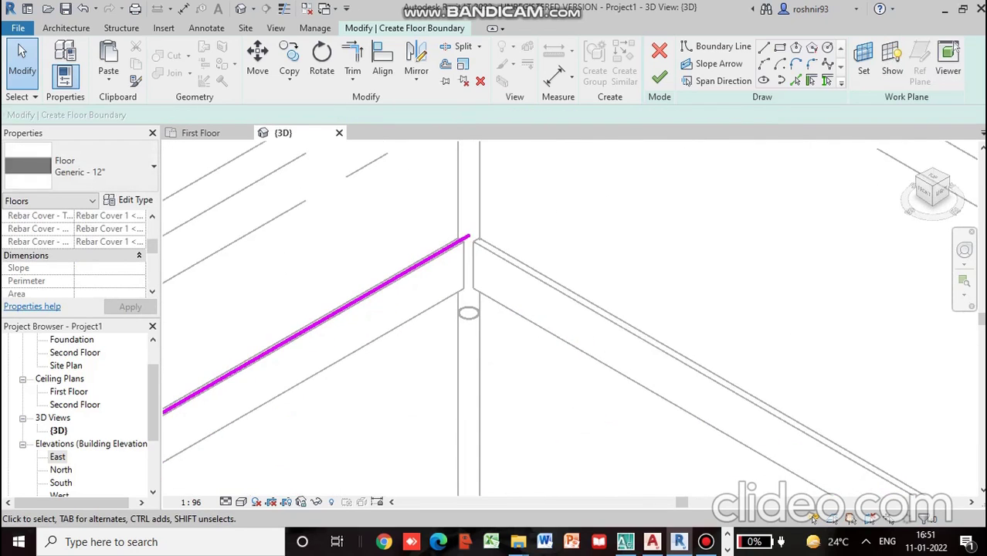
scroll(533, 294, "down", 5)
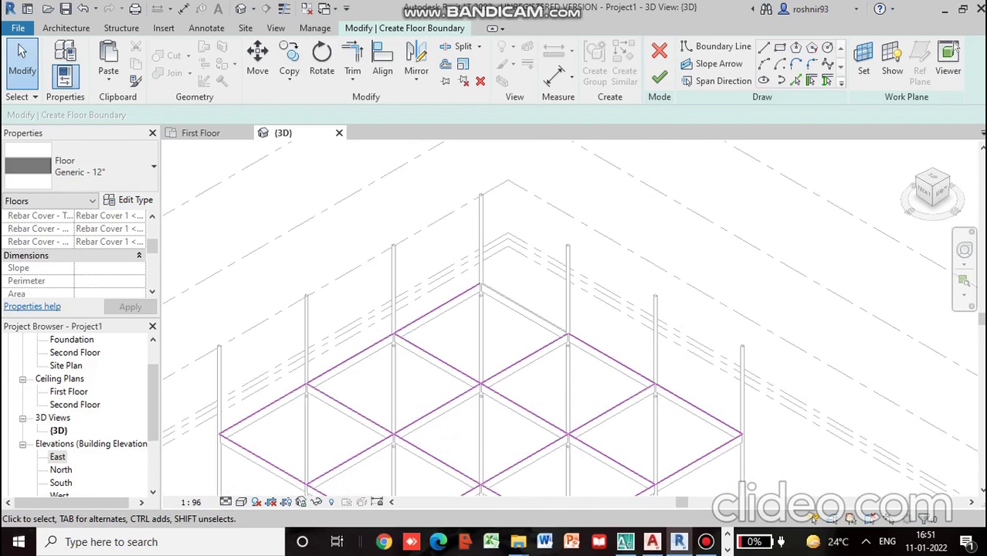
Step: Examine the remaining outer boundary lines by selecting them one at a time around the slab perimeter
scroll(445, 371, "down", 3)
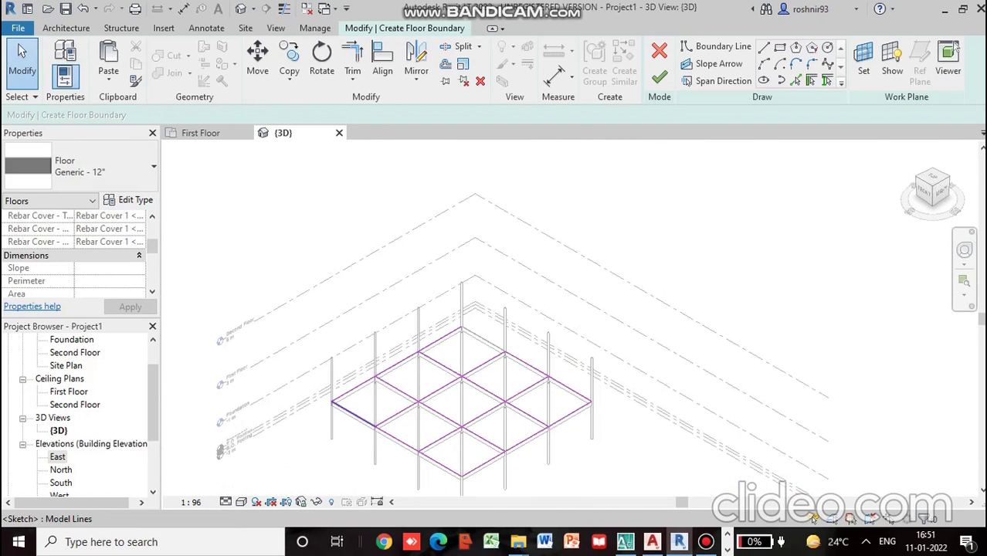
left_click(345, 410)
scroll(344, 396, "up", 2)
left_click(365, 383)
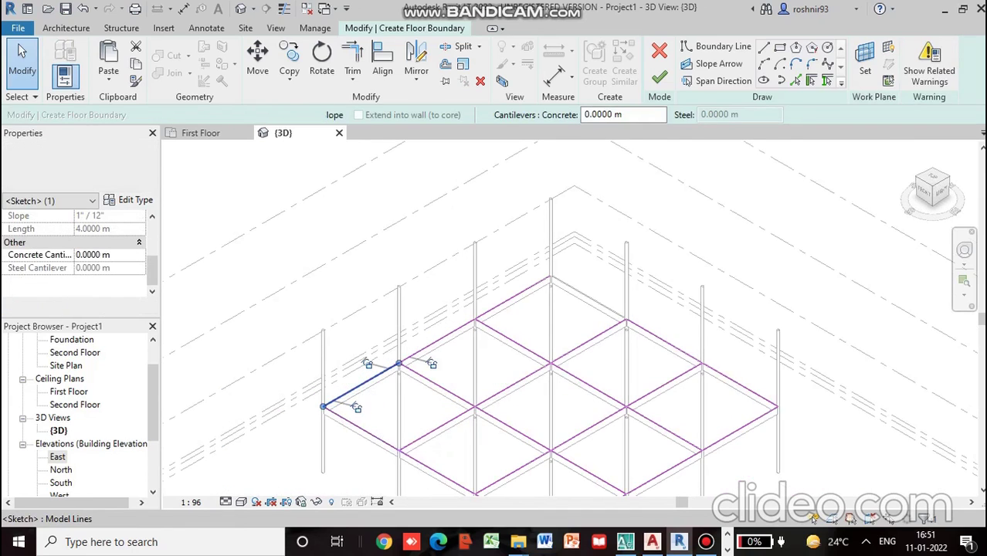
left_click(438, 340)
left_click(513, 297)
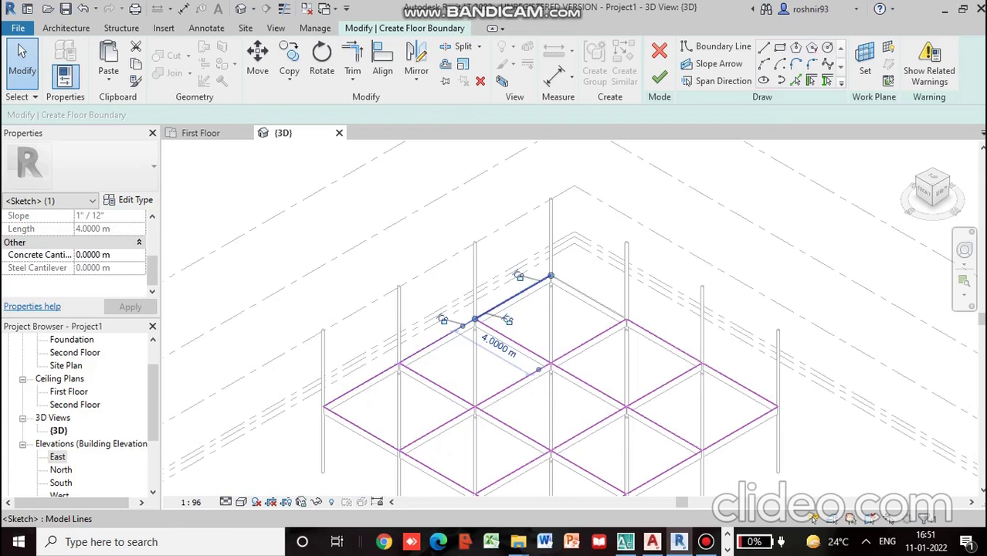
left_click(577, 311)
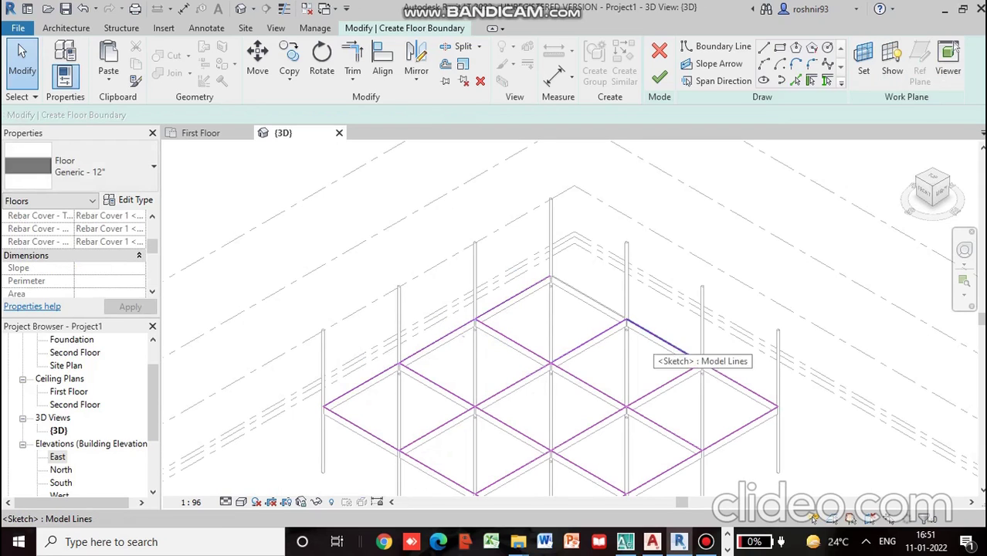
left_click(661, 340)
left_click(741, 385)
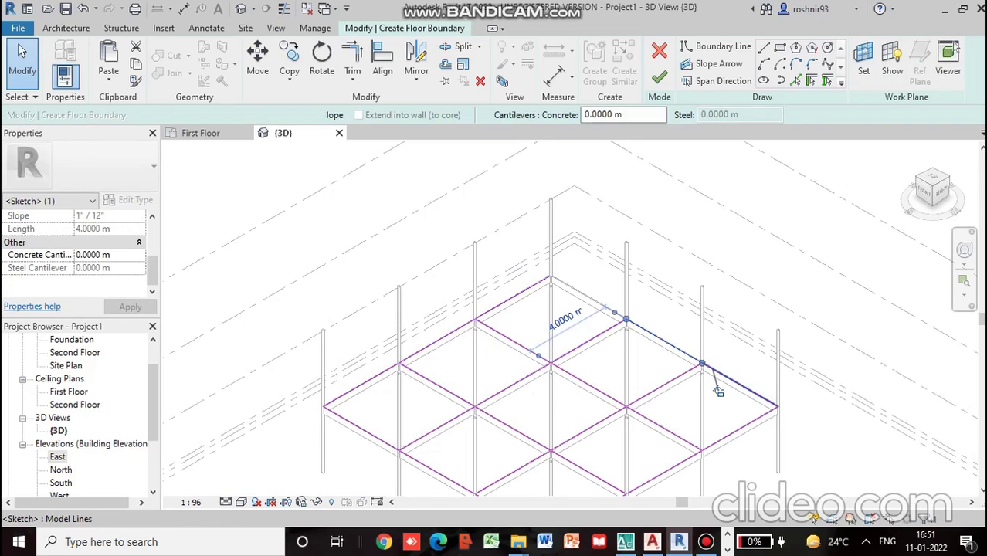
left_click(739, 430)
scroll(687, 461, "down", 2)
scroll(673, 468, "down", 1)
middle_click_drag(672, 468, 638, 340)
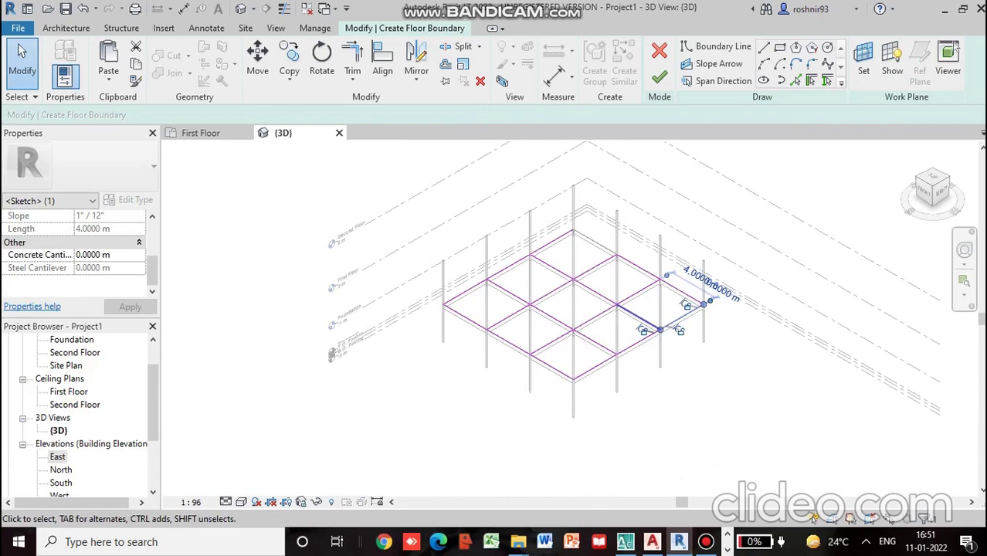
left_click(638, 340)
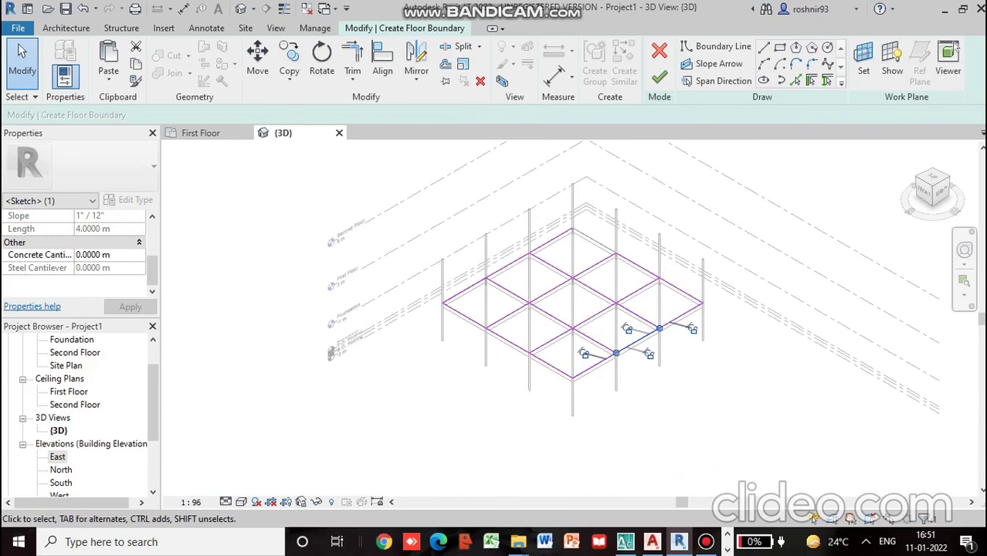
Step: Try to select the whole floor boundary sketch and paste the copied lines aligned to the Second Floor level
mouse_move(396, 222)
left_mouse_down()
mouse_move(650, 367)
mouse_move(741, 396)
left_mouse_up()
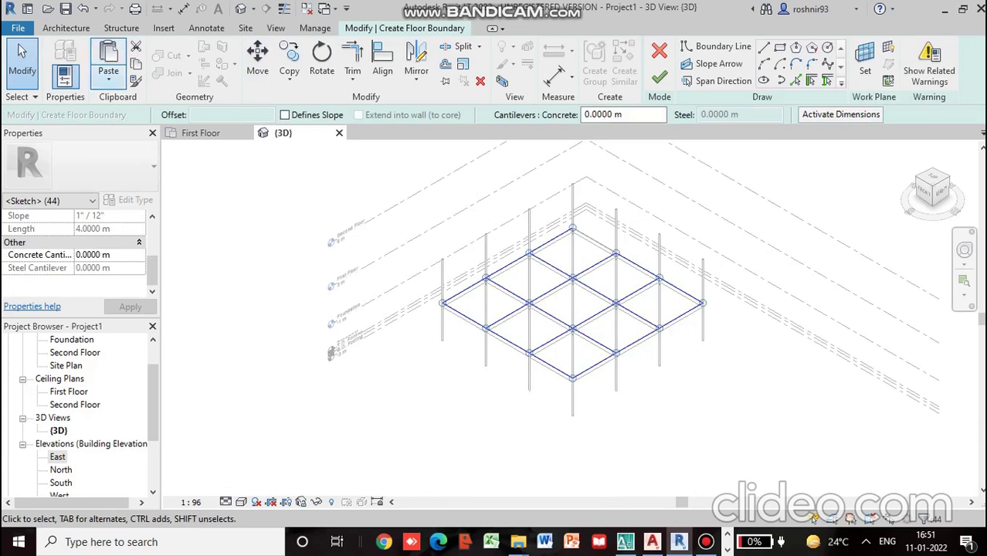
left_click(108, 78)
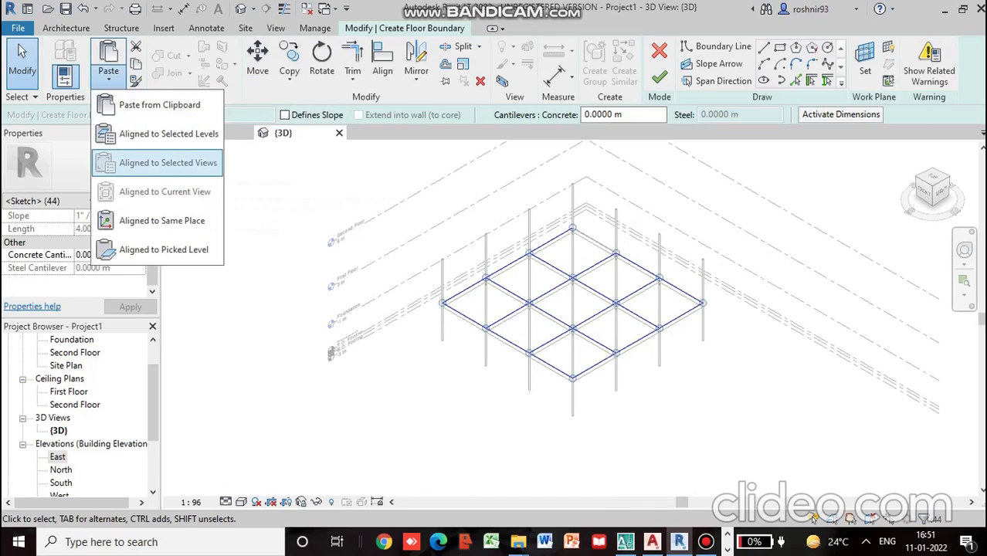
left_click(167, 134)
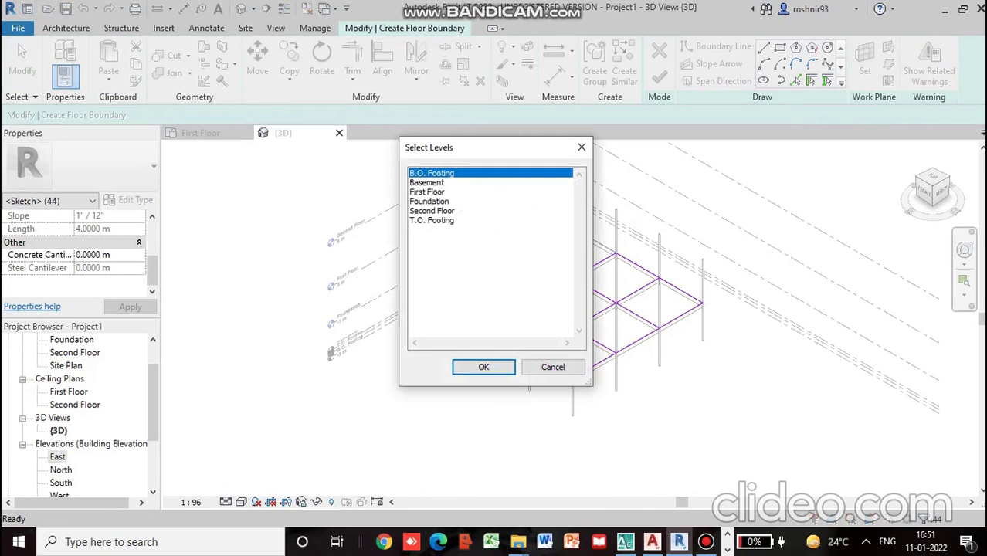
left_click(432, 211)
left_click(483, 367)
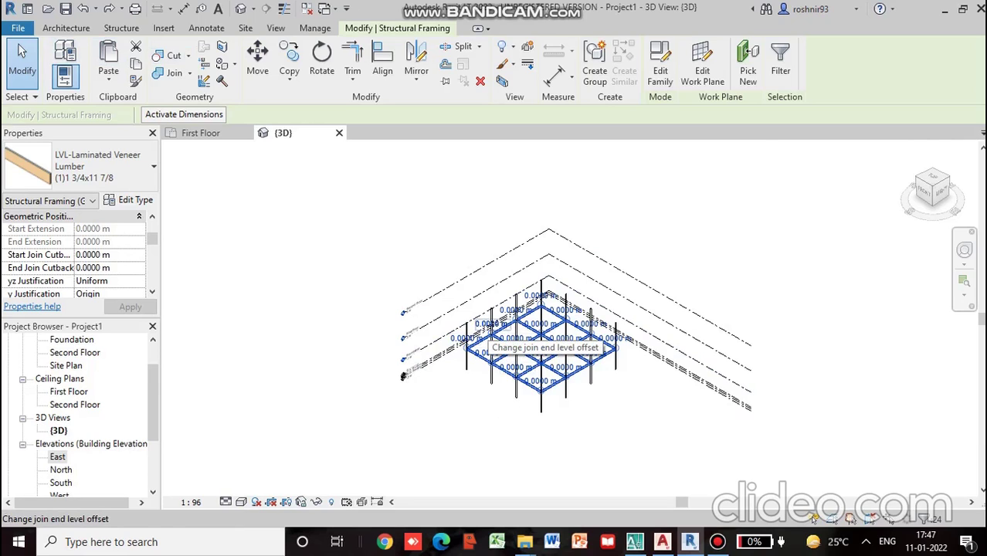
Step: Copy the selected First Floor beams and paste them aligned to the Second Floor level, saving the project at the reminder
scroll(419, 324, "up", 1)
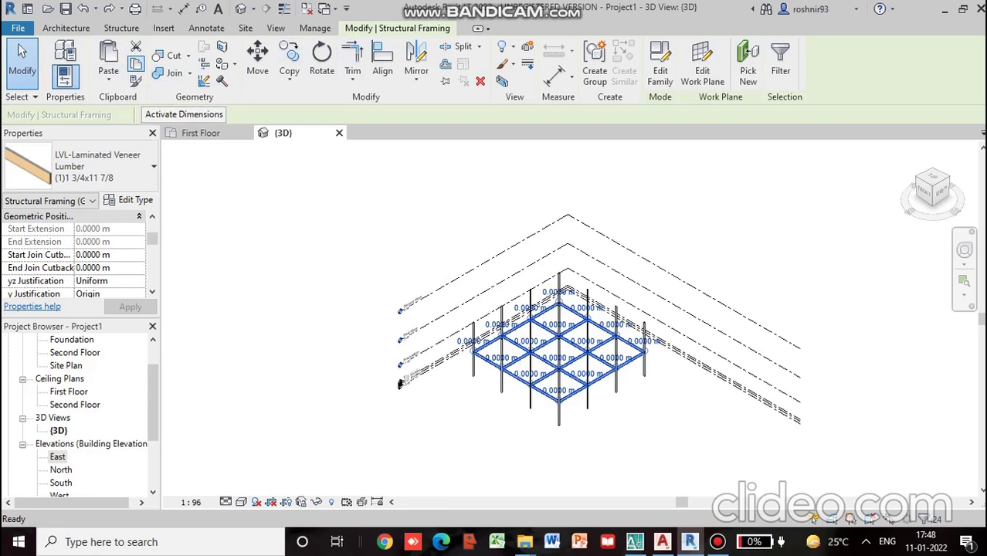
left_click(109, 77)
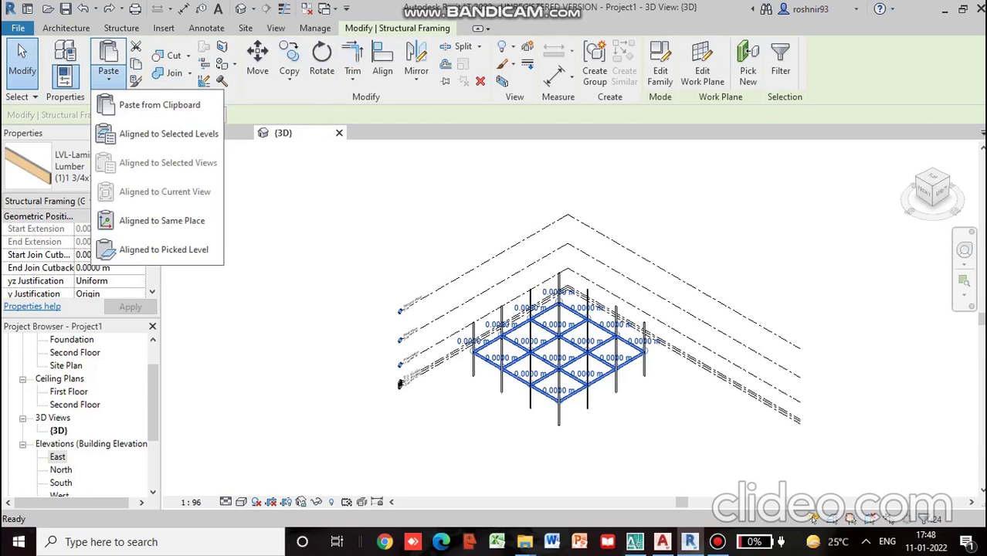
left_click(158, 135)
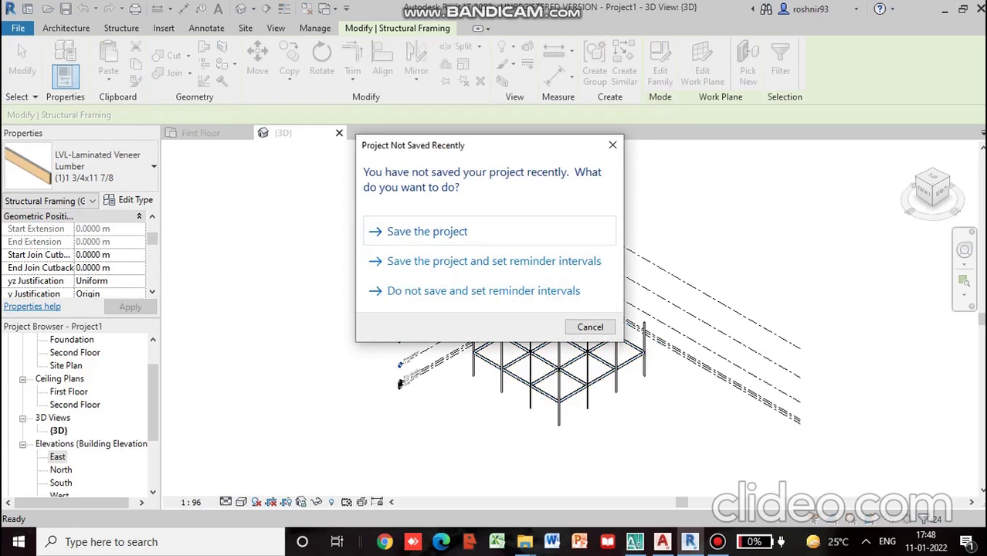
left_click(433, 232)
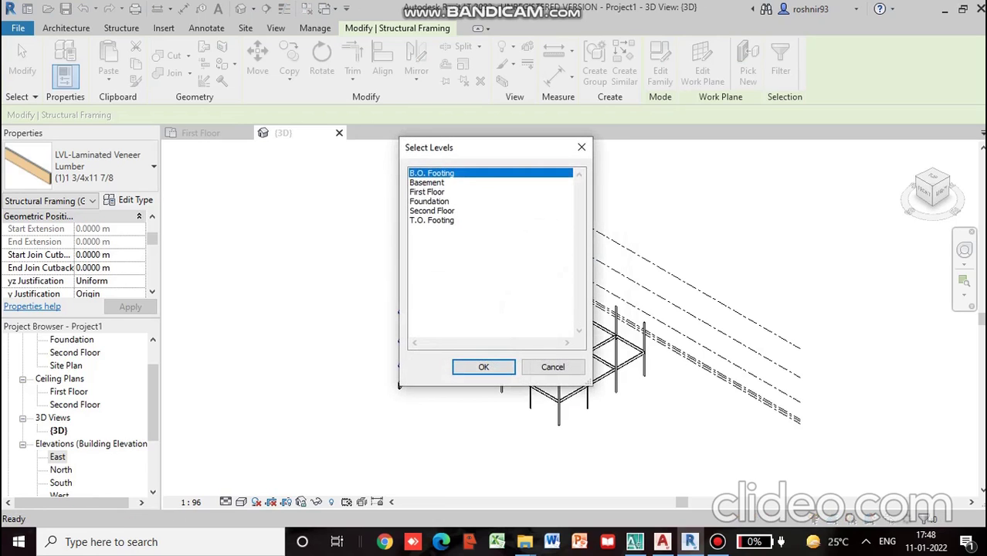
left_click(432, 211)
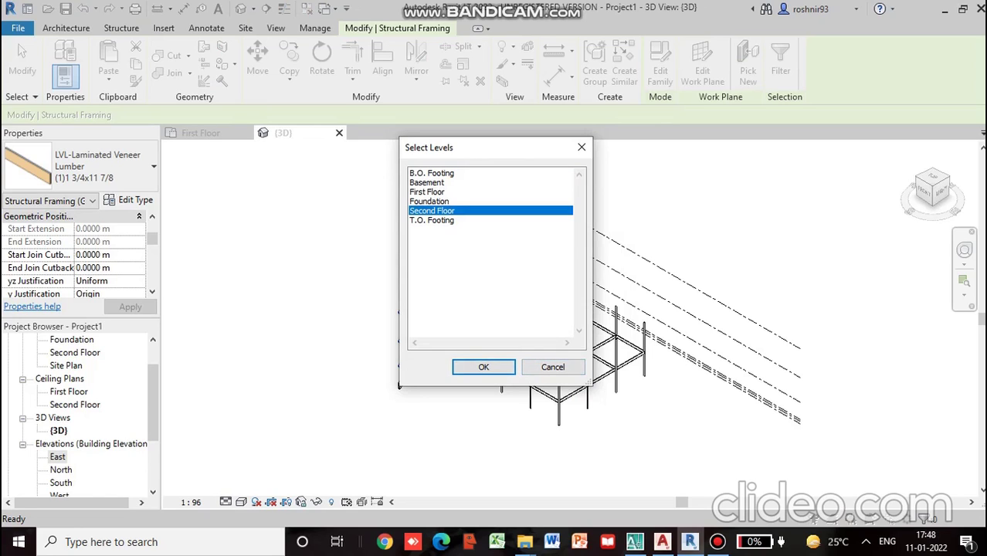
left_click(484, 367)
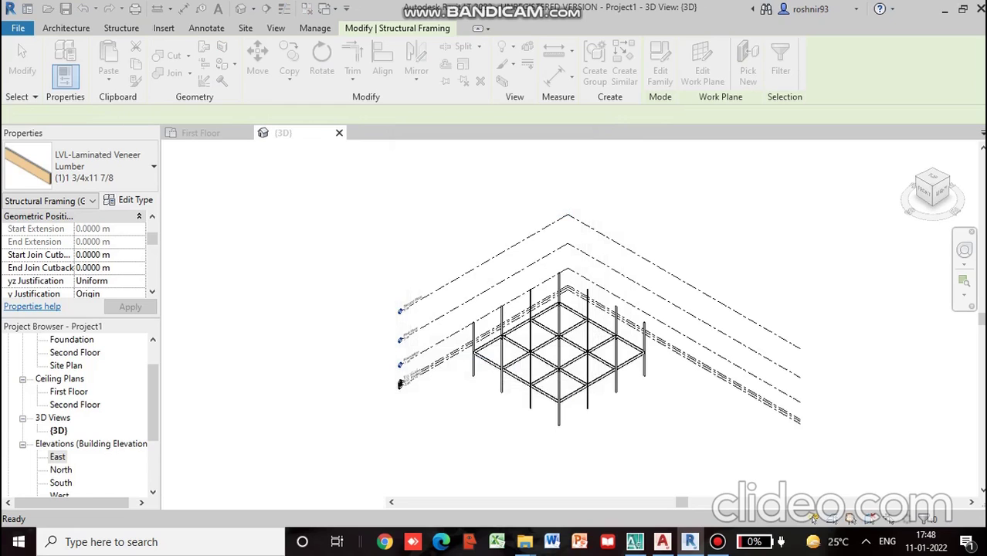
Step: Examine the beams pasted on the Second Floor from the right side and in the home 3D view, clearing the selection
scroll(394, 391, "up", 5)
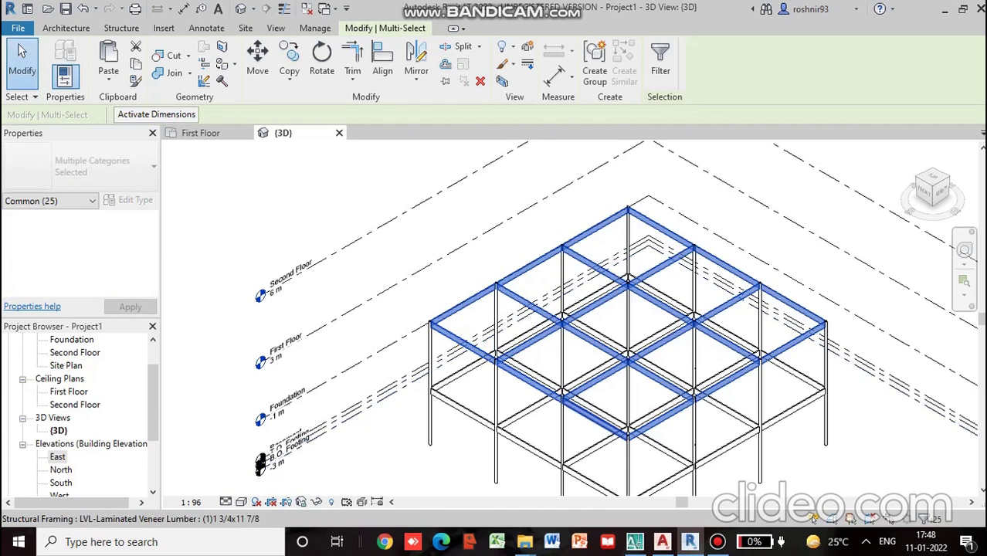
scroll(622, 423, "down", 5)
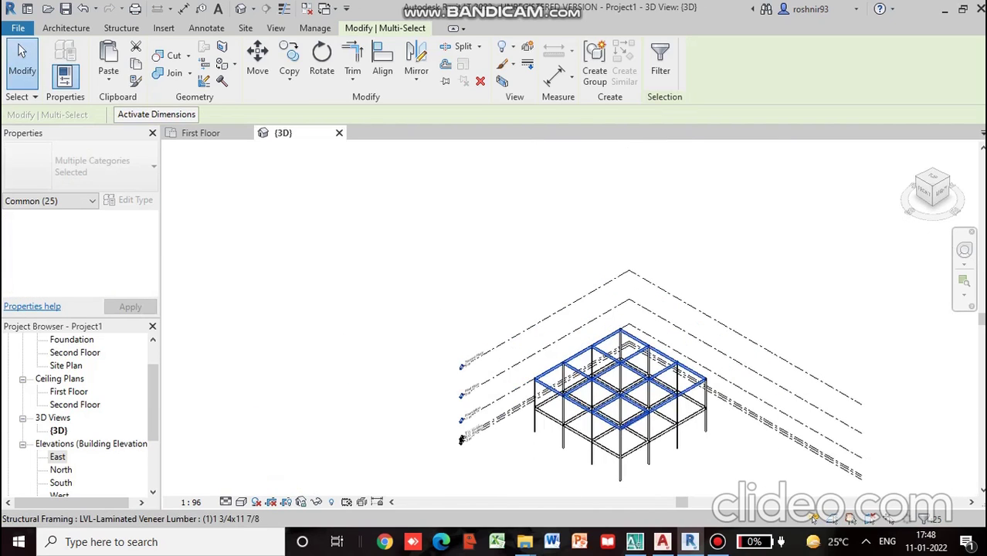
middle_click_drag(462, 439, 363, 390)
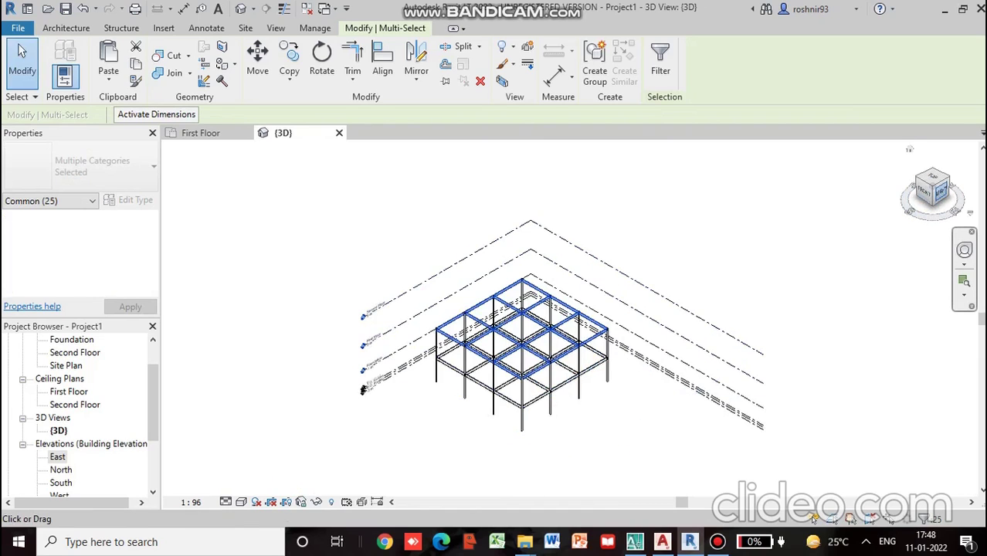
left_click(941, 192)
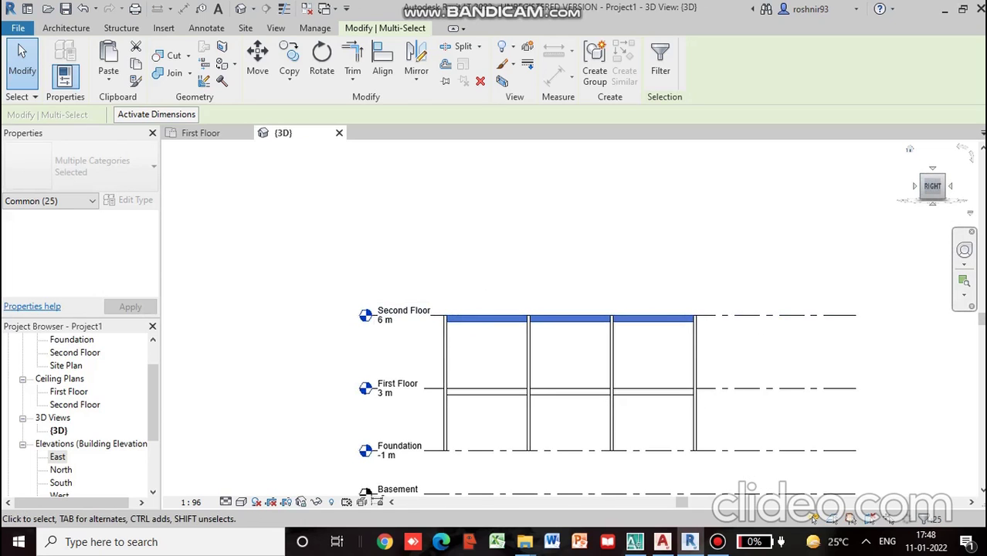
left_click(910, 148)
key("Escape")
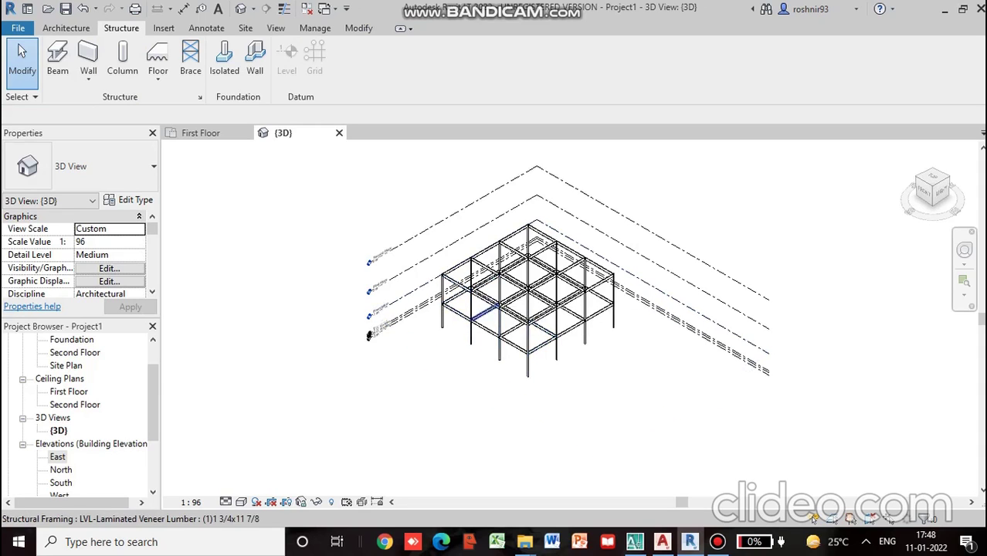
scroll(397, 377, "down", 1)
middle_click_drag(397, 377, 371, 409)
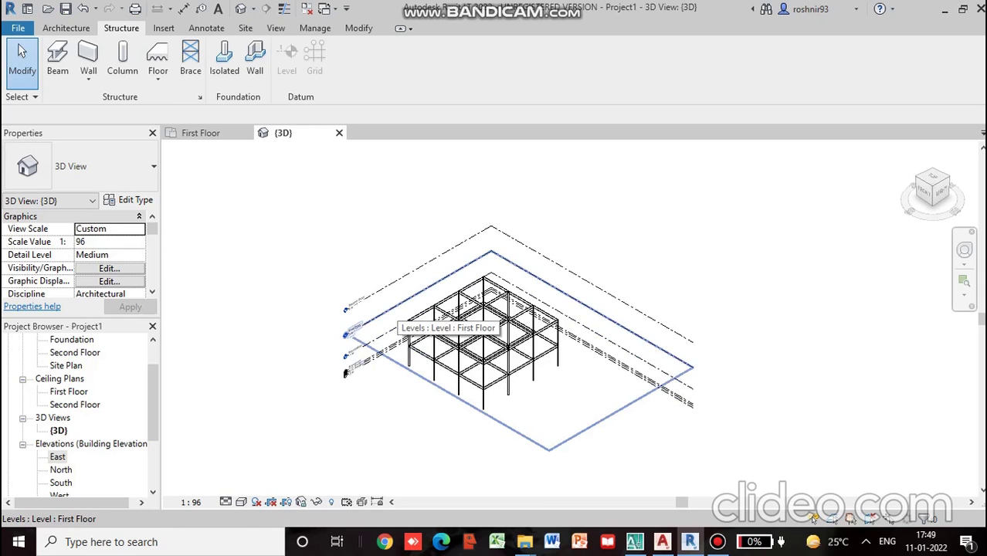
scroll(487, 405, "up", 1)
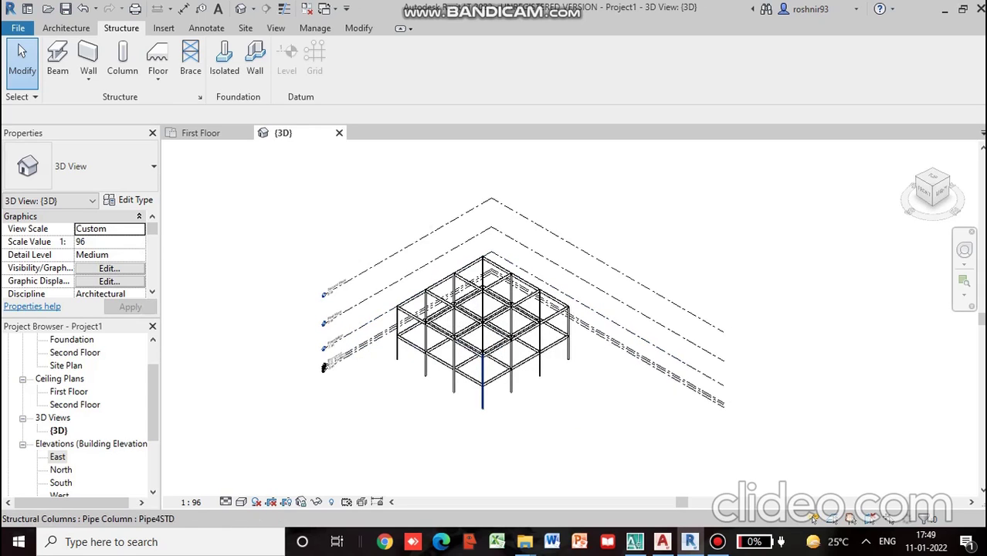
scroll(483, 407, "up", 1)
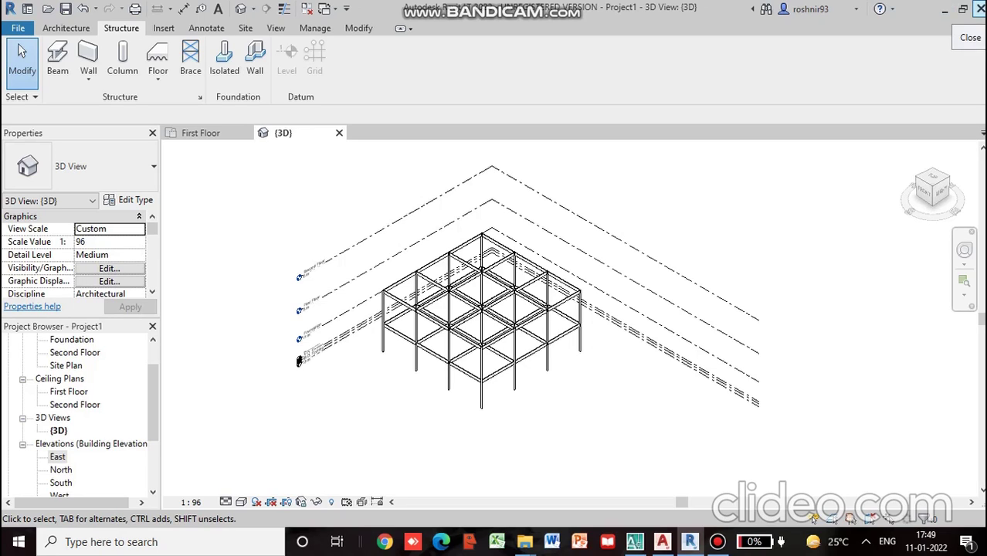
Step: Cancel closing Project1 at the save prompt and minimize the program window to the desktop
left_click(981, 9)
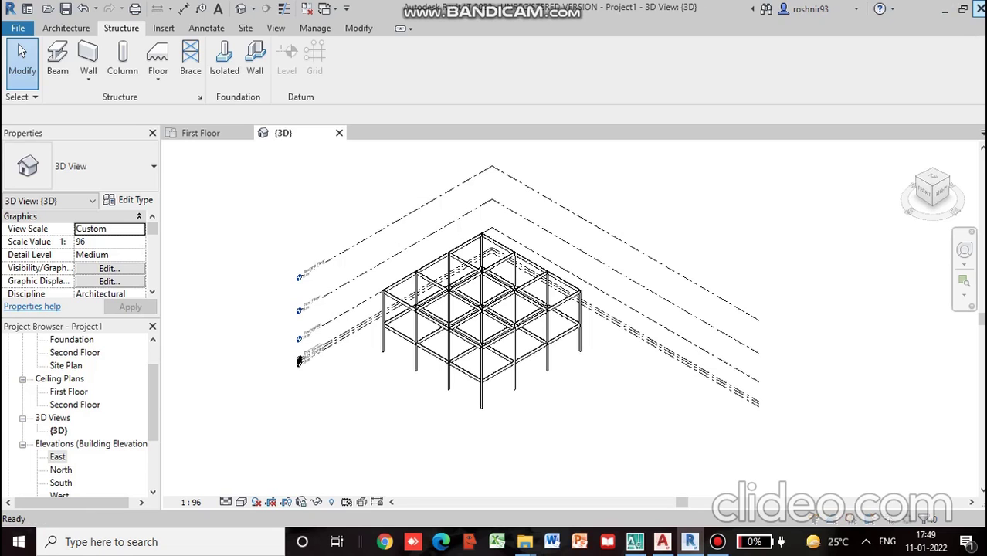
left_click(606, 201)
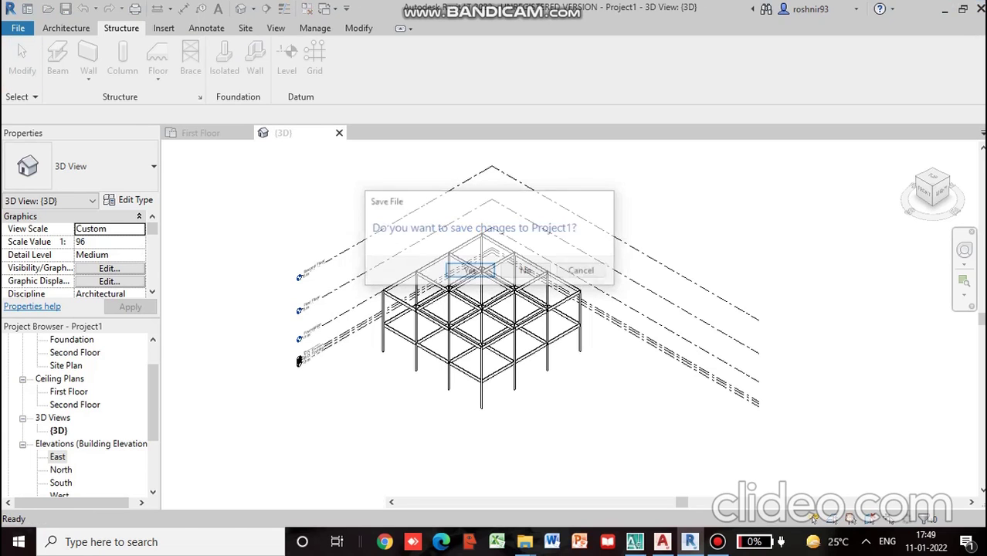
left_click(945, 10)
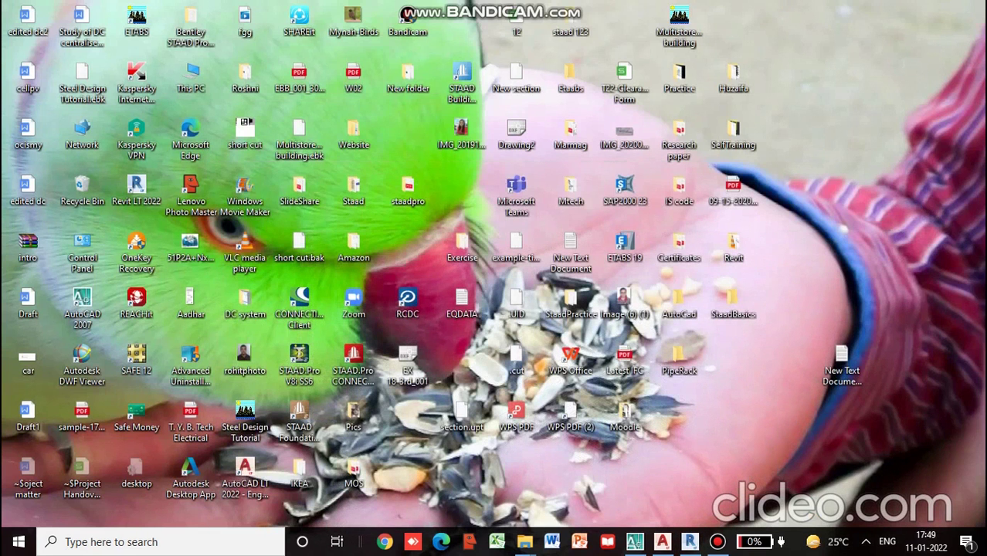